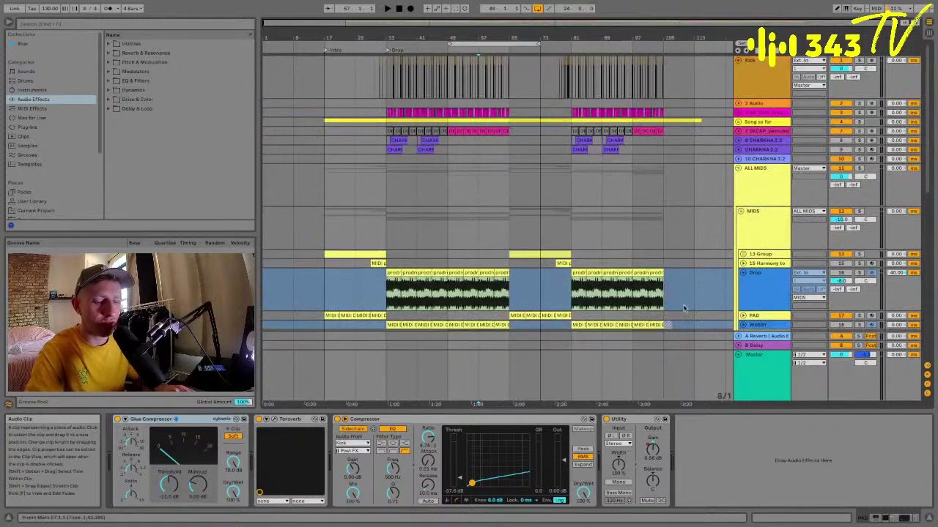
Fold the ALL MIDS group and narrow the arrangement grid to 4 bars.
click(752, 189)
click(738, 169)
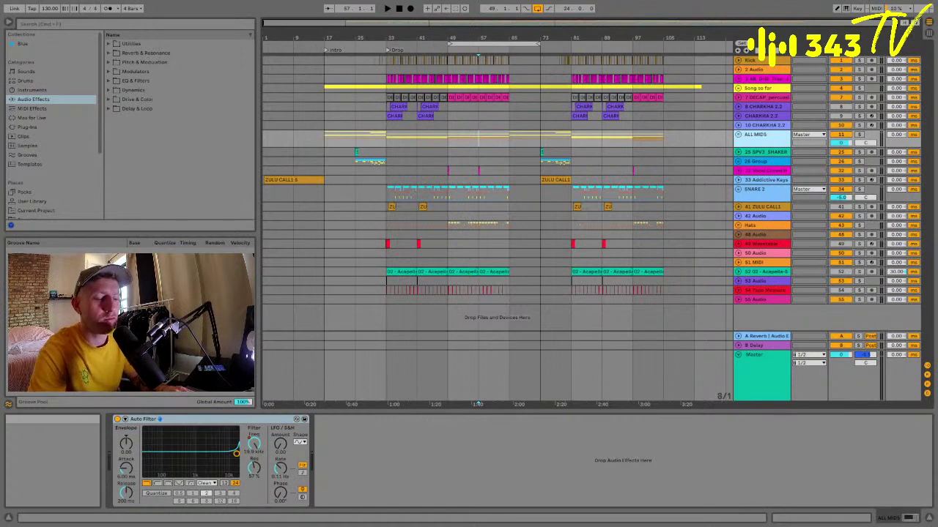
click(384, 181)
key(super+1)
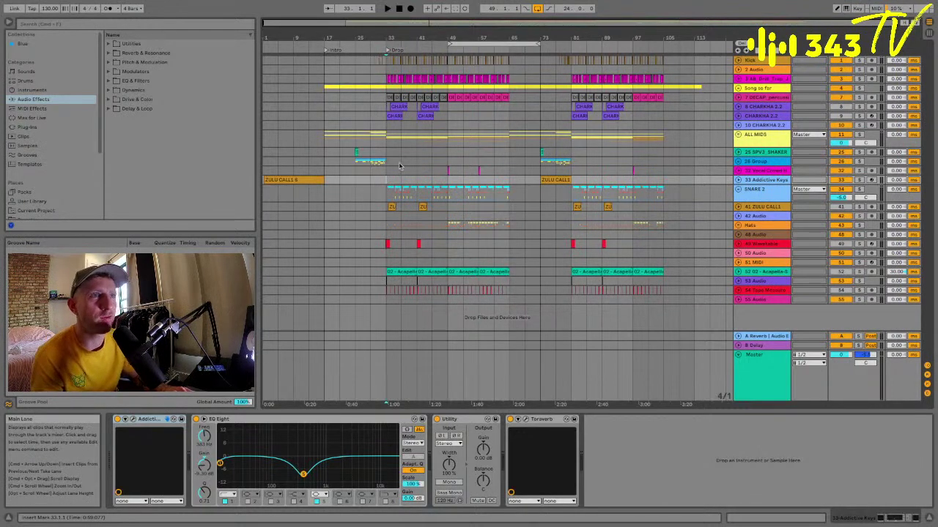
Check the devices on the shaker, 26 Group and Hats tracks and play the song from bar 17.
click(393, 169)
click(389, 171)
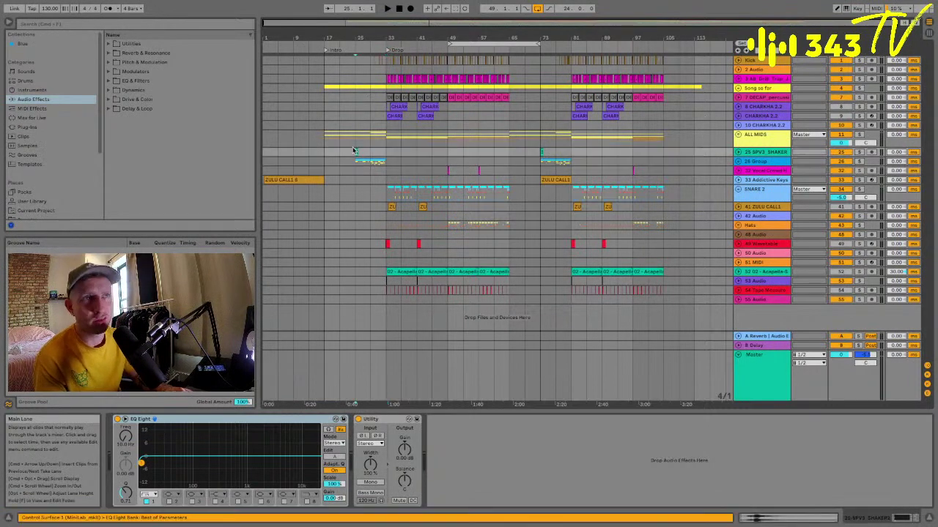
click(355, 161)
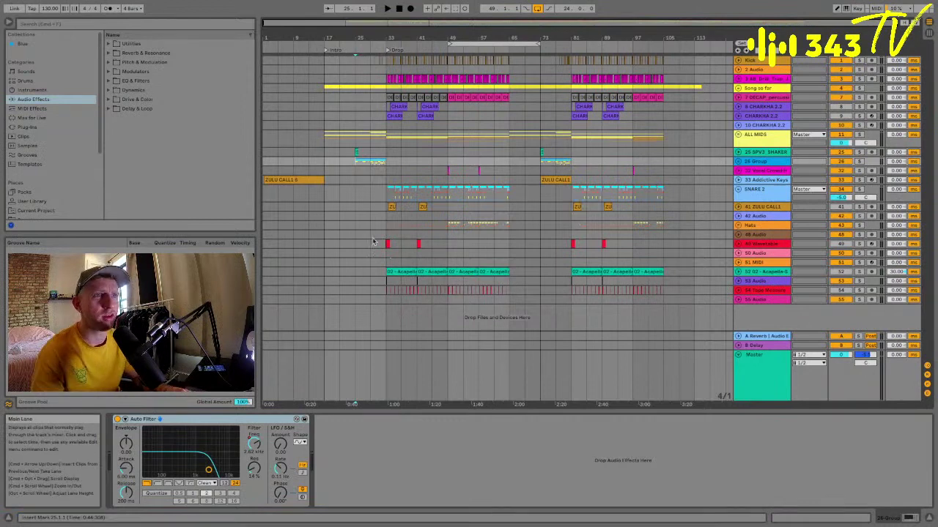
click(328, 229)
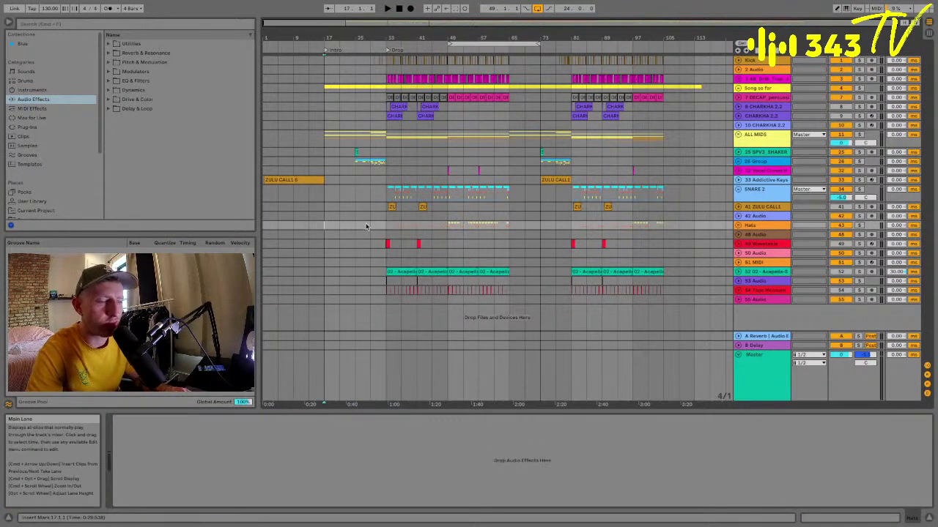
click(330, 194)
key(space)
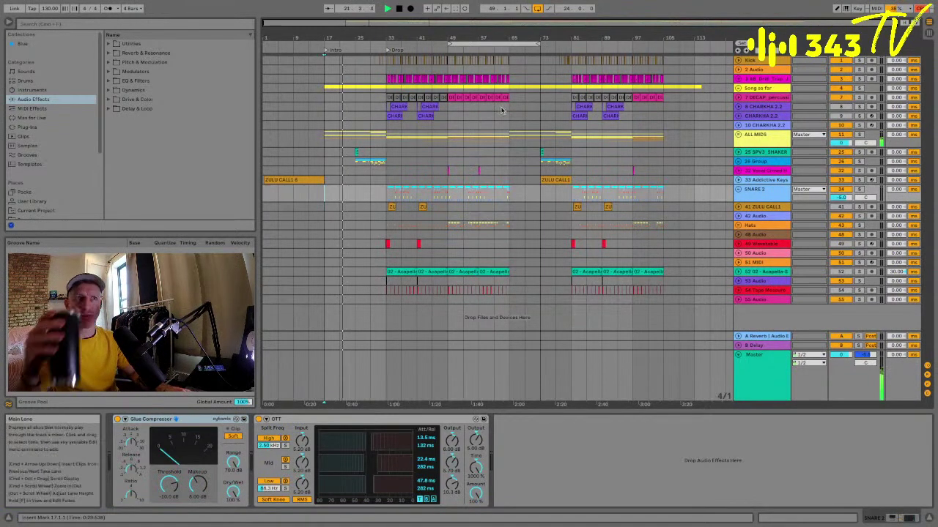
Examine the percussion tracks inside 26 Group around bar 25 during playback and fold the group again.
click(359, 165)
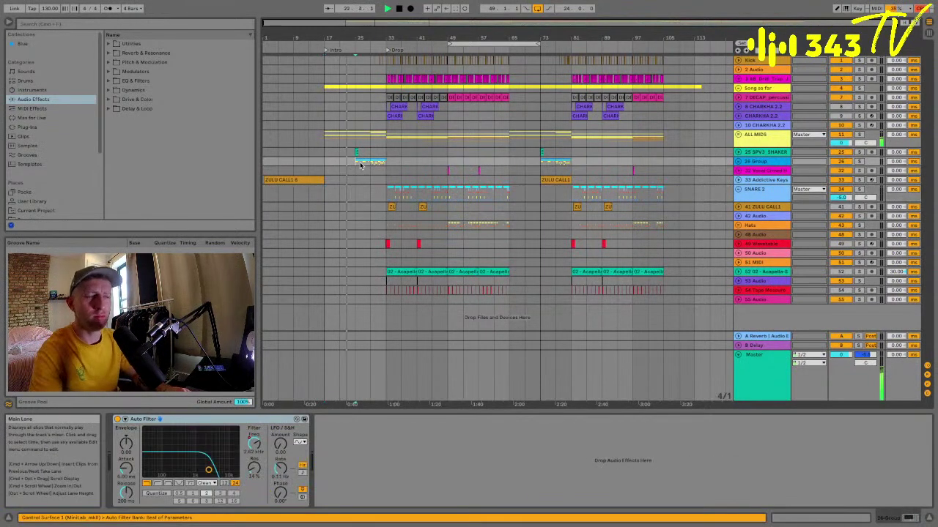
drag(373, 43, 349, 163)
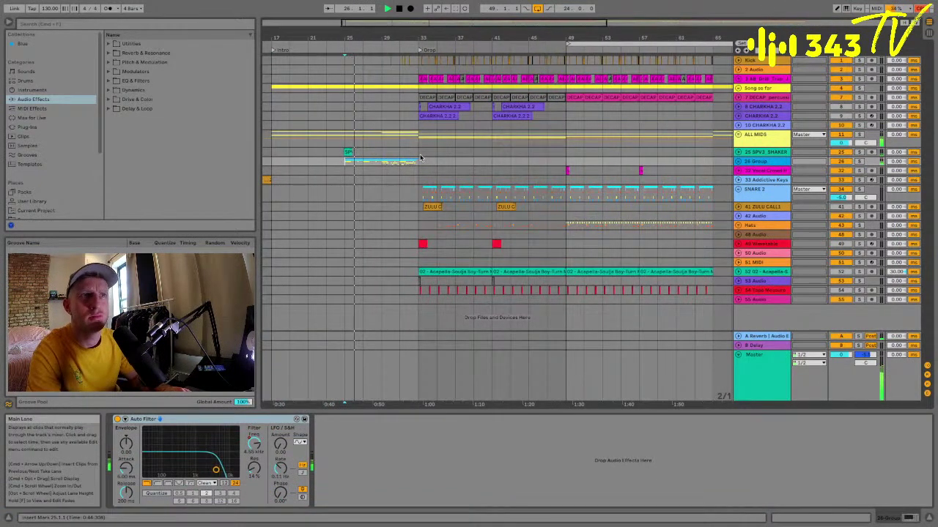
click(739, 162)
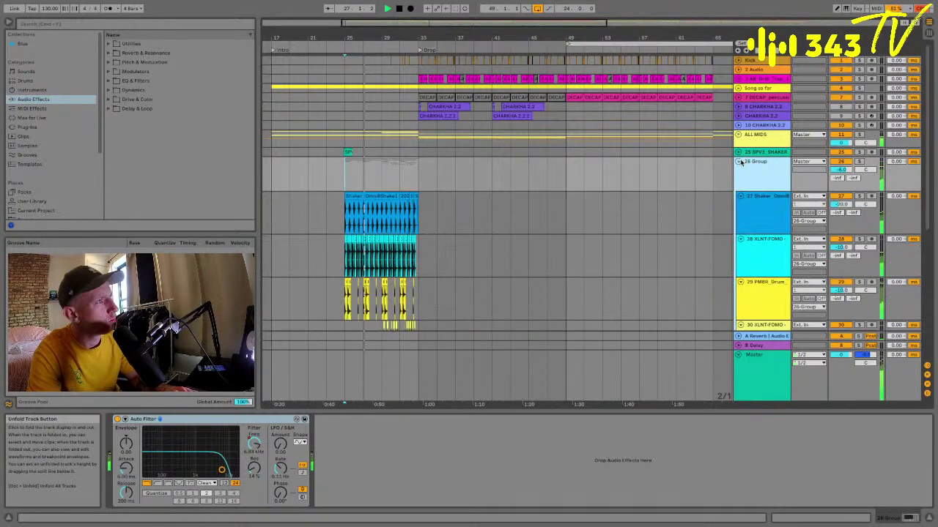
click(739, 162)
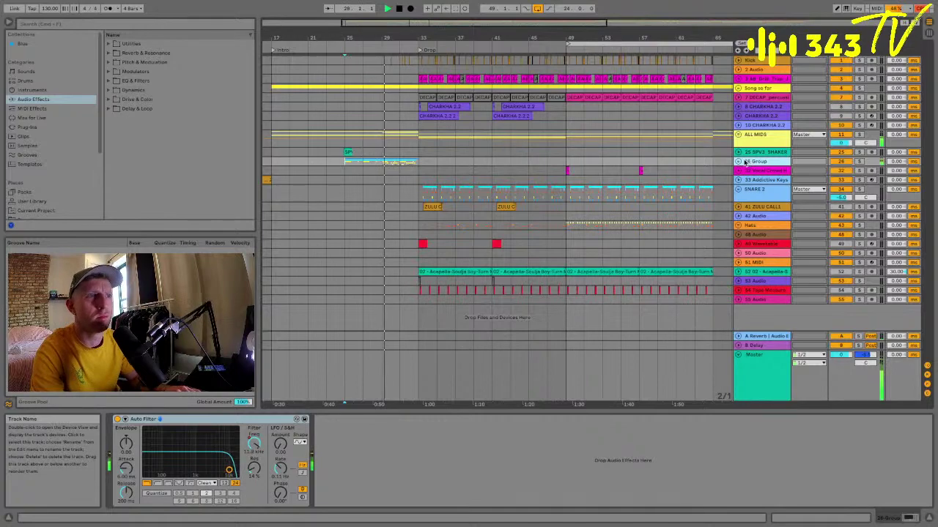
Unfold the ALL MIDS group with its PAD and 21 ZULU CALL1 tracks, and show the ZULU CALL1 devices.
click(738, 134)
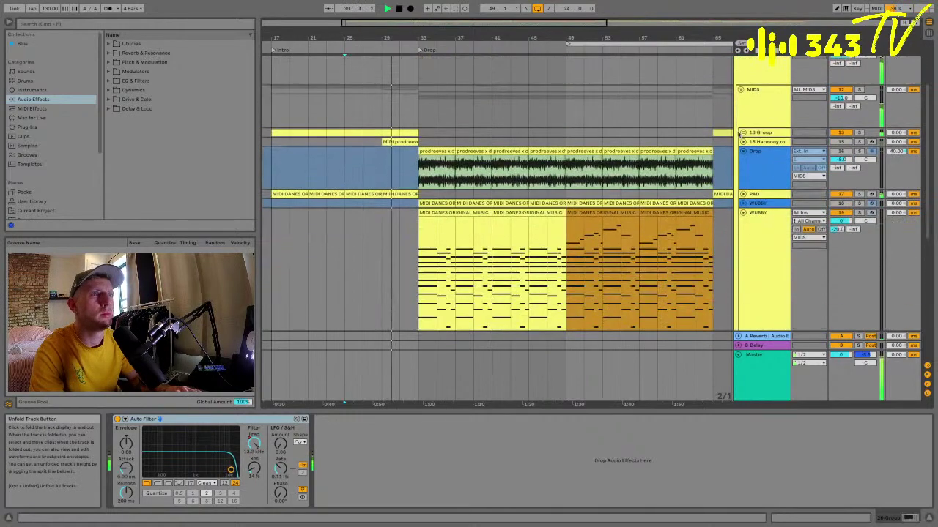
click(743, 193)
scroll(749, 203, down, 2)
scroll(745, 141, down, 10)
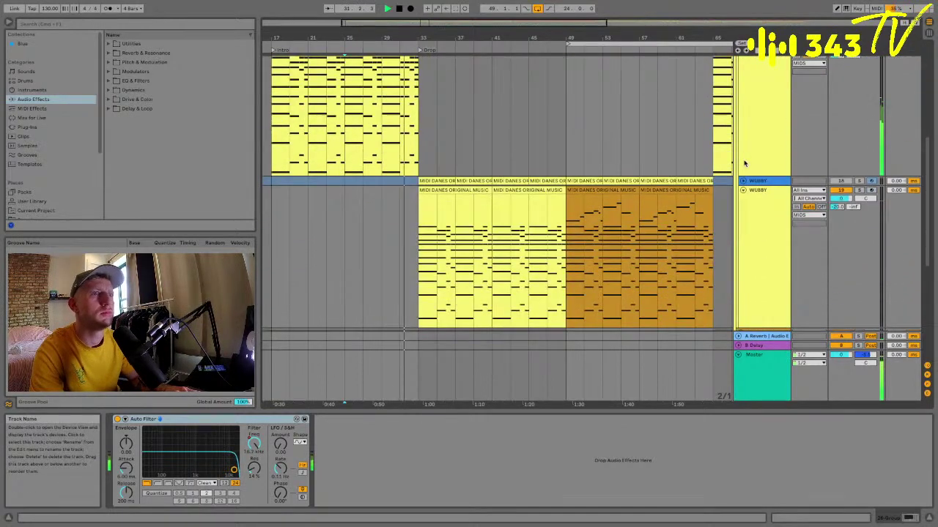
click(742, 129)
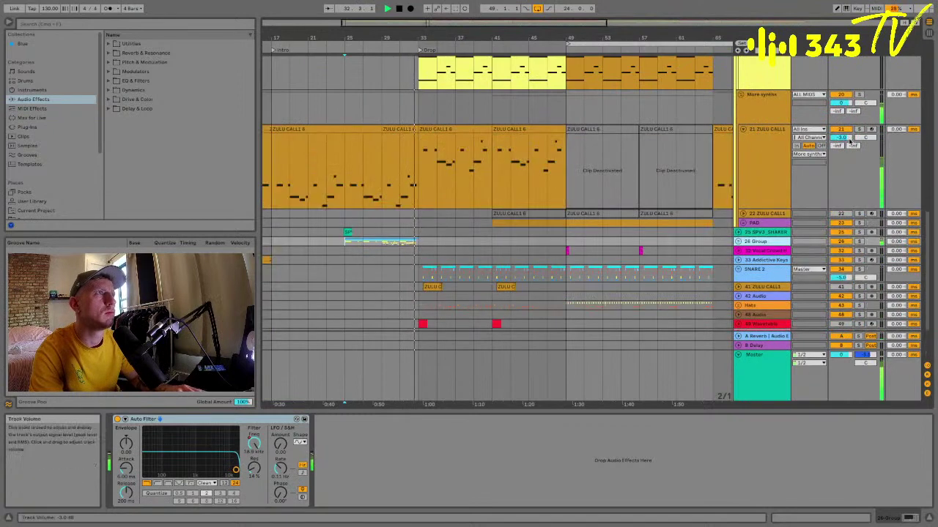
click(845, 138)
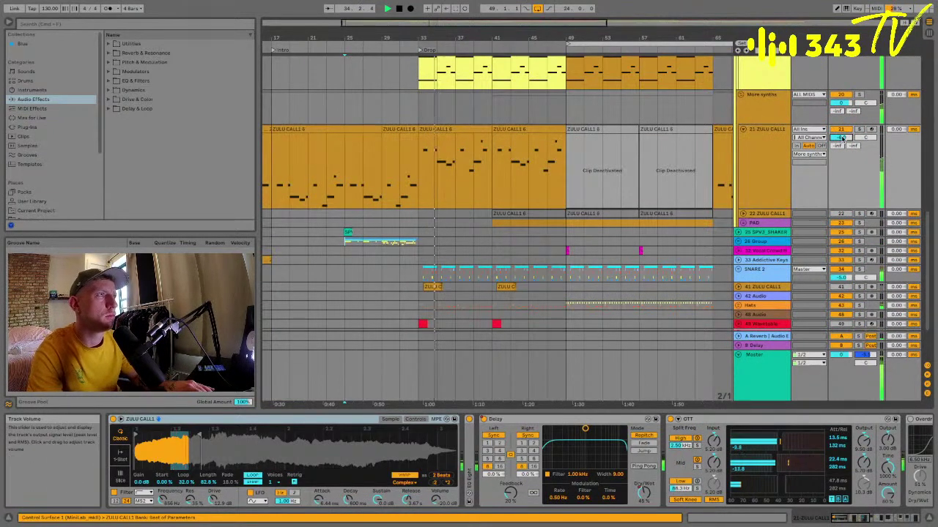
Fold the MIDS and More synths groups and fit the whole song in the timeline.
click(753, 112)
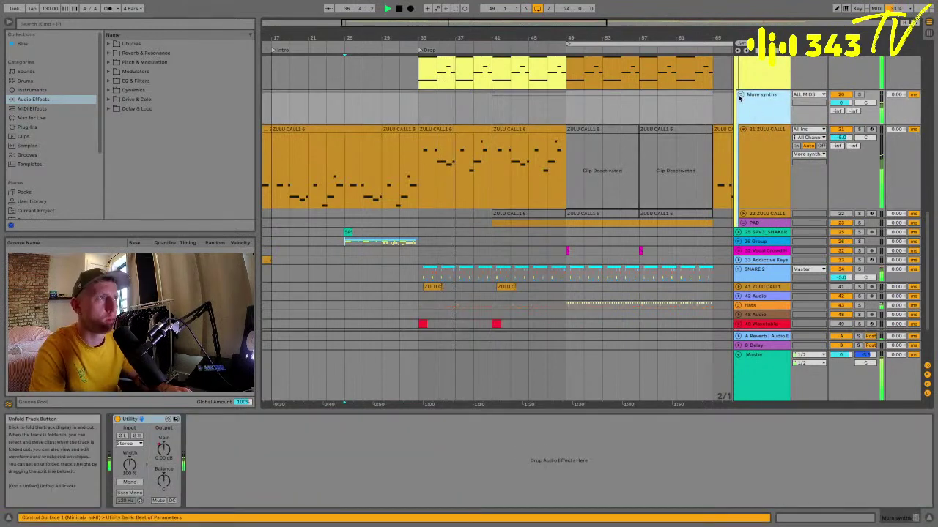
alt+click(740, 95)
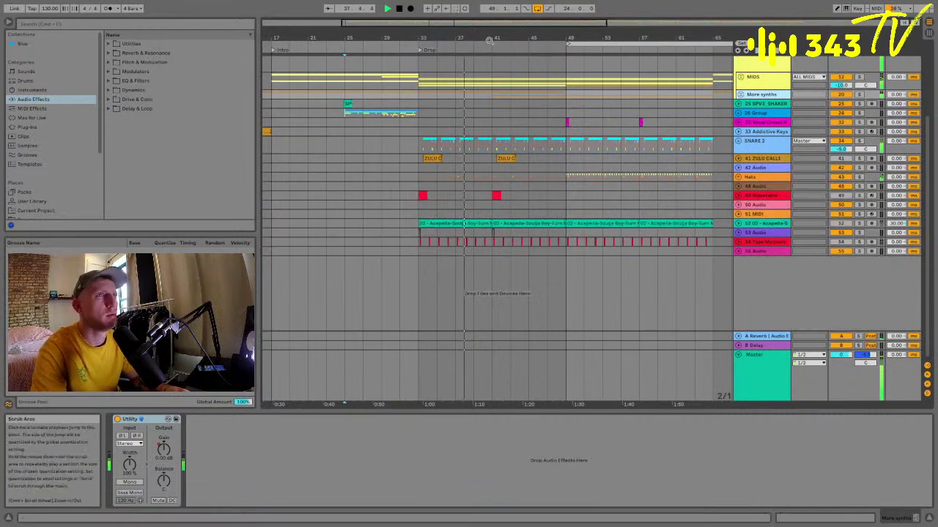
drag(491, 42, 490, 41)
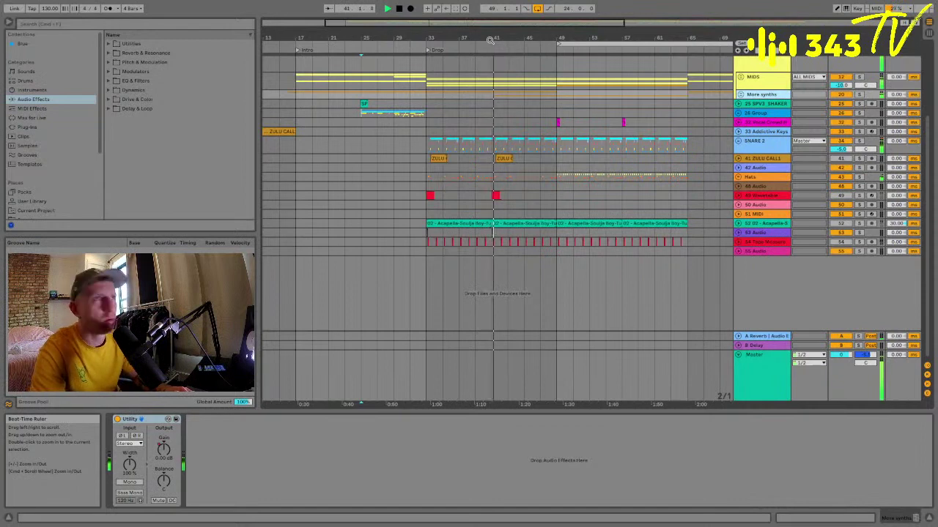
drag(490, 41, 490, 43)
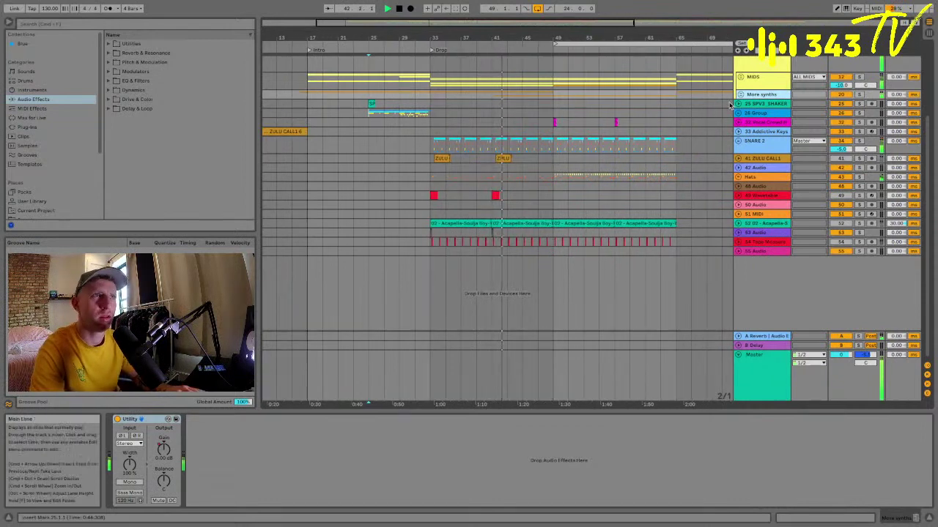
click(740, 94)
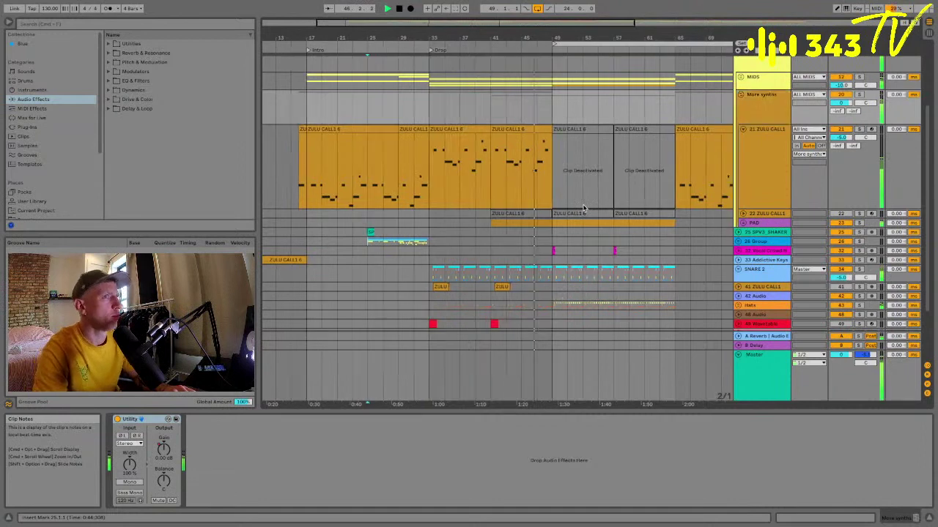
scroll(584, 208, right, 3)
drag(475, 37, 464, 23)
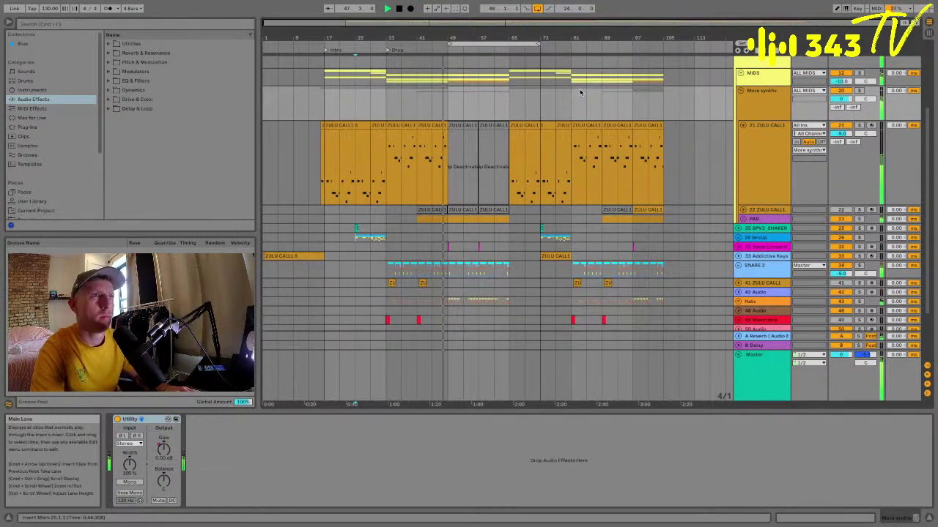
click(773, 107)
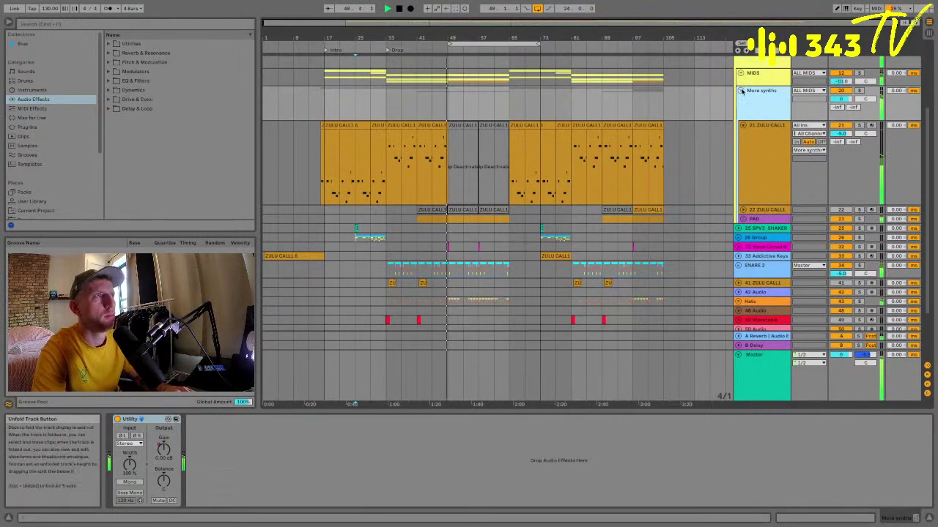
click(740, 90)
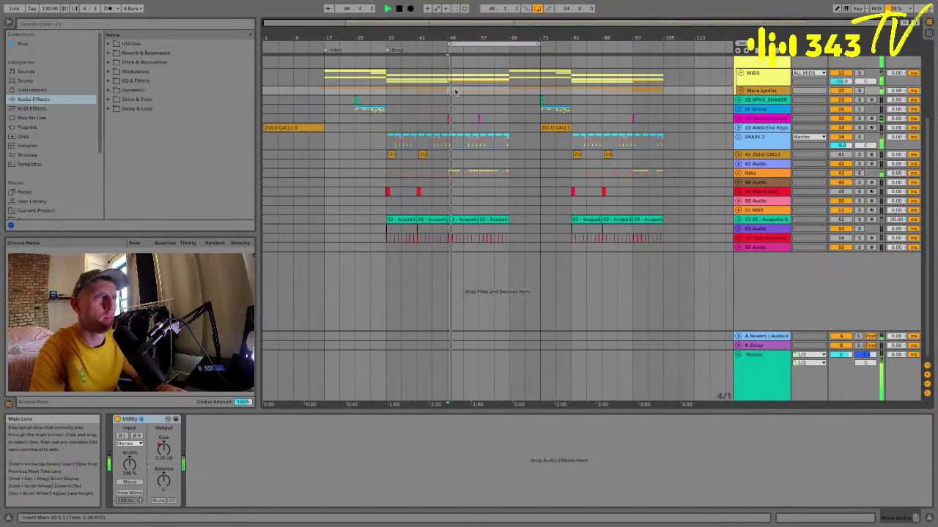
Draw the Saturator Drive automation of 21 ZULU CALL1 down to -36 dB across bars 49 to 65, using an 8-bar grid.
click(740, 91)
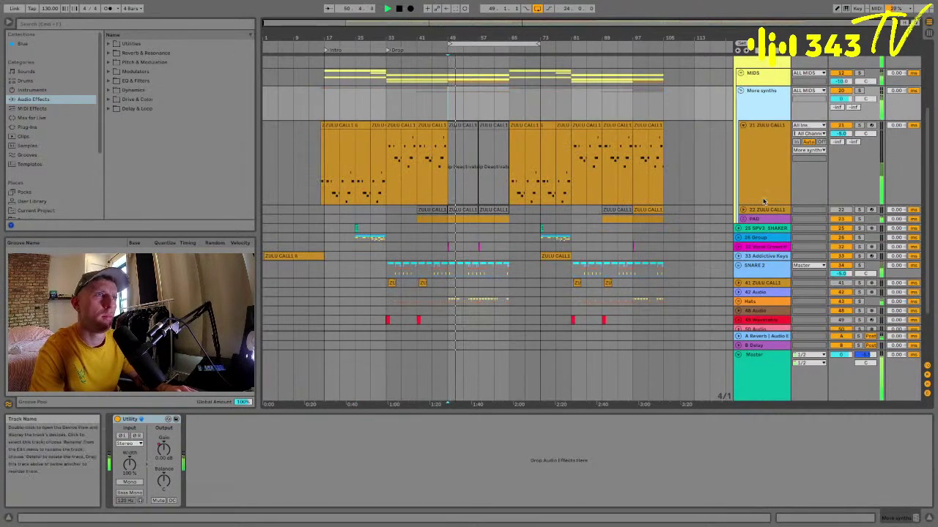
click(766, 168)
scroll(756, 479, down, 5)
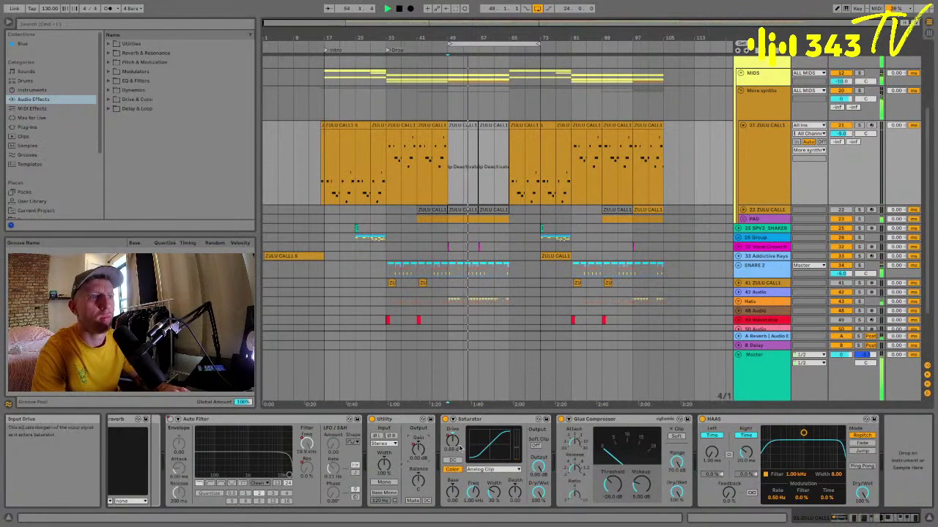
key(a)
drag(449, 143, 511, 142)
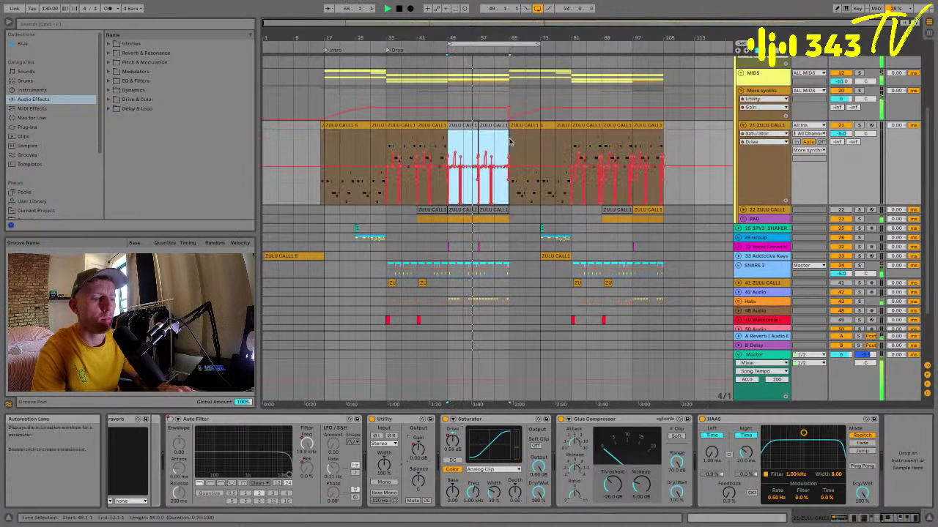
key(b)
key(super+2)
drag(466, 188, 495, 204)
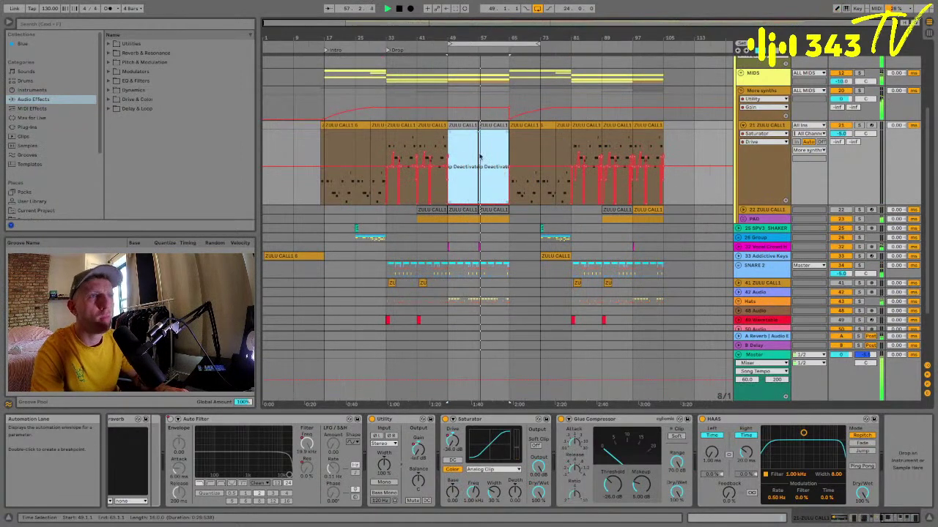
key(a)
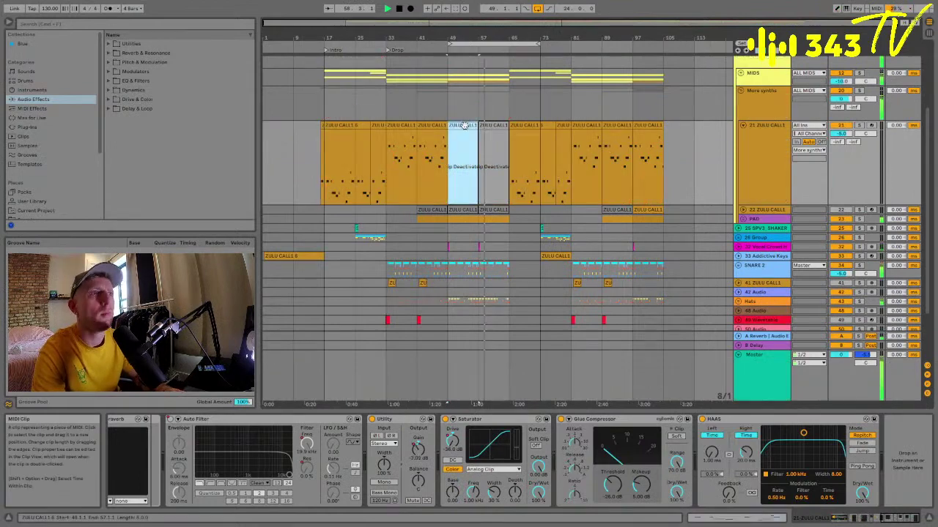
Loop bars 49 to 65 and unfold the PAD group in More synths to reach its 24 Serum track.
scroll(755, 169, down, 3)
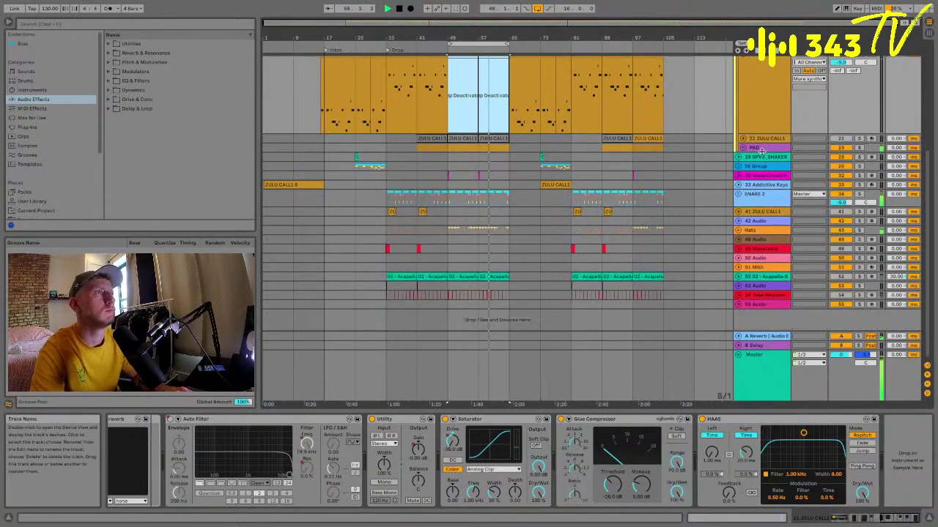
click(758, 147)
click(743, 148)
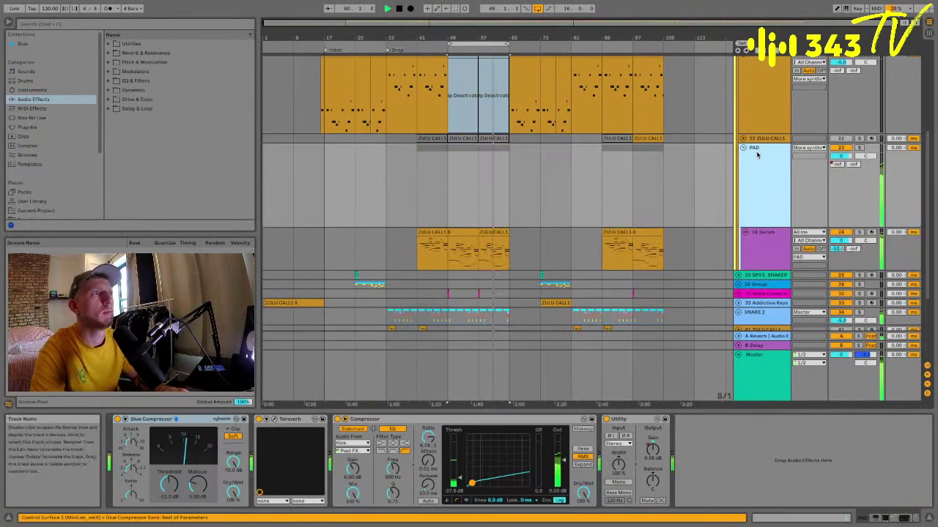
click(744, 148)
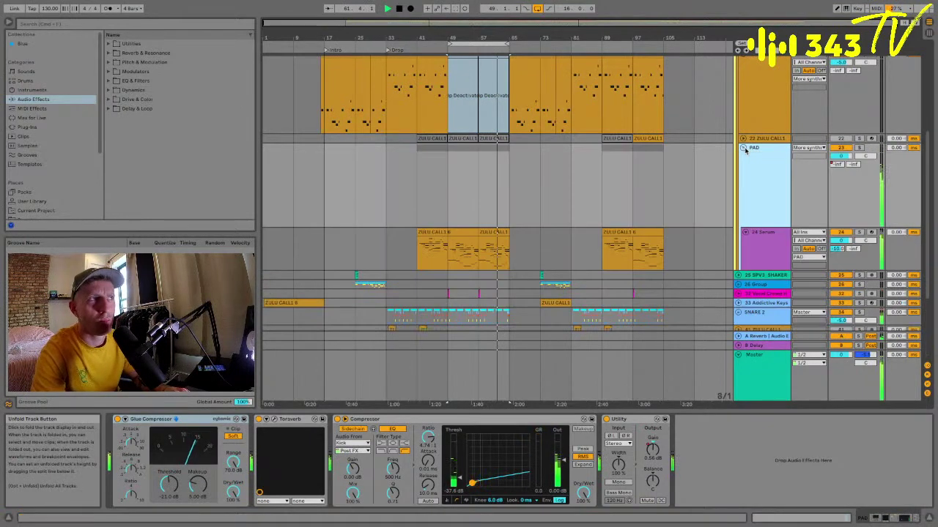
click(743, 148)
click(757, 236)
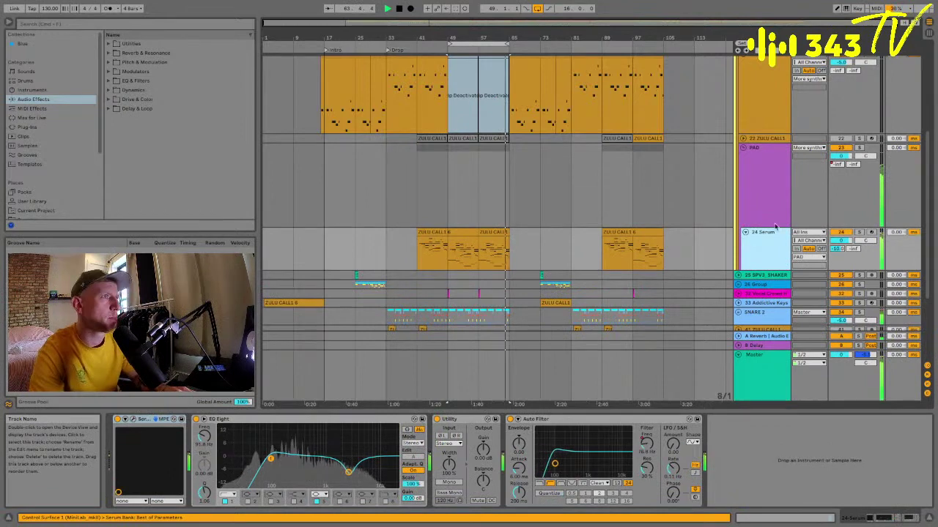
Solo the PAD group and open the Serum plug-in of its 24 Serum track on the FX page.
click(846, 146)
click(860, 148)
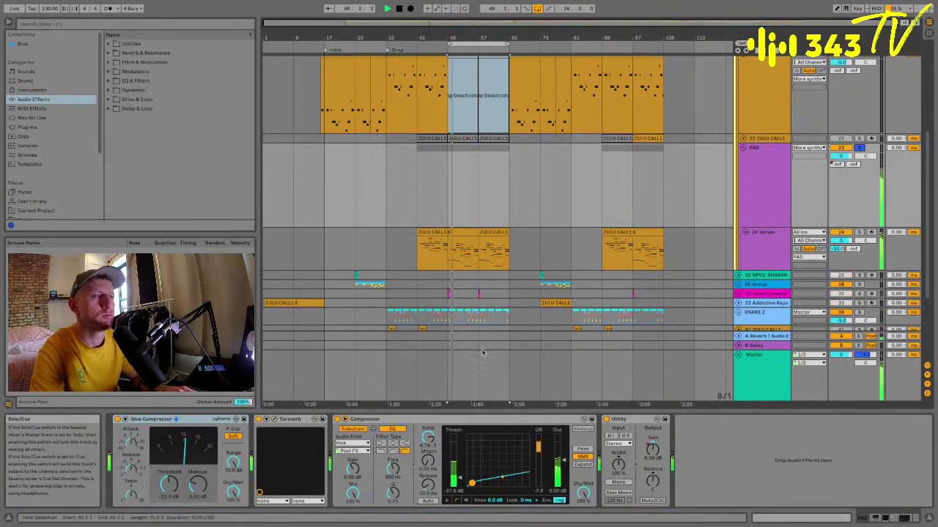
key(Down)
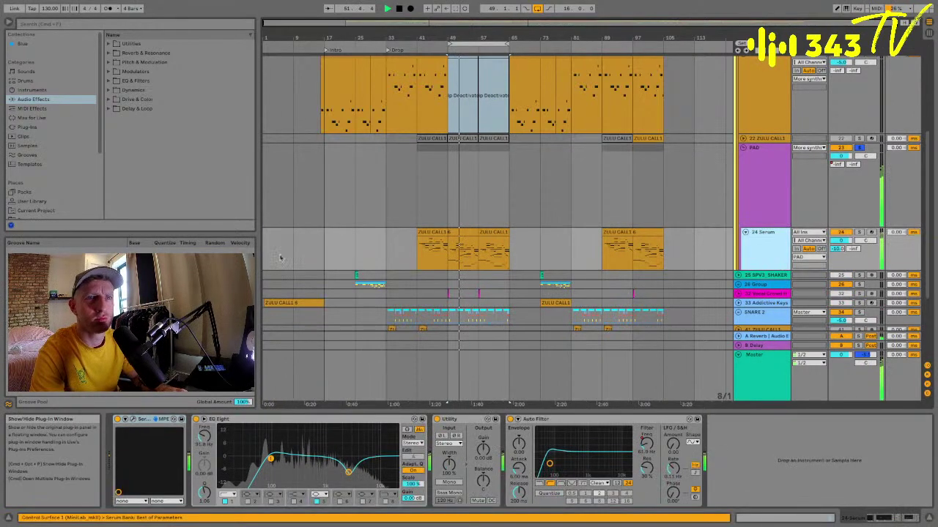
key(super+alt+p)
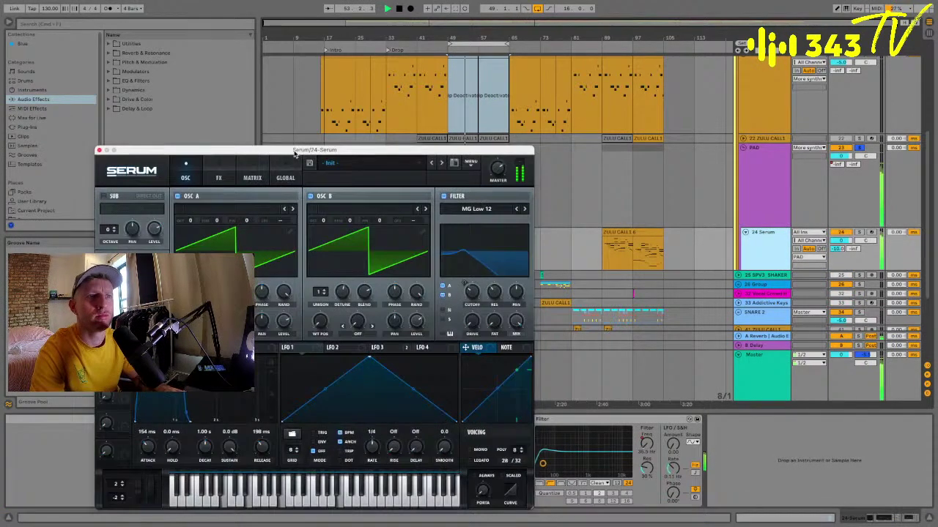
drag(294, 152, 449, 42)
click(425, 69)
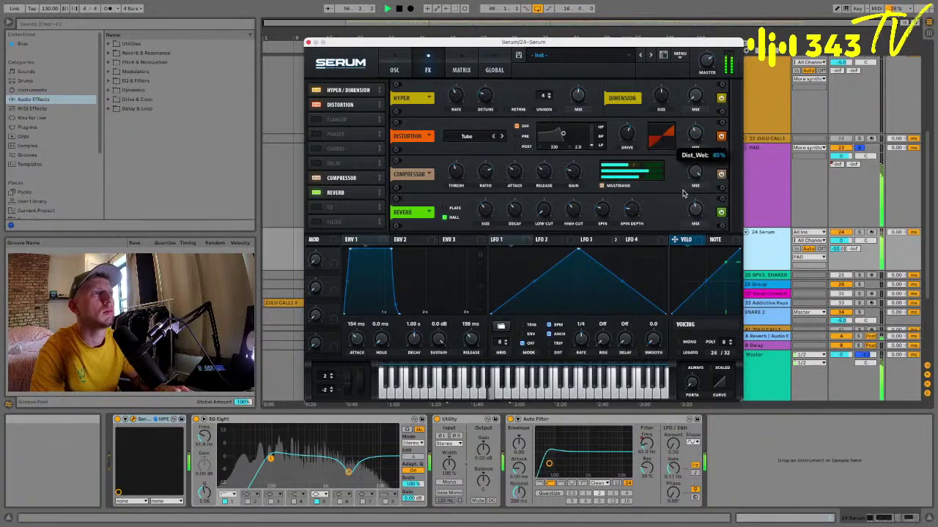
Examine the oscillator and effects settings of the 24 Serum pad patch and close the plug-in window.
drag(684, 193, 682, 204)
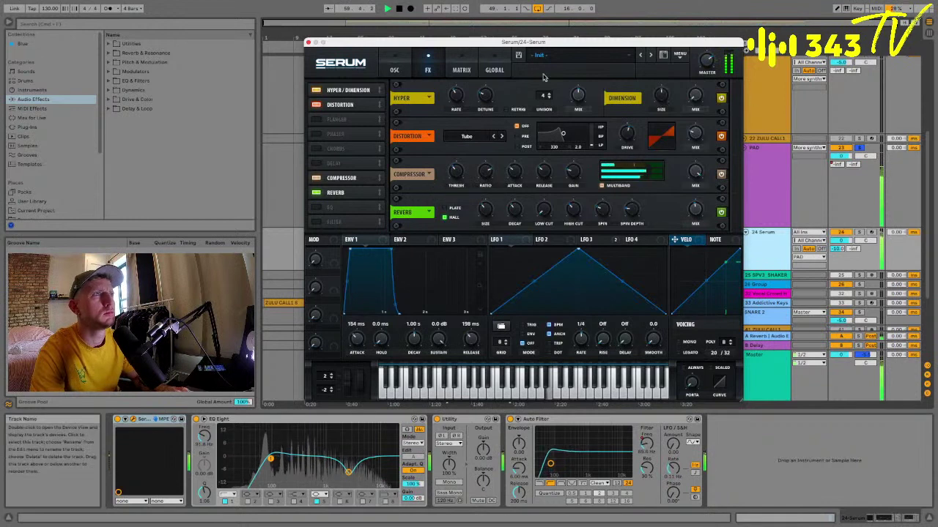
click(395, 69)
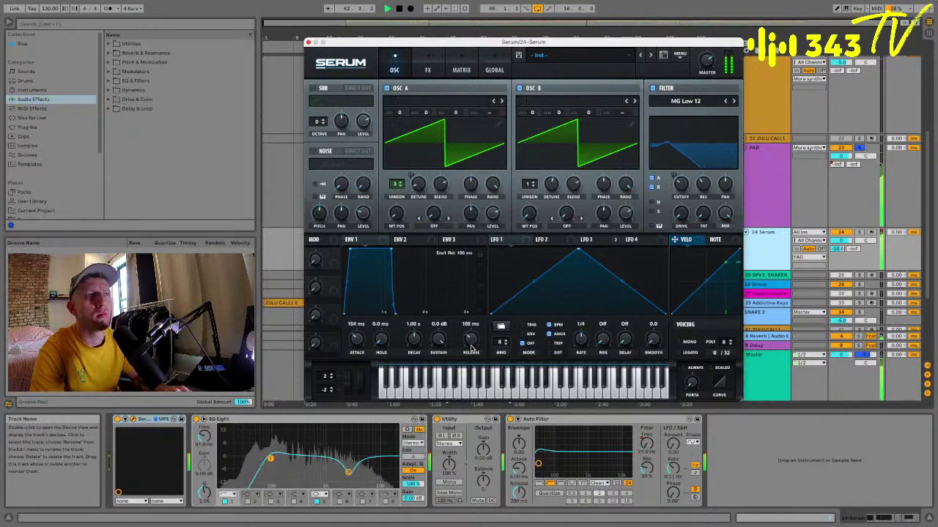
click(428, 71)
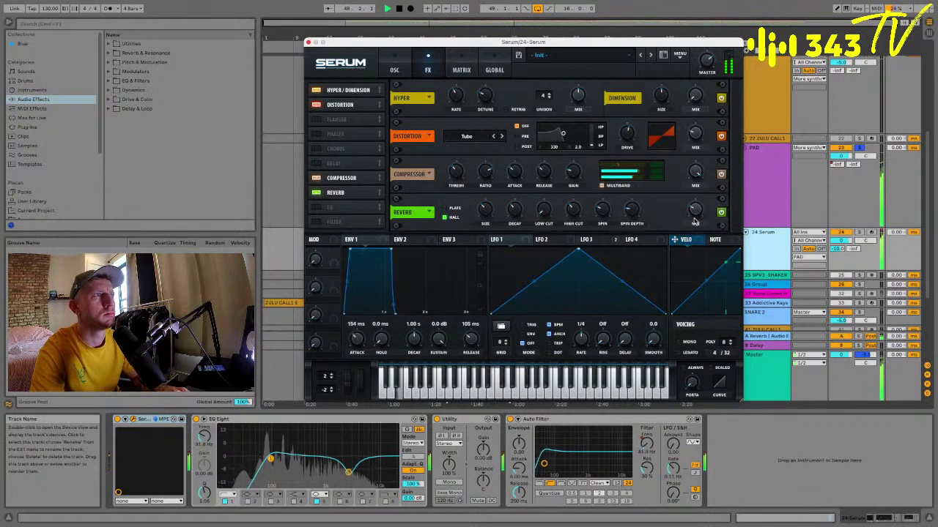
mouse_move(694, 211)
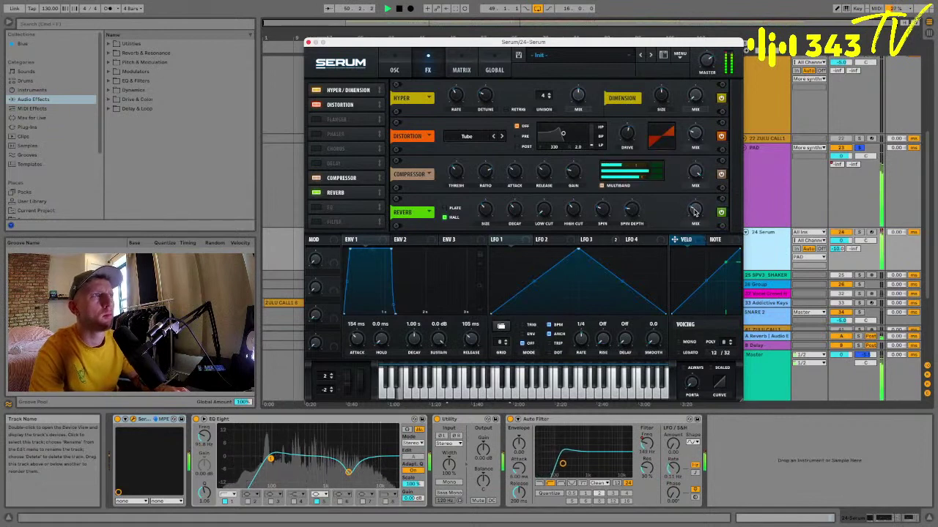
mouse_move(705, 66)
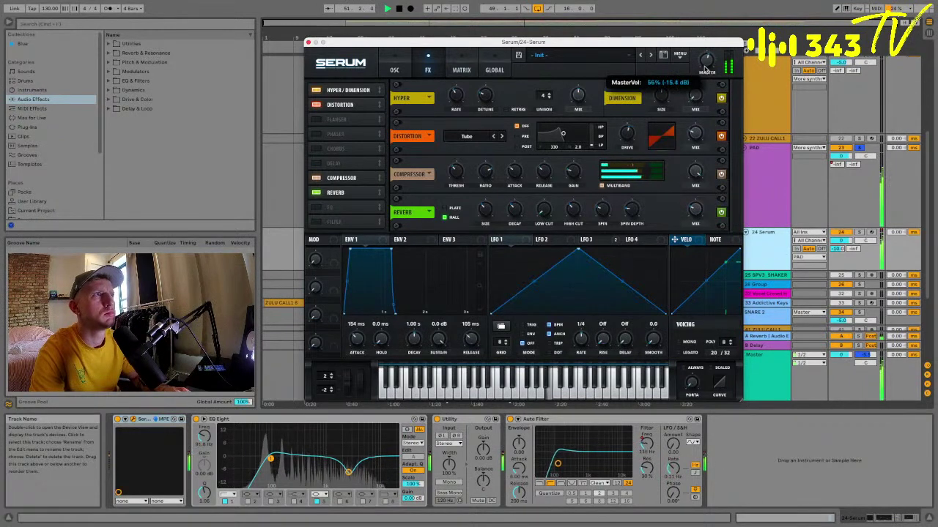
scroll(781, 173, up, 3)
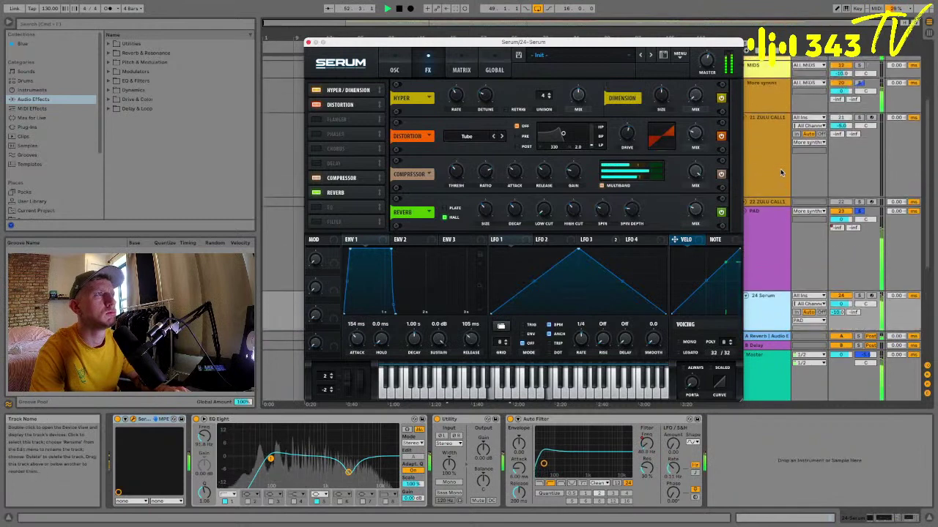
scroll(781, 173, down, 4)
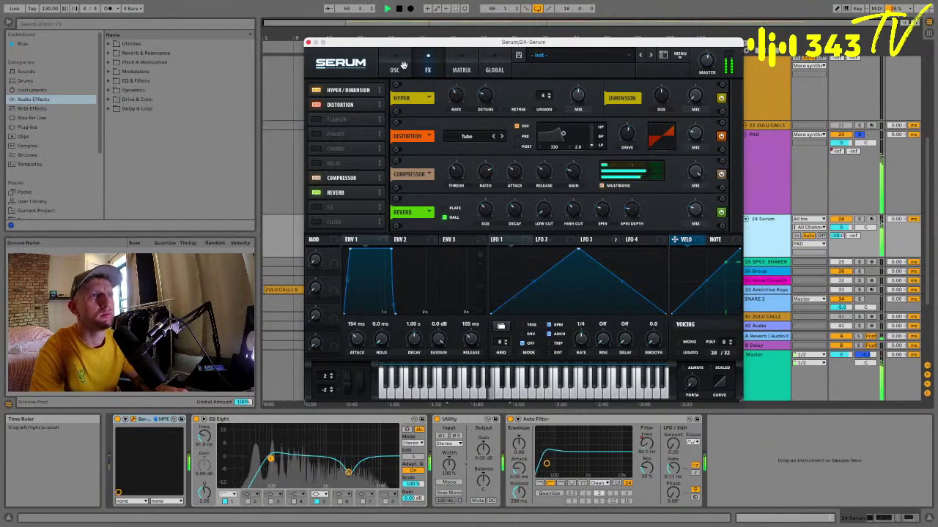
click(396, 61)
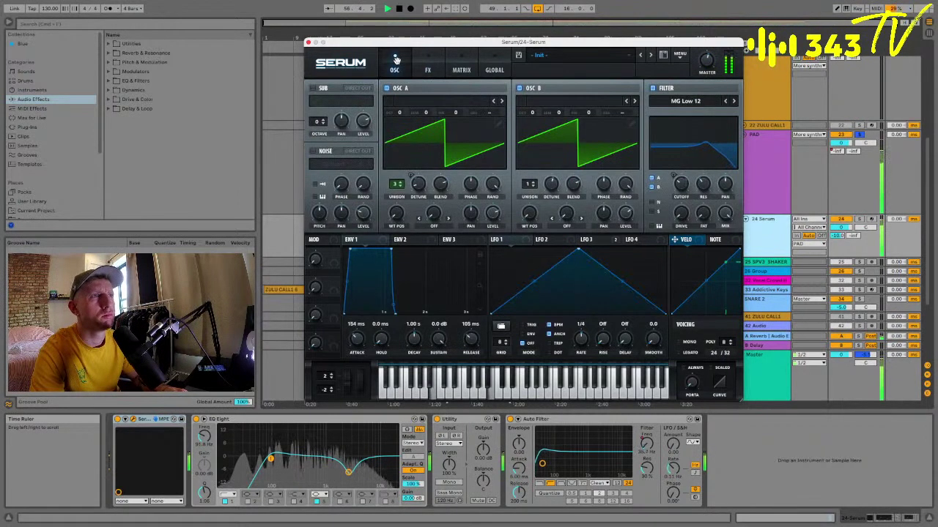
click(308, 42)
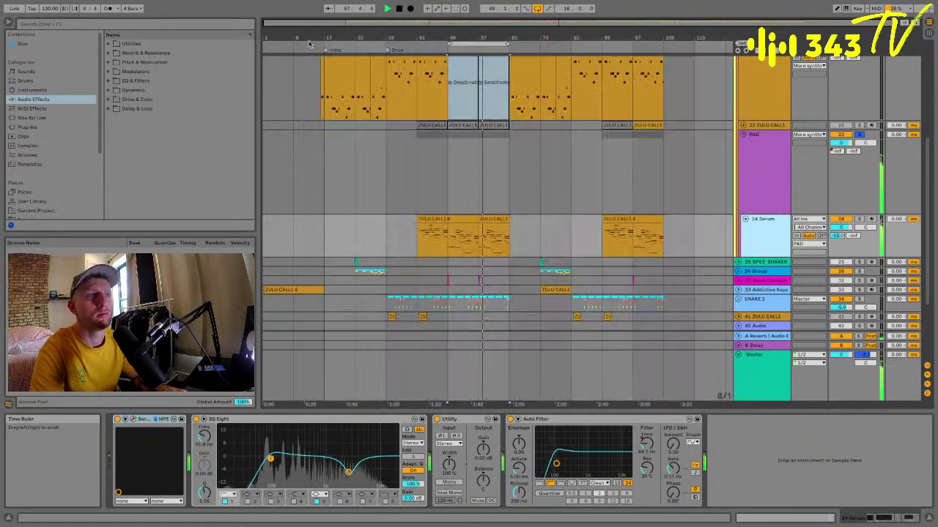
Consolidate bars 49 to 65 of the 24 Serum pad into one clip and open its notes in an enlarged clip editor.
click(489, 227)
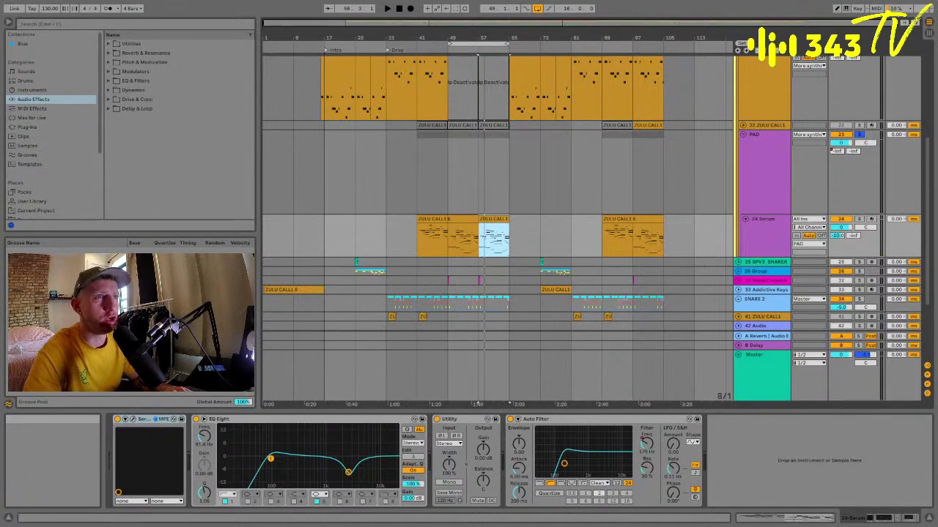
click(469, 219)
shift+click(491, 219)
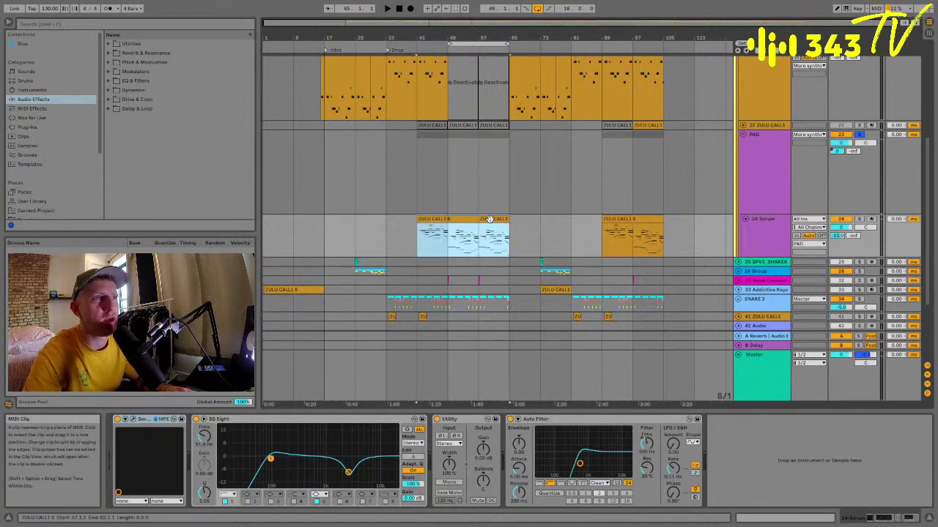
click(456, 228)
key(ctrl+e)
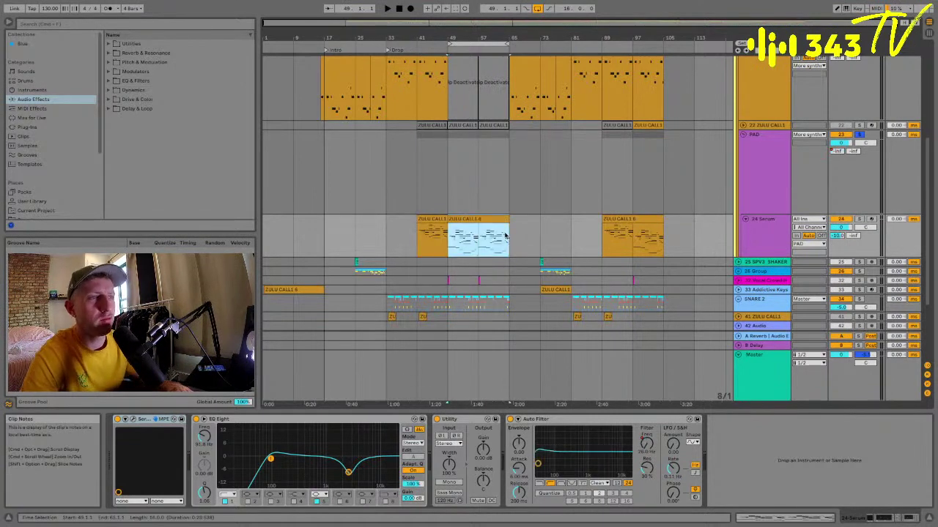
double_click(490, 220)
drag(528, 410, 527, 155)
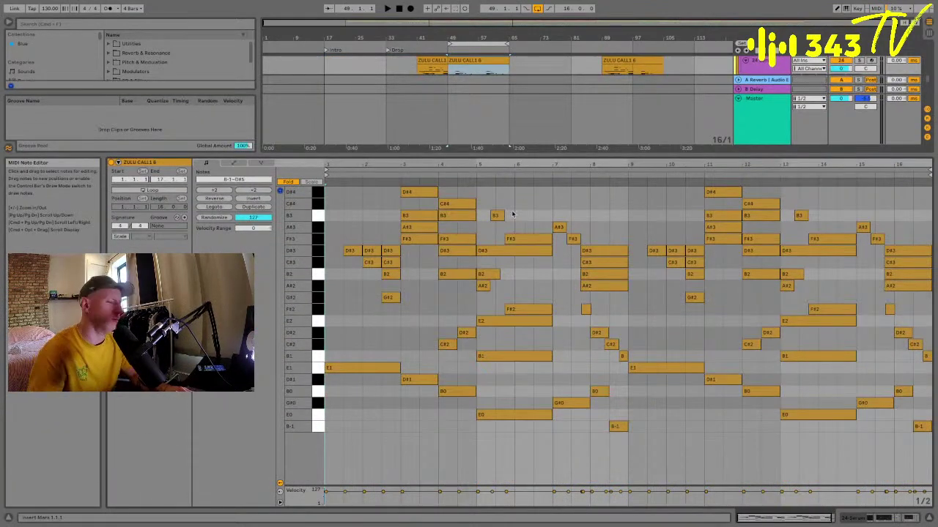
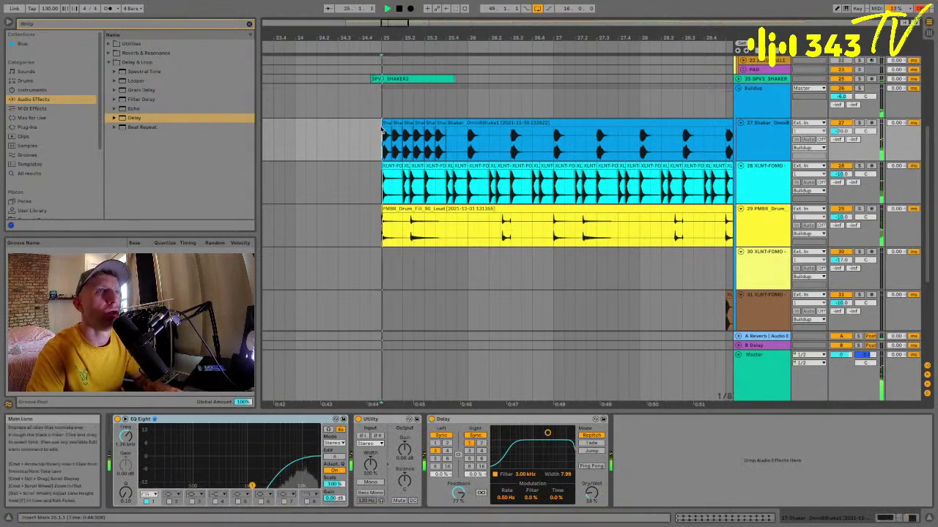
Audition the 27 Shaker track in solo and undo the repeated shaker cuts made at bar 25.
click(859, 123)
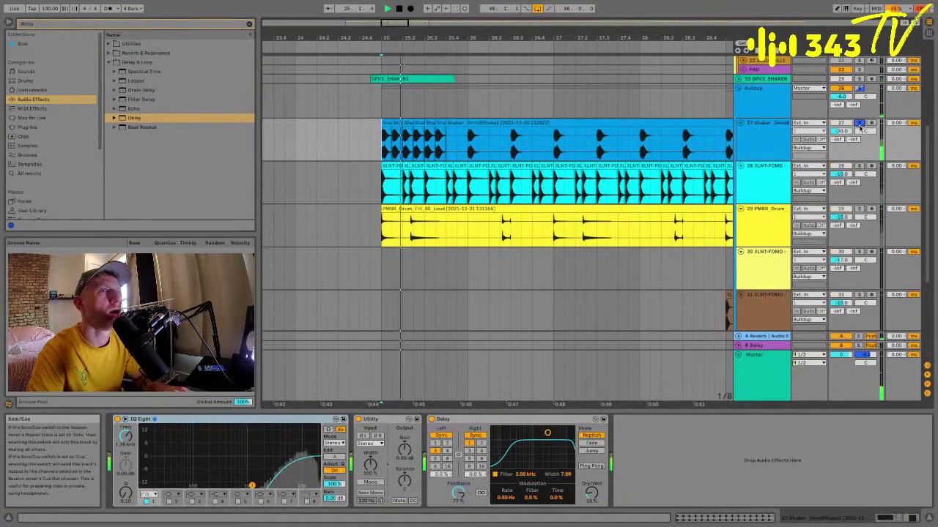
click(859, 124)
key(space)
key(super+z)
key(super+z)
key(super+z)
key(super+z)
key(super+z)
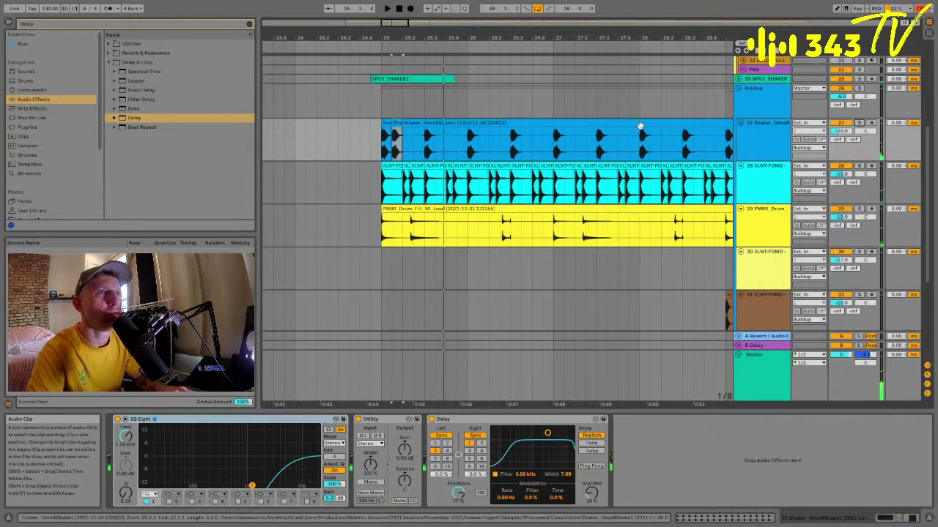
Play the 28 XLNT-FOMO snare pattern in the Buildup group and restart it from bar 25.
scroll(546, 153, right, 3)
click(535, 197)
key(space)
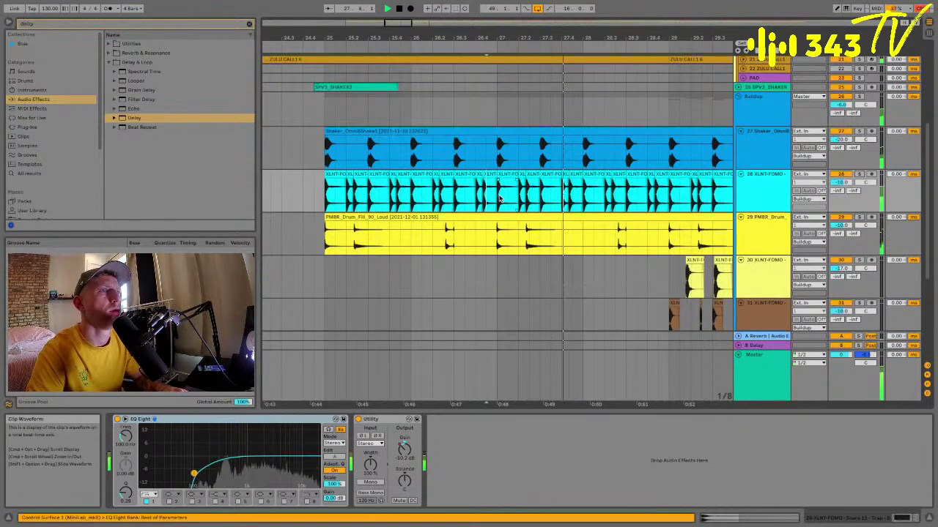
key(space)
key(space)
click(330, 180)
key(space)
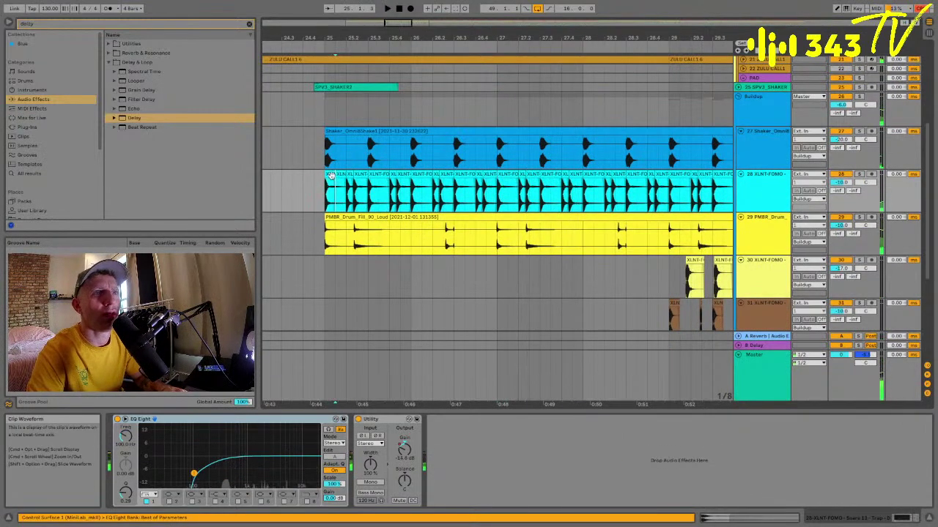
Try filling bars 25 and 26 of the 28 XLNT-FOMO track with duplicated snare hits and audition them in solo.
key(space)
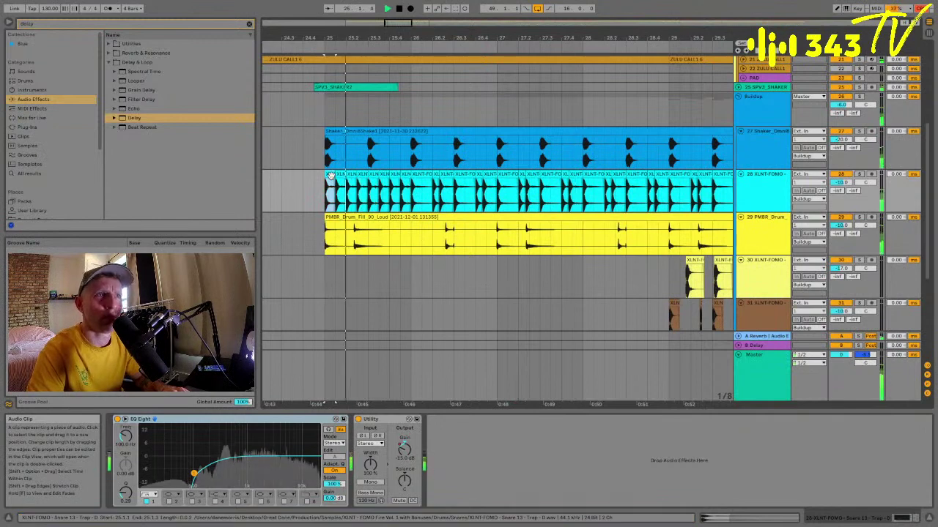
shift+click(405, 176)
key(super+d)
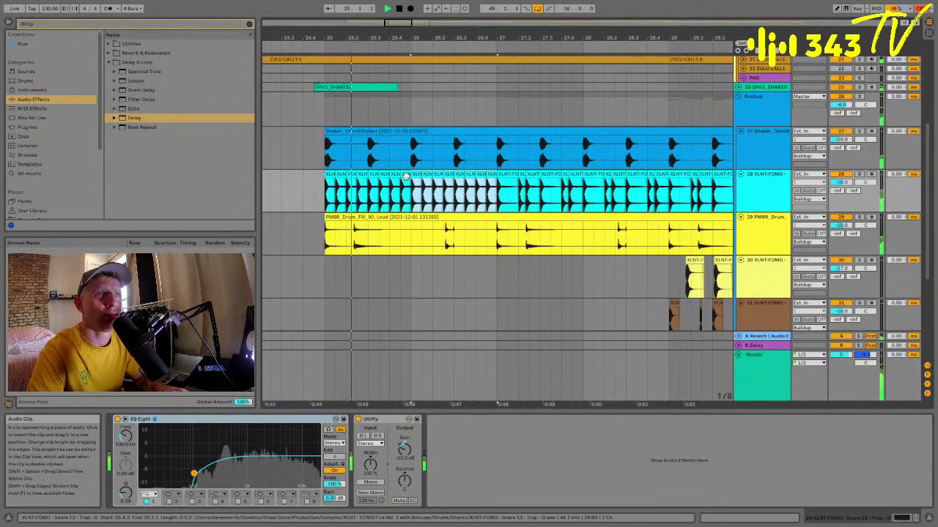
click(859, 174)
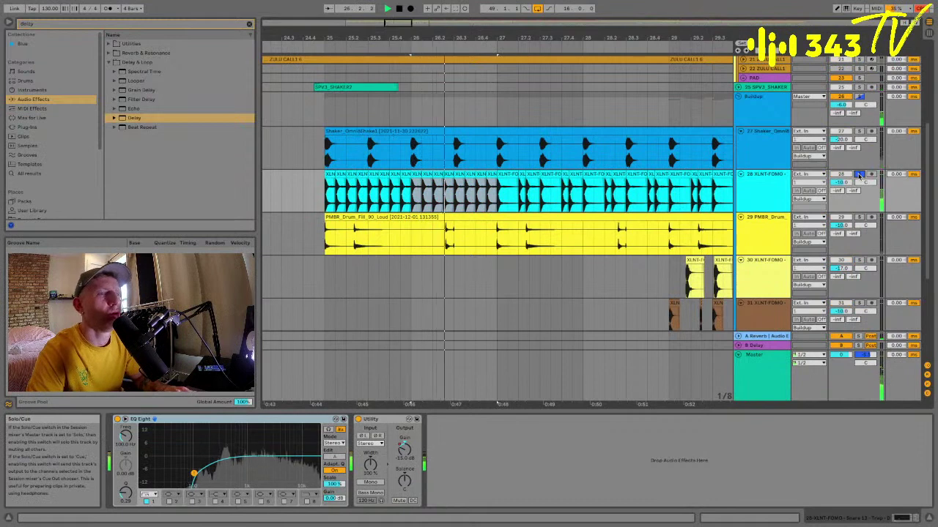
click(859, 176)
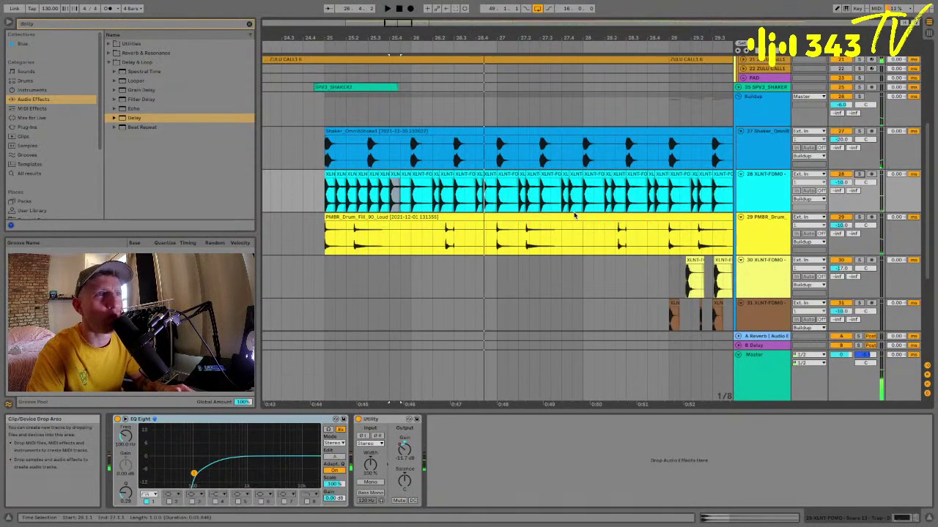
Undo the duplicated snare hits on the 28 XLNT-FOMO track and return to the first hit at bar 25.
click(419, 176)
click(336, 170)
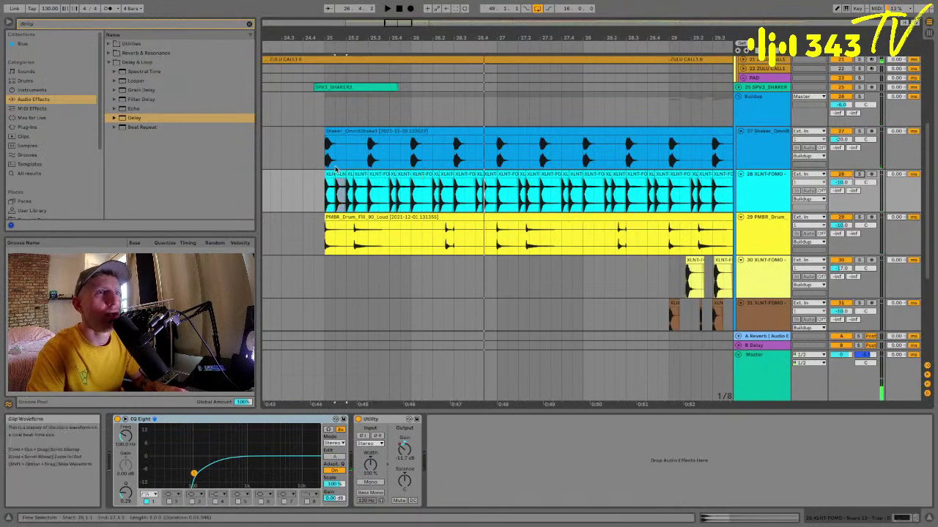
click(336, 185)
key(space)
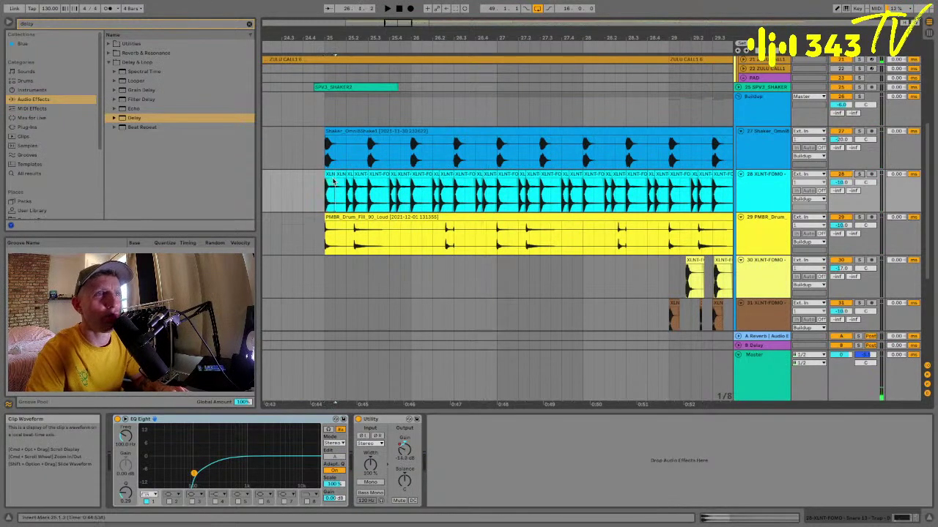
Show the whole buildup from bar 25 to the drop and play it while checking the Buildup group's Auto Filter.
drag(356, 41, 356, 39)
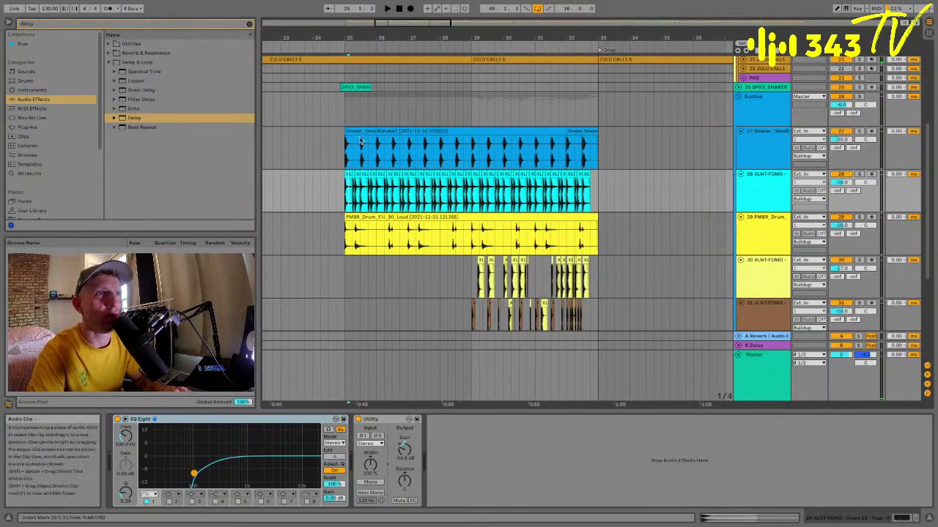
click(347, 117)
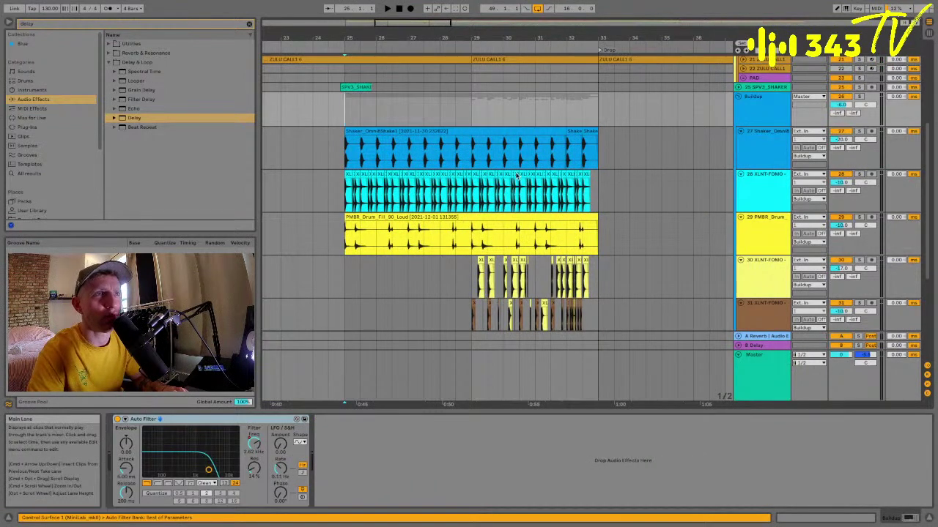
key(space)
click(765, 111)
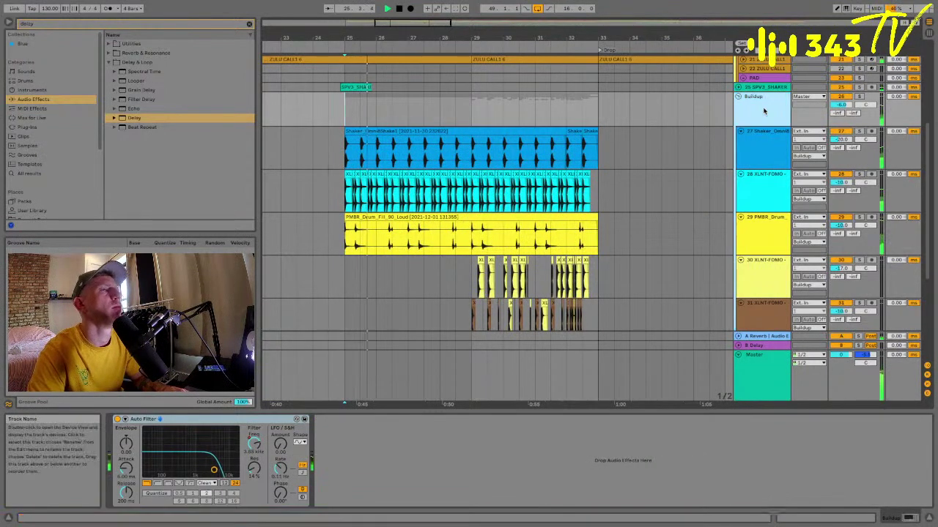
click(768, 146)
Solo the 29 PMBR_Drum_Fill track, play it from bar 25 and raise its Delay feedback to 41%.
click(452, 217)
key(space)
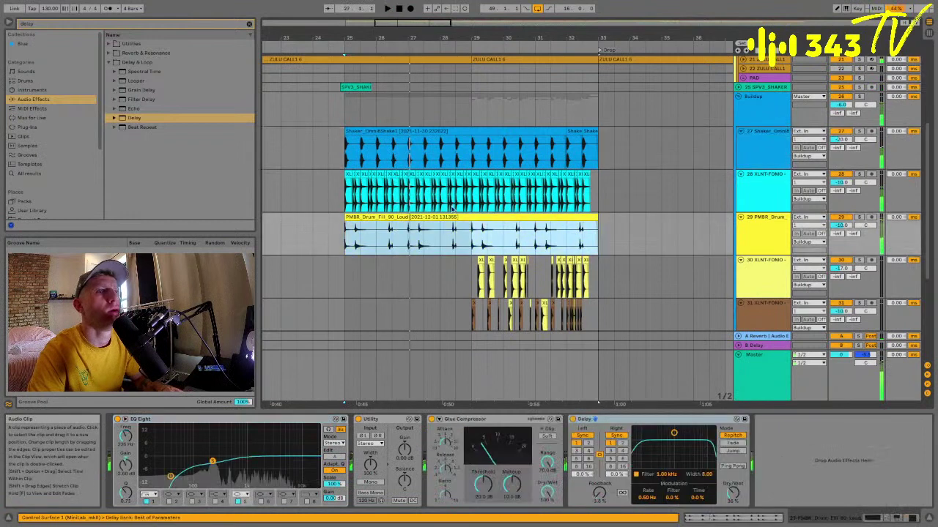
click(757, 227)
click(860, 218)
key(space)
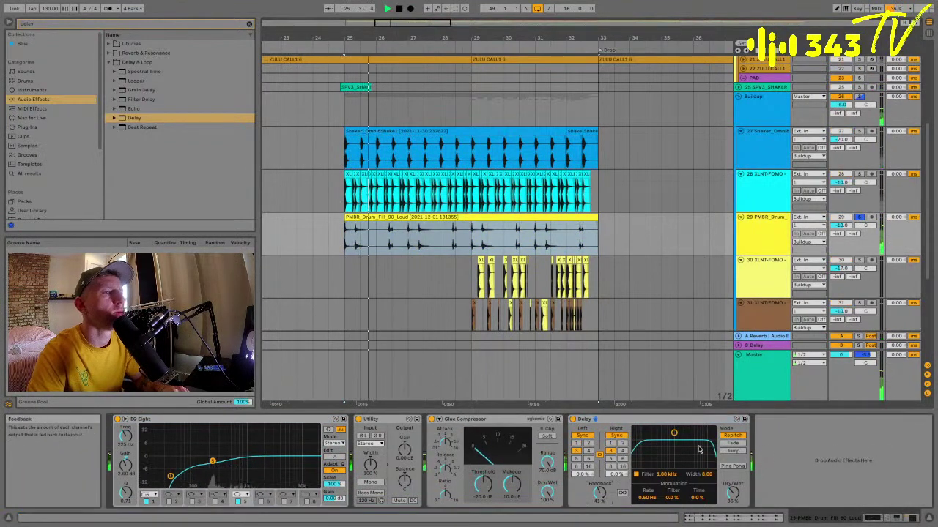
Unsolo the drum fill and set its Delay filter to 5.59 kHz, dry/wet to 26% and right delay time to 6 sixteenths.
click(858, 218)
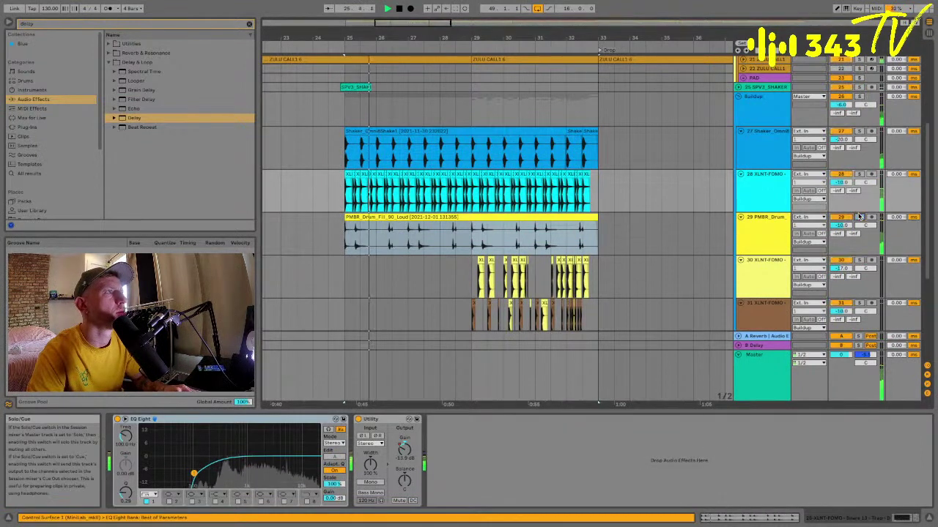
click(790, 243)
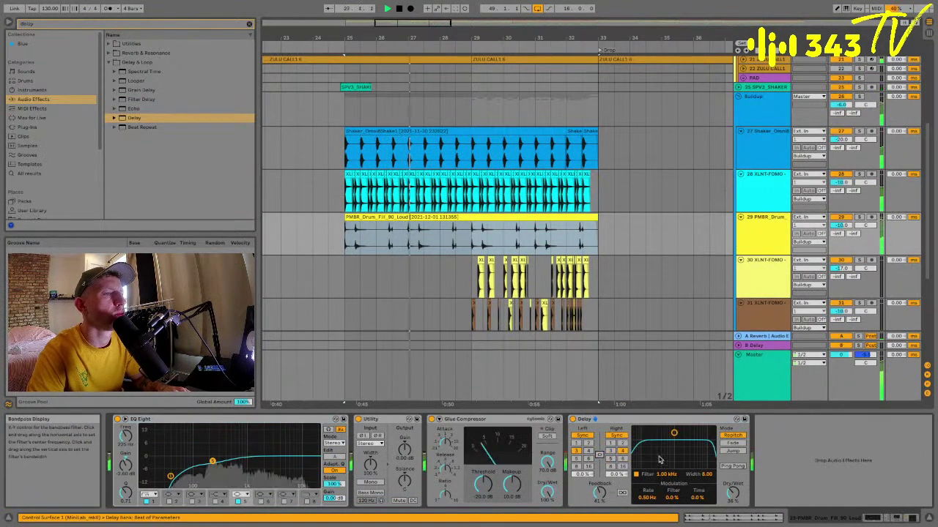
drag(674, 432, 696, 429)
drag(731, 487, 731, 494)
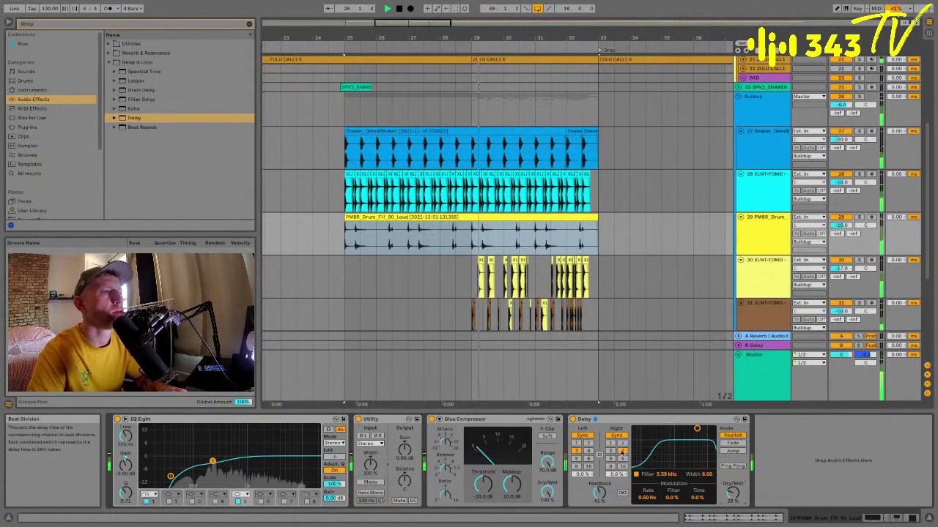
click(622, 459)
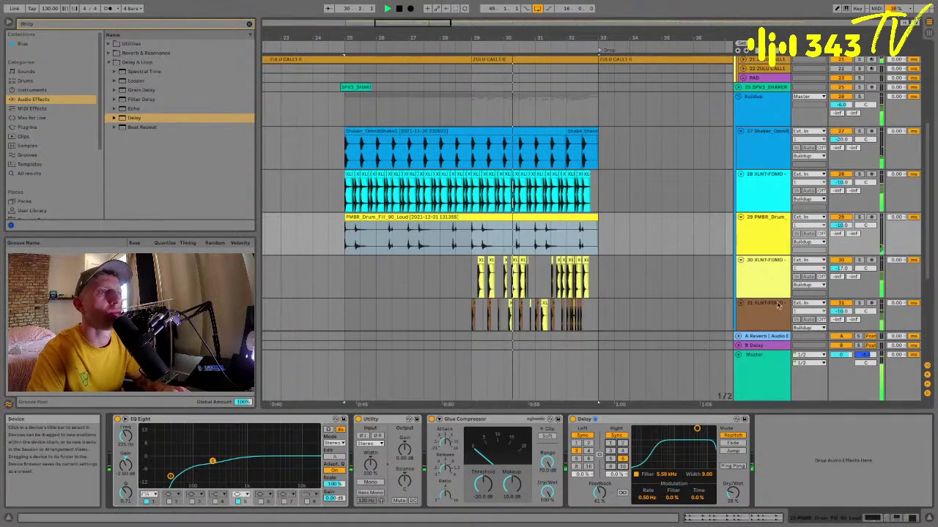
Copy the Kick track's buildup pattern from bars 77 to 81 and paste it over bars 29 to 33.
click(471, 103)
scroll(471, 102, up, 5)
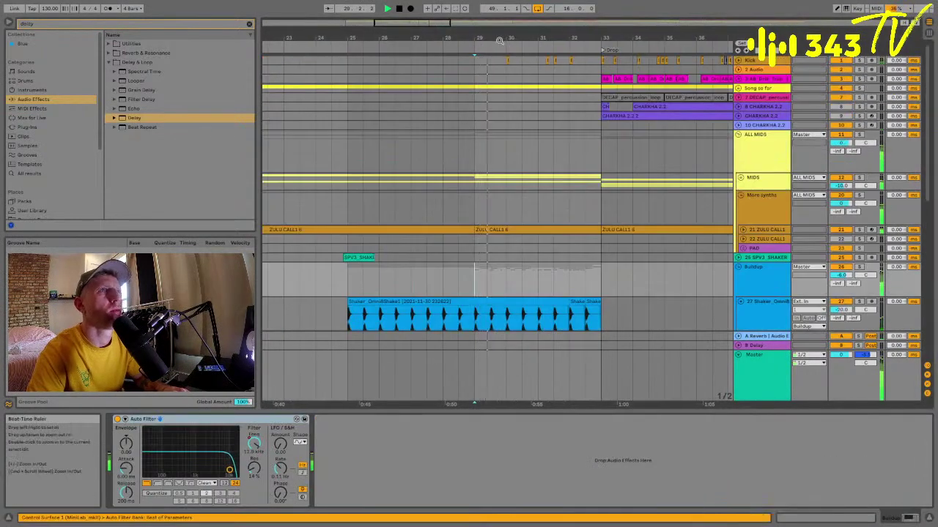
mouse_move(499, 39)
mouse_down()
mouse_move(505, 59)
mouse_move(538, 76)
mouse_move(627, 56)
mouse_move(556, 59)
mouse_move(586, 64)
mouse_up()
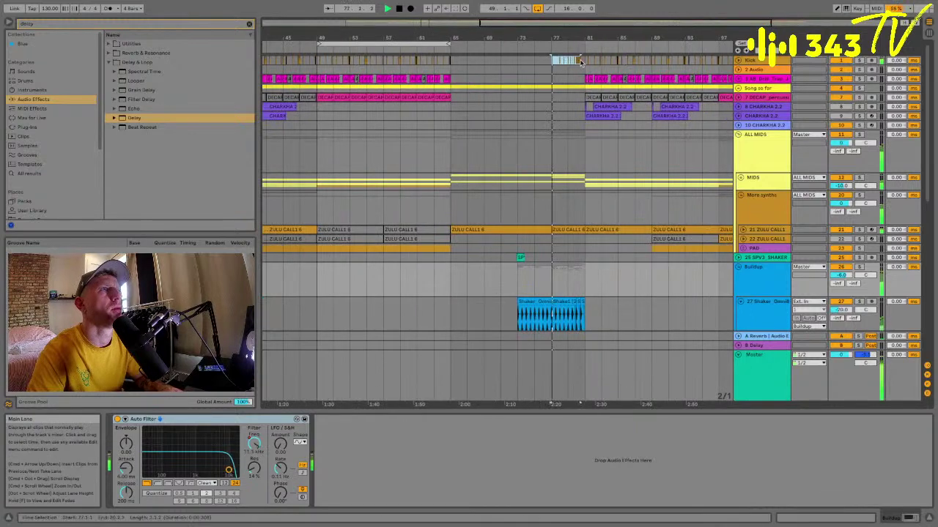
scroll(579, 61, left, 10)
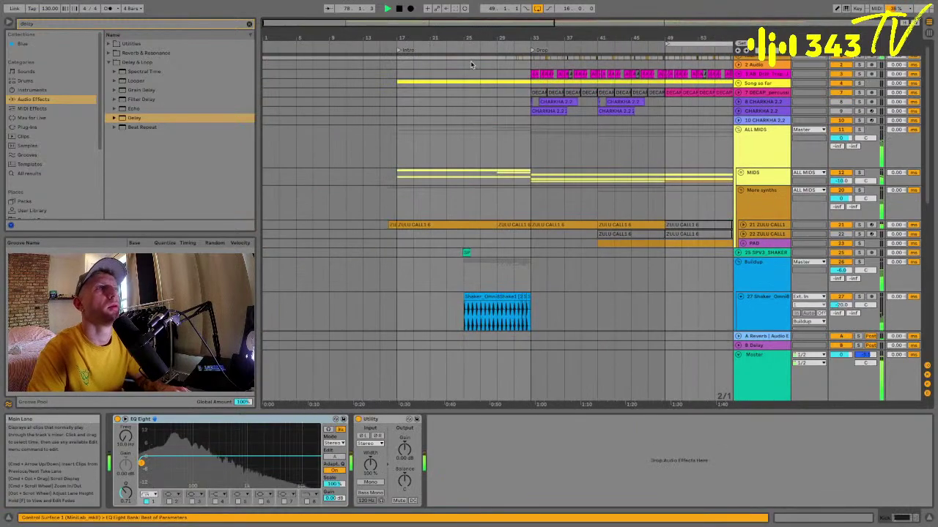
scroll(483, 64, up, 1)
key(space)
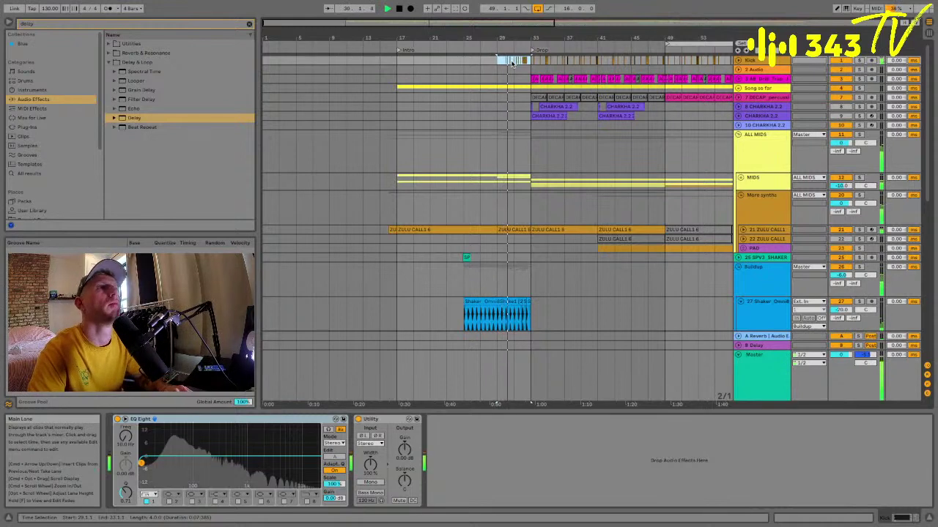
scroll(519, 61, up, 8)
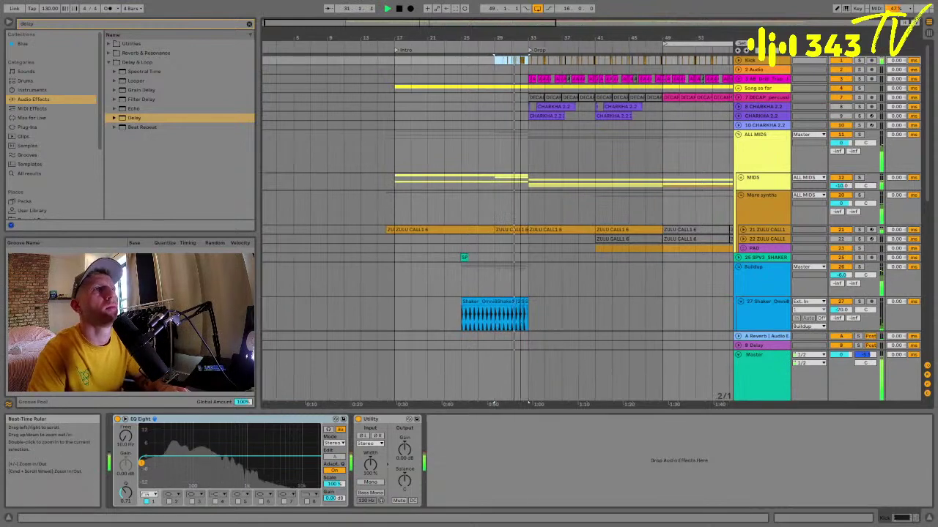
Deactivate the Kick hit at 31.4 and replay the buildup leading into the drop.
key(space)
key(space)
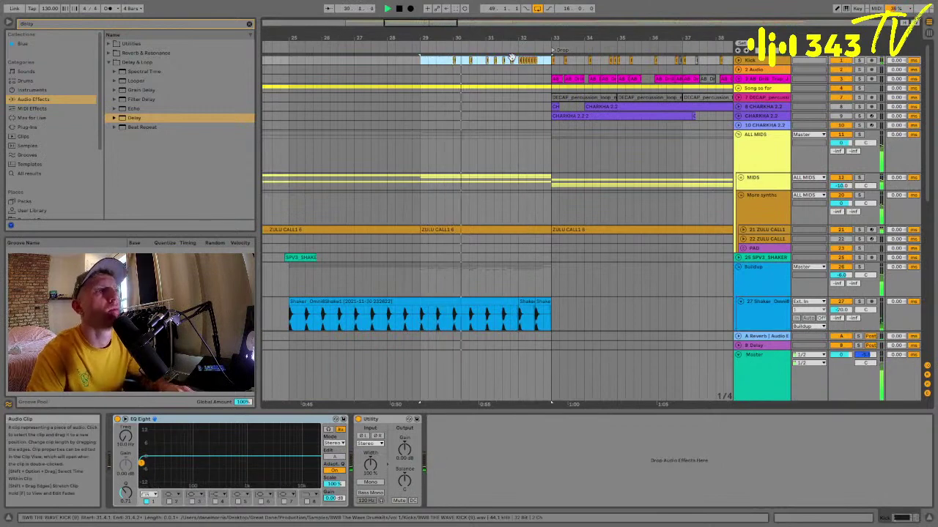
click(511, 58)
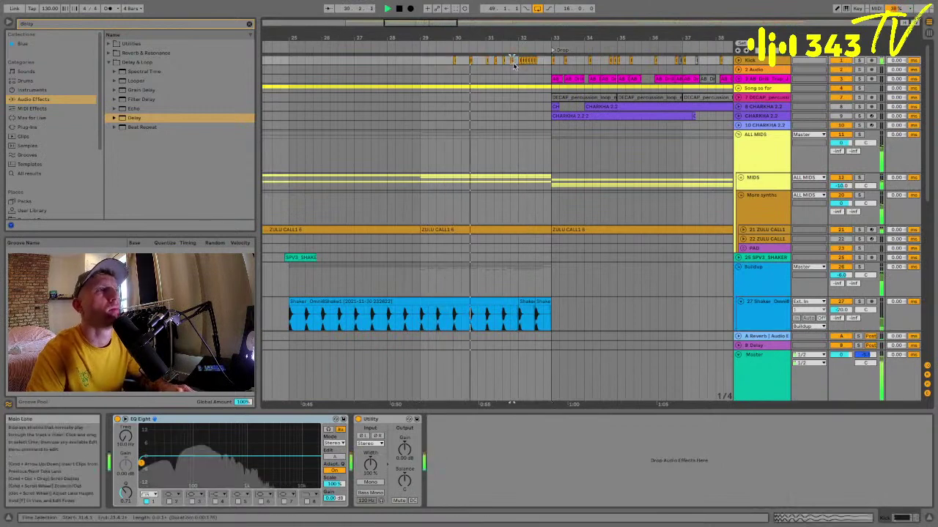
click(452, 63)
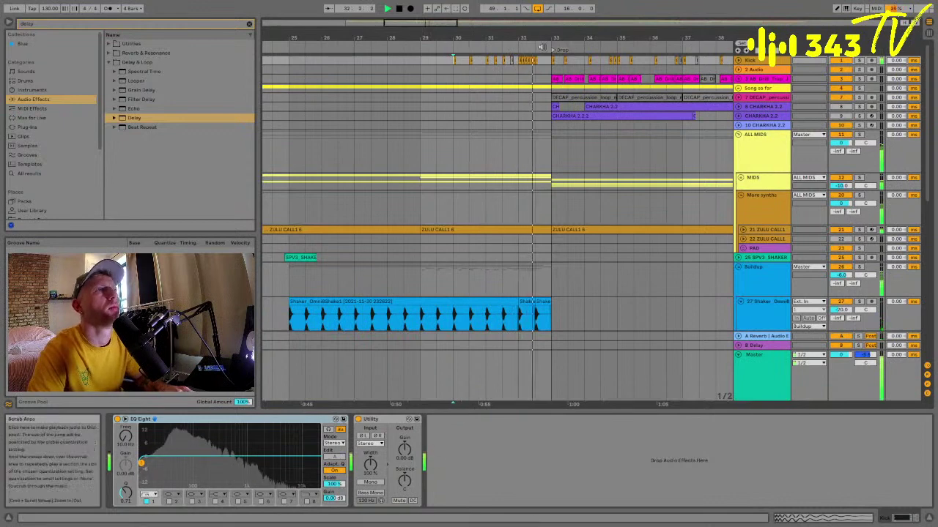
drag(516, 38, 516, 23)
click(476, 62)
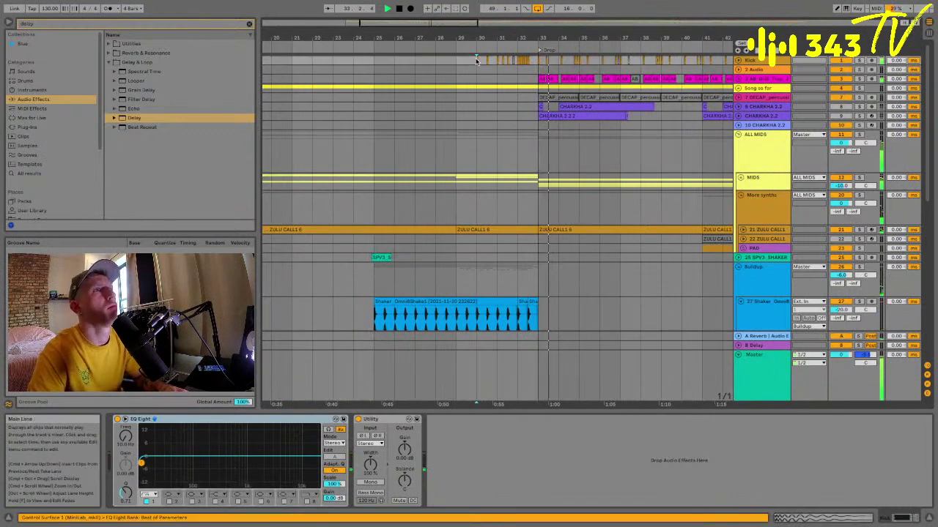
key(space)
key(space)
Clear the Kick hits in bar 32 and place a single kick on the bar's first beat.
click(518, 62)
shift+click(536, 61)
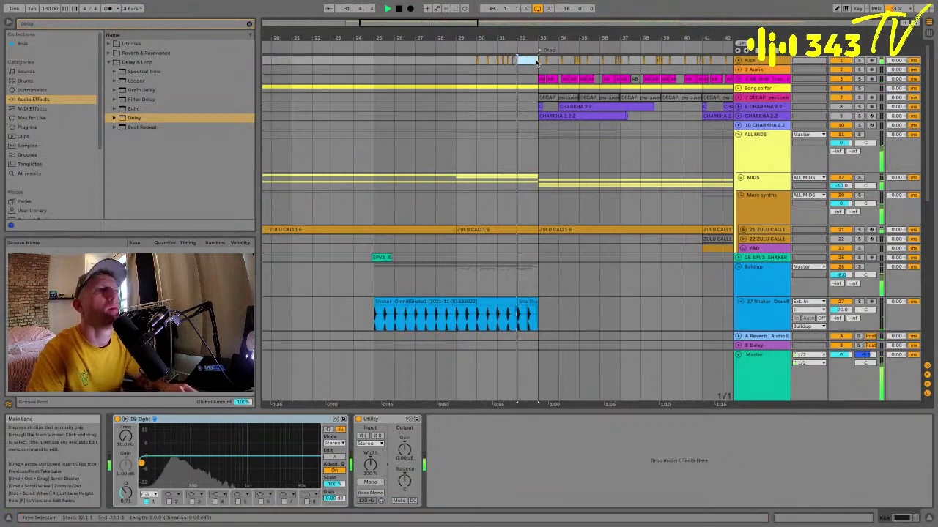
drag(518, 37, 523, 57)
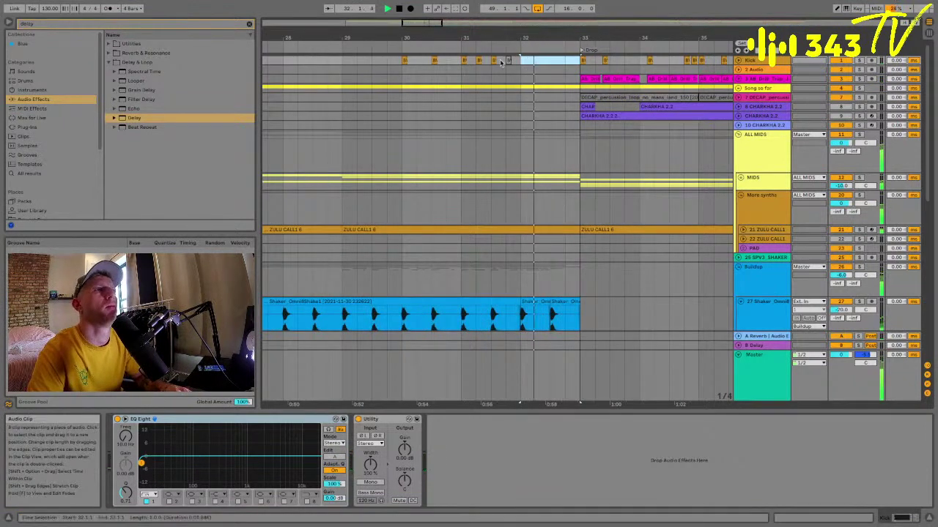
key(space)
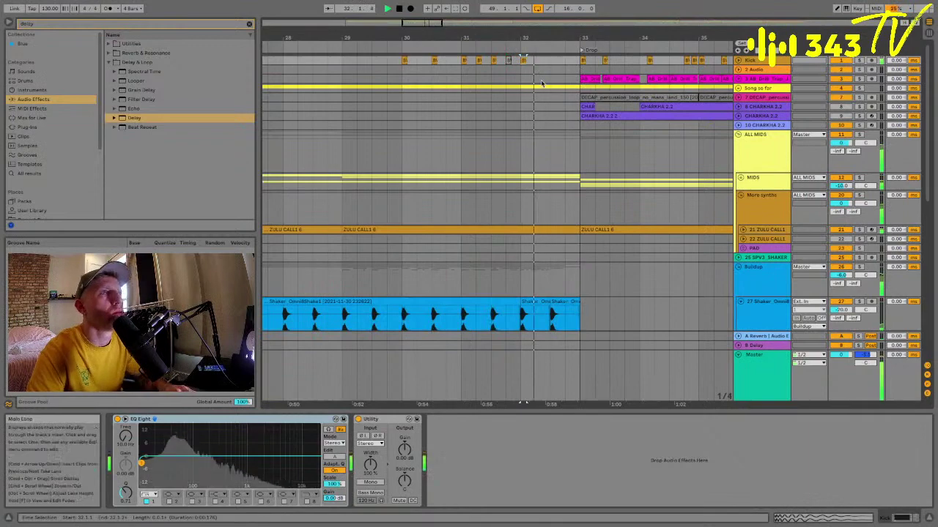
click(543, 83)
Play the buildup from bar 30 and remove the short yellow clap just before 32.2 on the 31 XLNT-FOMO track.
click(393, 70)
key(space)
key(space)
scroll(475, 141, down, 4)
scroll(474, 141, down, 6)
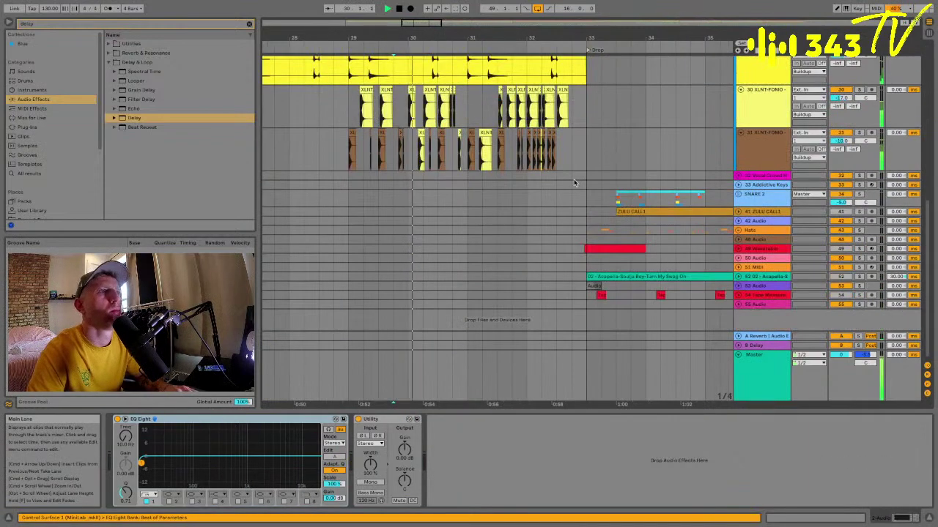
scroll(576, 110, up, 1)
drag(536, 37, 541, 62)
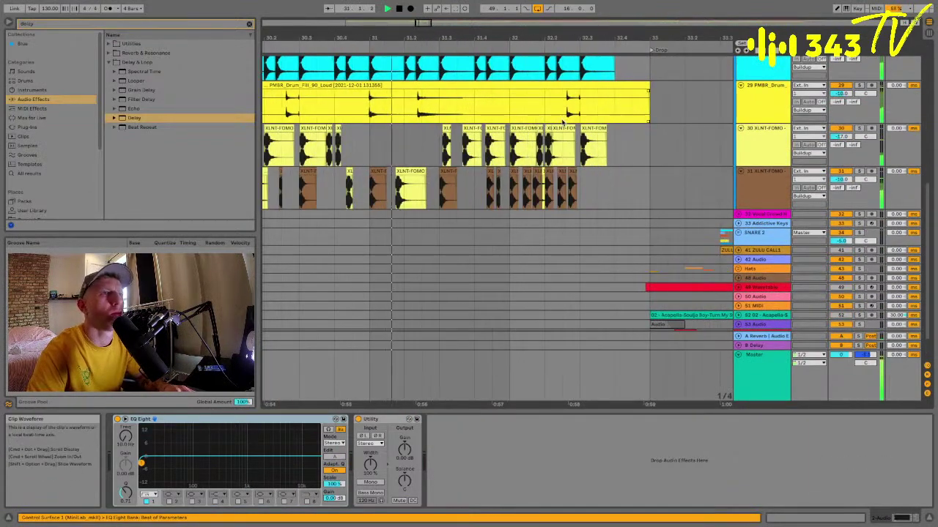
scroll(562, 122, up, 1)
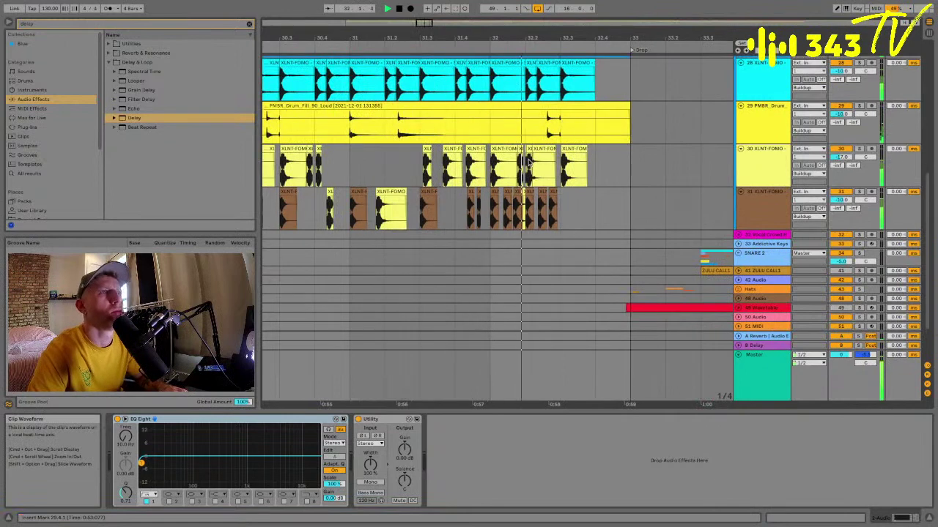
click(505, 150)
click(495, 191)
key(space)
key(space)
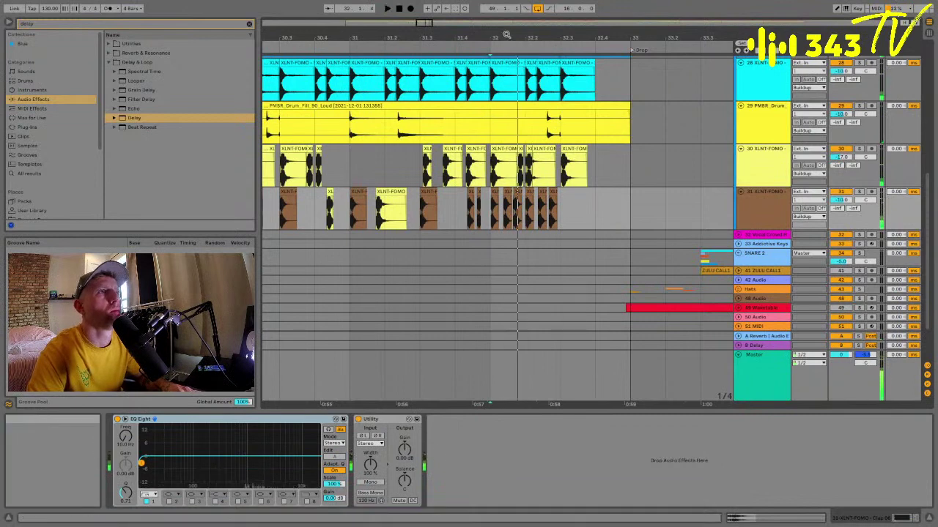
Replace the two adjoining claps at 32.2 on the 30 XLNT-FOMO track with a single Clap 05 clip.
drag(506, 35, 507, 80)
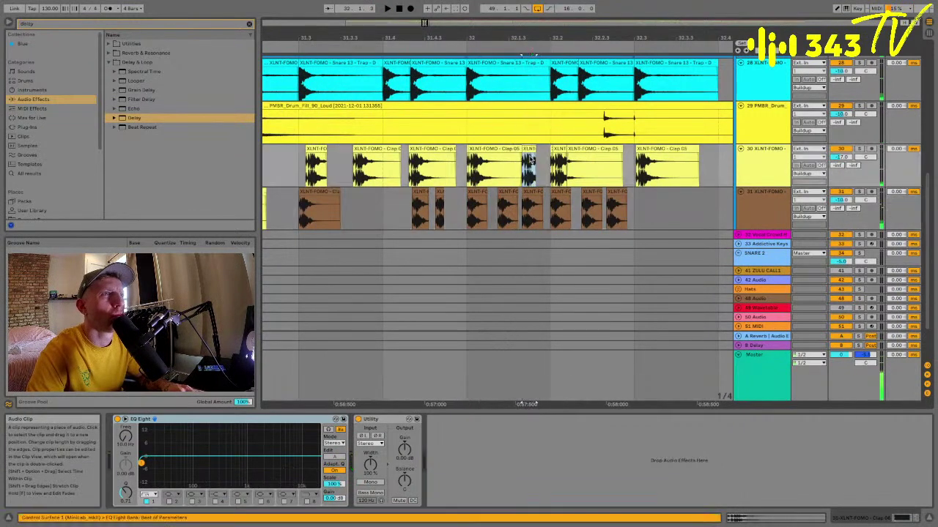
click(474, 150)
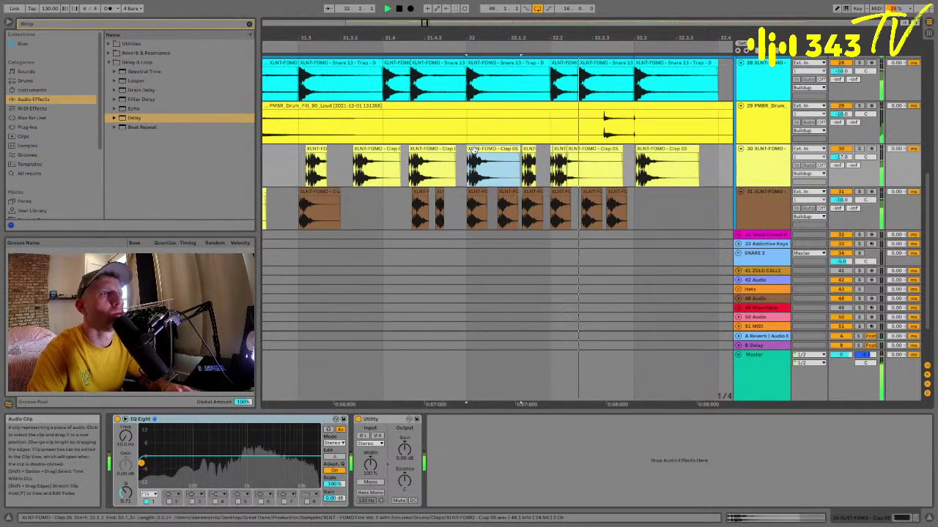
click(551, 150)
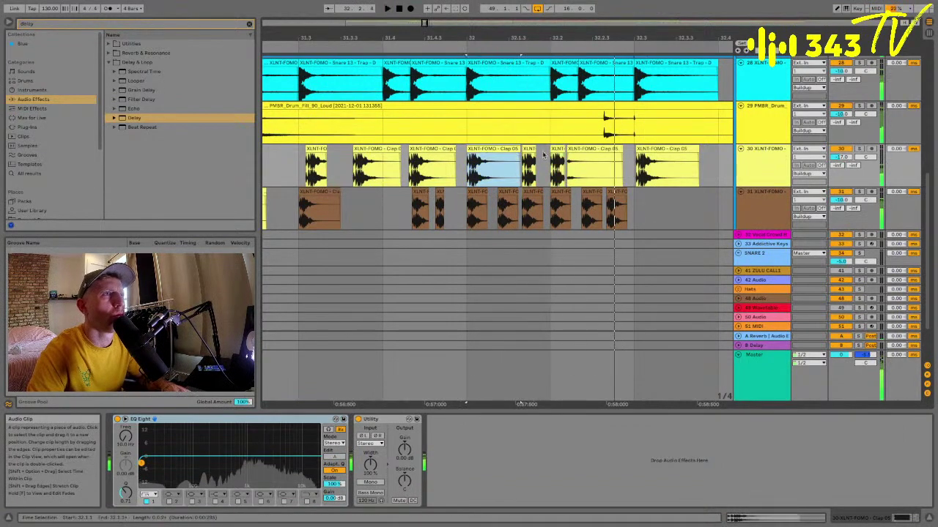
click(565, 152)
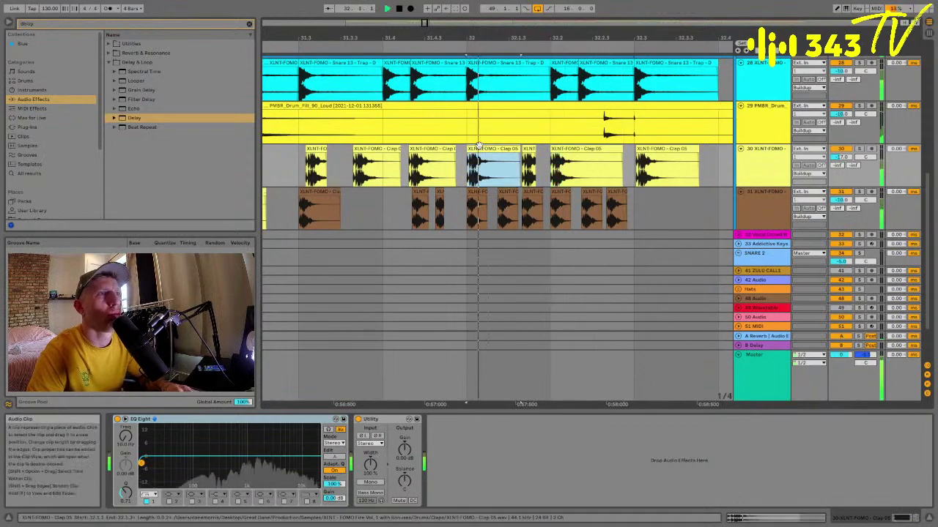
Fold the Buildup and ALL MIDS groups and play the arrangement from the drop at bar 33.
drag(597, 42, 501, 34)
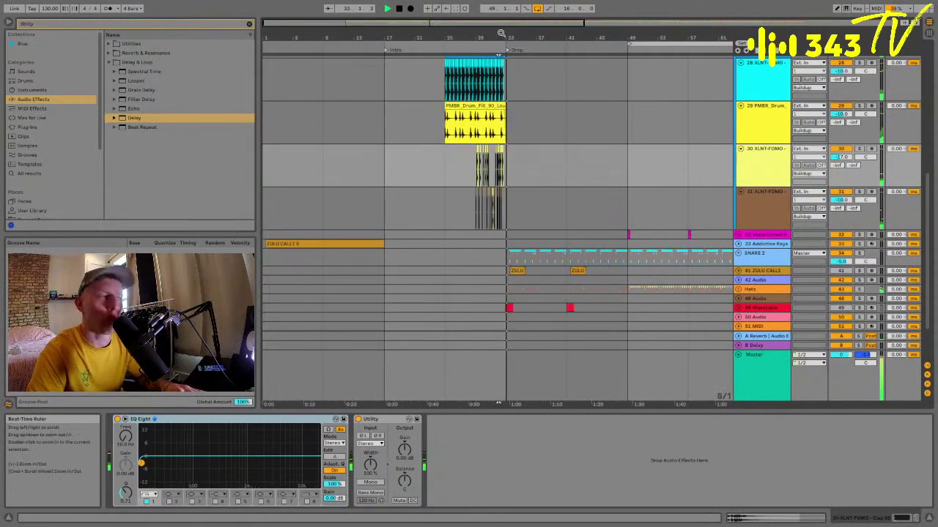
click(529, 151)
scroll(733, 145, up, 10)
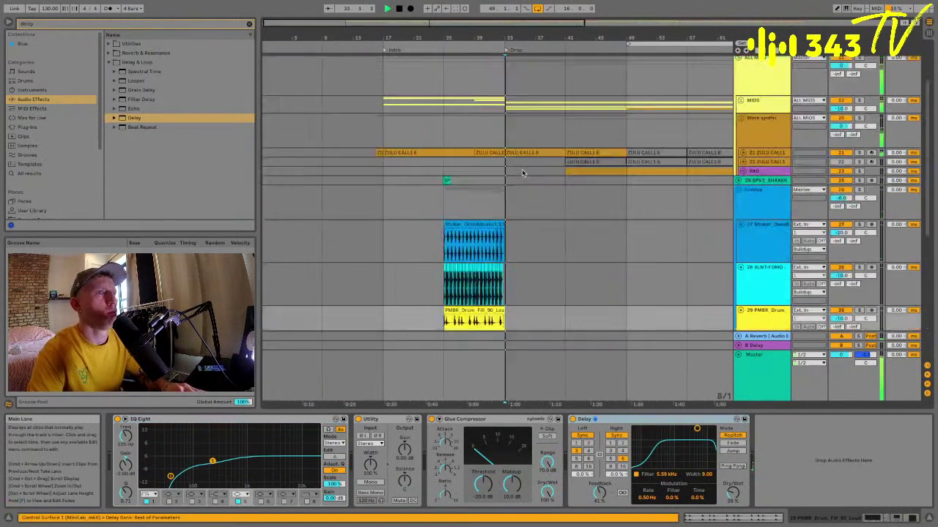
click(739, 135)
key(space)
key(space)
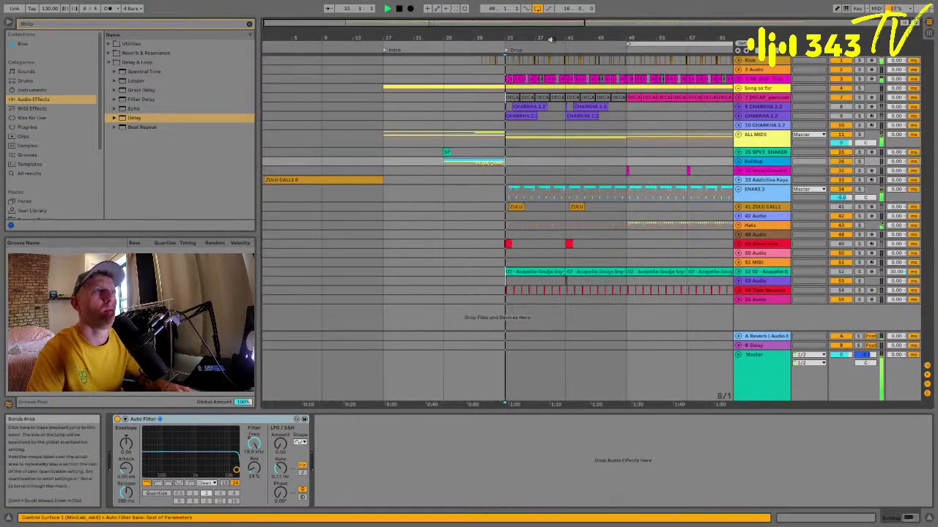
drag(508, 31, 508, 34)
key(space)
key(space)
Solo the ALL MIDS group, unfold it and show the automation of its Auto Filter frequency.
click(859, 135)
click(772, 142)
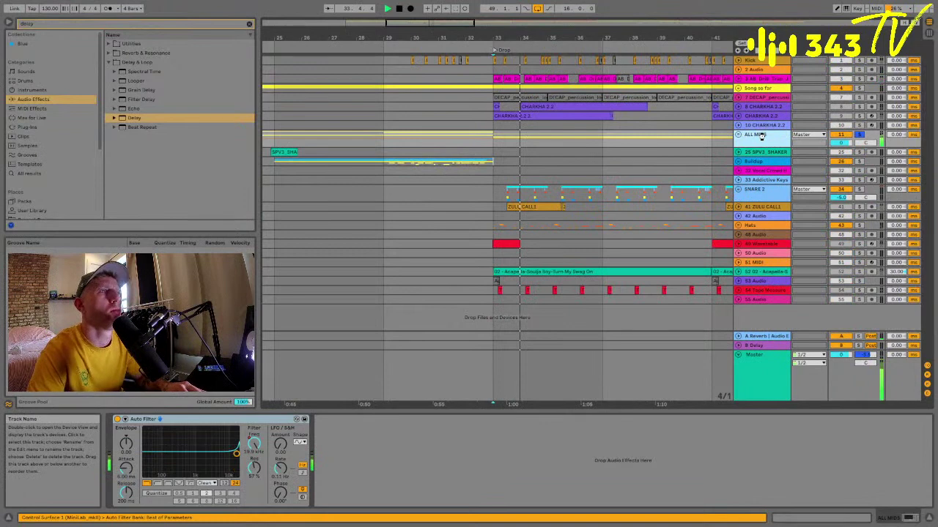
click(739, 135)
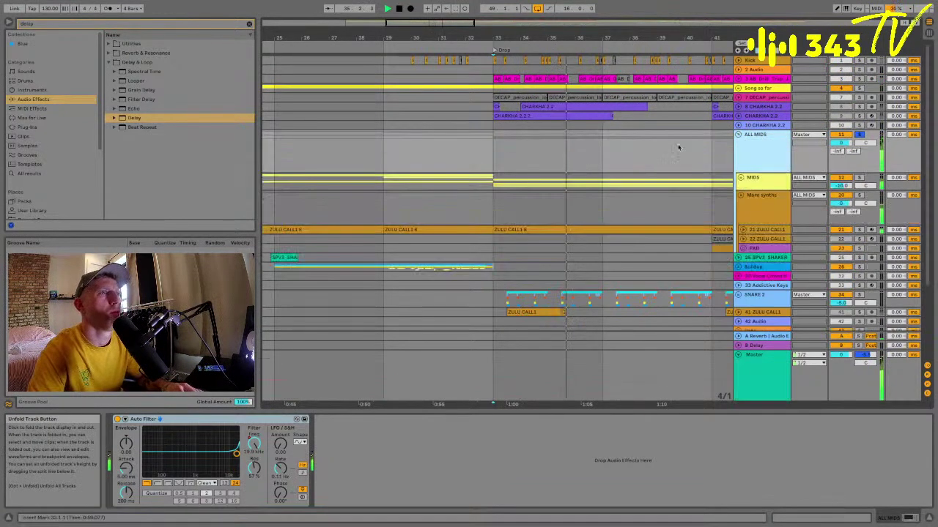
key(a)
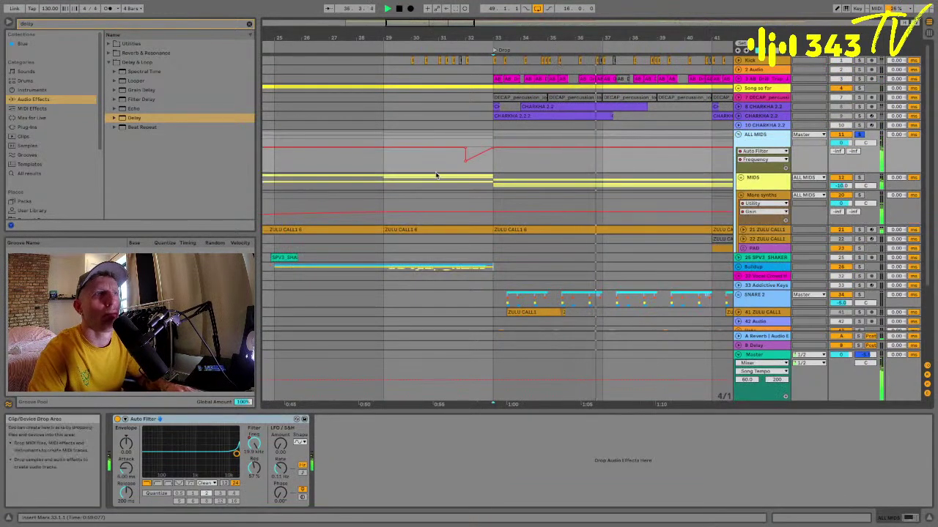
Unsolo ALL MIDS and try an Auto Filter frequency ramp from bar 31 down to 190 Hz at bar 32 during playback.
drag(468, 41, 467, 36)
click(469, 136)
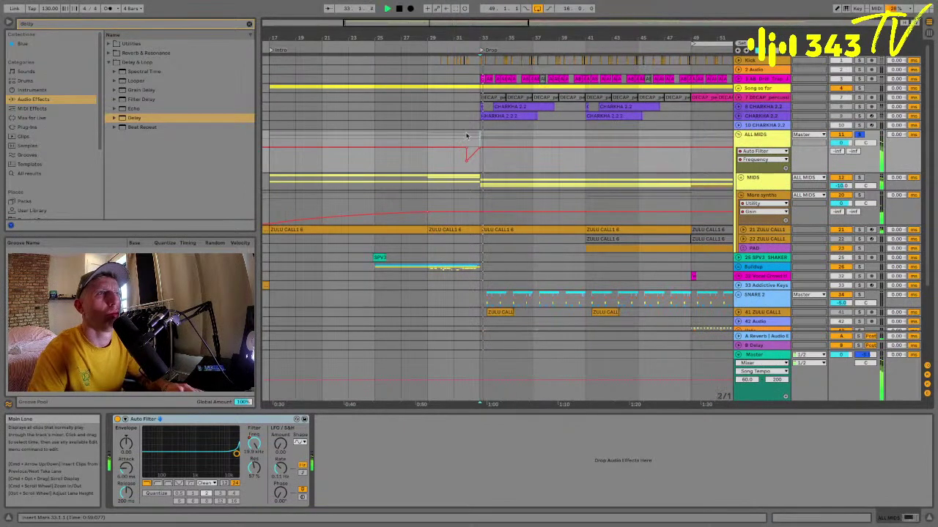
click(451, 157)
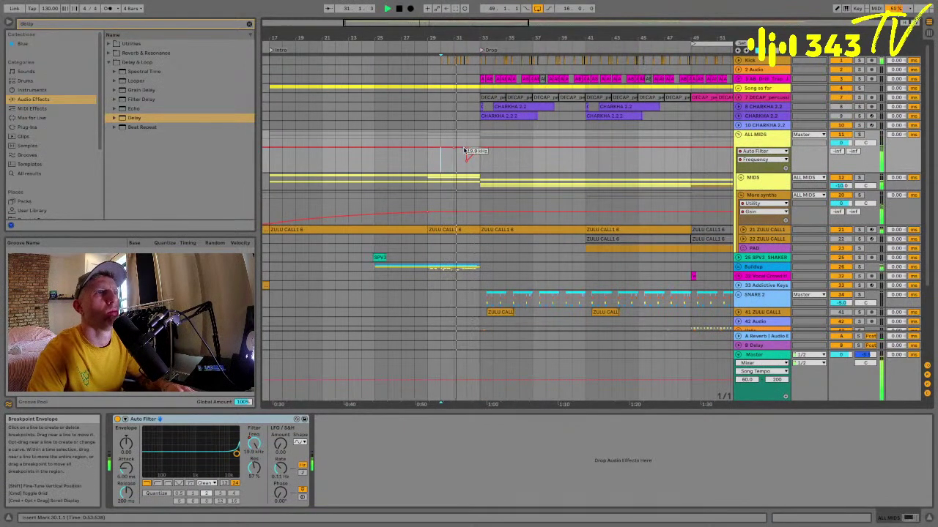
drag(464, 150, 466, 174)
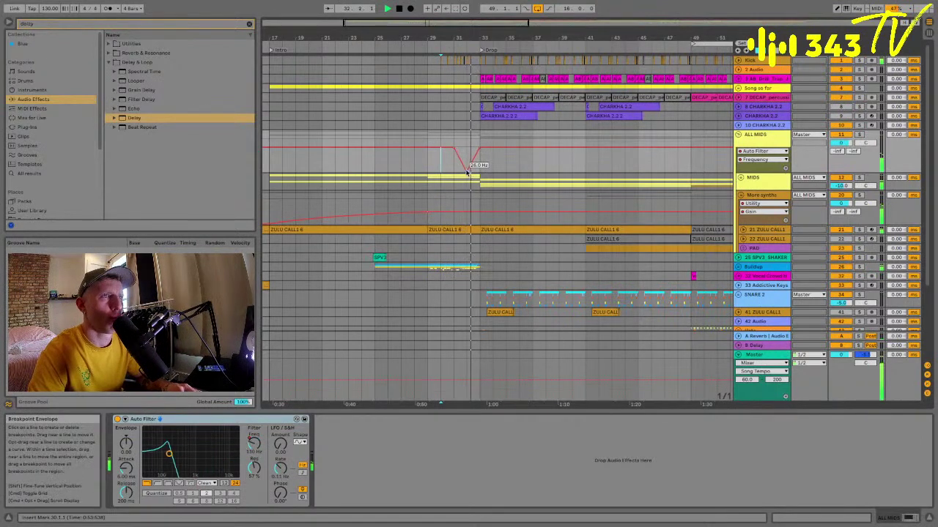
click(466, 170)
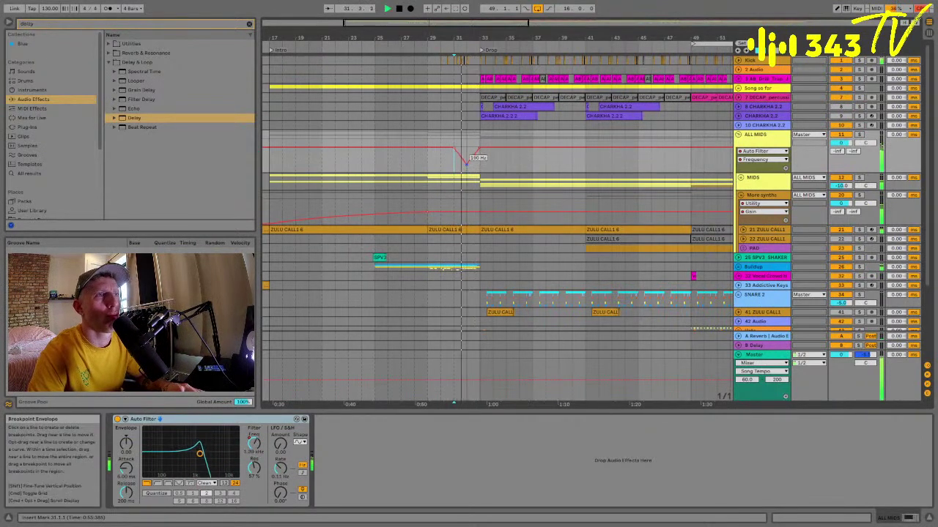
Remove the ramp before bar 32, deepen the filter drop there and curve its rise to the drop, then replay it.
drag(466, 164, 463, 149)
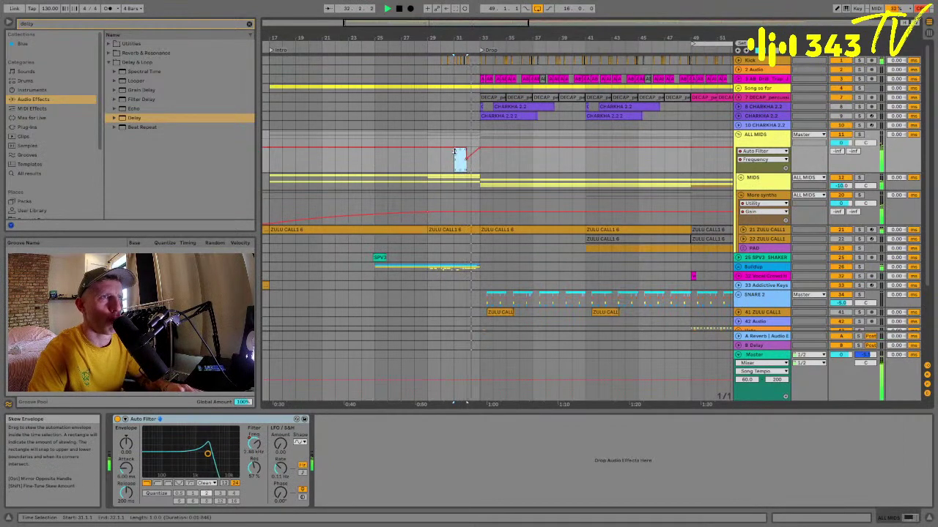
click(464, 162)
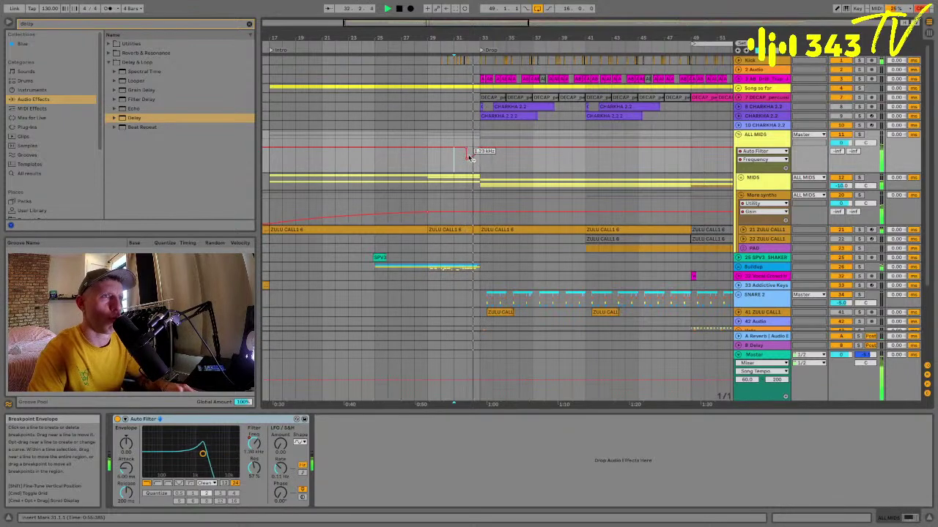
drag(469, 158, 472, 164)
key(space)
key(space)
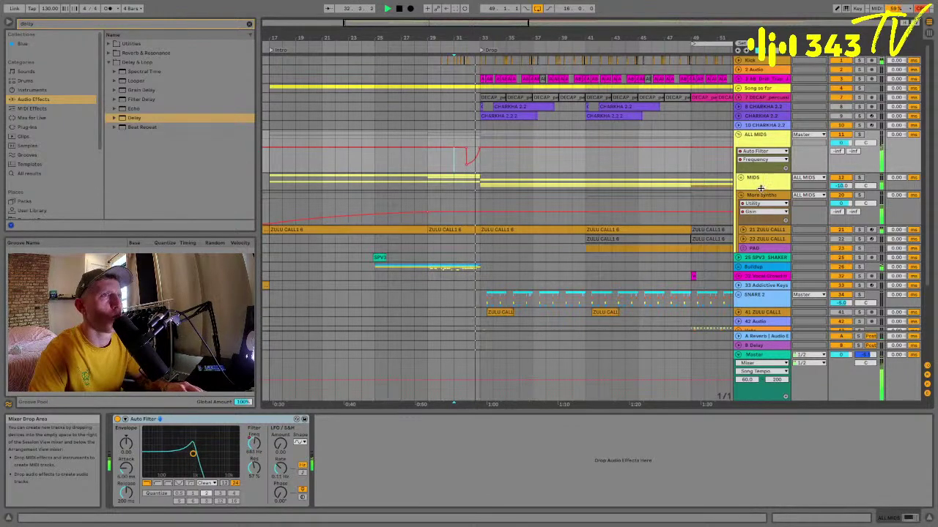
Stop playback, unfold the 21 ZULU CALLS track and show the devices of the More synths group.
key(space)
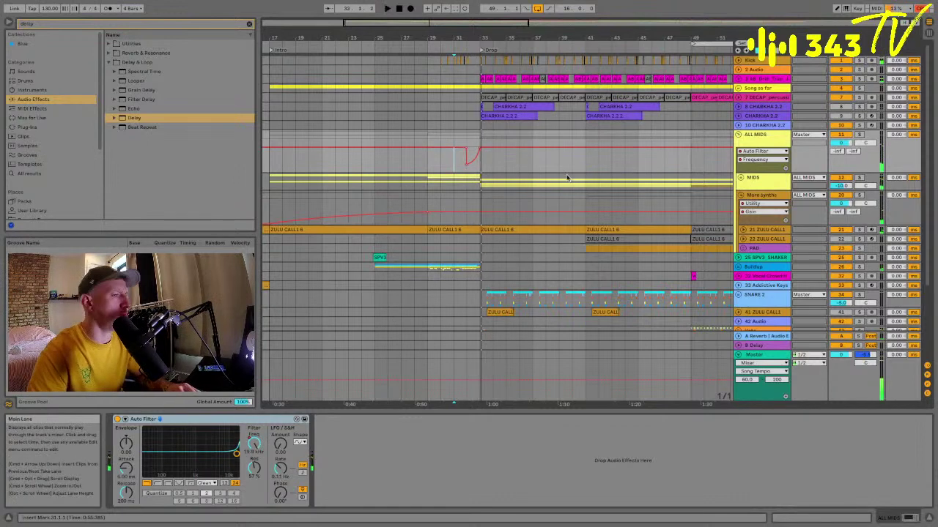
click(744, 230)
click(754, 231)
click(762, 195)
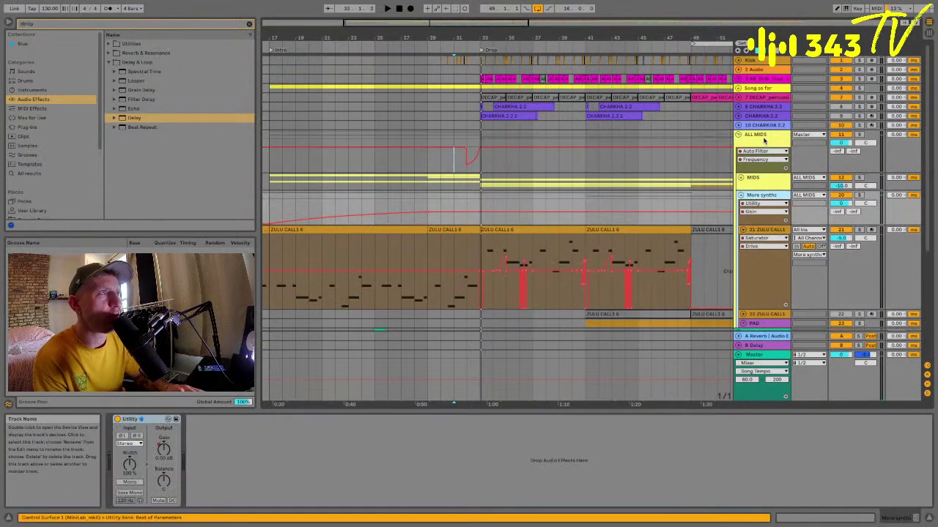
Check the devices of the ALL MIDS and More synths groups, fold the 21 ZULU CALL1 track and show the 22 ZULU CALL1 devices.
click(764, 141)
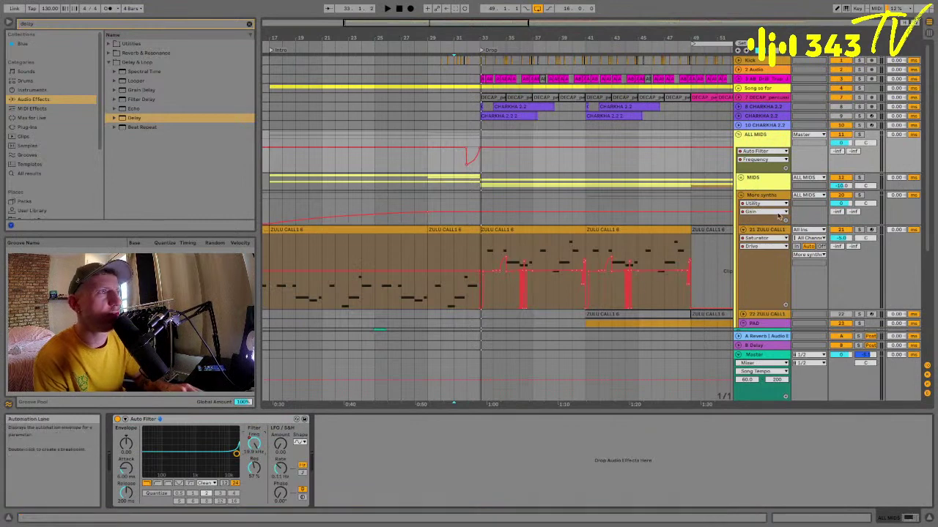
click(759, 201)
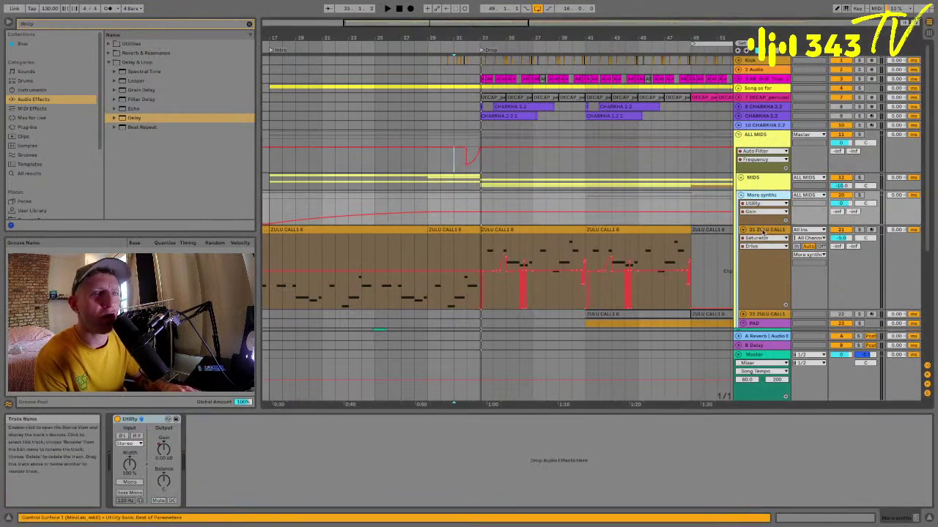
click(763, 232)
click(743, 230)
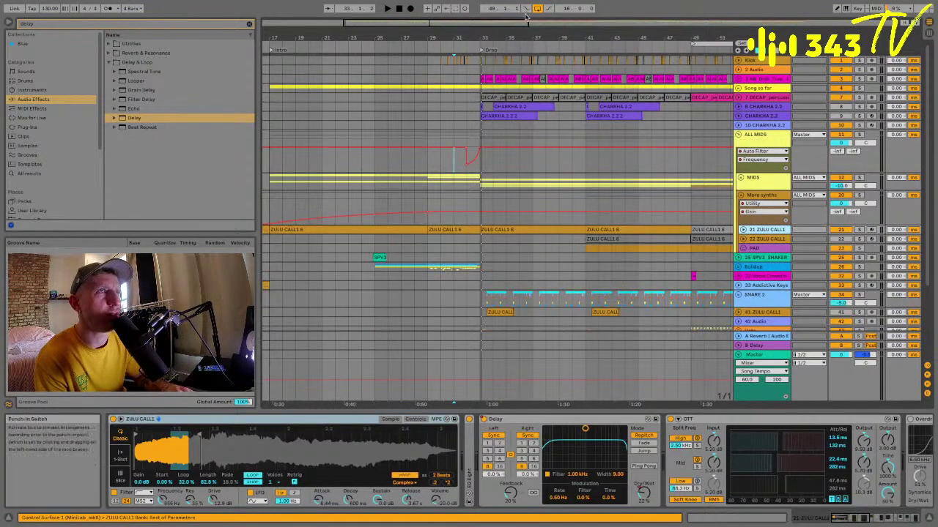
drag(522, 35, 522, 22)
click(742, 240)
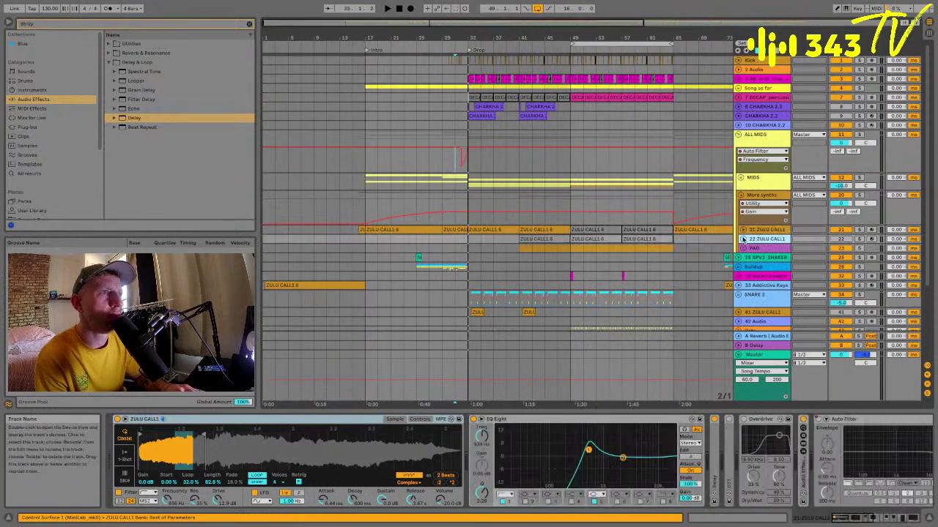
Move the 21 ZULU CALL1 track out of the More synths group to above ALL MIDS and rename it VOCAL LEAD.
click(762, 197)
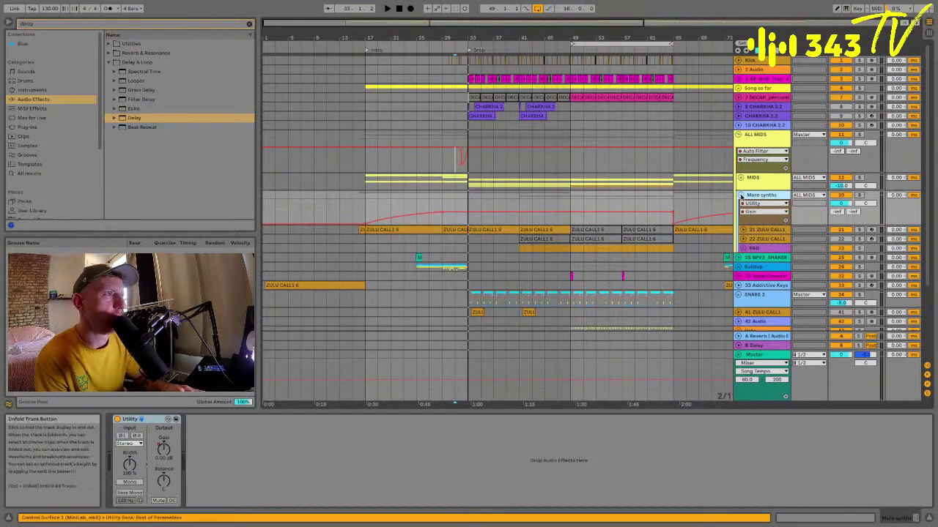
click(759, 250)
click(762, 197)
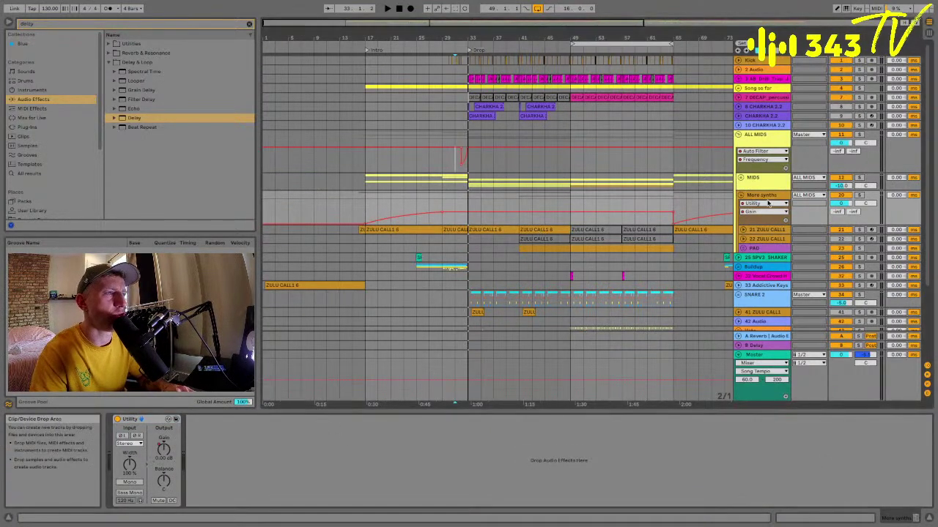
scroll(678, 167, right, 5)
drag(579, 38, 511, 37)
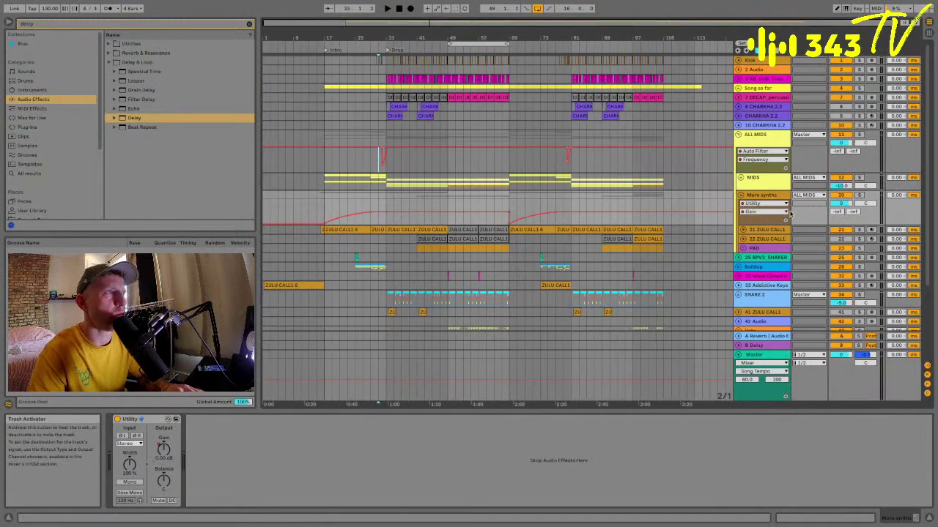
click(767, 196)
click(762, 232)
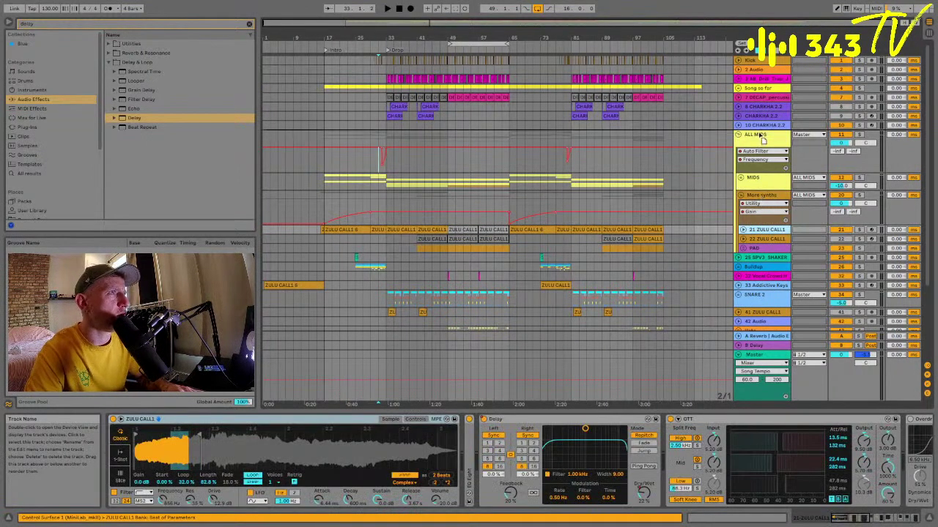
drag(464, 153, 400, 136)
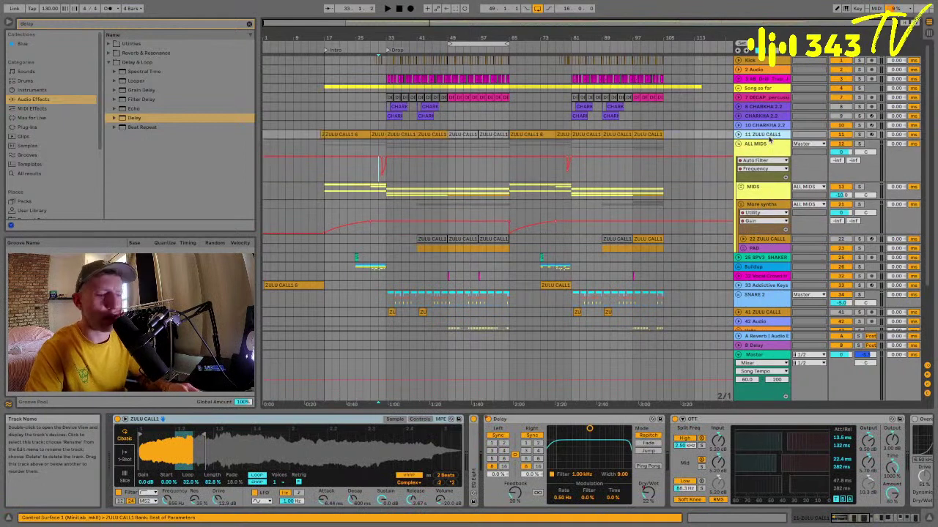
text(CAL LEAD)
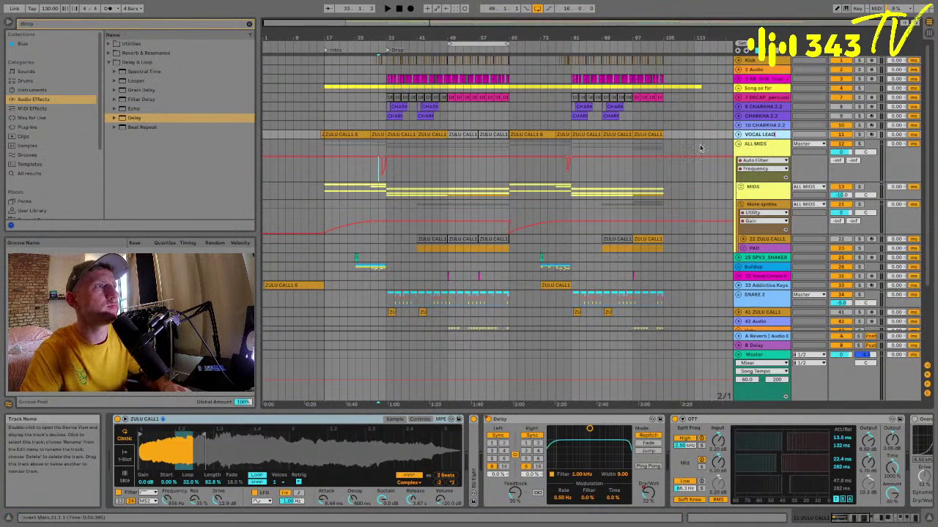
Unfold the Buildup group, hide the automation and place the insert marker at bar 29 on the 29 PMBR_Drum track.
click(686, 147)
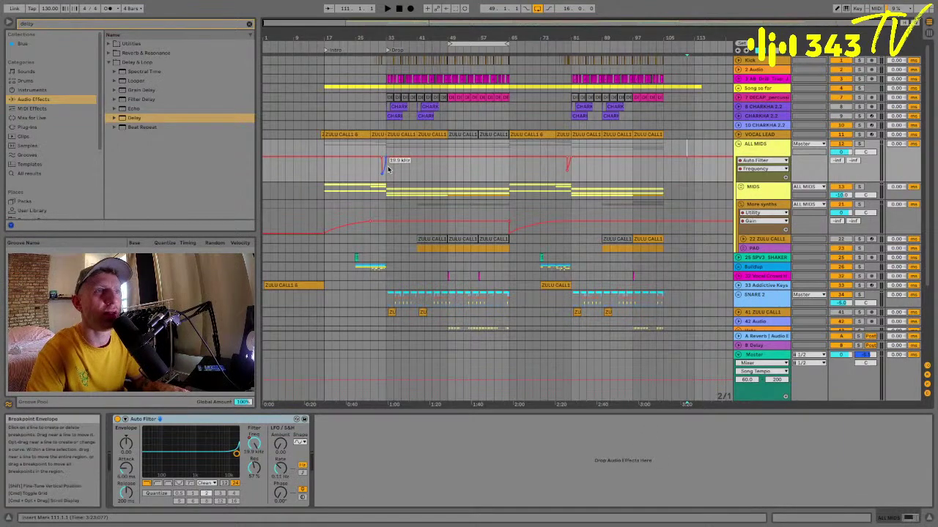
drag(361, 38, 389, 158)
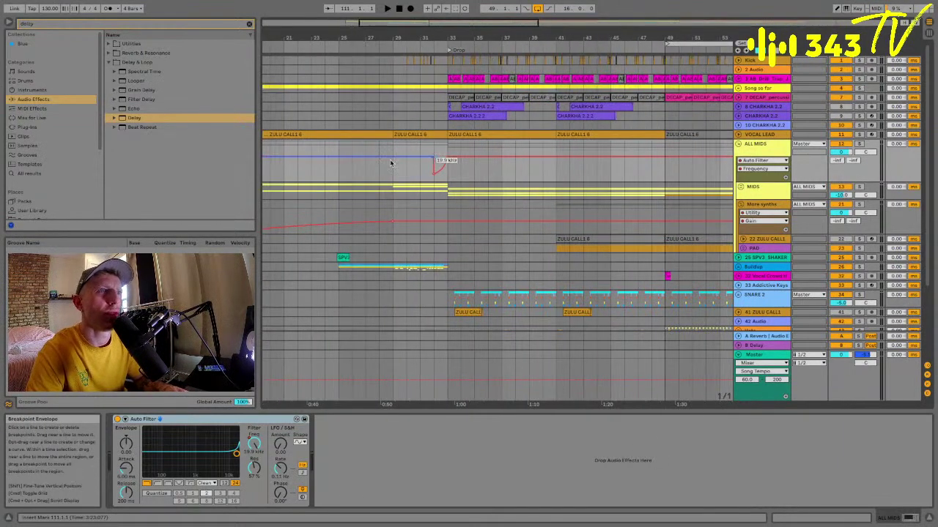
scroll(742, 211, down, 3)
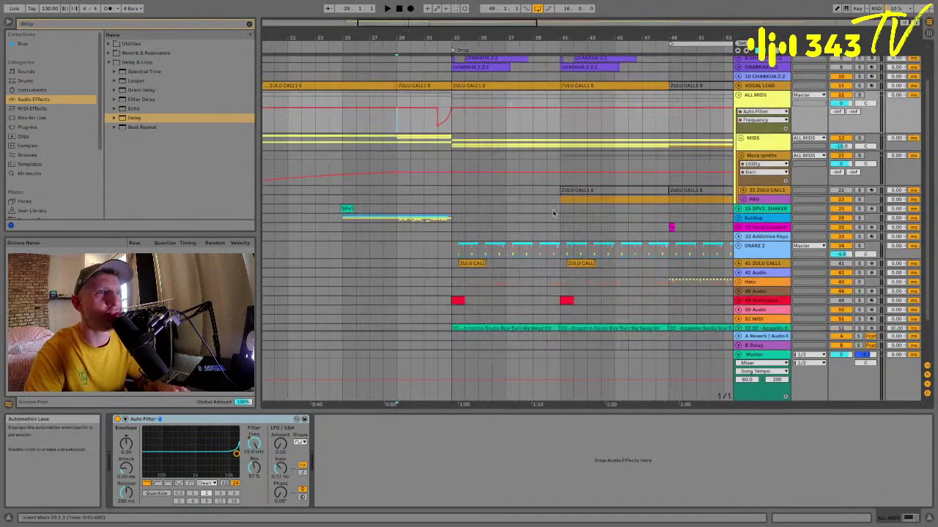
click(738, 218)
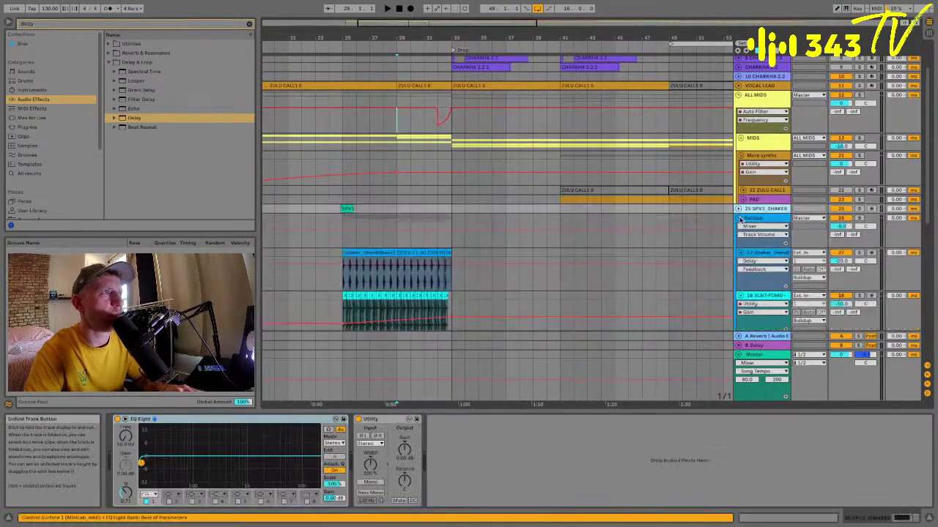
scroll(750, 223, down, 2)
key(a)
scroll(432, 289, down, 5)
click(404, 229)
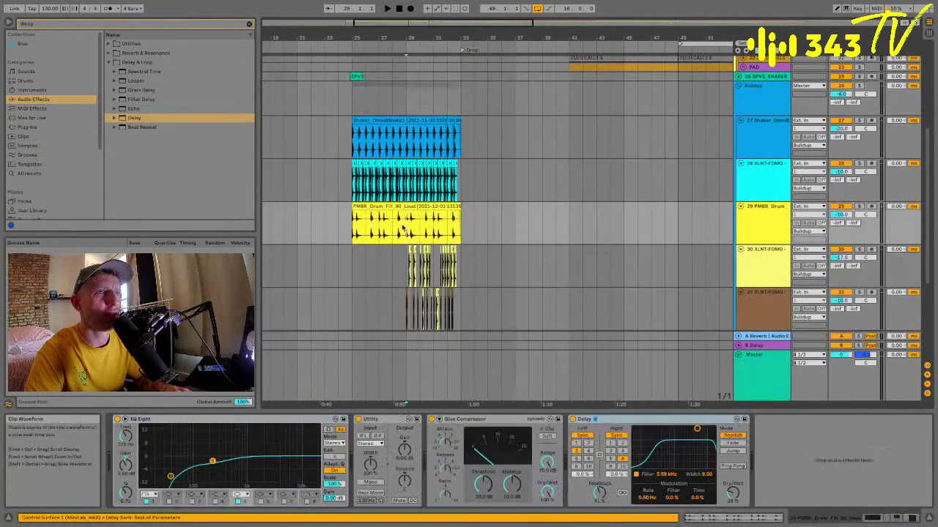
Audition the 29 PMBR_Drum track from bar 29, soloed and in the mix, and turn off its Delay.
key(space)
click(859, 206)
key(space)
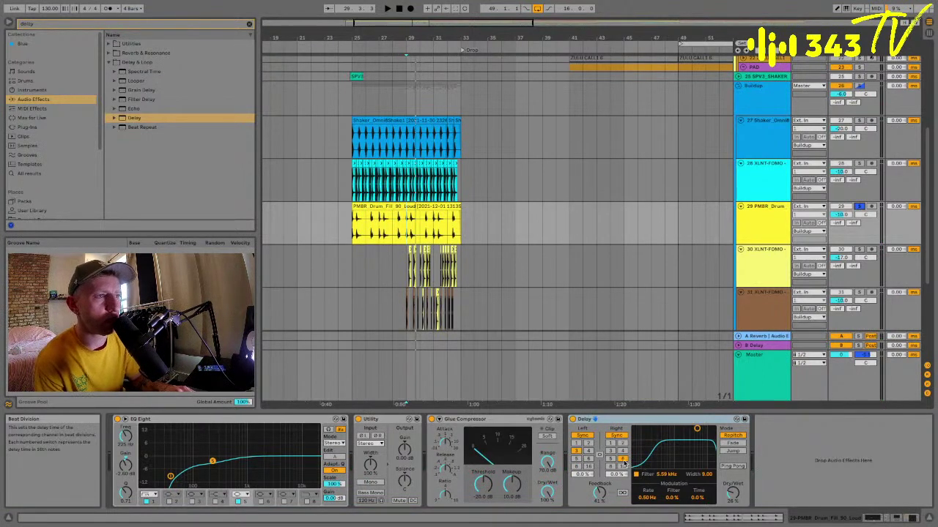
key(space)
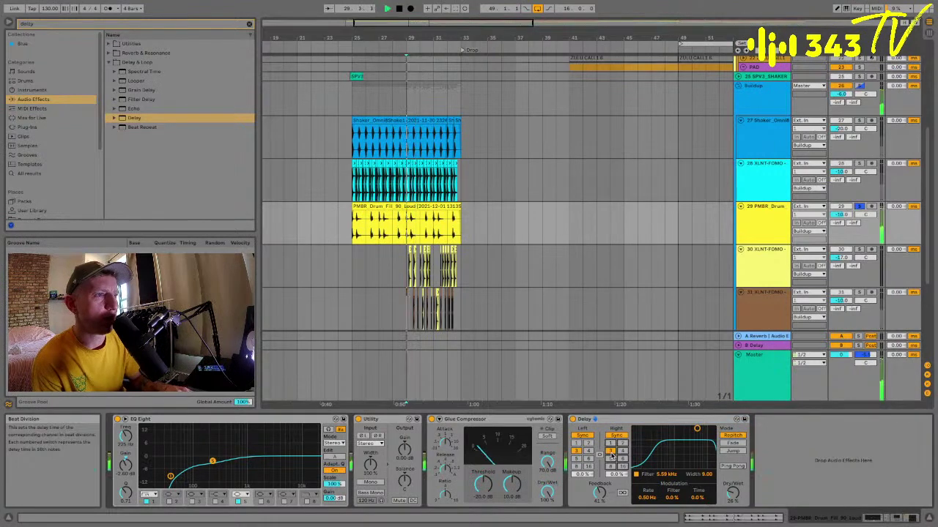
drag(412, 36, 413, 67)
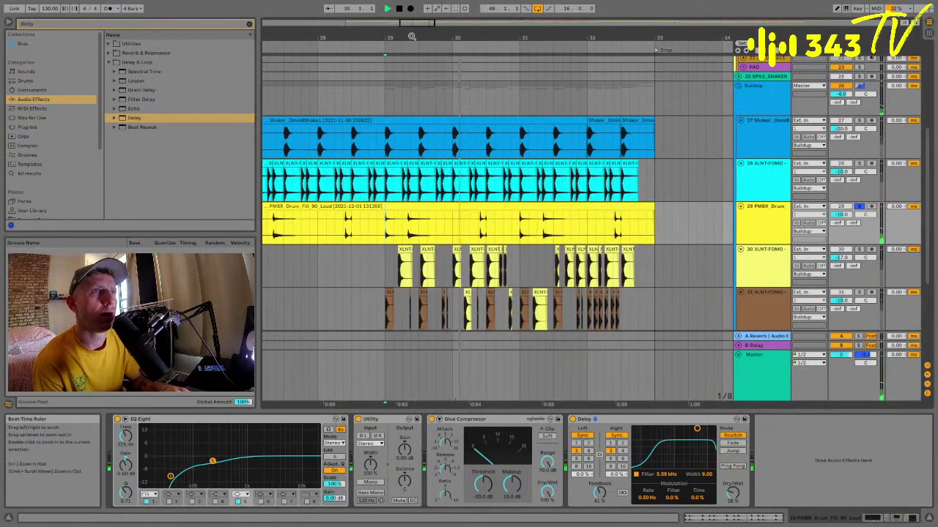
key(space)
key(space)
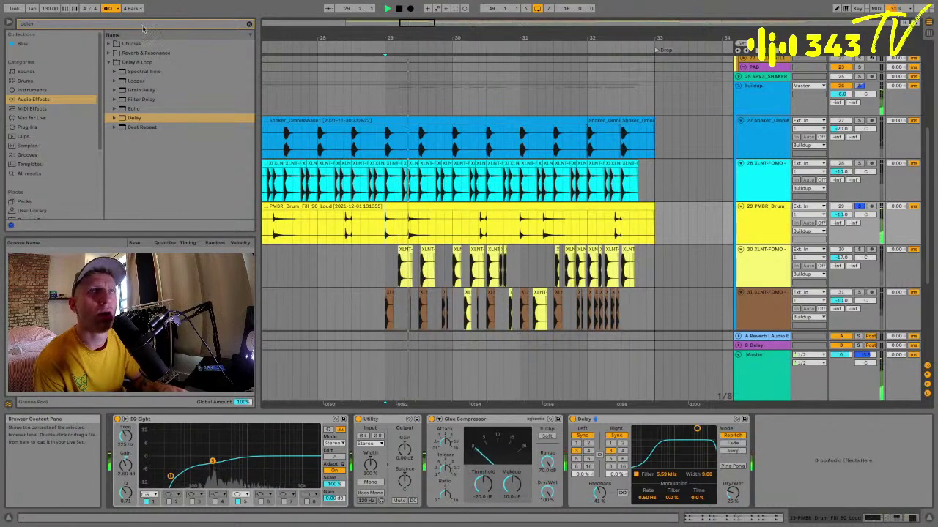
click(860, 209)
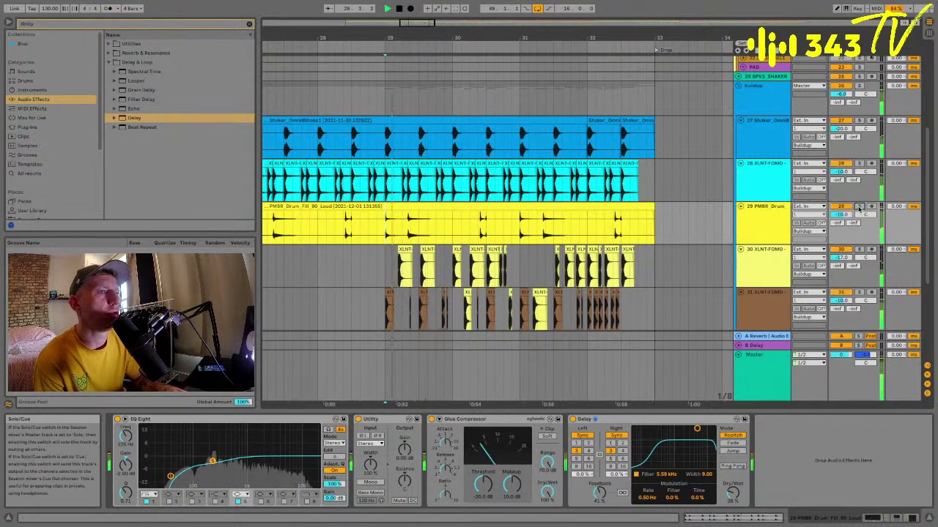
click(572, 420)
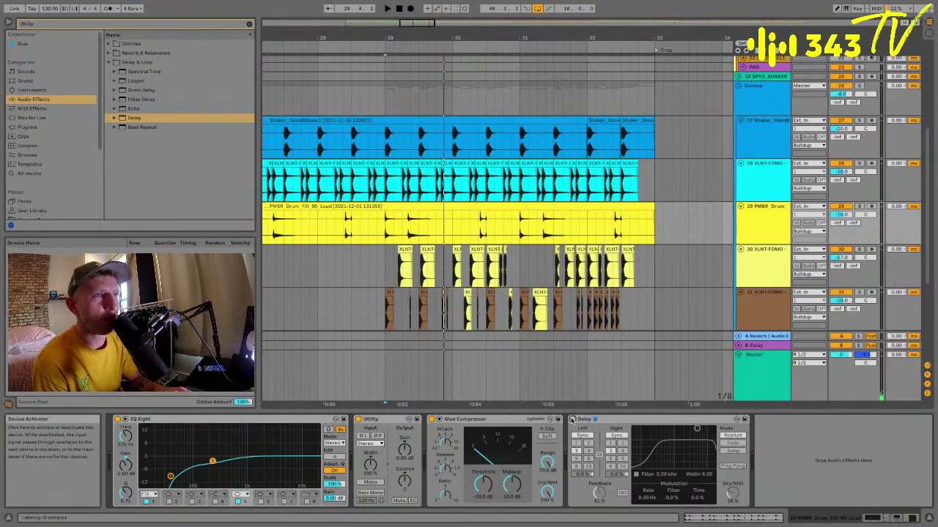
Examine the clap clips on the 30 XLNT-FOMO track around bar 29 and select the Clap 06 clip at 29.3.
scroll(394, 257, down, 3)
drag(397, 35, 397, 50)
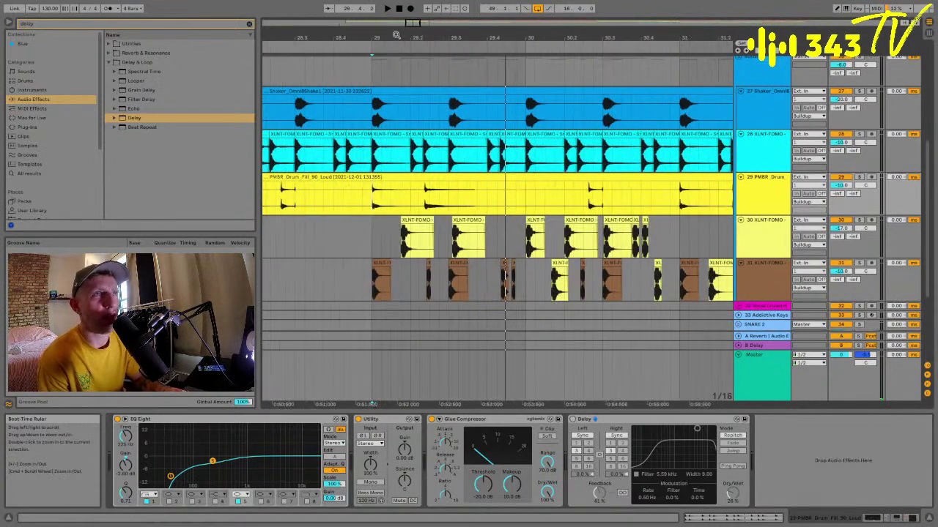
scroll(459, 180, down, 1)
scroll(459, 181, right, 1)
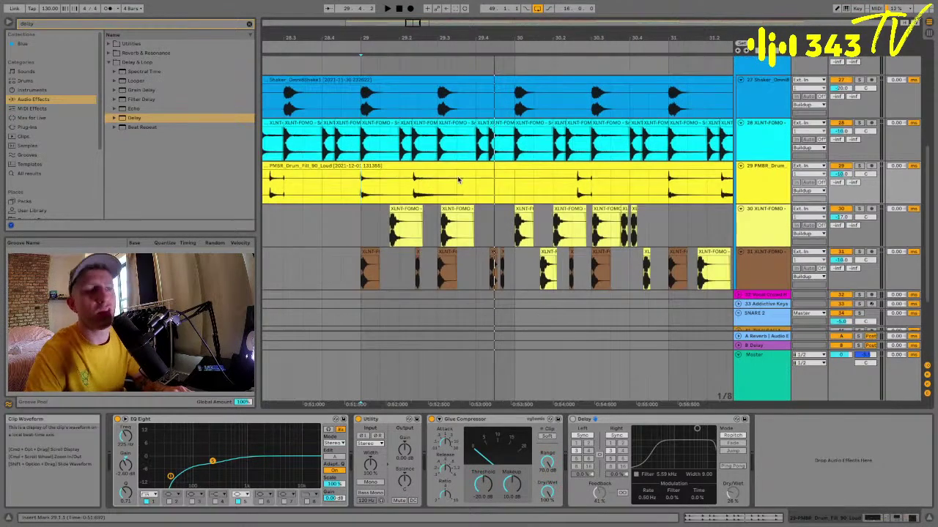
scroll(458, 181, down, 4)
scroll(459, 180, right, 1)
scroll(459, 180, up, 2)
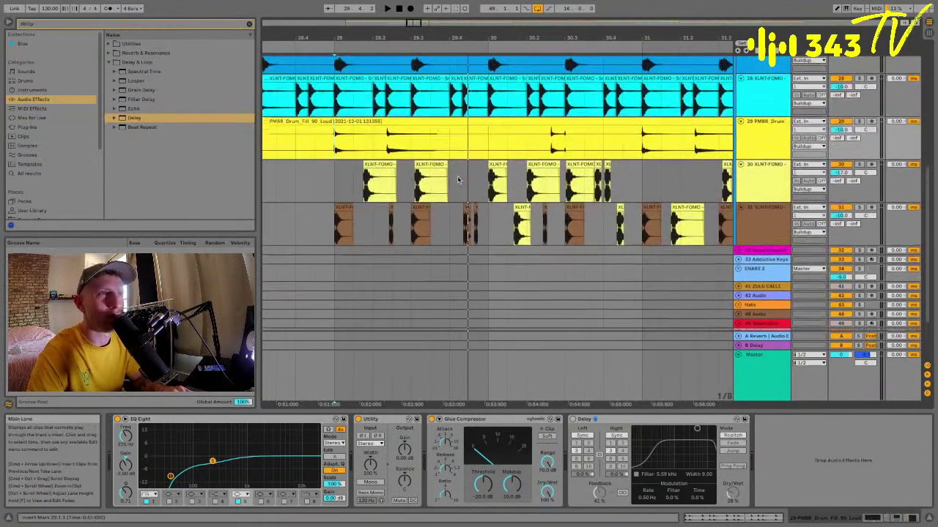
click(337, 42)
drag(338, 39, 366, 38)
click(475, 175)
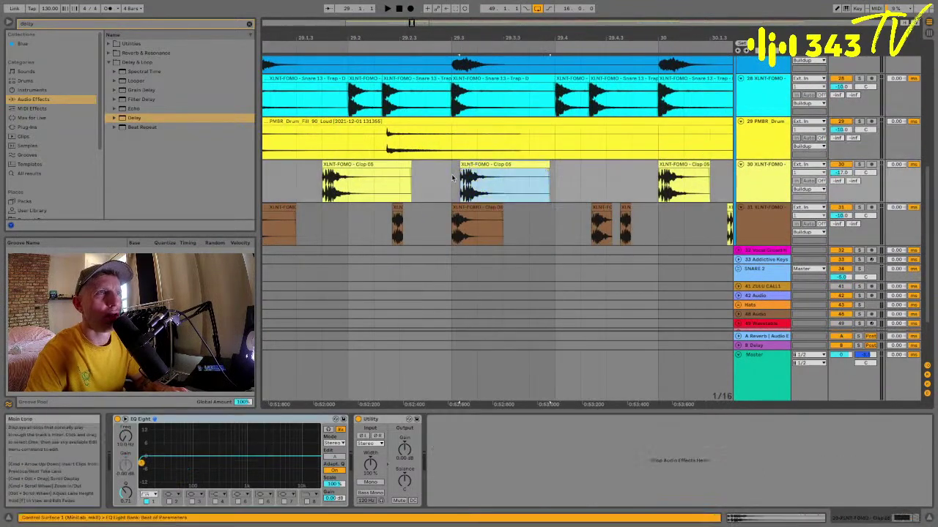
Replay the buildup from bar 29 to hear the percussion with the claps.
drag(460, 38, 459, 32)
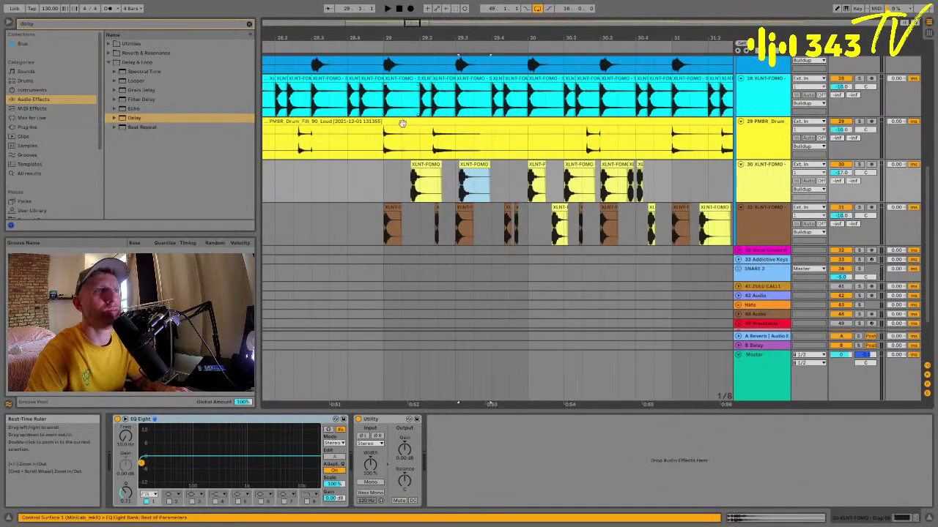
click(386, 141)
click(385, 173)
key(space)
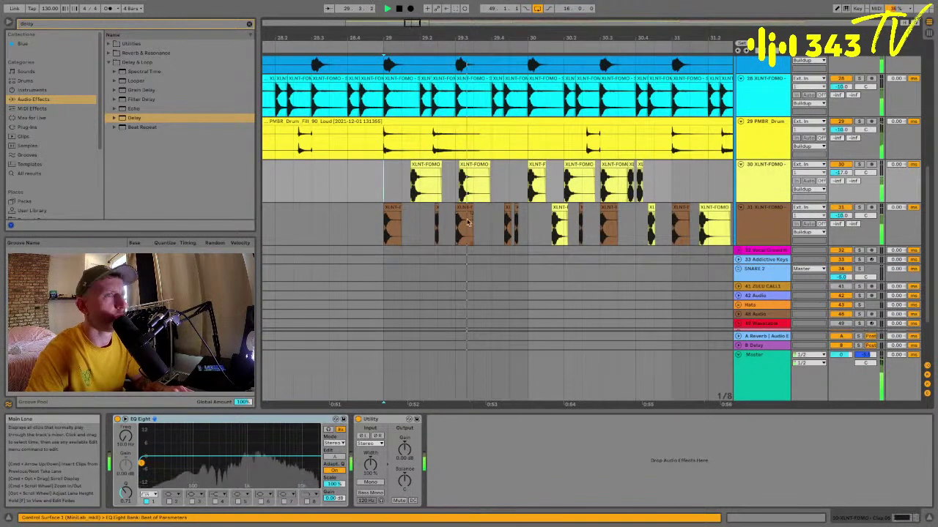
Copy the kick clip at bar 30 to bar 29 on the Kick track and play from there.
scroll(554, 187, up, 7)
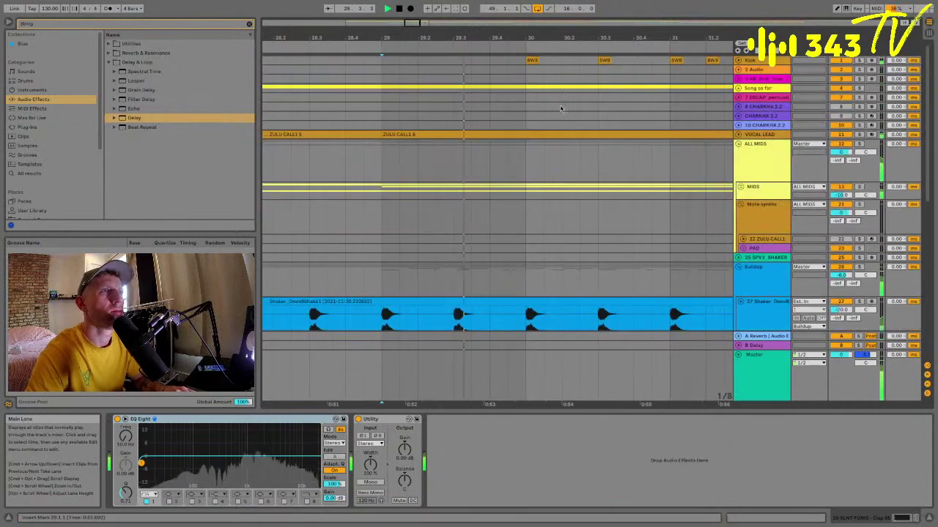
key(space)
drag(533, 60, 389, 64)
key(space)
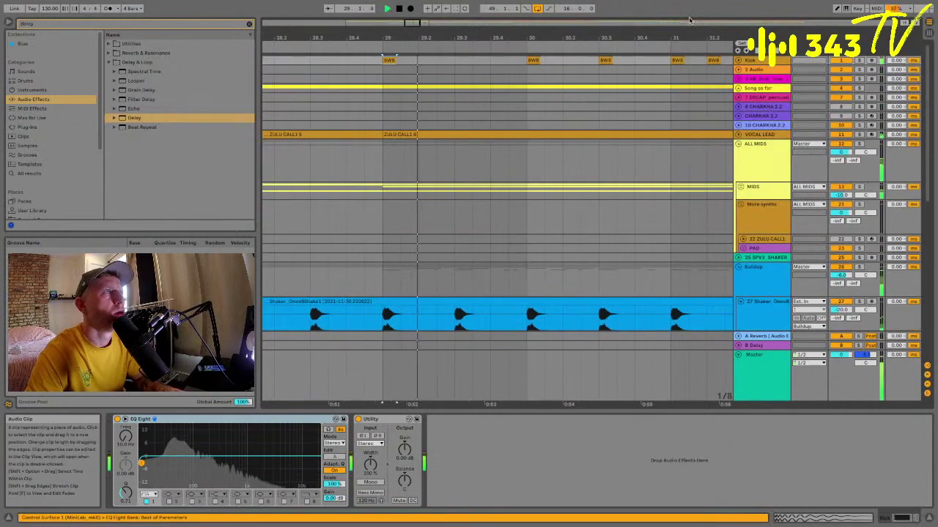
Unfold the Kick track, insert a new audio track below it and stop playback.
click(748, 65)
click(749, 66)
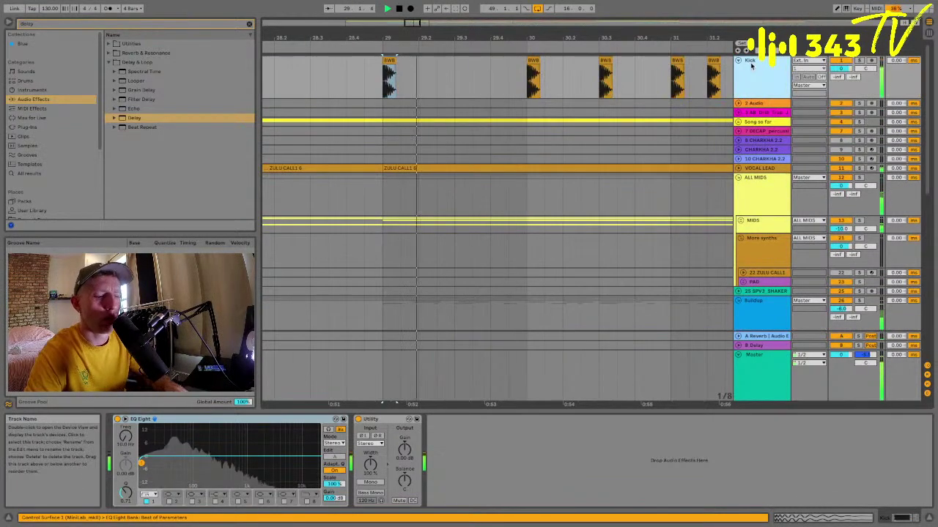
key(super+t)
key(space)
Search all browser results for 808 and preview the TR808SD2.wav sample.
click(184, 25)
text(808)
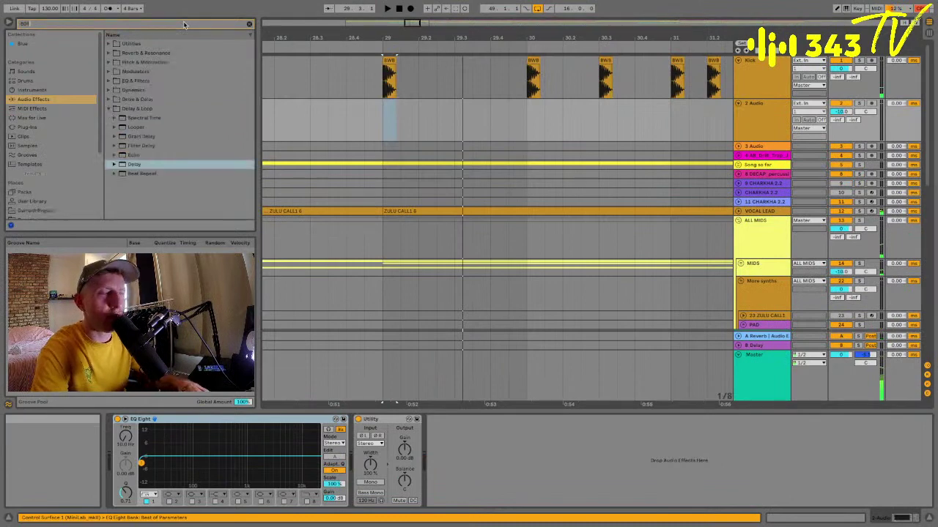
click(29, 174)
scroll(190, 165, down, 5)
click(191, 164)
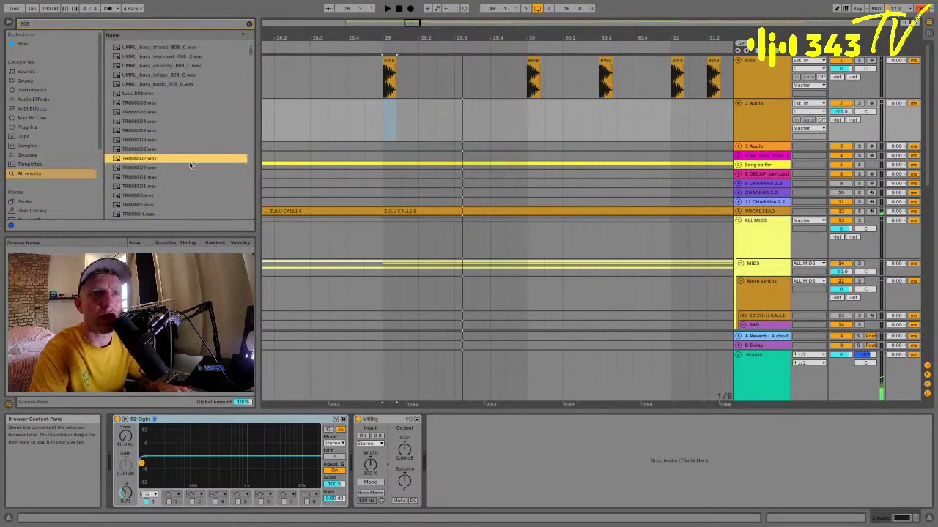
Audition more samples in the 808 search results, including HH_MPC60_Mrs808_2.wav and DJMBA_808_floop23.wav.
scroll(191, 164, down, 10)
click(191, 165)
click(194, 203)
scroll(194, 203, down, 10)
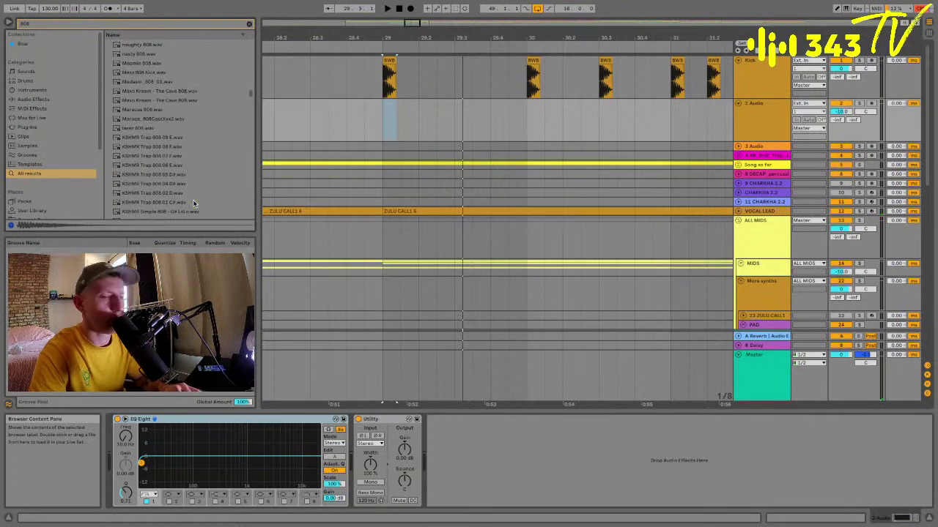
scroll(194, 203, down, 5)
click(195, 203)
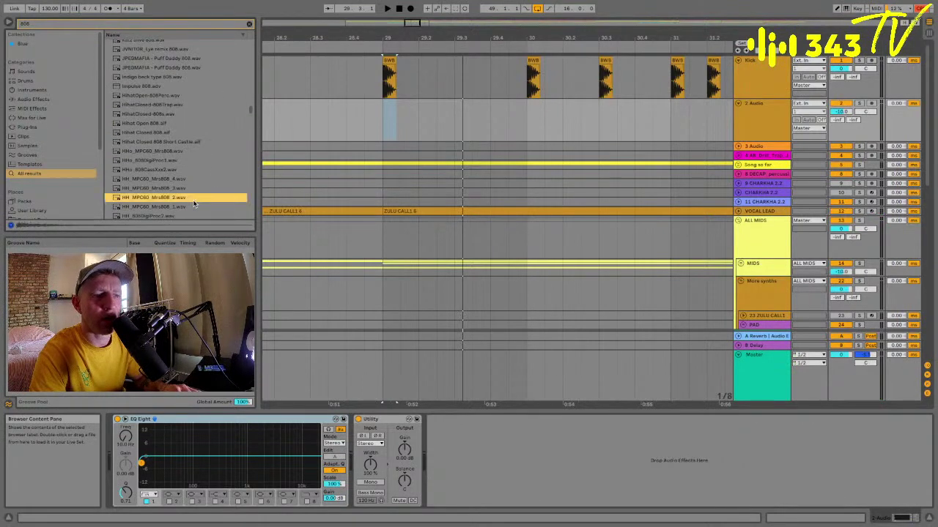
scroll(194, 203, down, 5)
click(194, 202)
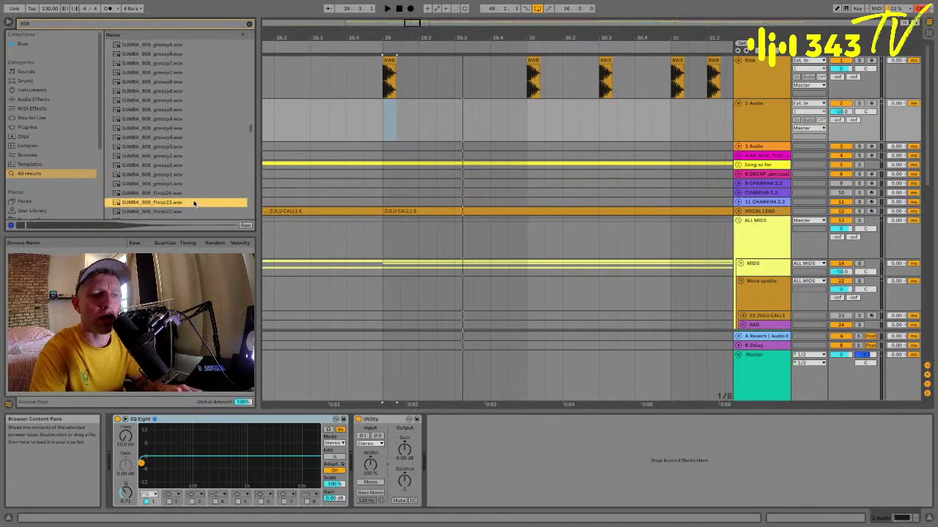
Preview the DJMBA 808 samples, place DJMBA_808_floop17.wav at bar 29 on the empty audio track and disable its warping.
click(152, 176)
click(152, 138)
click(155, 203)
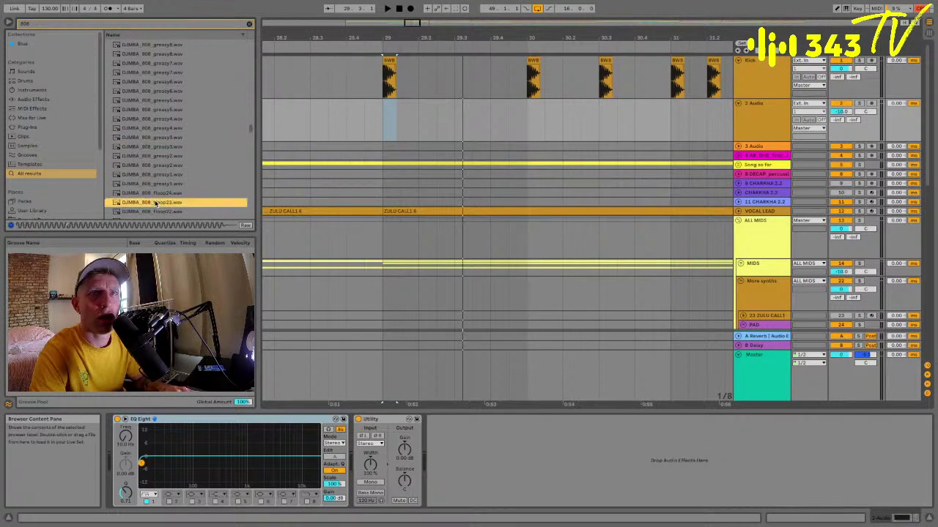
scroll(155, 204, down, 2)
click(155, 200)
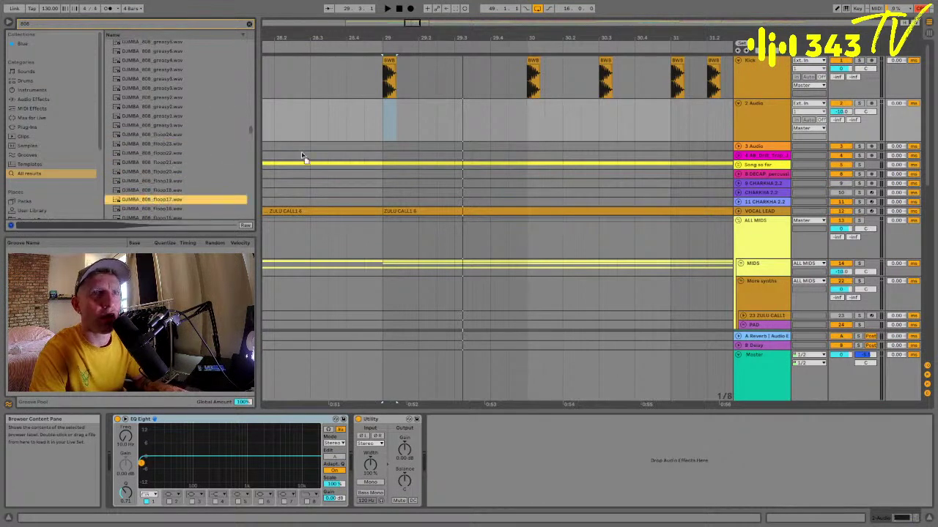
drag(302, 156, 407, 99)
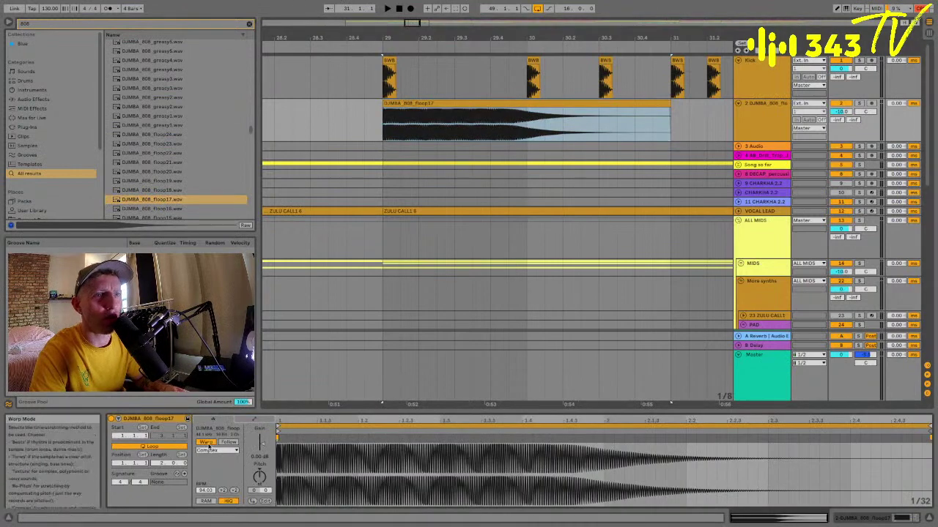
click(209, 443)
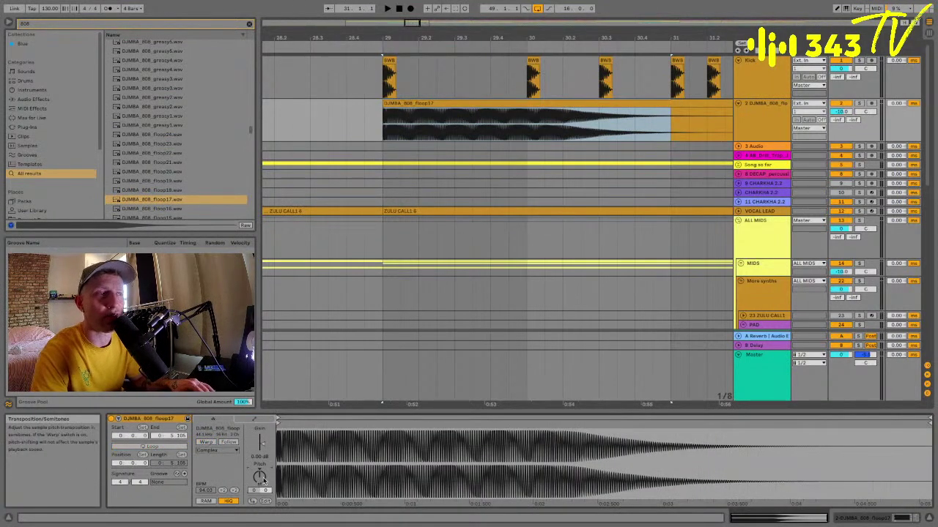
Try the 808 clip transposed to +6 semitones and play it against the buildup.
drag(261, 479, 260, 481)
key(space)
key(space)
key(space)
key(space)
key(space)
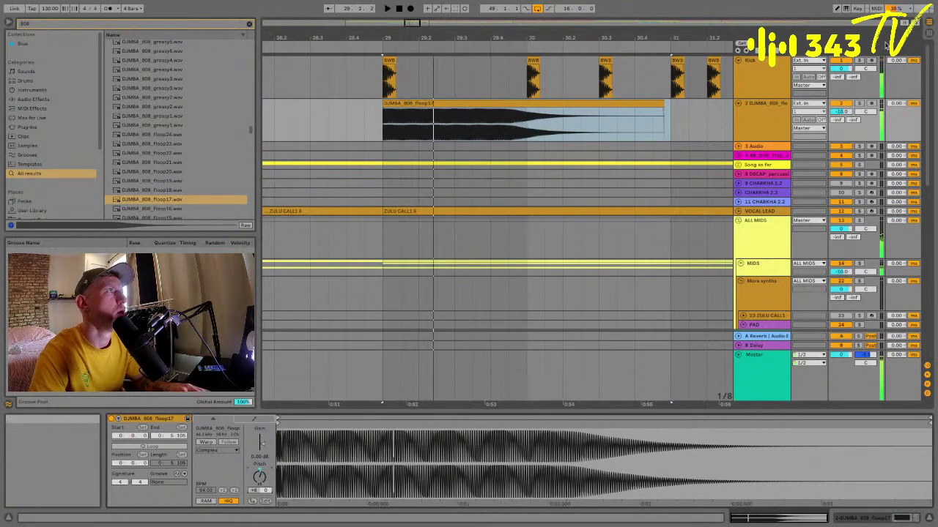
Set the 808 track volume to -17.0 dB, shorten the clip to end at bar 30 and replay it.
drag(841, 114, 840, 118)
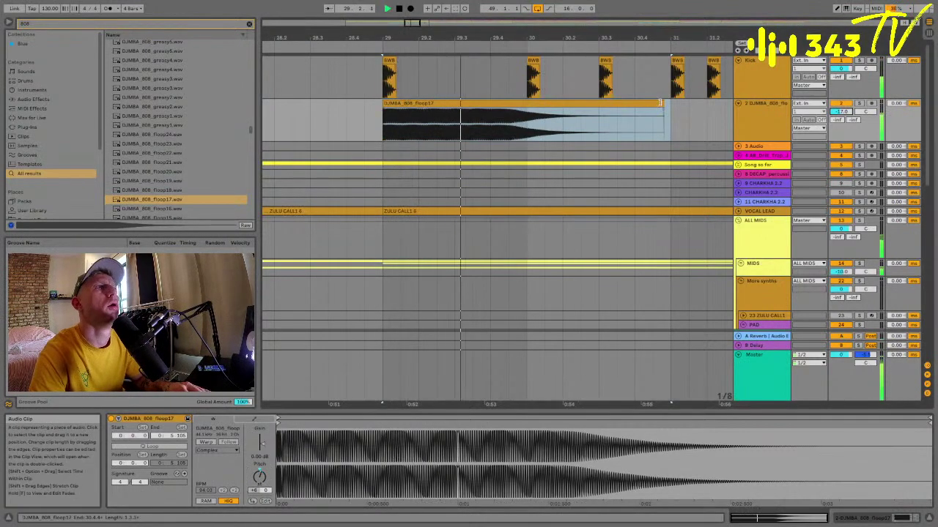
drag(663, 106, 339, 130)
key(space)
key(space)
key(space)
key(space)
Transpose the 808 clip at bar 29 to -6 semitones and shape its fade-out curve.
click(400, 103)
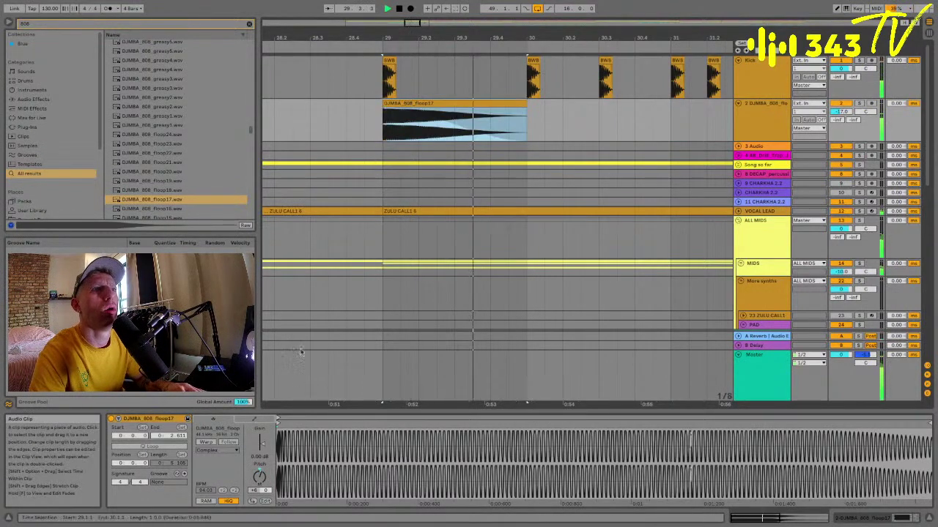
mouse_move(527, 103)
mouse_down()
mouse_move(668, 104)
mouse_move(527, 103)
mouse_up()
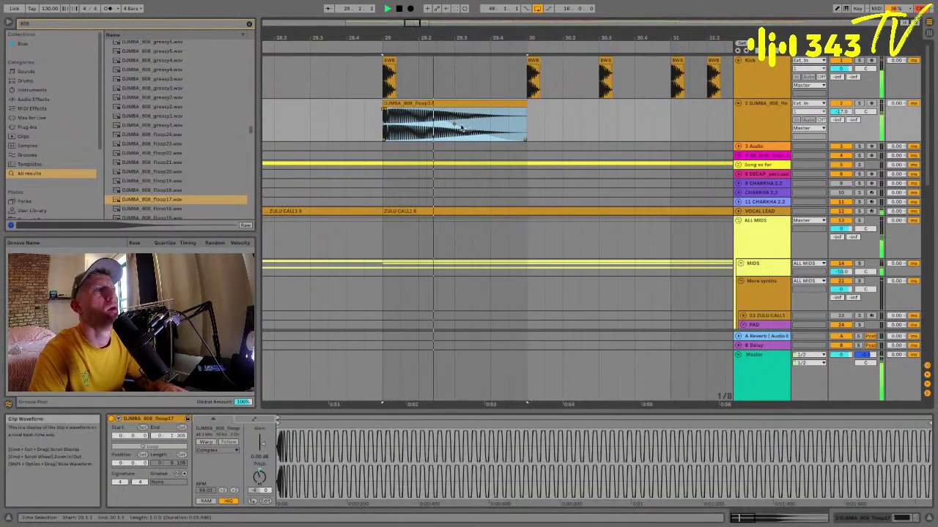
drag(455, 125, 463, 124)
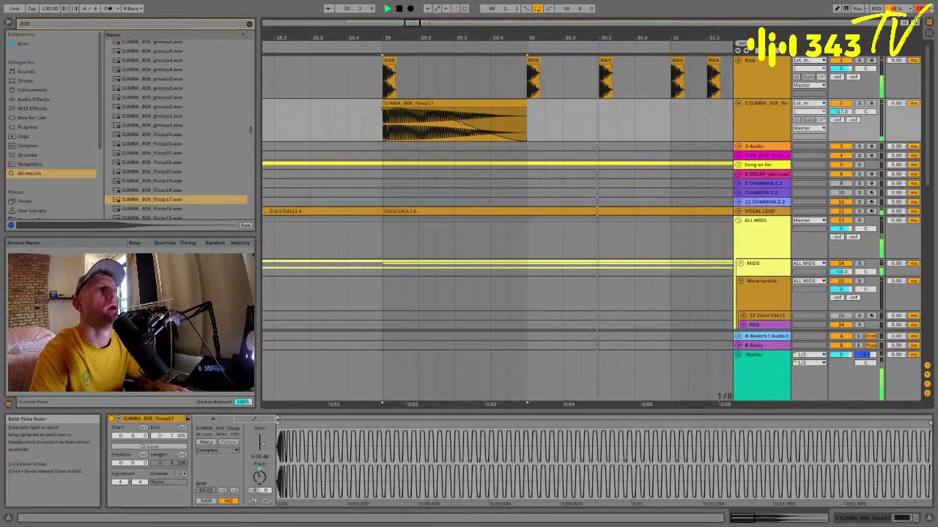
Copy the 808 clip from bar 29 to bar 31 and deactivate the kick clip at bar 30.
drag(495, 37, 495, 22)
key(space)
key(space)
drag(474, 103, 578, 117)
click(509, 63)
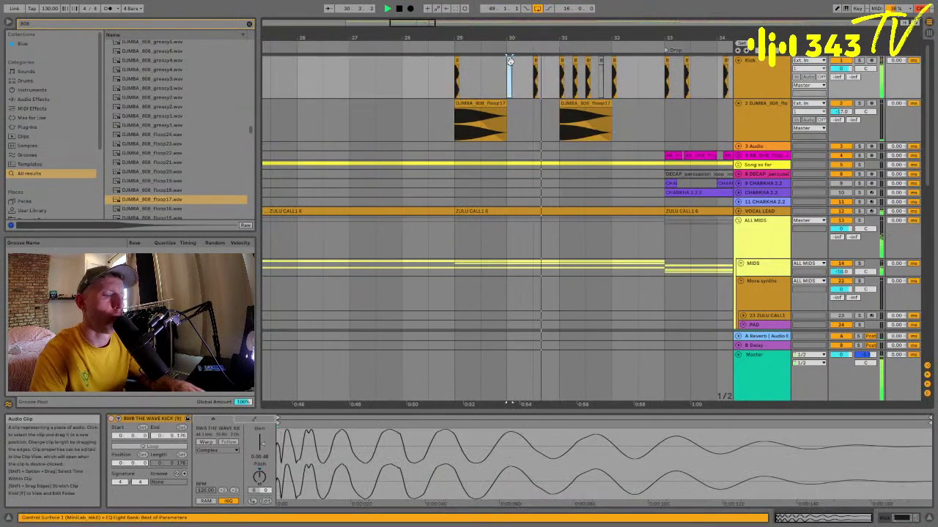
Extend the first 808 clip to end at the kick on 30.3 and replay the section.
click(458, 103)
key(space)
key(space)
drag(505, 104, 534, 105)
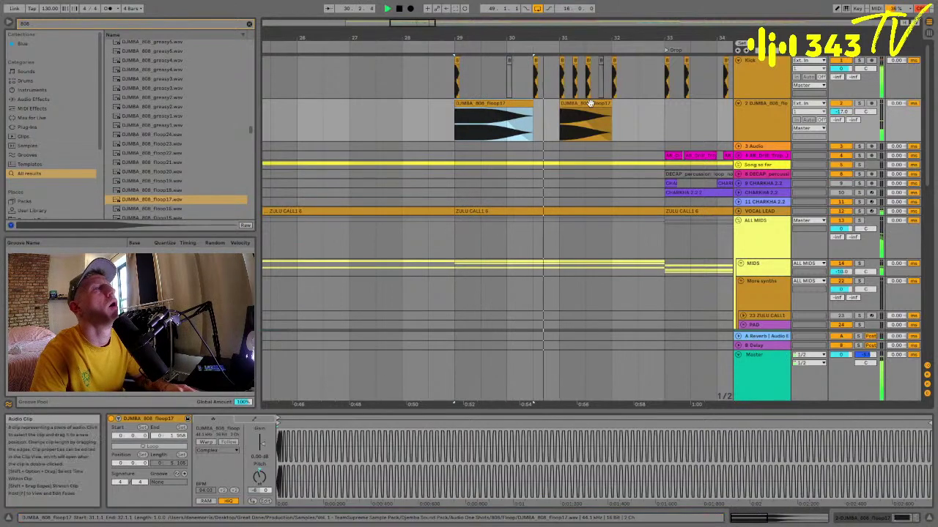
click(509, 61)
key(space)
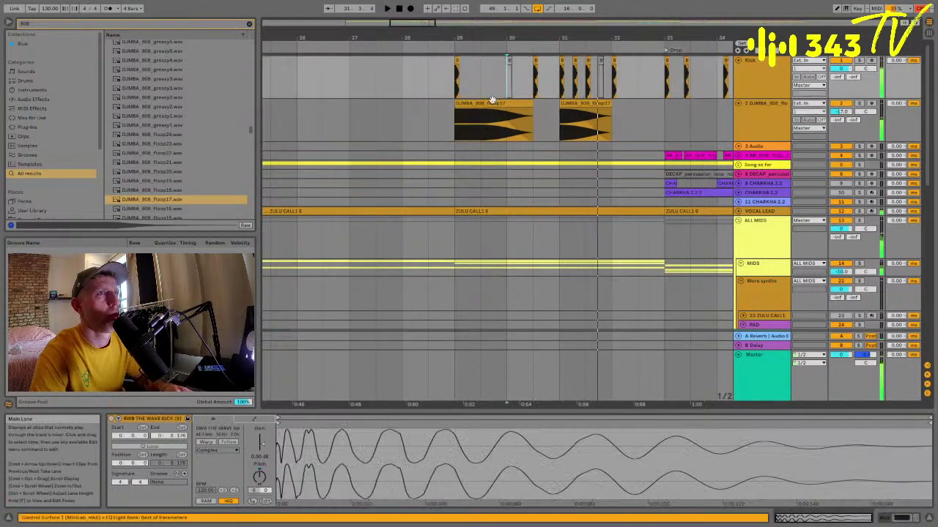
click(489, 104)
key(space)
Move the second 808 clip from bar 31 to 30.3, end it at bar 31 and play it back.
click(584, 104)
drag(584, 105, 552, 109)
key(space)
key(space)
click(550, 103)
key(space)
key(space)
Duplicate the two 808 clips spanning bars 29 to 31 so they repeat from bar 31, and play from there.
shift+click(509, 102)
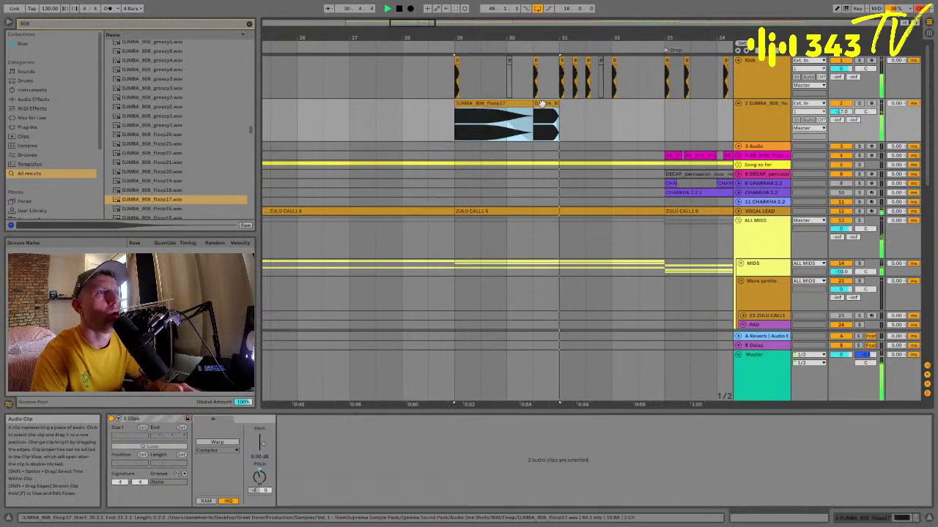
key(super+d)
click(569, 104)
key(space)
key(space)
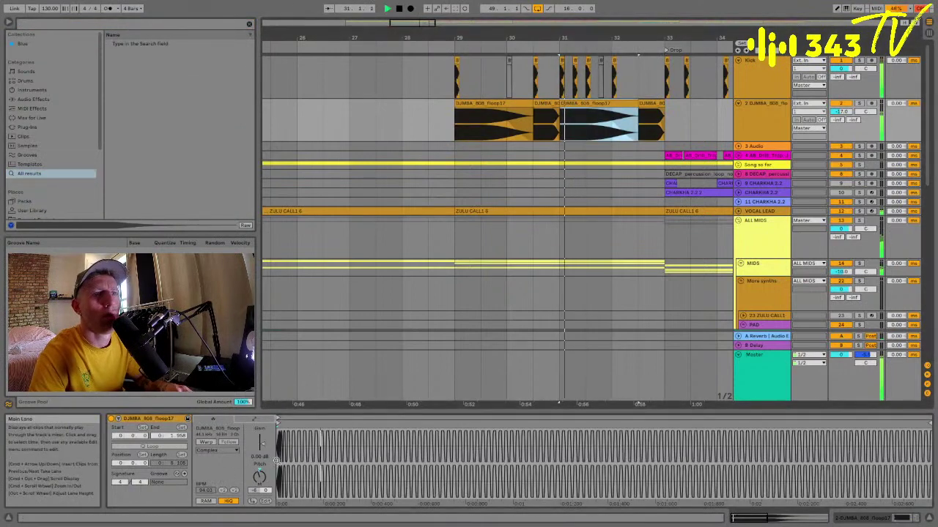
Transpose the 808 clip at bar 31 to -2 semitones and shorten it to end at bar 32.
key(space)
mouse_move(260, 480)
mouse_down()
mouse_move(260, 466)
mouse_move(260, 484)
mouse_up()
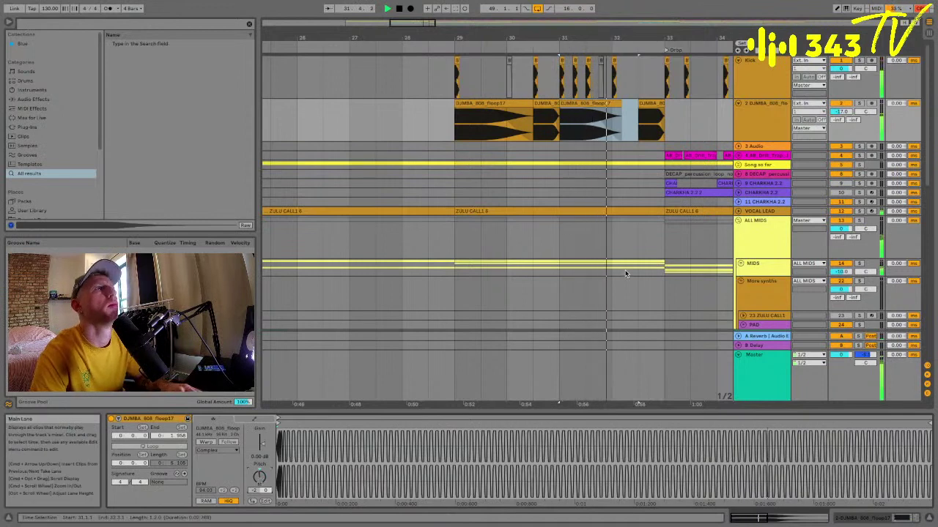
click(583, 112)
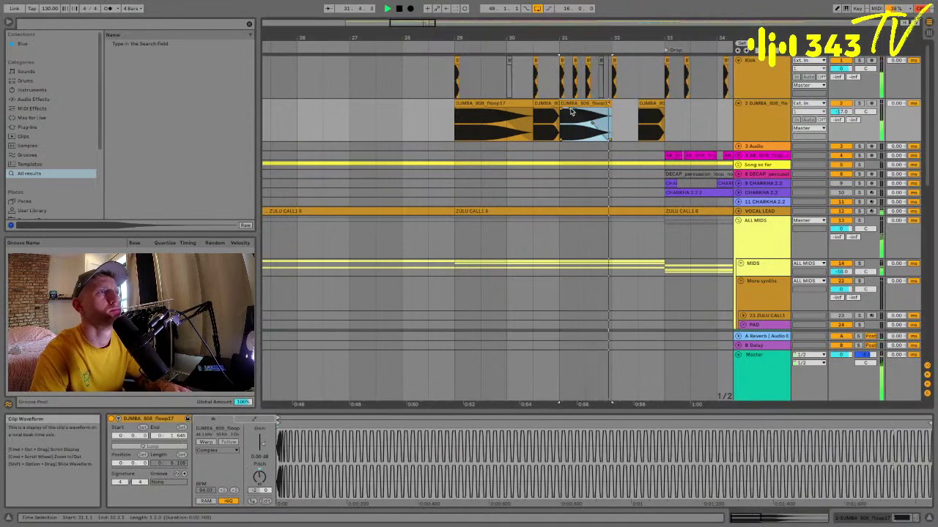
Copy the 808 clip from bar 31 to bar 32 in place of the last clip and play both back.
drag(586, 116, 643, 102)
click(591, 103)
key(space)
key(space)
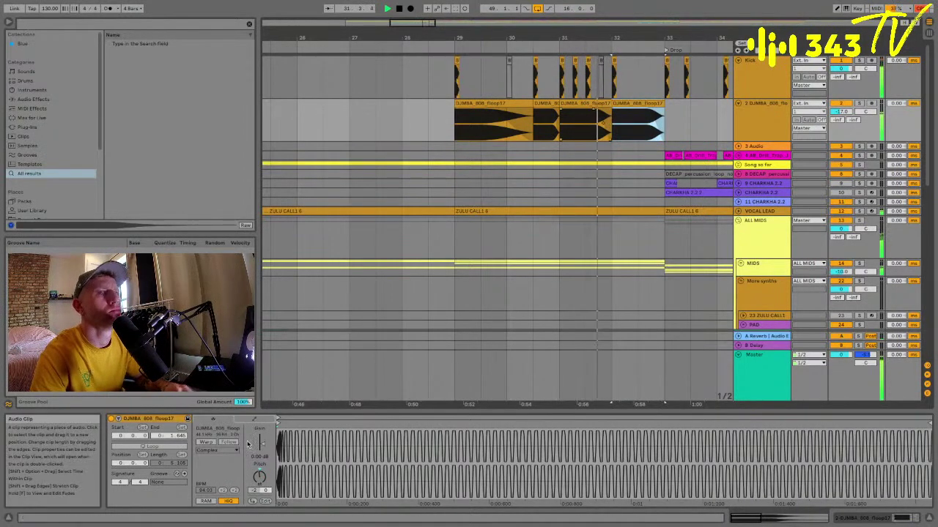
Transpose the 808 clip at bar 32 to +1 semitone and extend it to end at bar 33.
drag(261, 482, 260, 476)
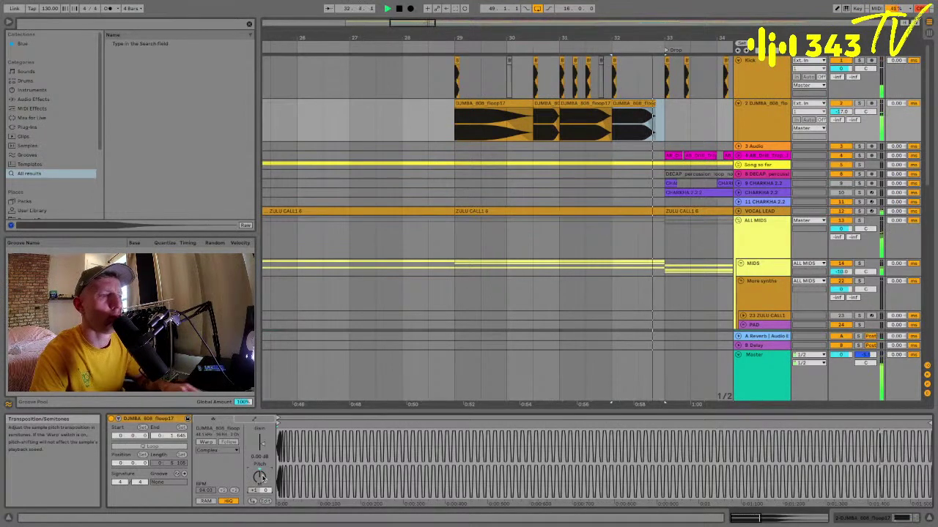
key(space)
key(space)
click(651, 104)
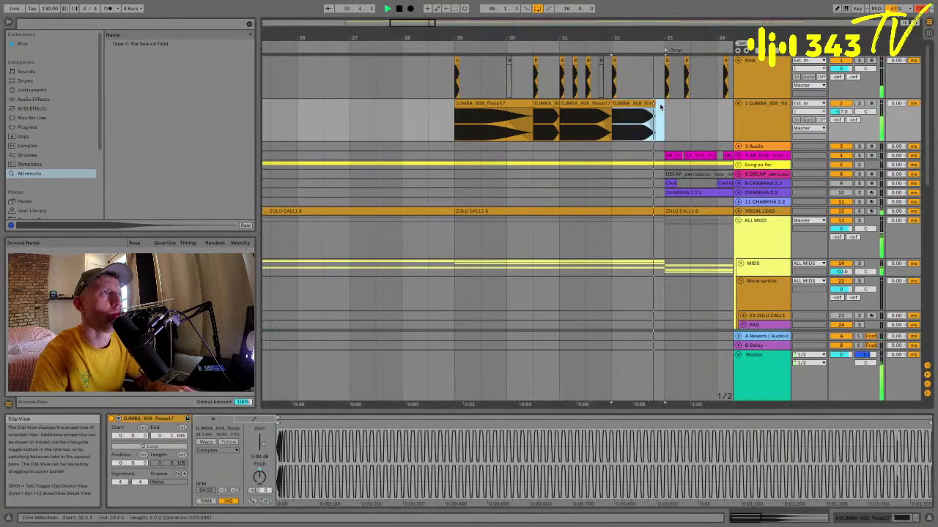
drag(654, 107, 664, 110)
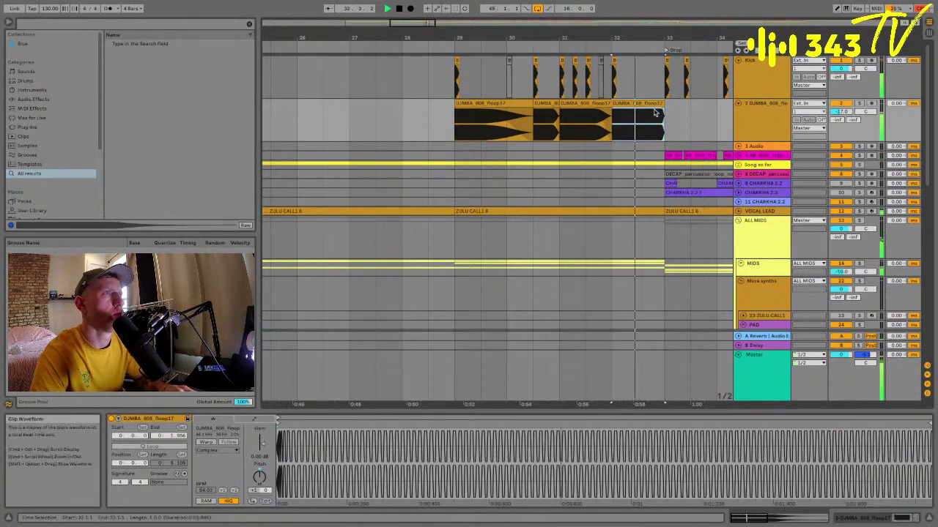
Automate the 808 track's EQ Eight band 1 frequency to rise from 10 Hz at bar 32 to 1.19 kHz at bar 33, and replay.
click(781, 124)
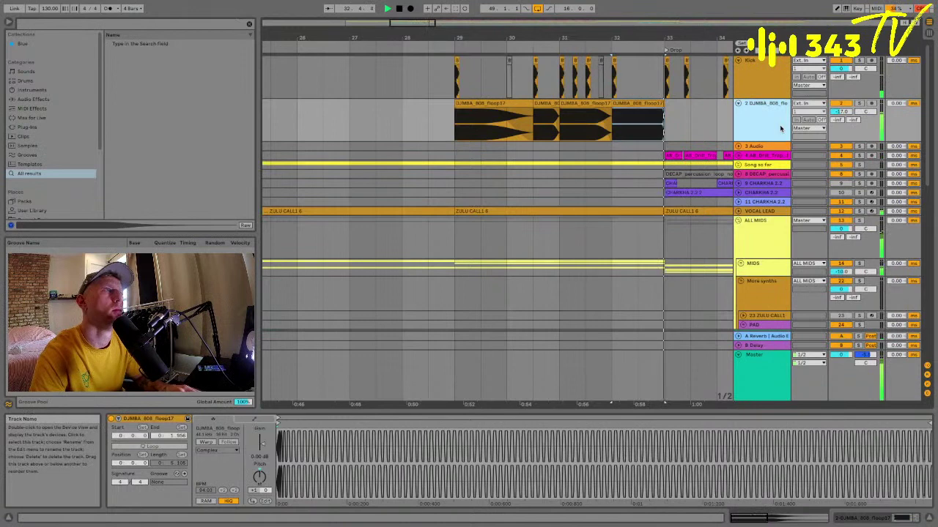
click(840, 520)
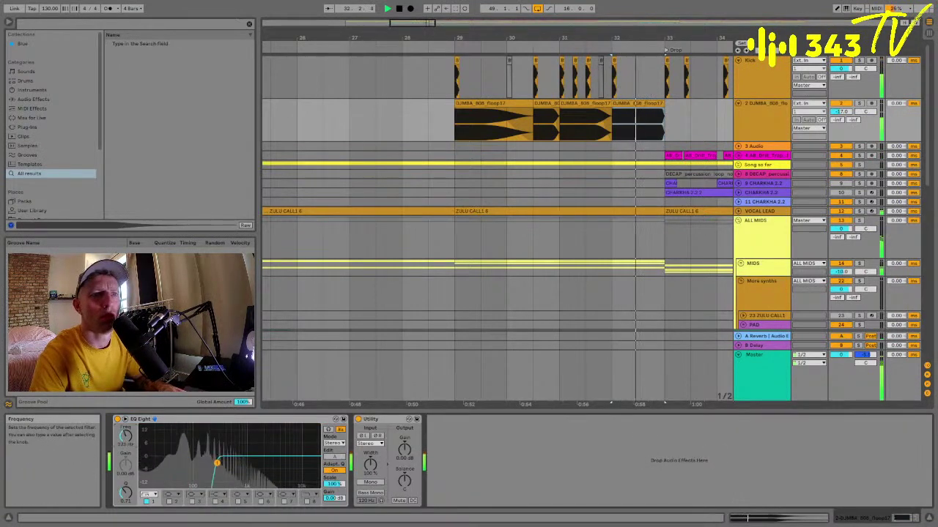
drag(126, 436, 126, 472)
key(a)
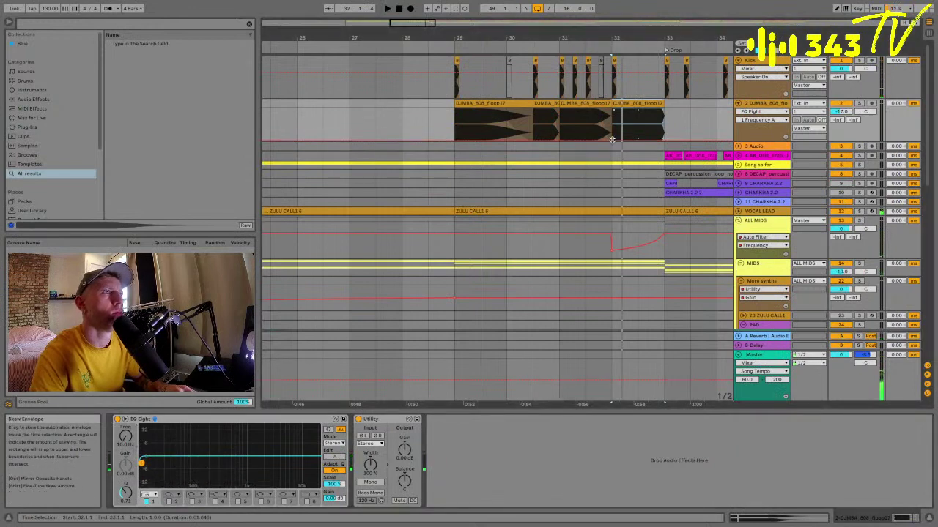
click(613, 140)
drag(664, 140, 665, 121)
key(space)
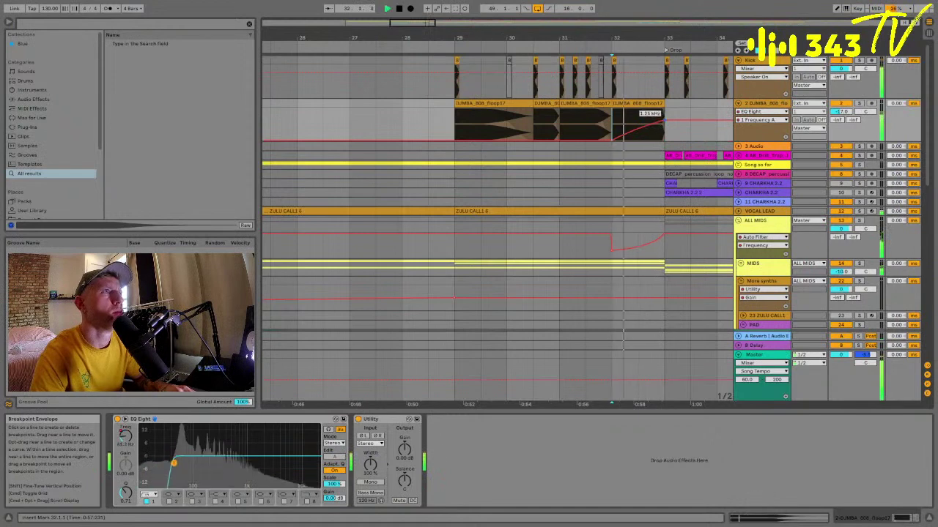
Lower the 808 track's EQ Eight band 1 resonance and automate it to rise to 1.93 within bar 32, checking by playback.
drag(125, 493, 125, 511)
key(space)
key(space)
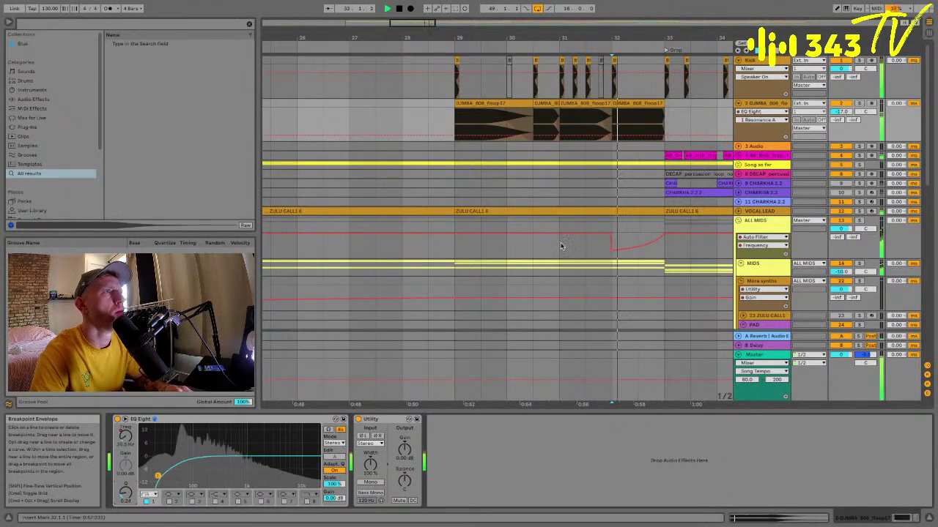
key(space)
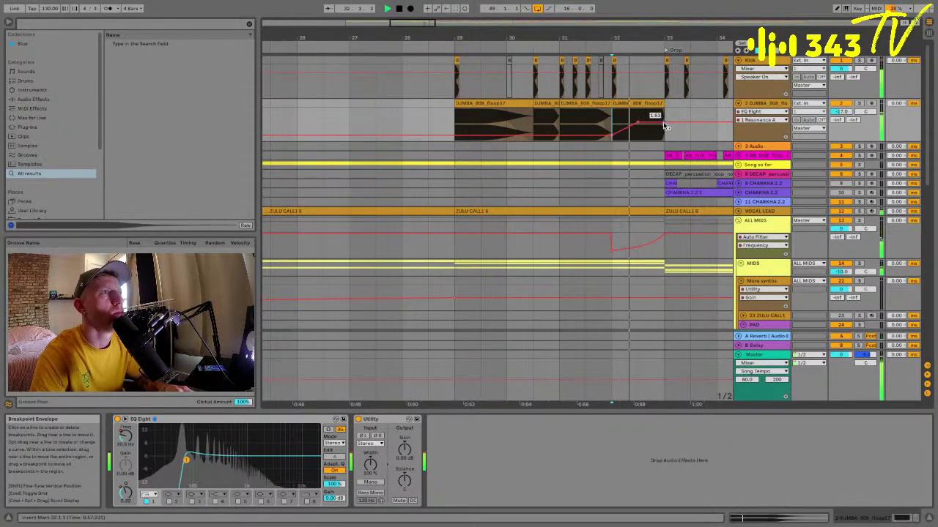
key(space)
key(space)
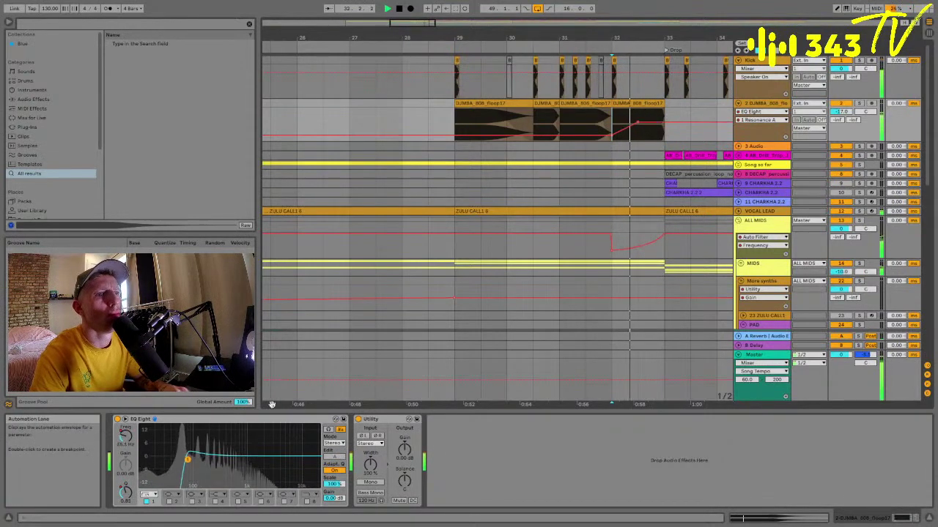
Reshape the EQ frequency automation to peak midway through bar 32 and curve down by bar 33, replay it and hide automation.
click(126, 437)
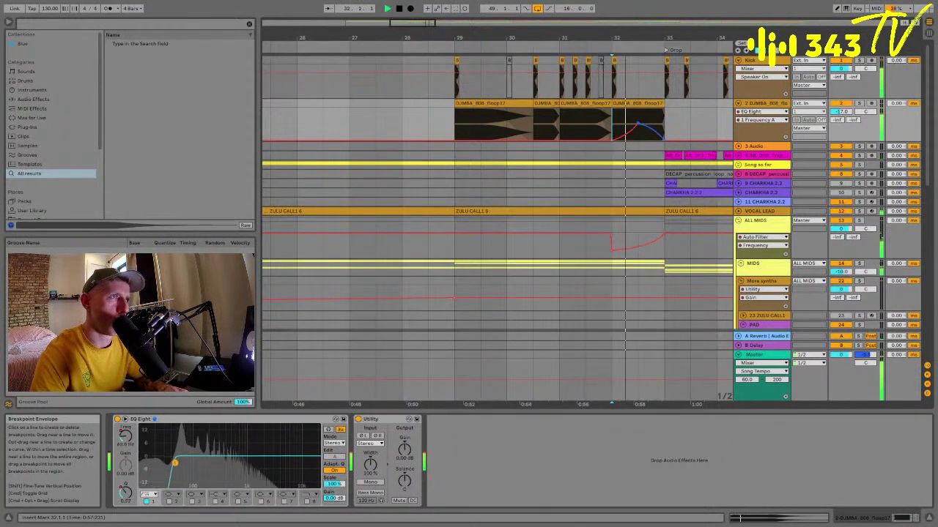
key(space)
key(space)
click(659, 104)
key(a)
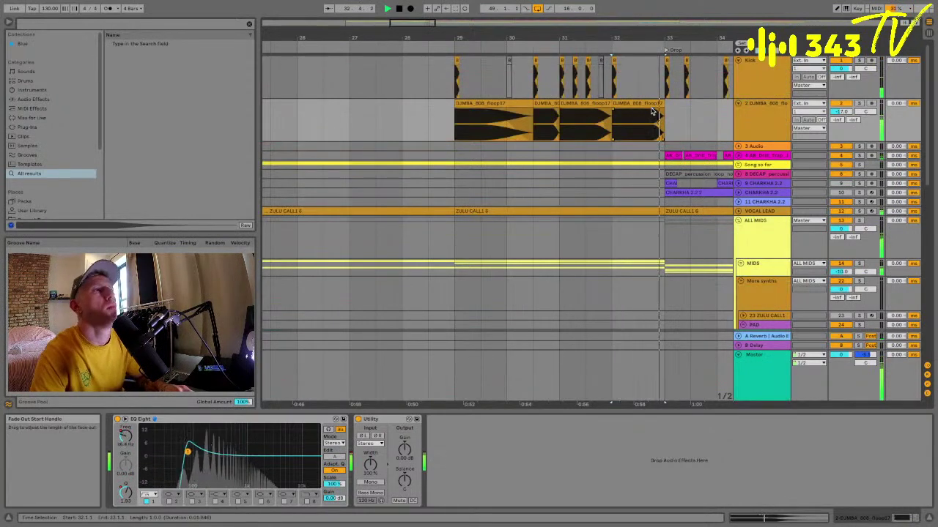
Replay the buildup from bar 29 with the filtered 808s and save the set.
drag(647, 37, 645, 33)
click(590, 116)
key(space)
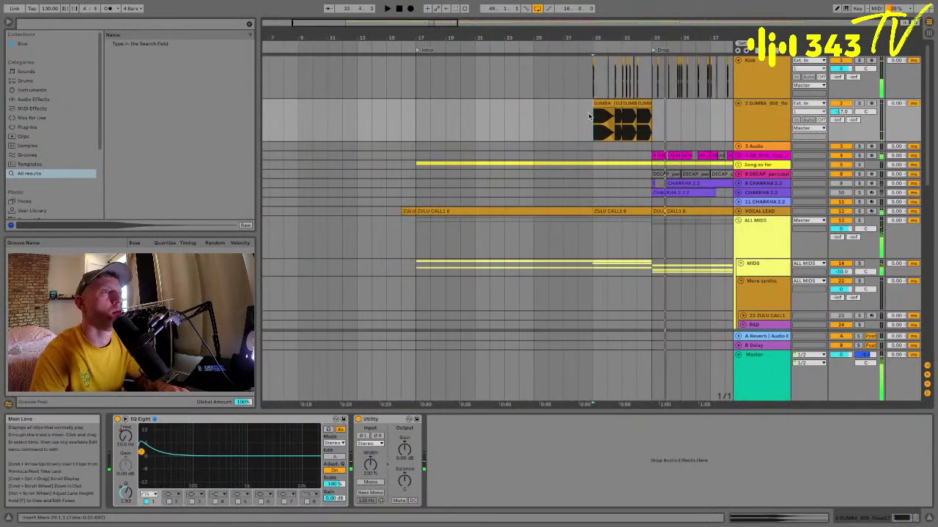
key(space)
key(ctrl+s)
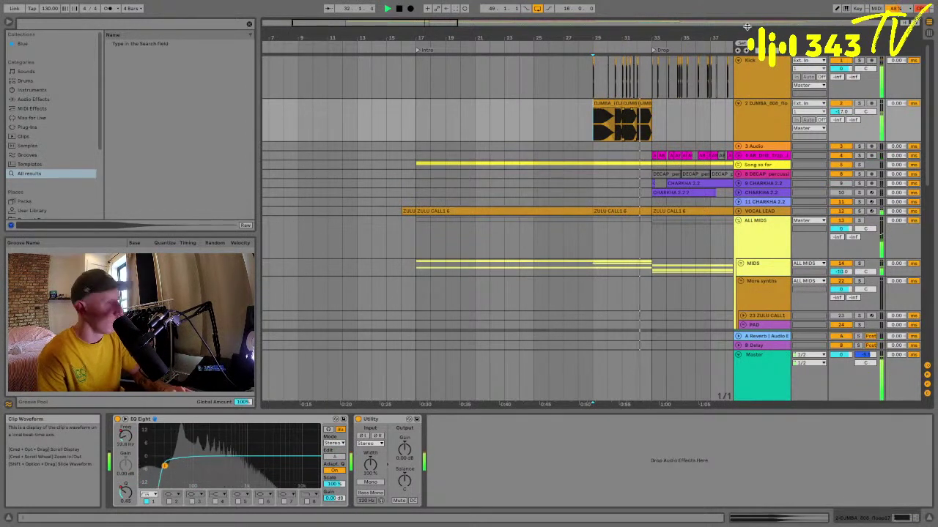
Duplicate the one-beat 808 clip at bar 31 twice under the following kicks and extend the last copy to bar 32.
drag(628, 36, 628, 40)
click(613, 104)
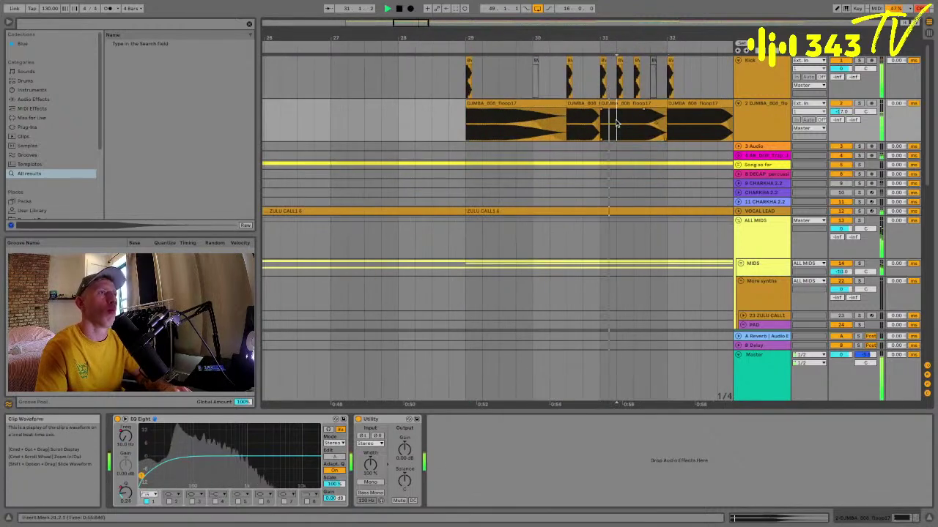
click(611, 103)
key(super+d)
key(super+d)
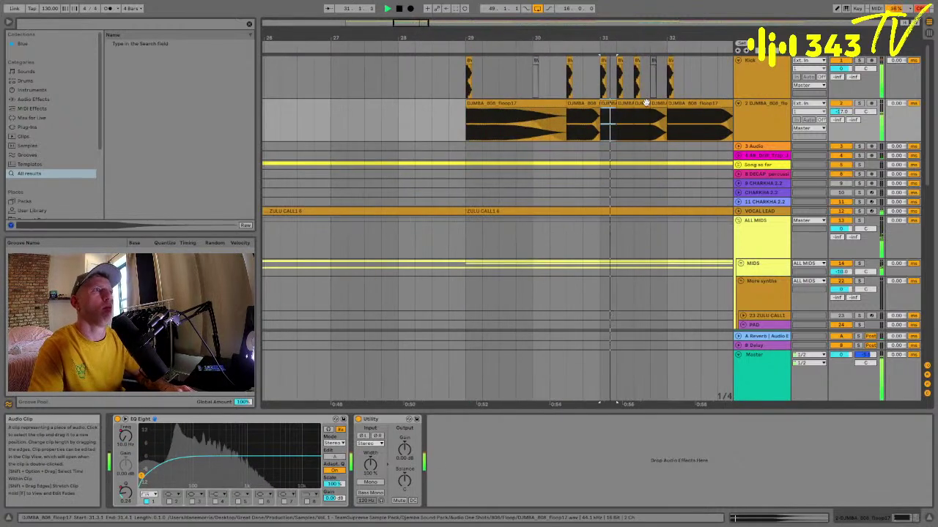
drag(649, 103, 665, 103)
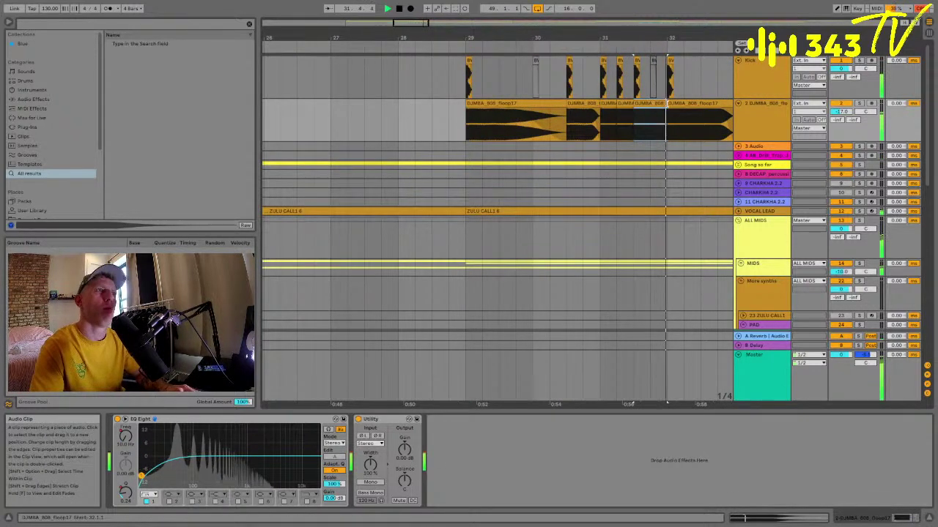
Fold all tracks, set the playback start at the drop at bar 33 and briefly look inside the ALL MIDS group.
drag(657, 30, 432, 71)
alt+click(737, 105)
click(432, 80)
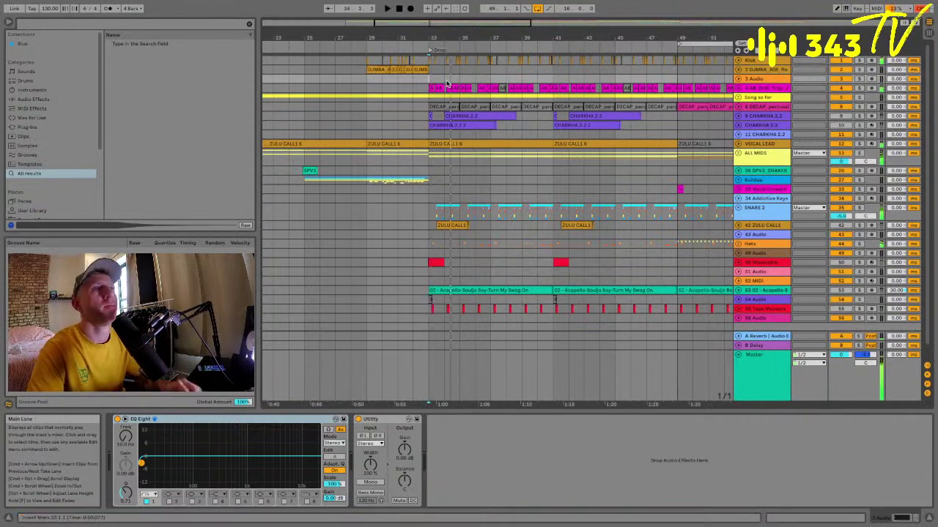
drag(430, 36, 430, 44)
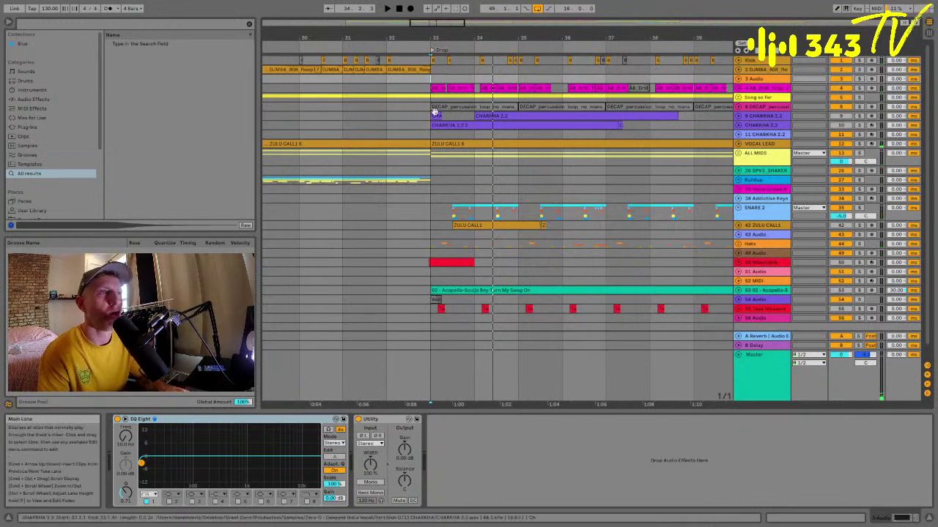
drag(432, 38, 436, 47)
click(432, 108)
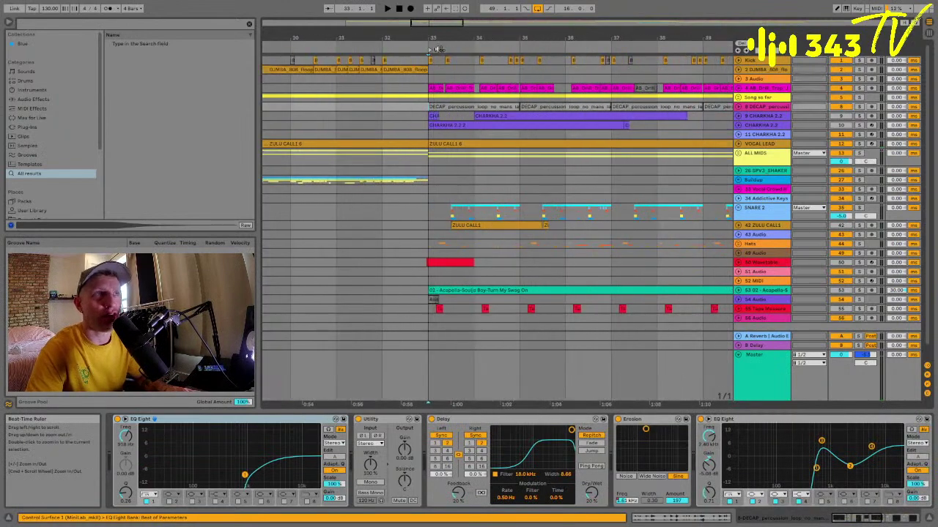
click(737, 153)
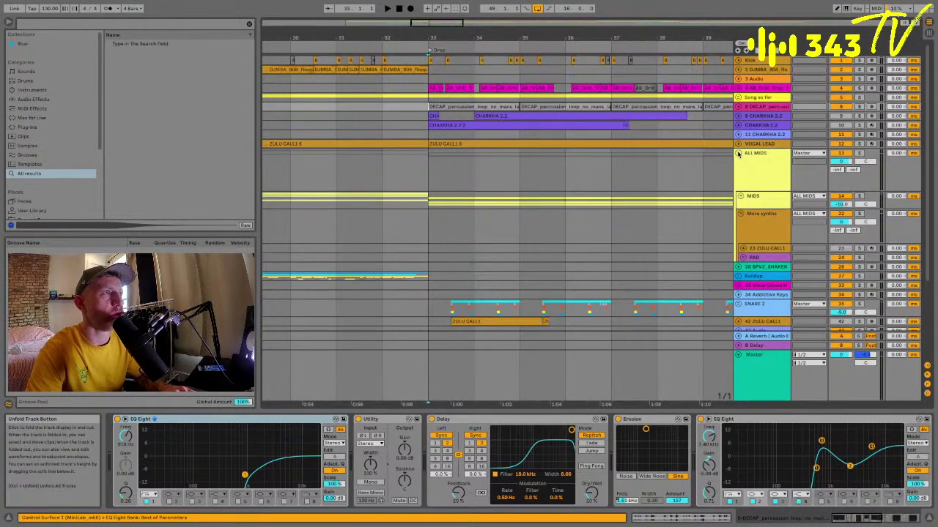
click(738, 153)
Unfold the VOCAL LEAD track, lower its volume to -8.0 dB and play the start of the drop.
click(738, 144)
click(771, 145)
drag(849, 151, 849, 153)
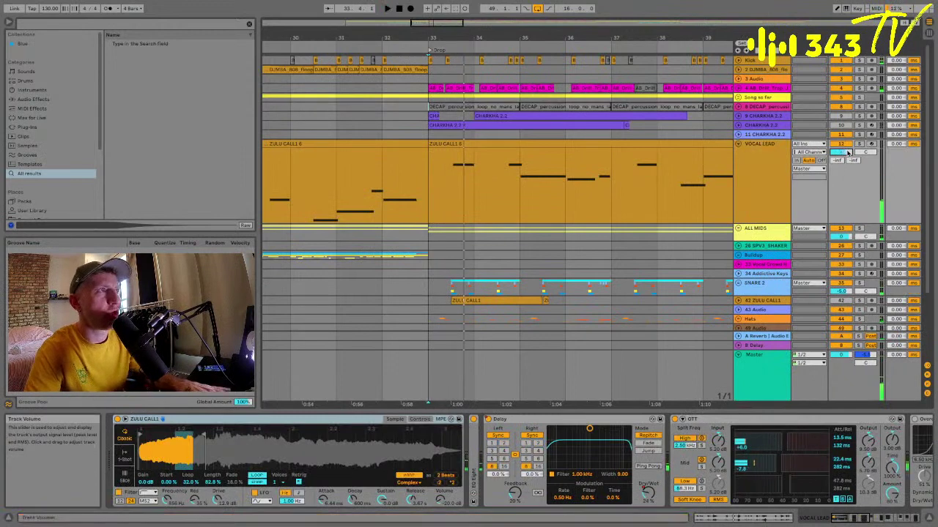
key(space)
click(860, 144)
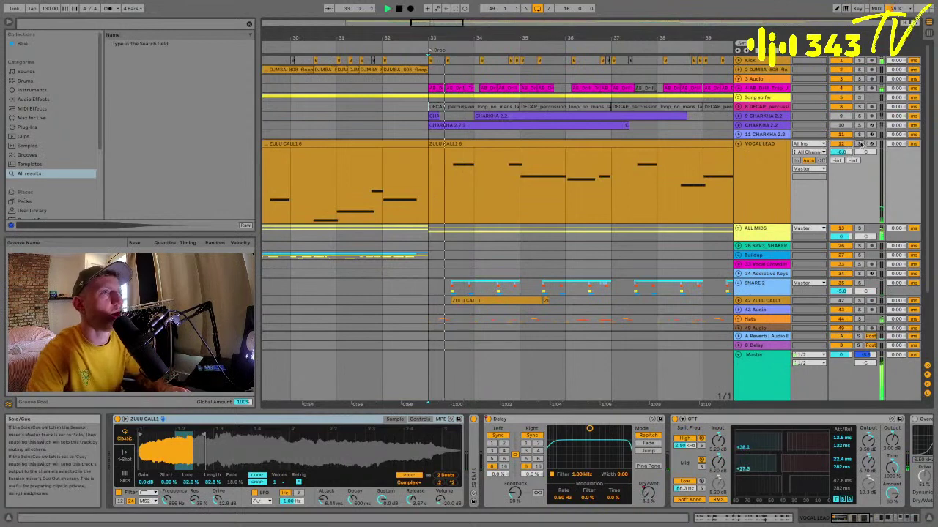
key(space)
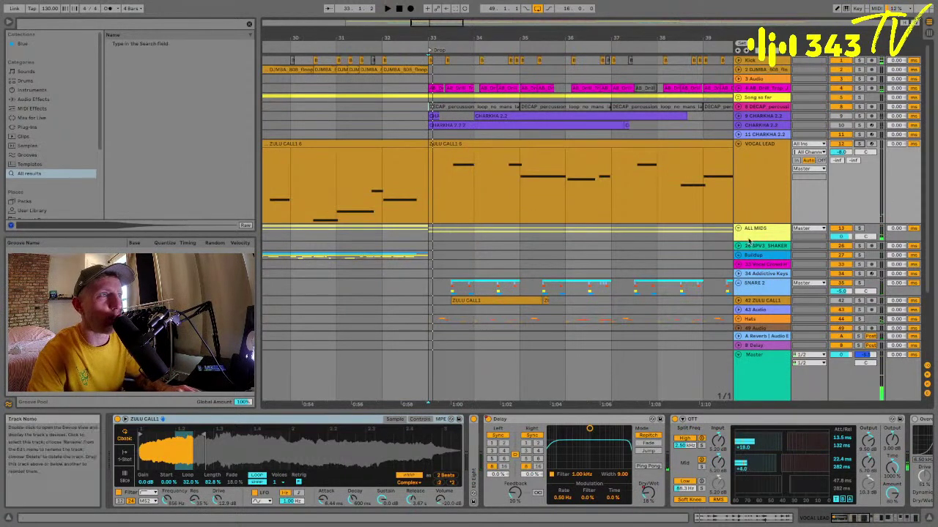
Automate the ALL MIDS Auto Filter frequency to drop at 33.3 and rise back by bar 34, then play it from bar 33.
click(490, 233)
key(a)
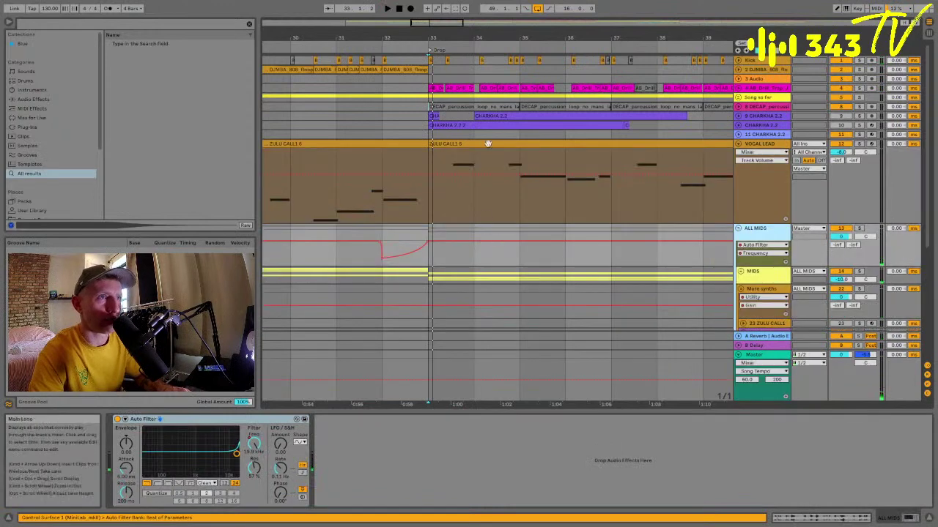
drag(457, 38, 457, 97)
click(460, 247)
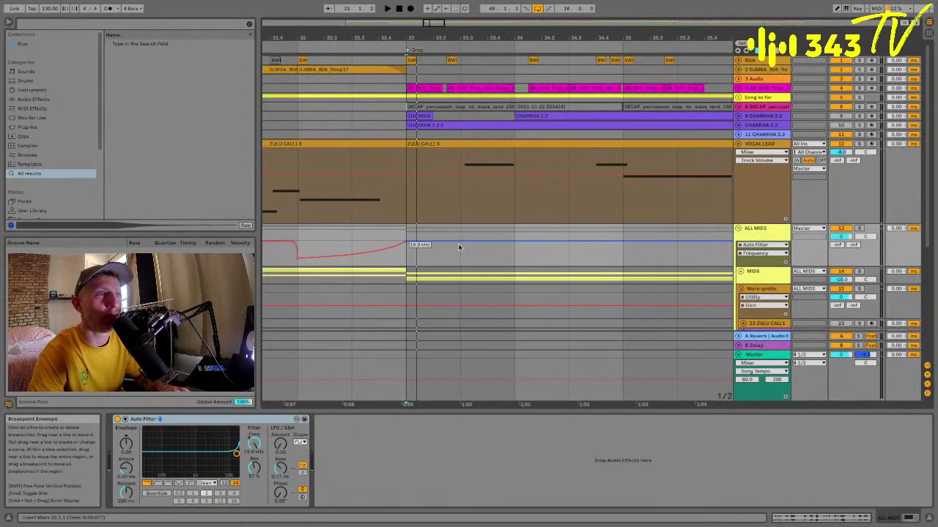
click(460, 249)
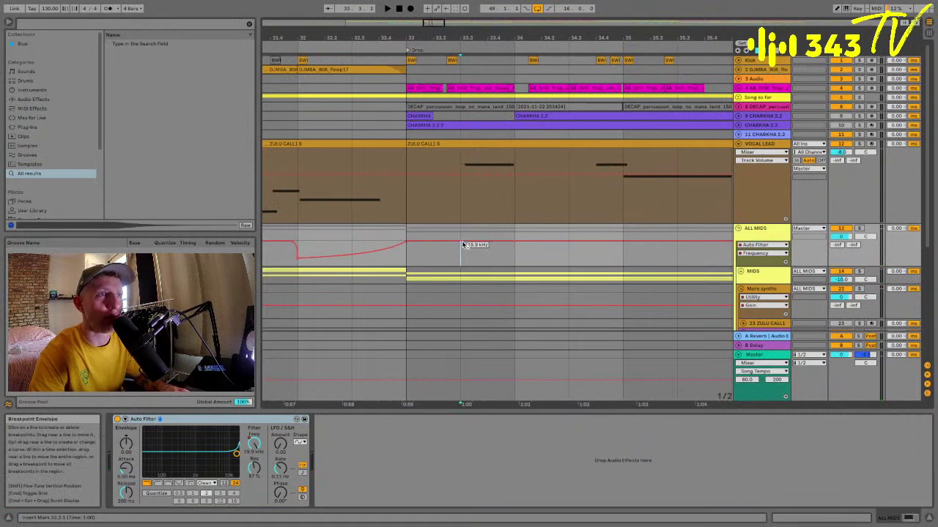
drag(466, 245, 495, 254)
click(416, 218)
key(space)
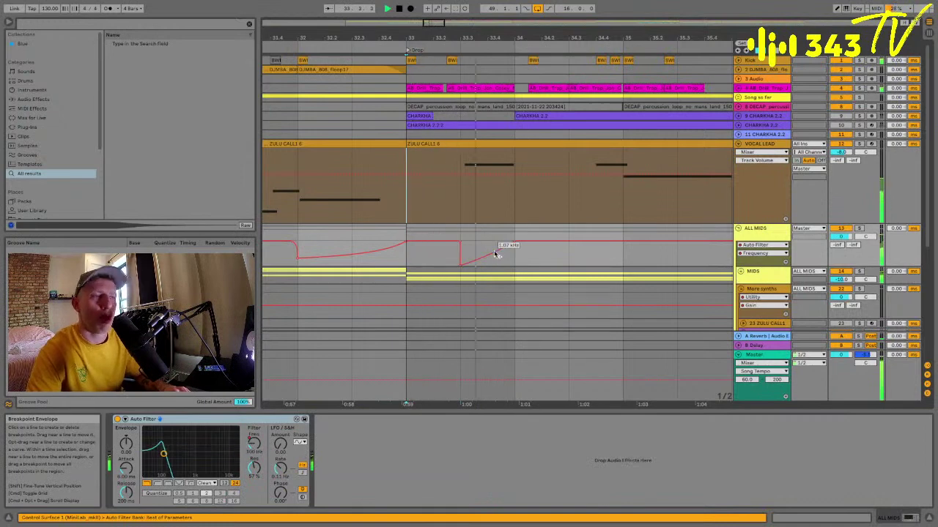
Check the ALL MIDS Auto Filter resonance automation, hide automation and replay the drop from bar 33.
click(254, 469)
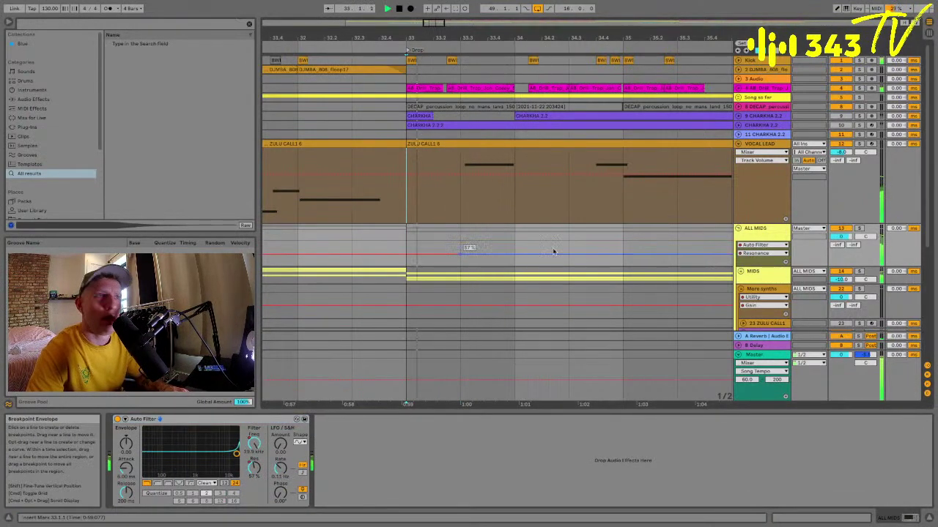
key(a)
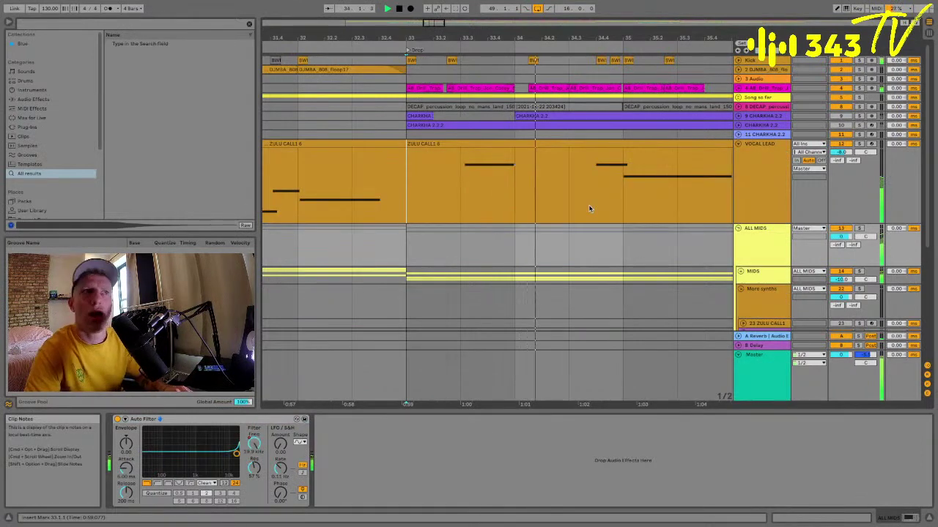
key(space)
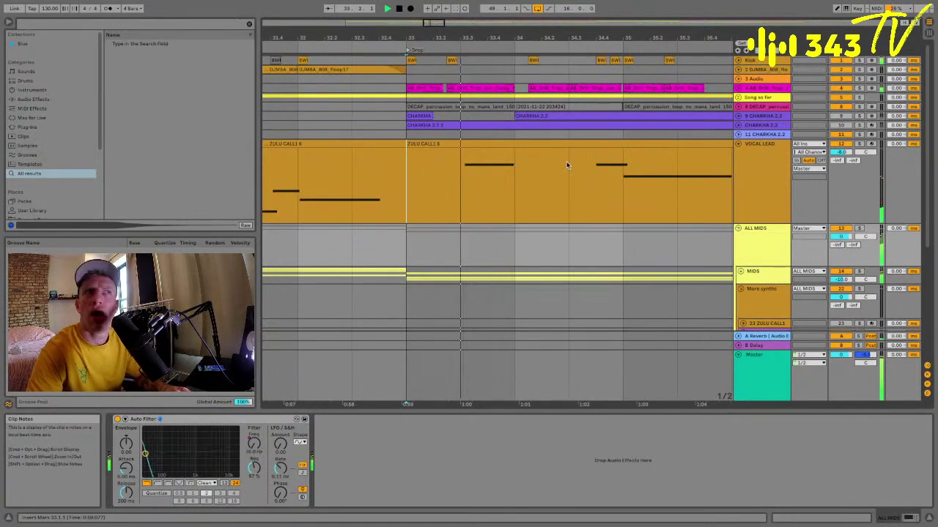
Add a second ALL MIDS filter frequency dip at 34.4 that rises back by bar 35, and replay it from 34.3.
key(a)
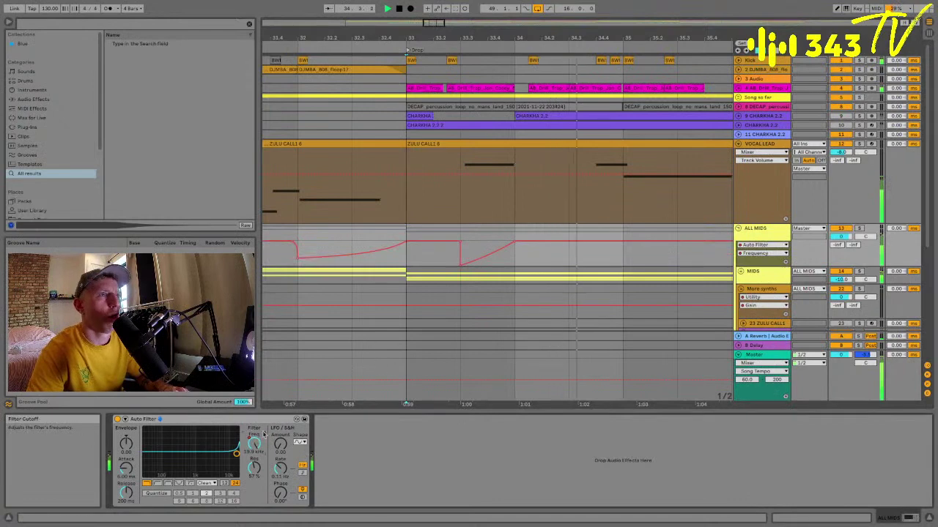
click(601, 254)
key(super+1)
click(595, 243)
click(623, 242)
mouse_move(609, 244)
mouse_down()
mouse_move(610, 267)
mouse_move(597, 267)
mouse_up()
key(super+z)
click(597, 236)
click(570, 209)
key(space)
key(space)
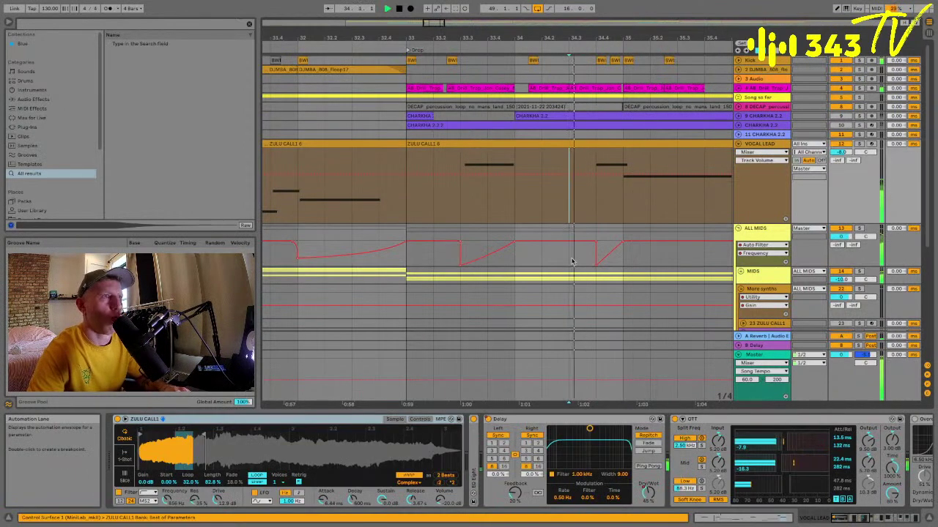
Lower the ALL MIDS Auto Filter resonance during playback and return to its frequency automation.
click(757, 228)
key(space)
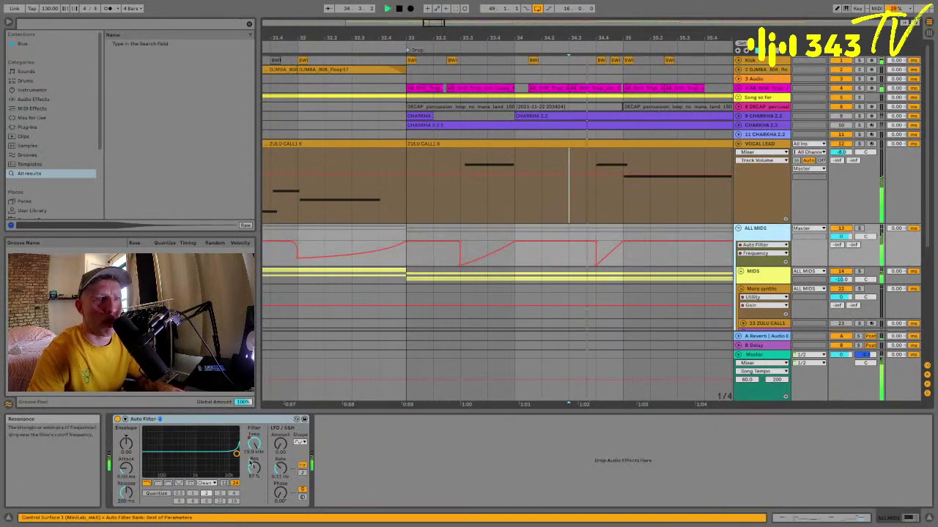
drag(253, 466, 252, 485)
click(254, 444)
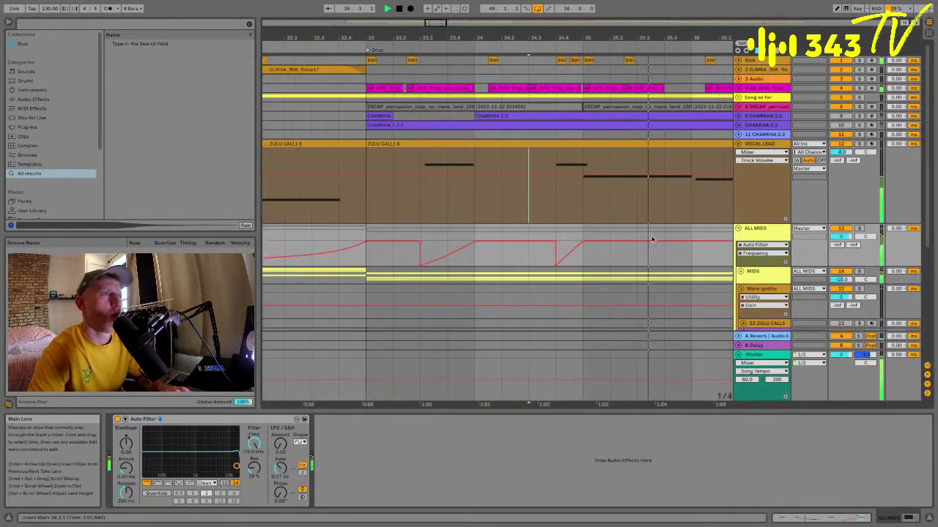
Duplicate the ALL MIDS filter frequency automation of bars 33–37 onto bars 37–41 and listen to it.
drag(610, 41, 607, 30)
key(a)
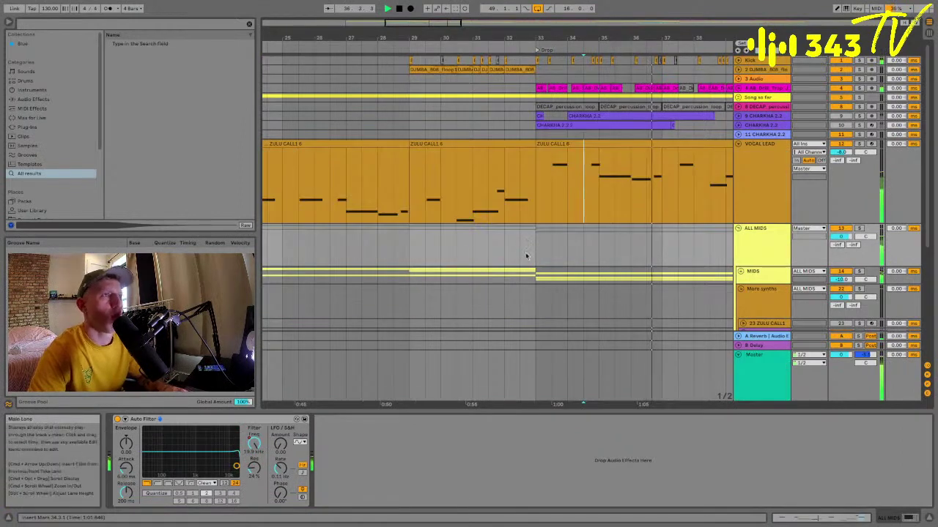
key(a)
drag(533, 269, 668, 258)
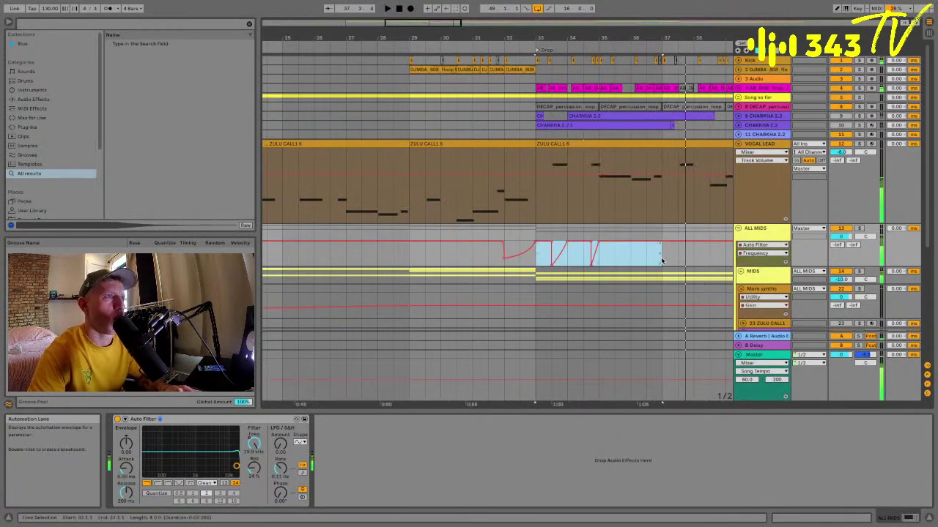
key(ctrl+d)
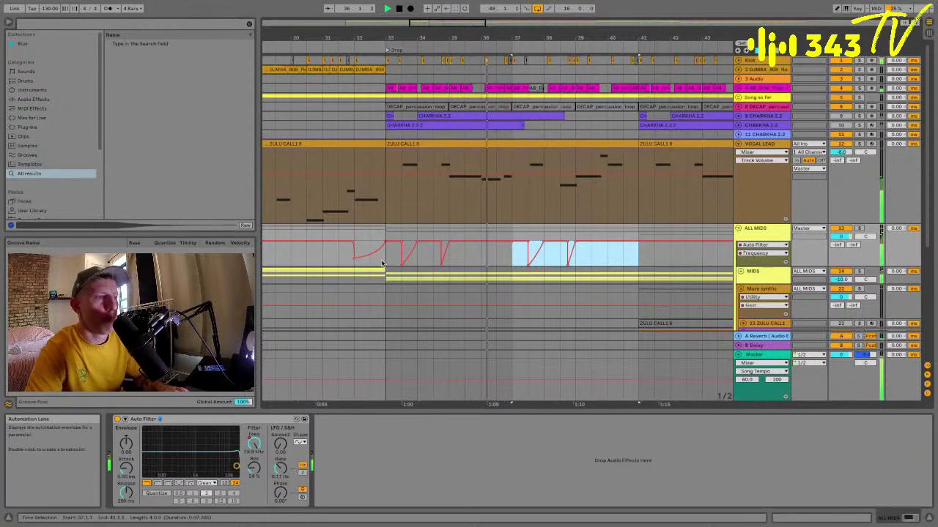
key(a)
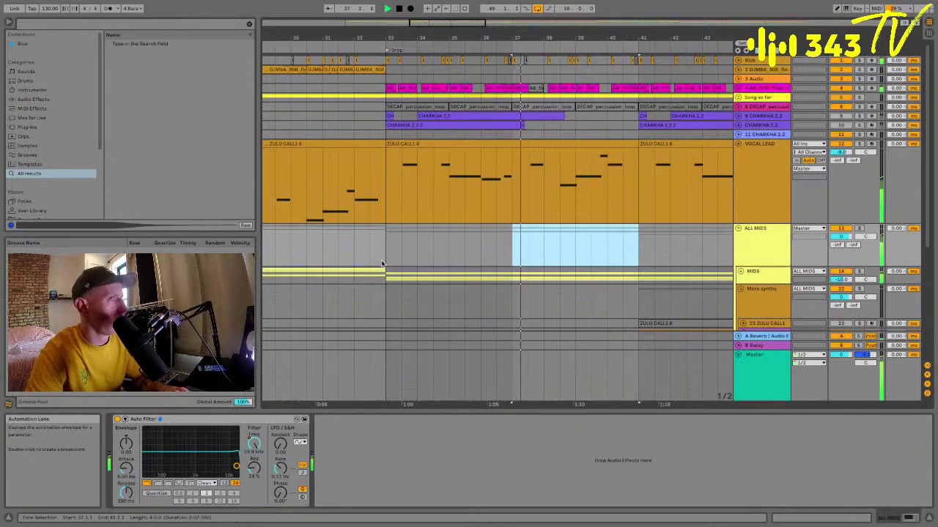
key(a)
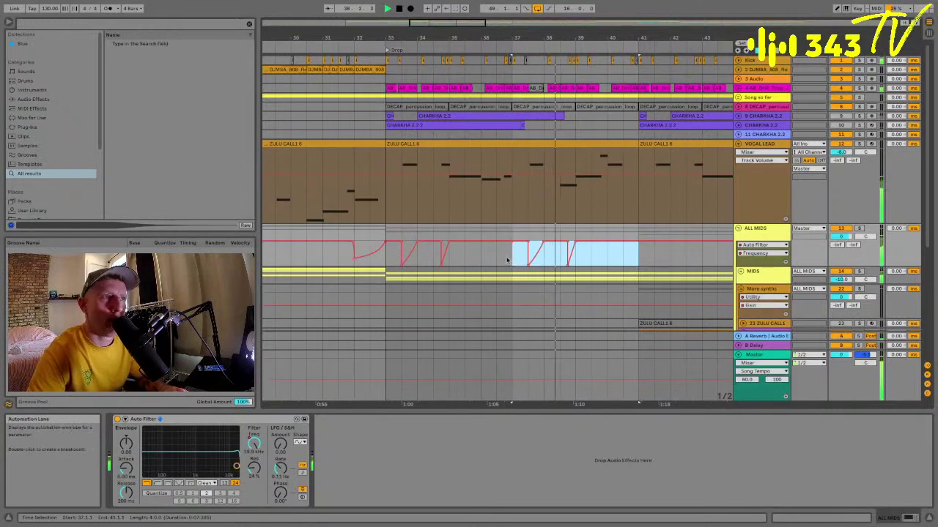
Raise the lowest point of the filter frequency dip in bar 37 to 938 Hz, replaying from bar 37 to compare.
click(510, 260)
key(space)
key(space)
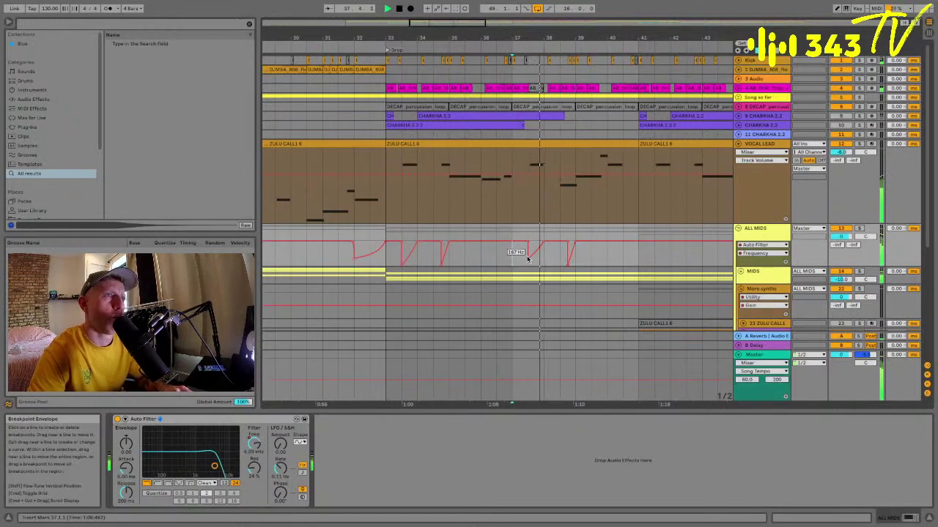
drag(527, 258, 529, 255)
key(space)
key(space)
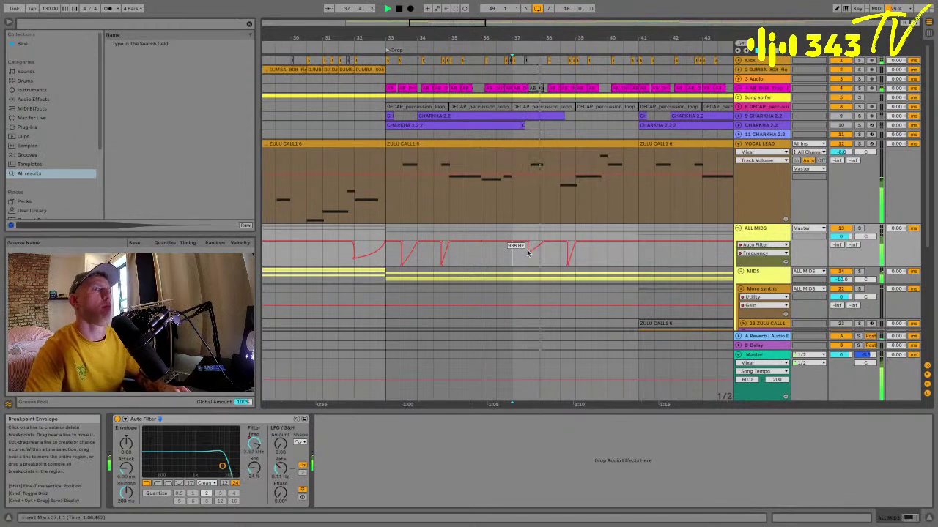
Copy bar 37's filter frequency automation onto bar 33, hide automation and replay the drop.
drag(511, 253, 528, 258)
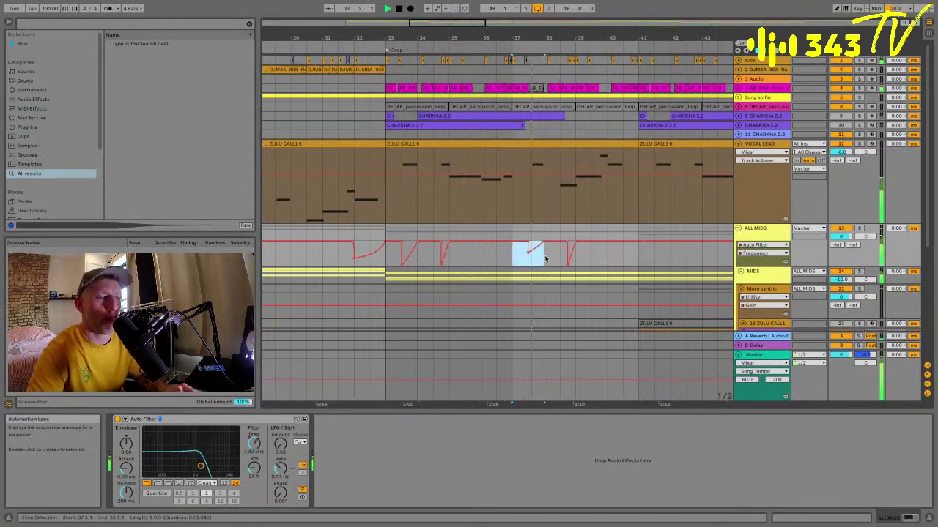
key(ctrl+c)
click(389, 261)
key(ctrl+v)
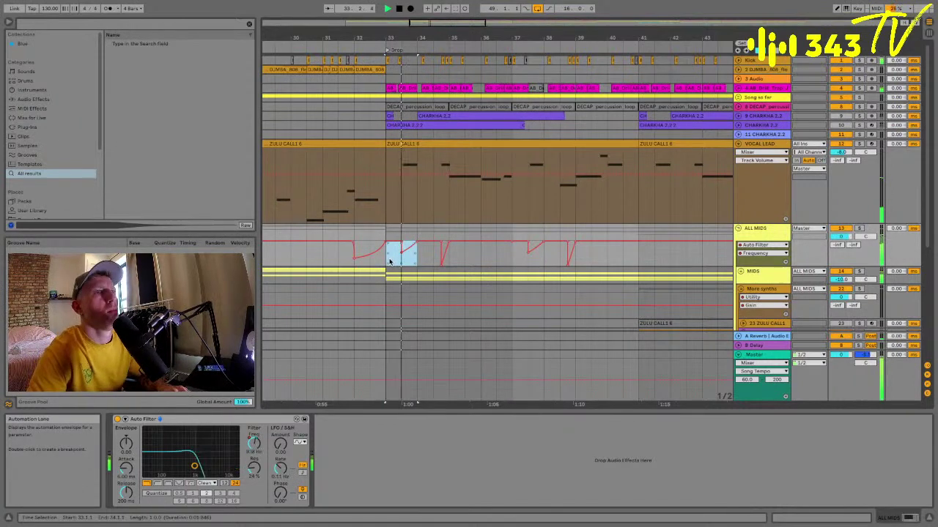
key(a)
click(387, 106)
key(space)
key(space)
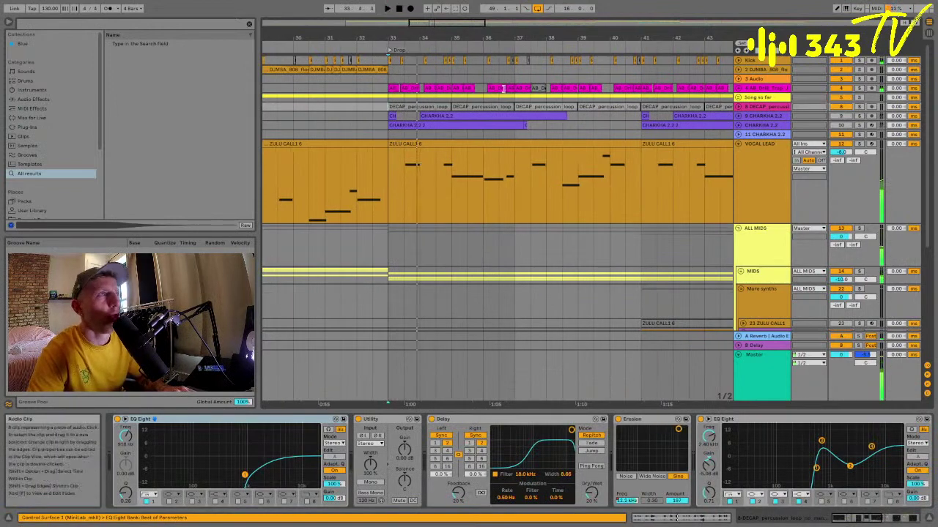
key(space)
key(space)
Unfold the AB Drill Trap 808 track and play the drop from bar 33 to examine the spacing of its first clips.
click(738, 88)
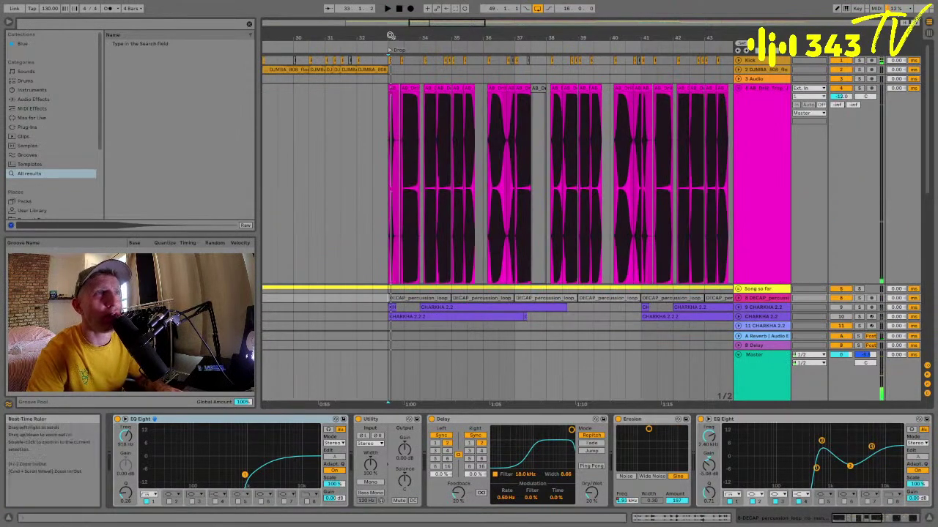
drag(389, 36, 385, 69)
key(space)
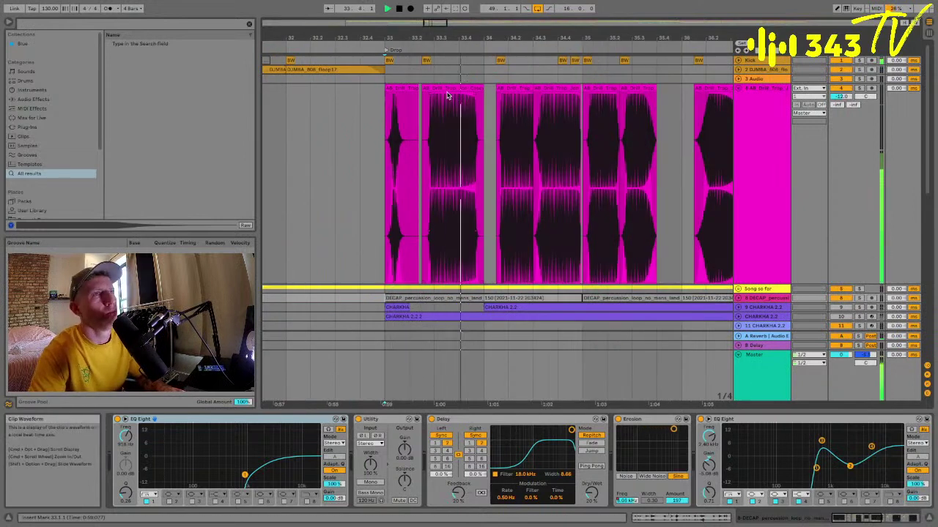
key(space)
click(417, 88)
key(space)
Shorten the second clip in bar 33 of the AB Drill Trap track to end at 33.4, replaying the drop to compare.
mouse_move(480, 88)
mouse_down()
mouse_move(408, 90)
mouse_move(475, 90)
mouse_up()
key(space)
key(space)
key(super+z)
key(super+z)
click(389, 90)
key(space)
key(space)
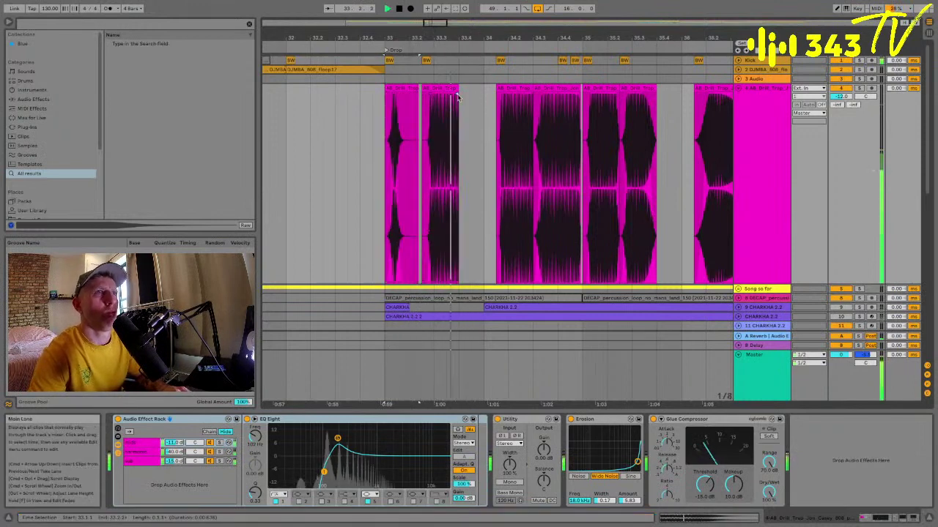
click(412, 90)
key(space)
key(space)
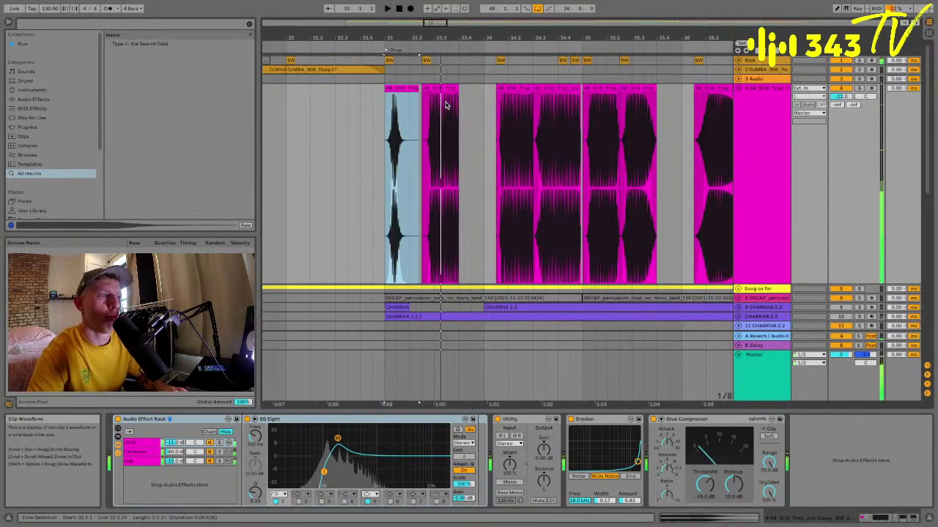
Trim the second 808 clip in bar 33 of the AB Drill Trap track to end at 33.3, replaying the drop.
key(space)
drag(438, 119, 479, 120)
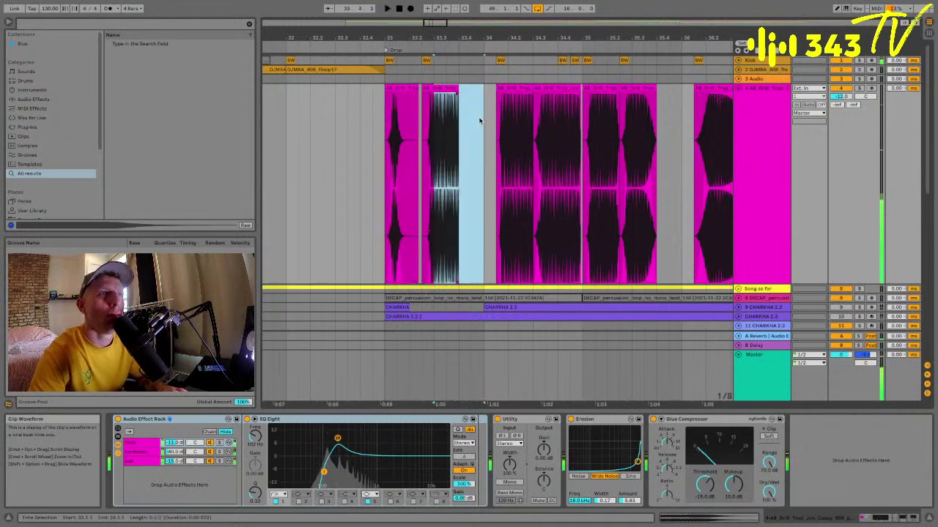
key(plus)
key(space)
key(space)
key(Delete)
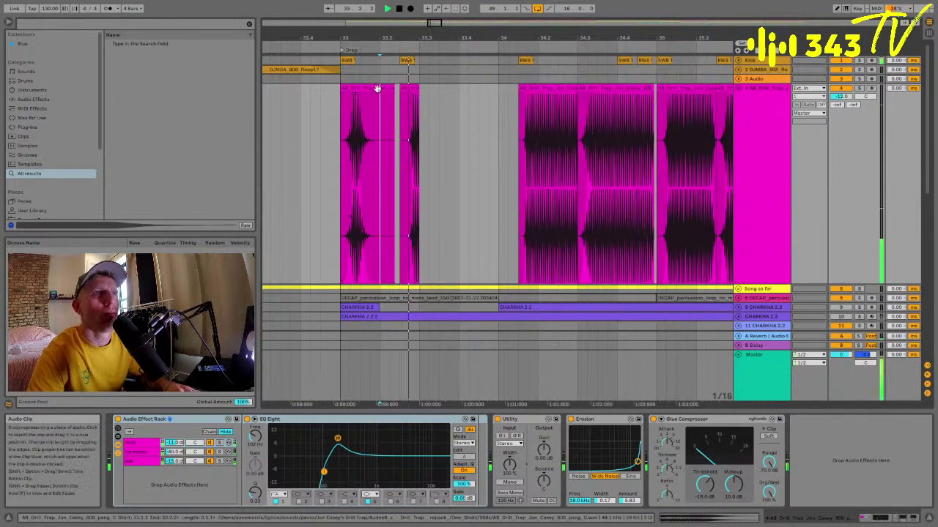
click(377, 88)
key(space)
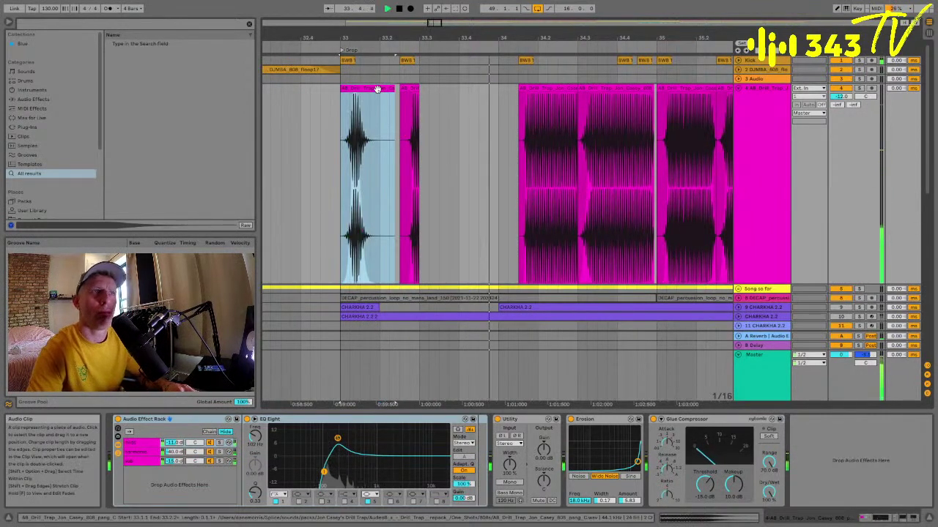
key(space)
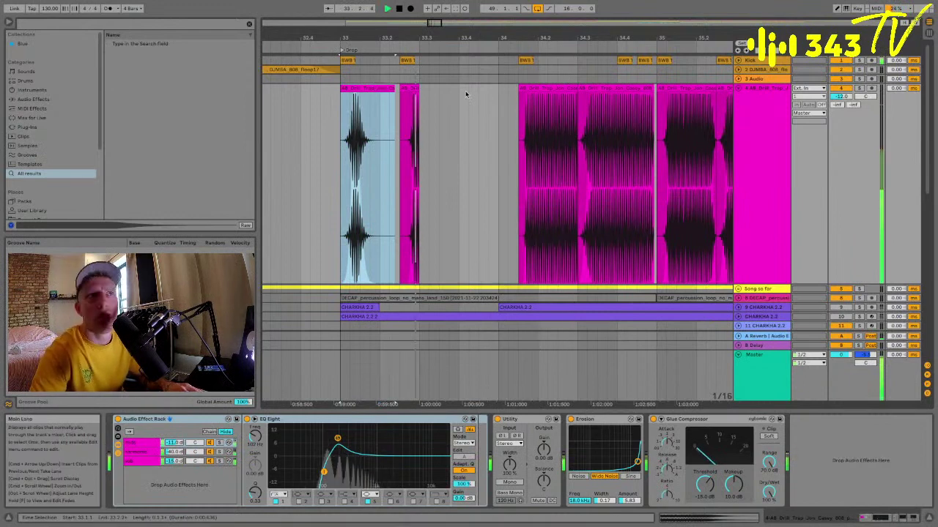
Shorten the fade-in of the 808 clip ending at 33.3, adjust its fade-out and replay from bar 33.
click(405, 97)
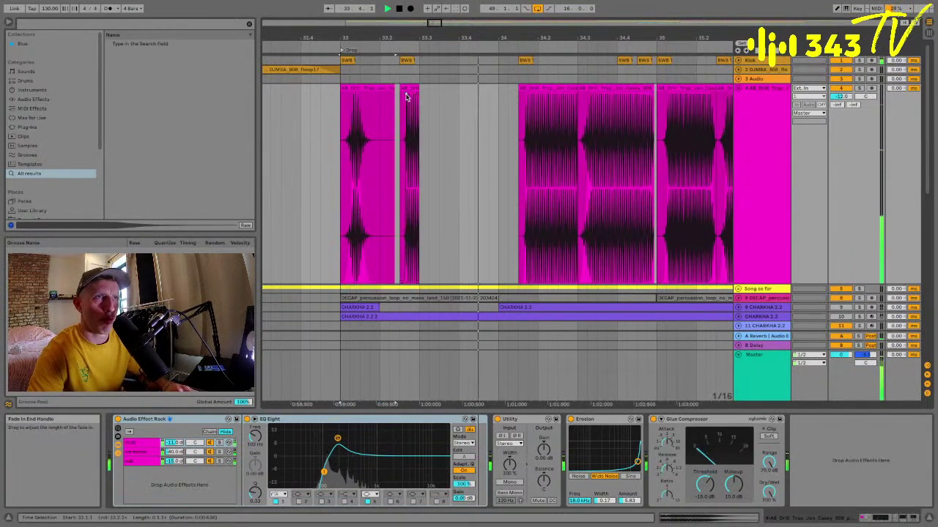
click(418, 93)
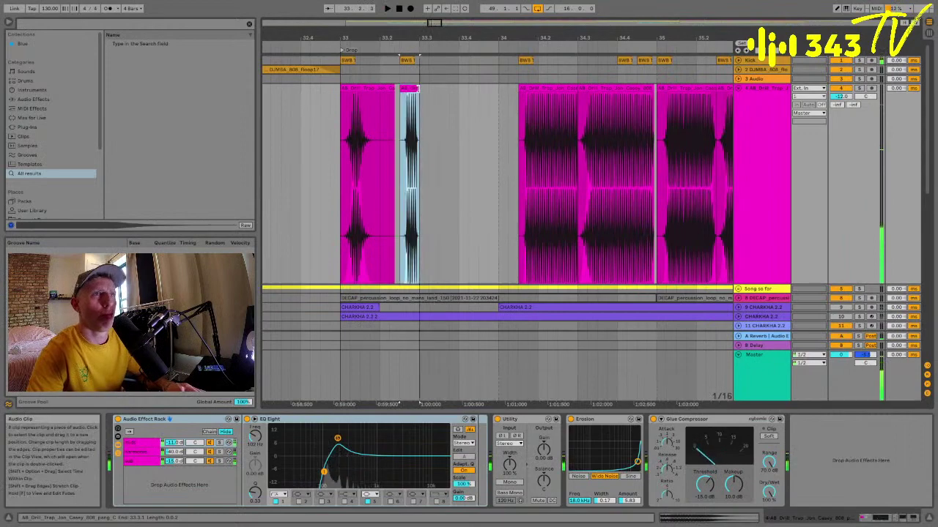
click(380, 89)
Unfold the SNARE 2 group, deactivate the BWB CLAP clip at 33.3 and replay from bar 33.
scroll(479, 127, down, 10)
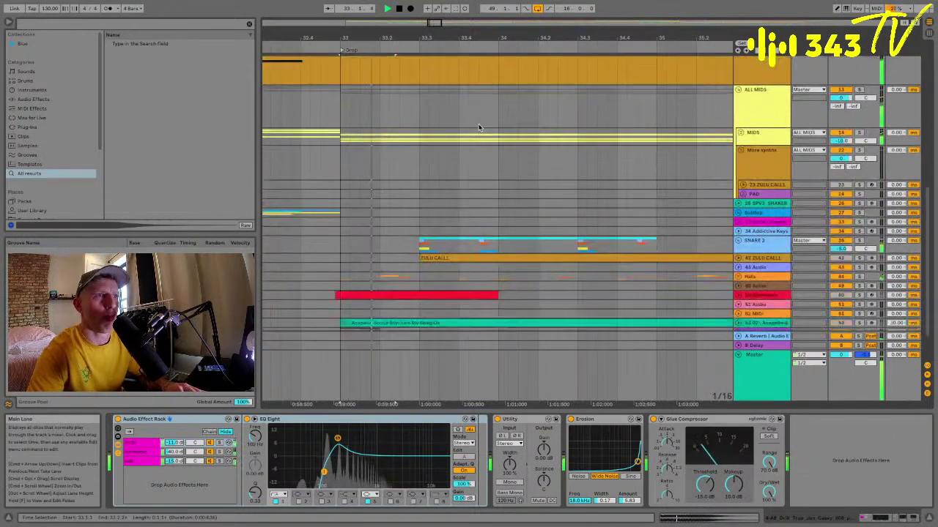
click(364, 219)
click(439, 232)
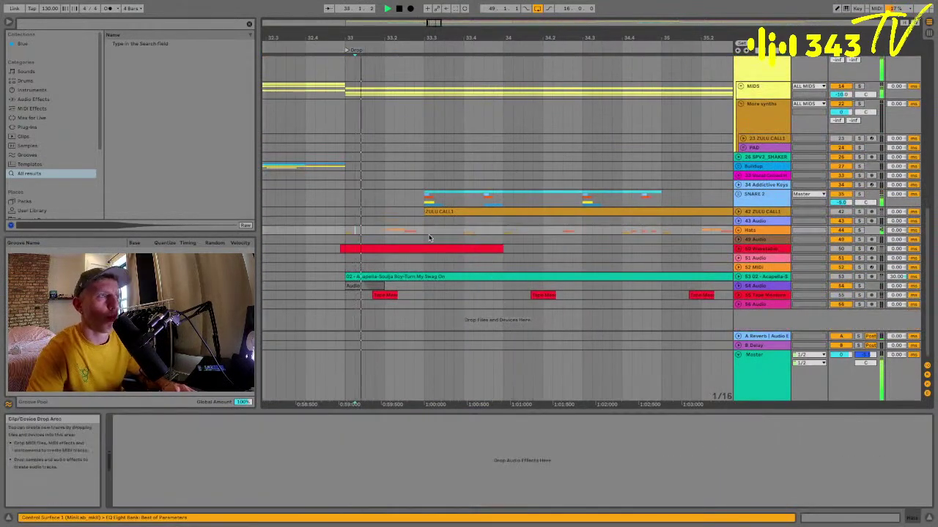
click(424, 220)
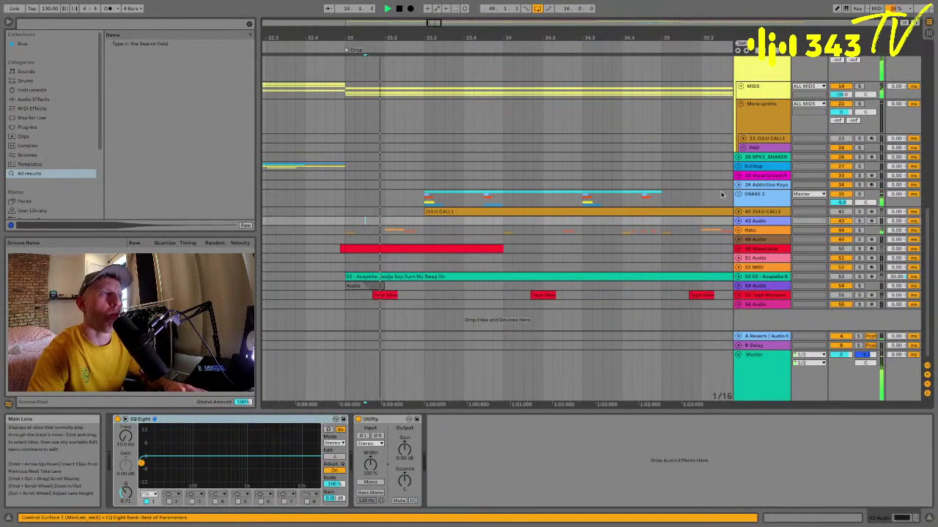
click(738, 194)
click(439, 237)
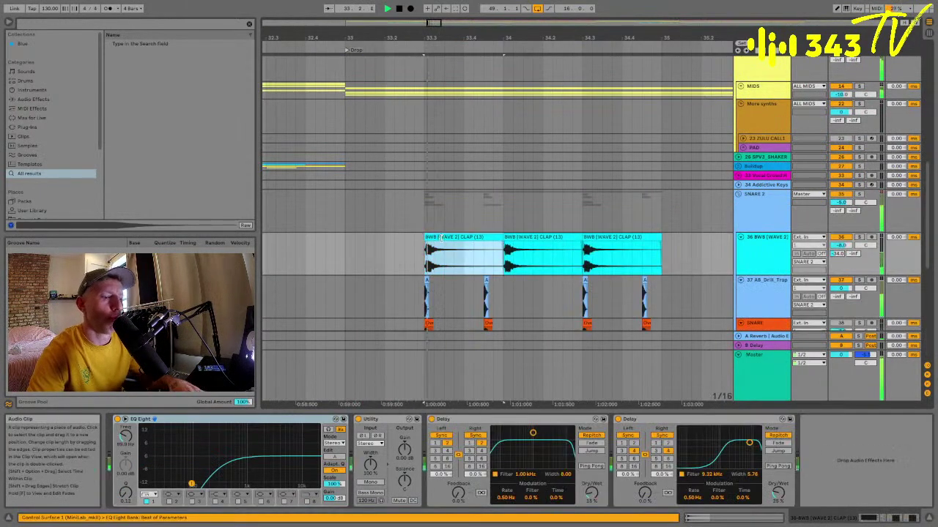
key(minus)
key(0)
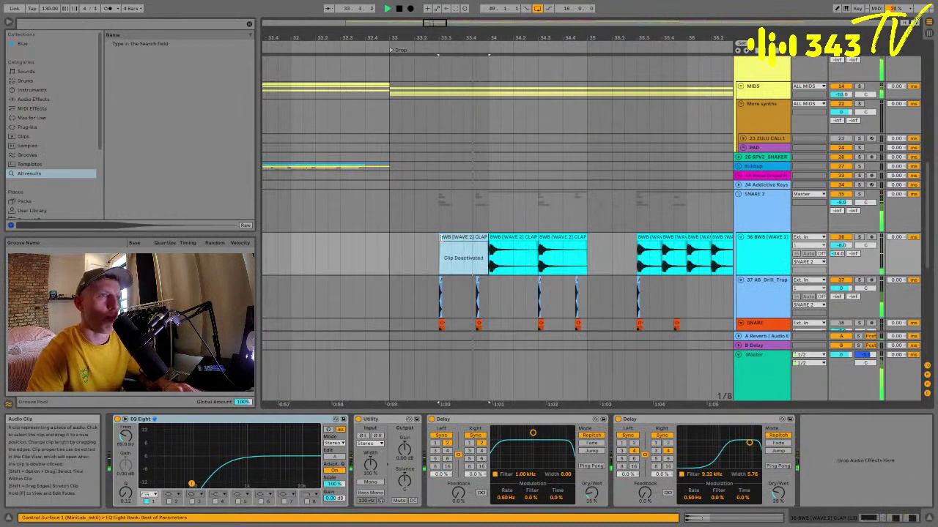
click(386, 251)
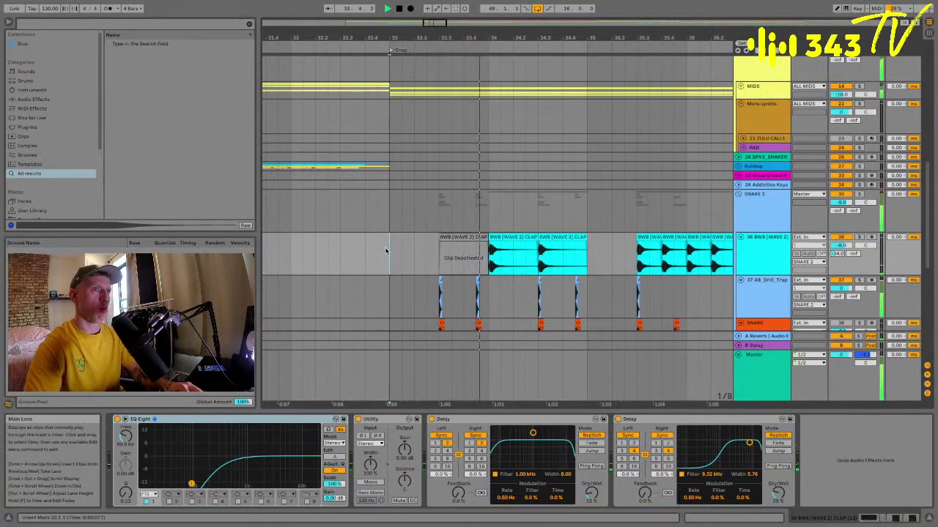
Delete the hits just before bar 34 on the AB Drill Trap snare and SNARE tracks, replaying from before the drop.
drag(451, 293, 502, 295)
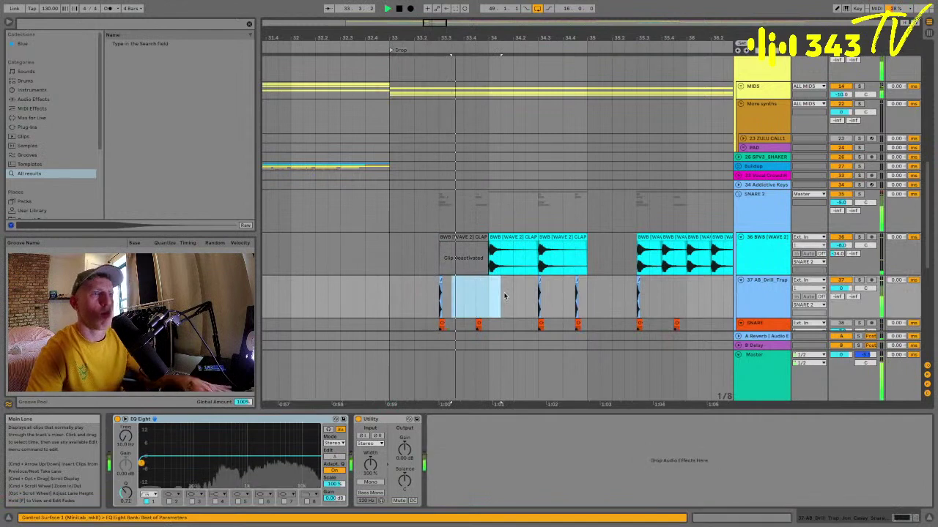
scroll(504, 296, down, 4)
click(389, 261)
key(space)
key(space)
drag(449, 260, 496, 260)
key(Delete)
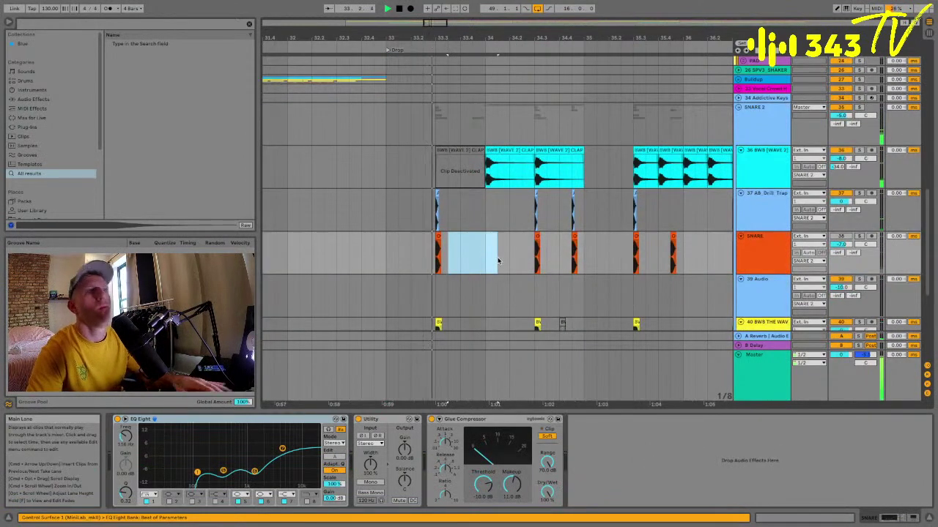
click(373, 252)
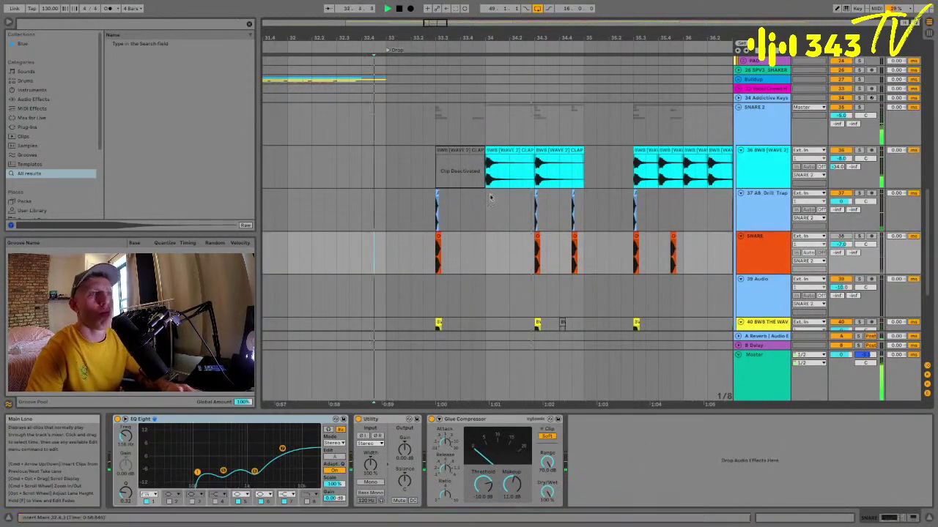
Deactivate the BWB CLAP clip starting at bar 34 and replay from bar 33.
click(500, 150)
key(0)
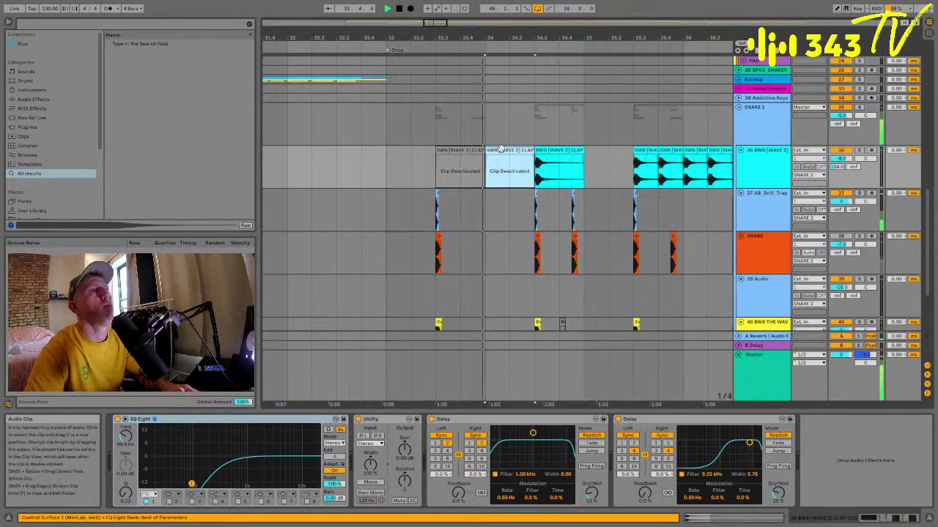
click(391, 159)
Copy the 12_21_snare clip just before bar 34 to 34.1.3 and replay the snare pattern around it.
scroll(515, 180, down, 5)
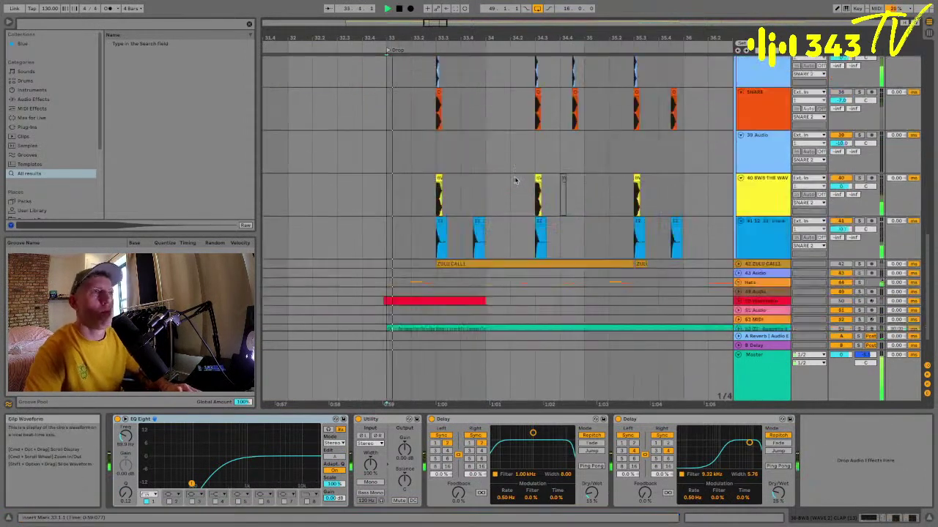
click(484, 172)
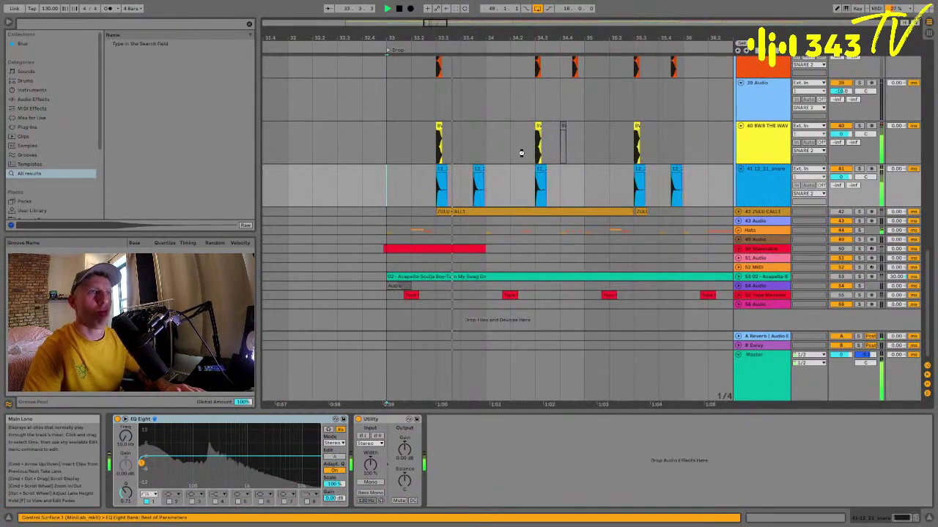
click(433, 176)
key(space)
key(space)
key(super+1)
drag(477, 171, 502, 171)
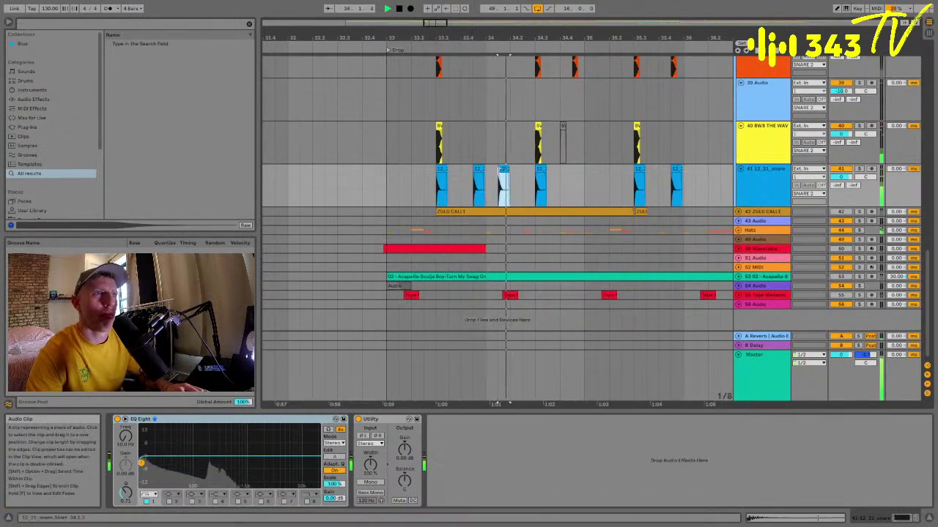
click(478, 170)
key(space)
key(space)
click(441, 170)
key(space)
key(space)
Replay the drop from the second 808 clip to examine how the kick just after bar 34 fits.
scroll(481, 175, up, 5)
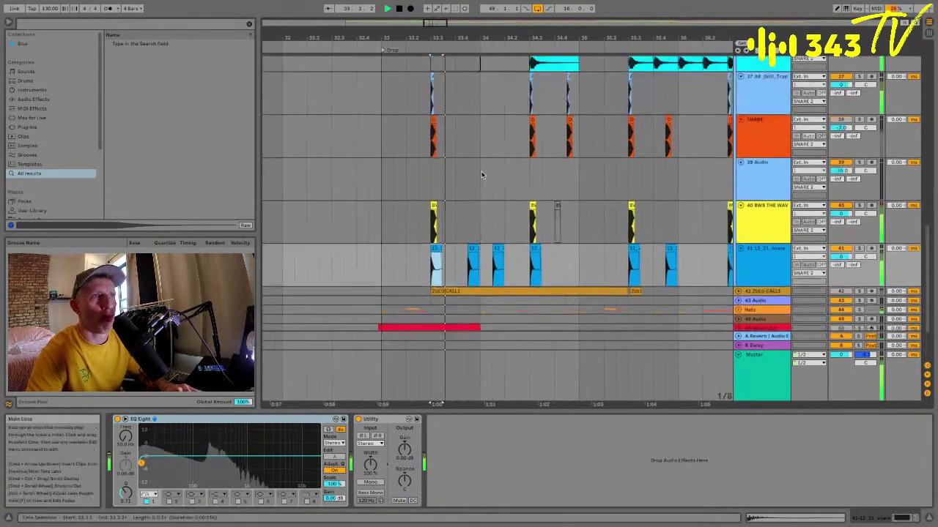
scroll(483, 173, up, 10)
click(433, 104)
key(space)
key(space)
click(494, 59)
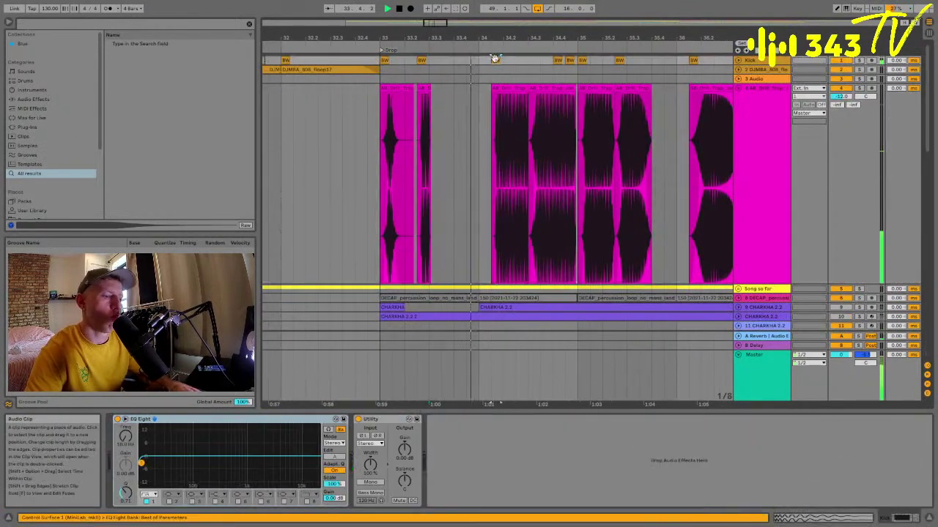
click(423, 87)
key(space)
key(space)
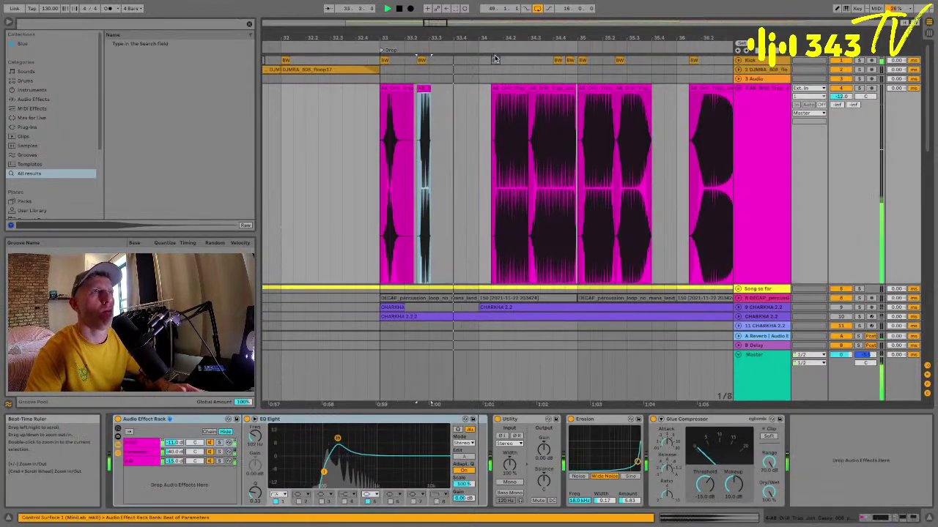
Lengthen the fade-in of the 808 clip just after bar 34 and move the kick above it to 34.2, replaying.
drag(496, 60, 505, 62)
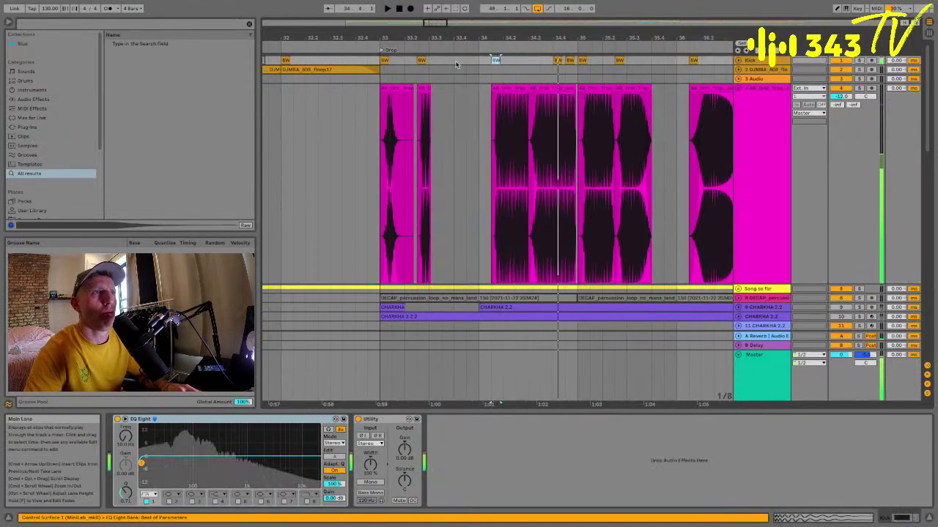
key(space)
click(512, 98)
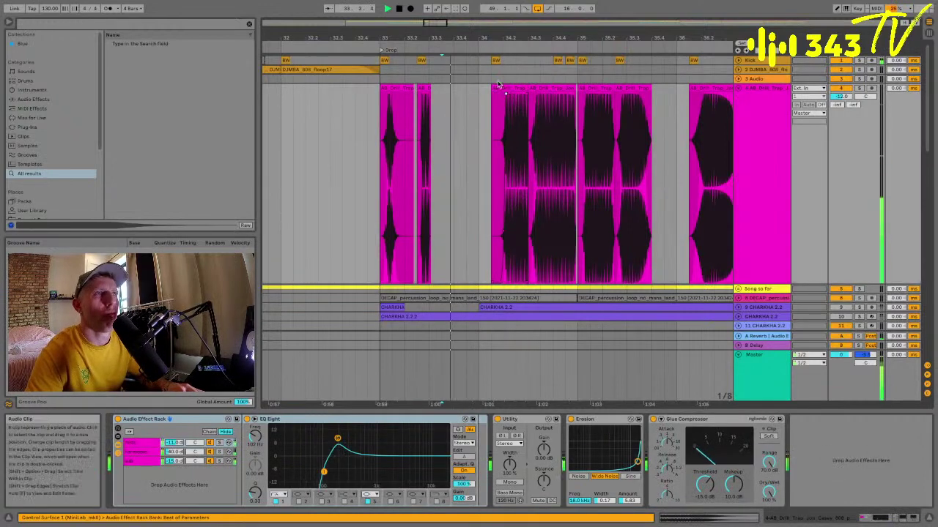
click(498, 60)
drag(511, 63, 510, 63)
click(467, 63)
key(space)
key(space)
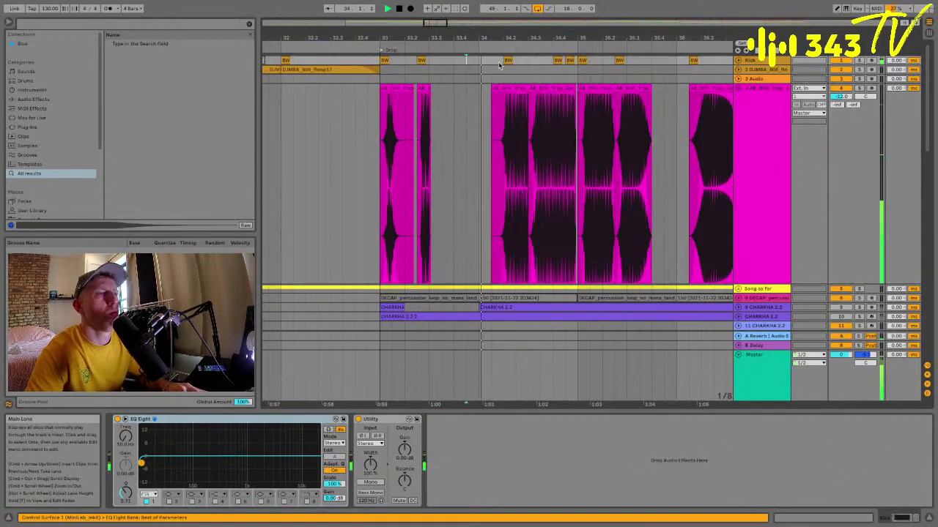
Trim the start of the first 808 clip in bar 34 to 34.2 and replay the drop from bar 33.
click(490, 70)
key(space)
key(space)
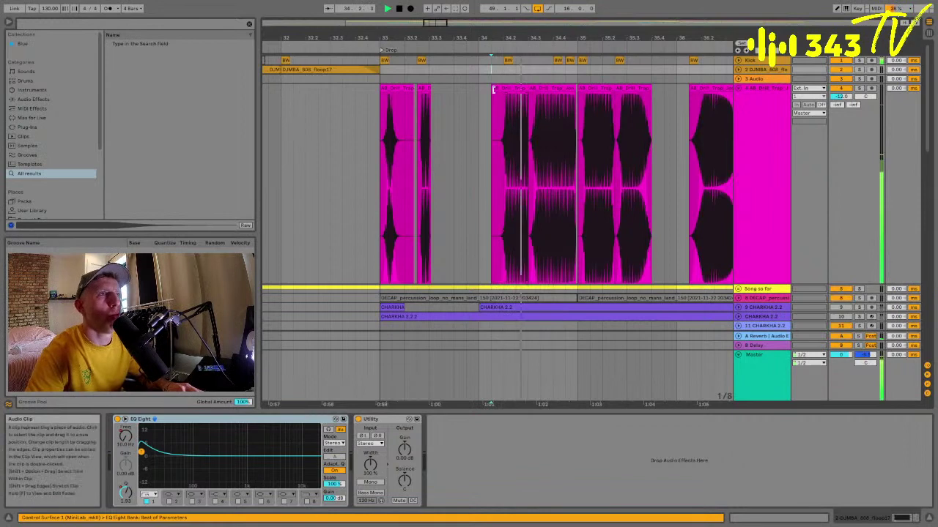
drag(494, 89, 504, 89)
key(space)
key(space)
key(space)
key(space)
key(space)
key(space)
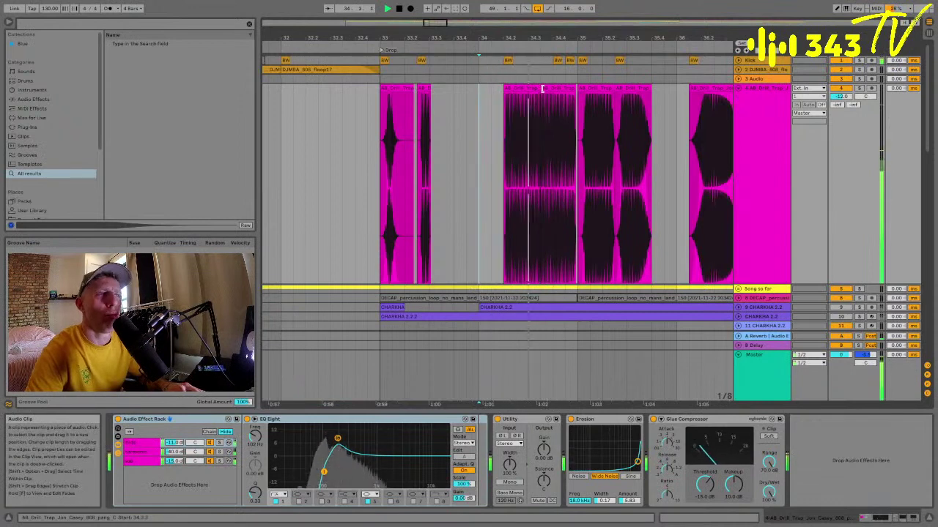
click(388, 89)
key(space)
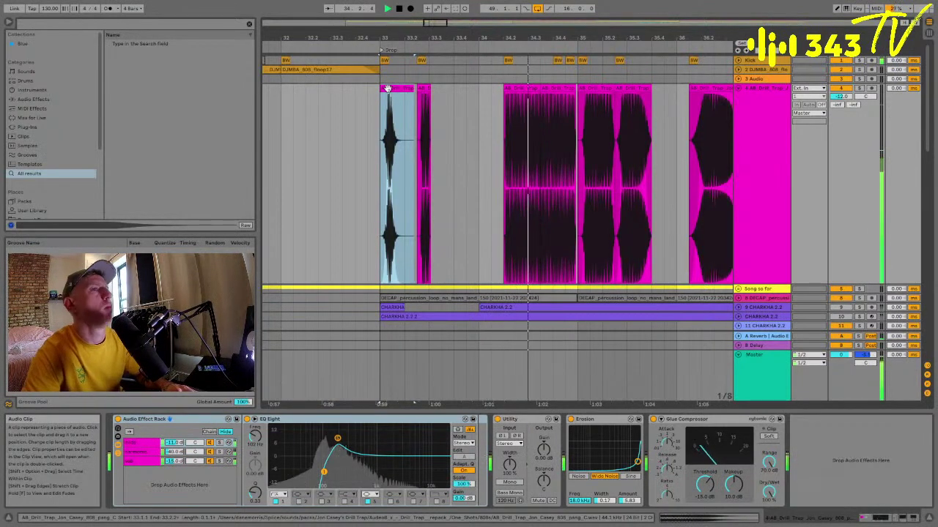
drag(517, 44, 517, 37)
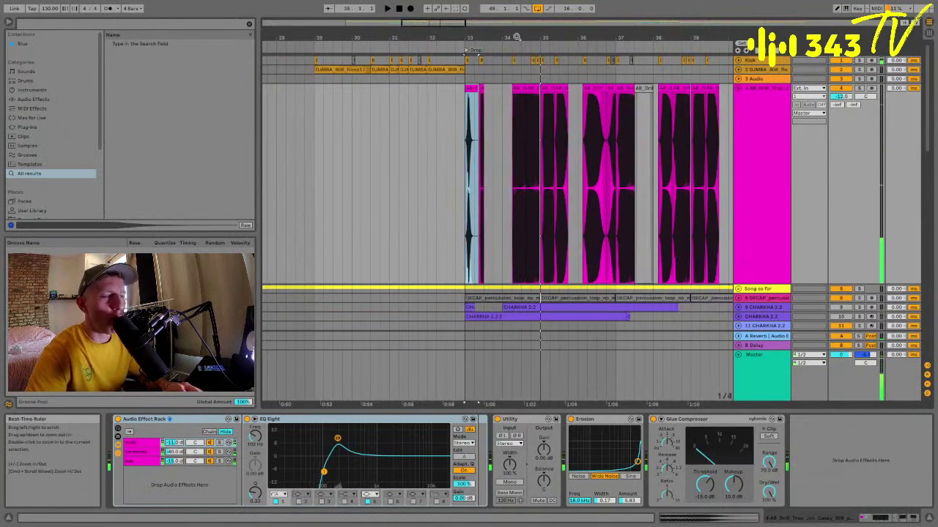
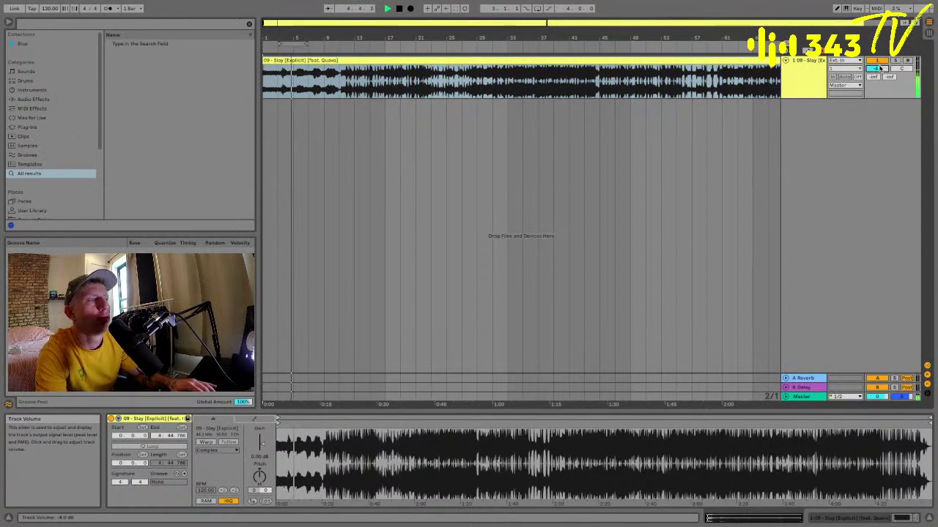
Set the Slay clip's start marker to 0:0:86, audition its beginning and make its track taller.
key(space)
click(291, 61)
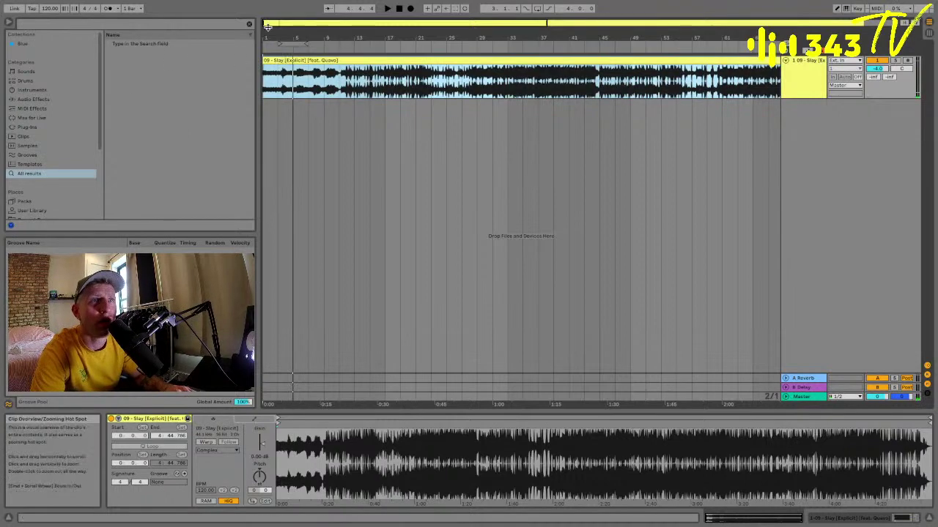
drag(267, 36, 267, 57)
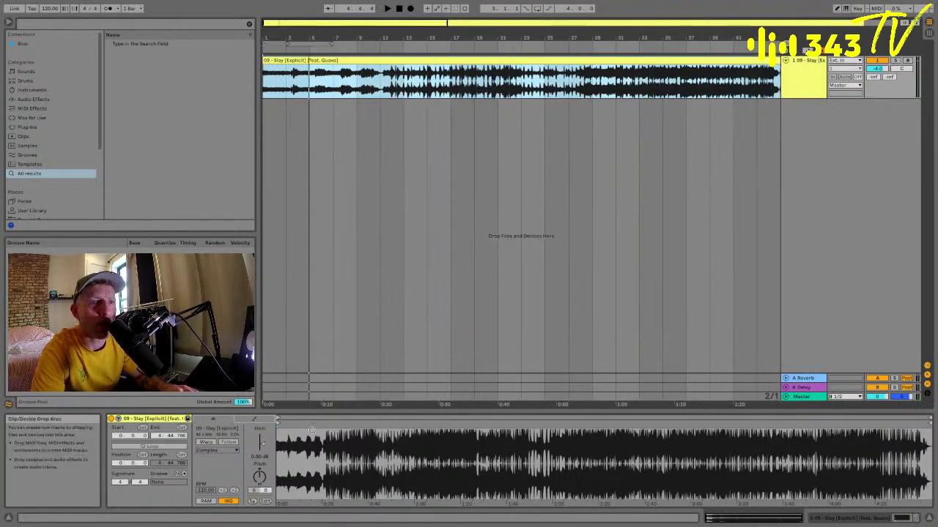
drag(285, 431, 293, 512)
mouse_move(278, 423)
mouse_down()
mouse_move(309, 423)
mouse_move(315, 374)
mouse_move(314, 387)
mouse_up()
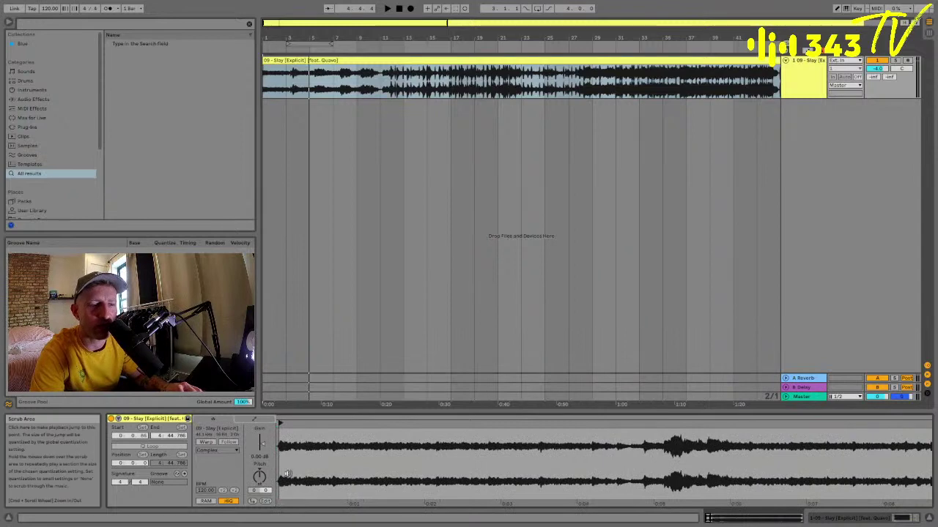
key(space)
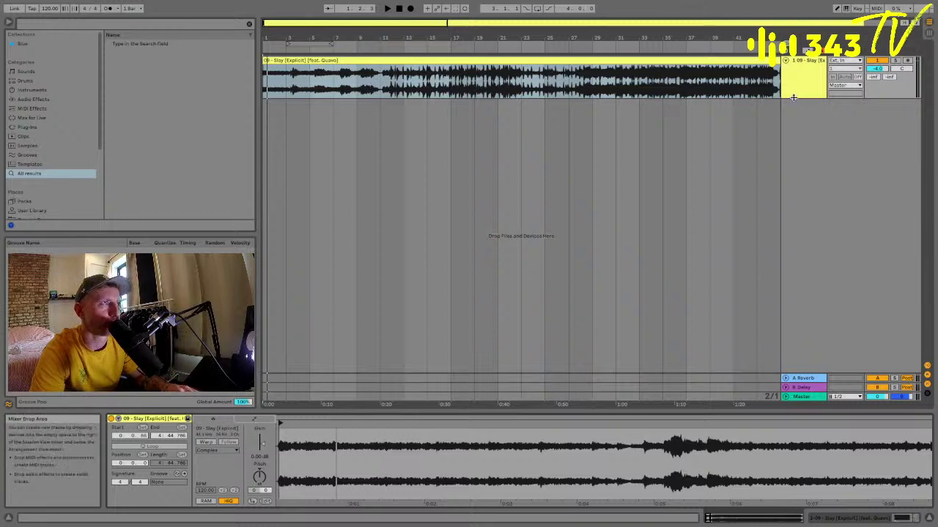
drag(793, 98, 794, 189)
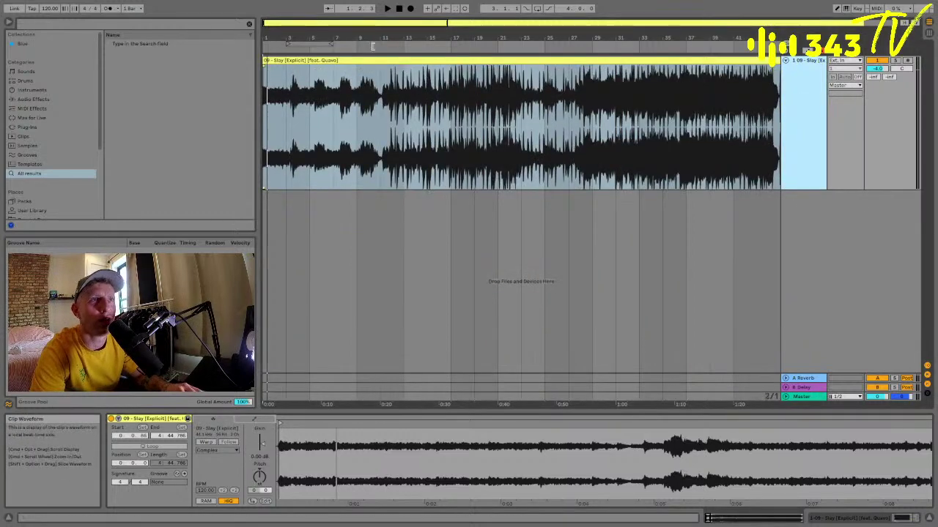
Turn on the metronome, set the project tempo to 85 BPM and audition the start of the Slay clip.
drag(331, 34, 396, 88)
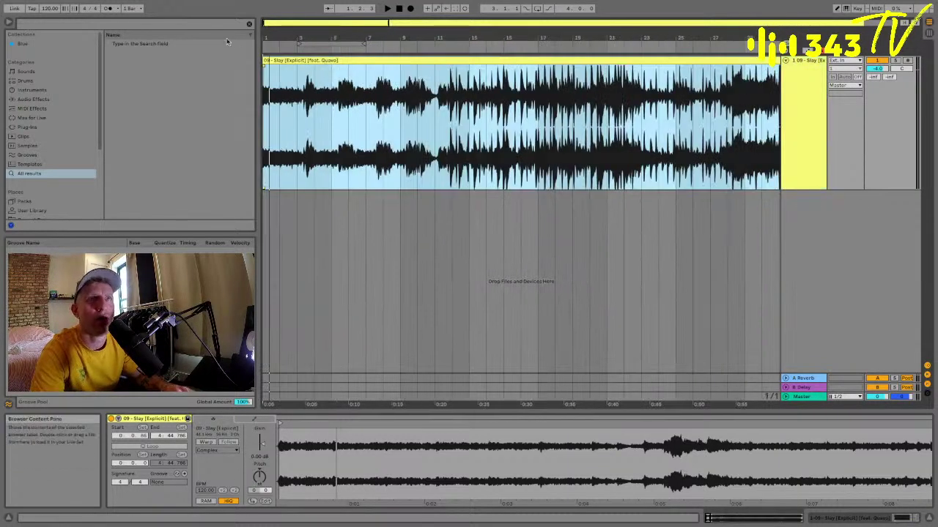
click(107, 9)
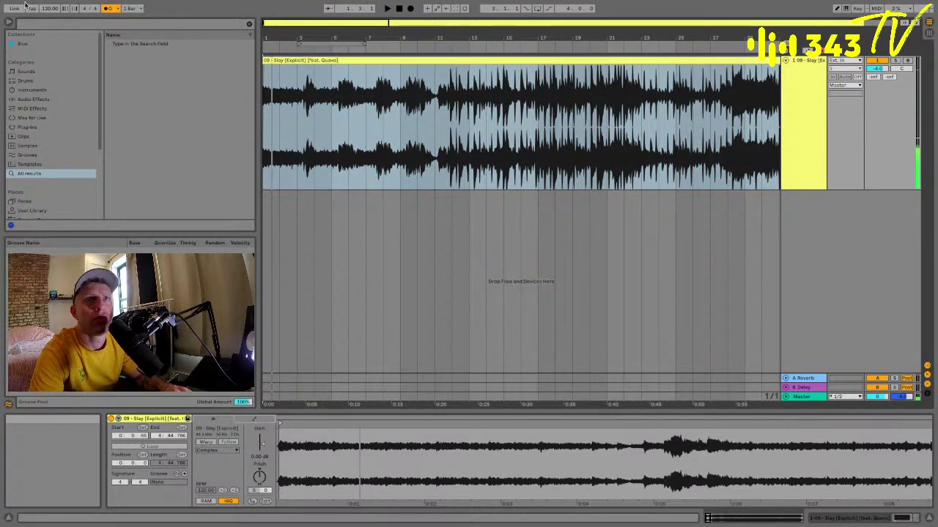
mouse_move(46, 10)
mouse_down()
mouse_move(46, 38)
mouse_move(48, 11)
mouse_up()
key(space)
key(space)
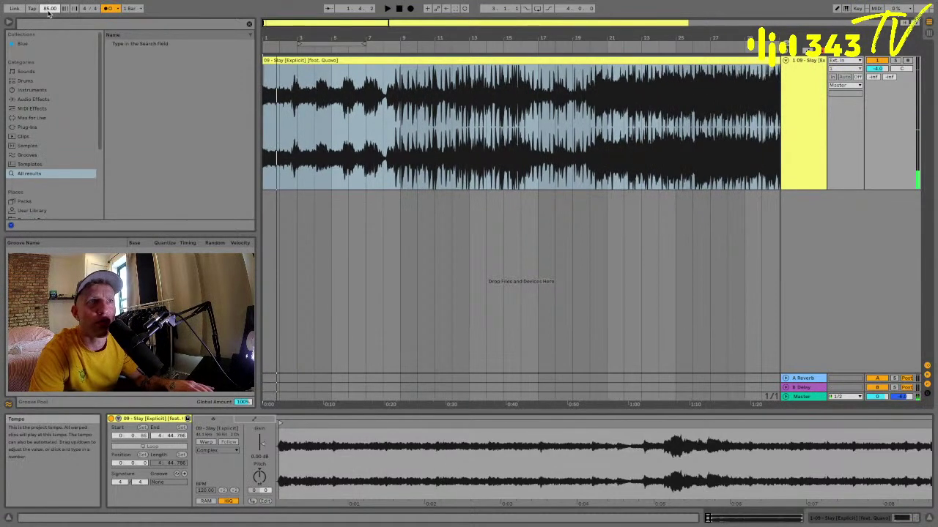
key(space)
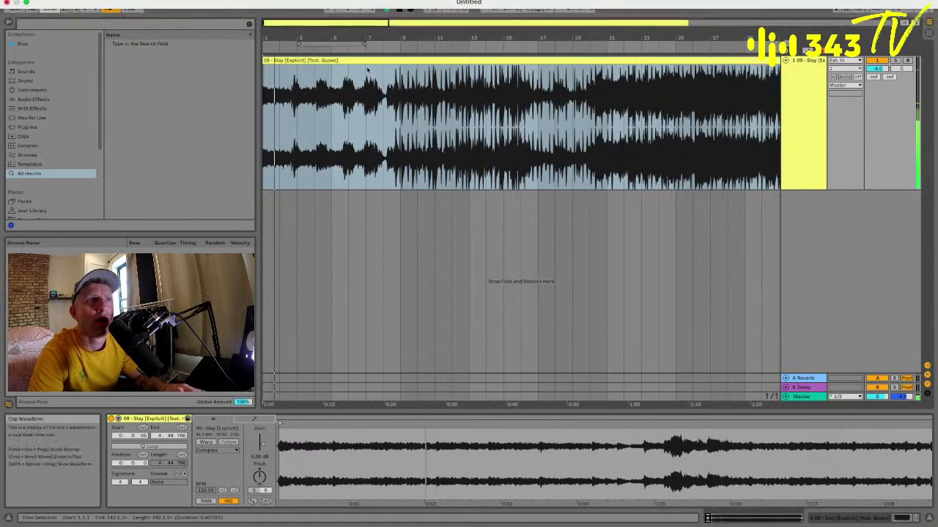
Examine the intro and the first kick around 8.4 in the Slay clip, playing from there to compare it with the grid.
drag(318, 38, 315, 93)
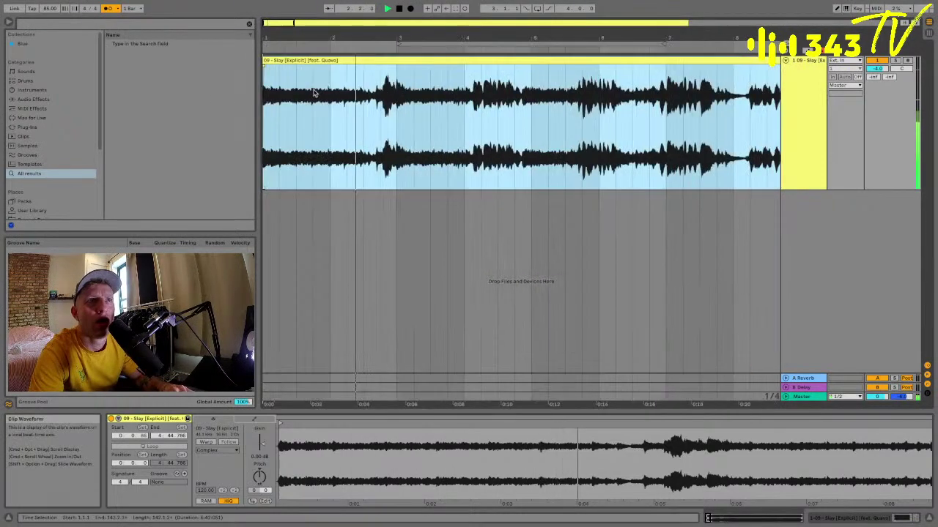
key(space)
drag(397, 38, 400, 95)
key(space)
scroll(401, 103, right, 10)
key(space)
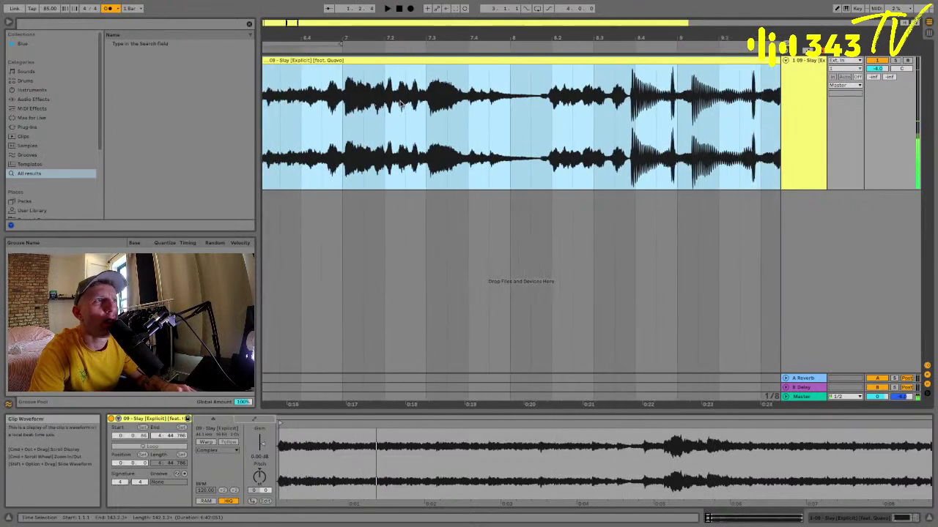
scroll(403, 102, right, 10)
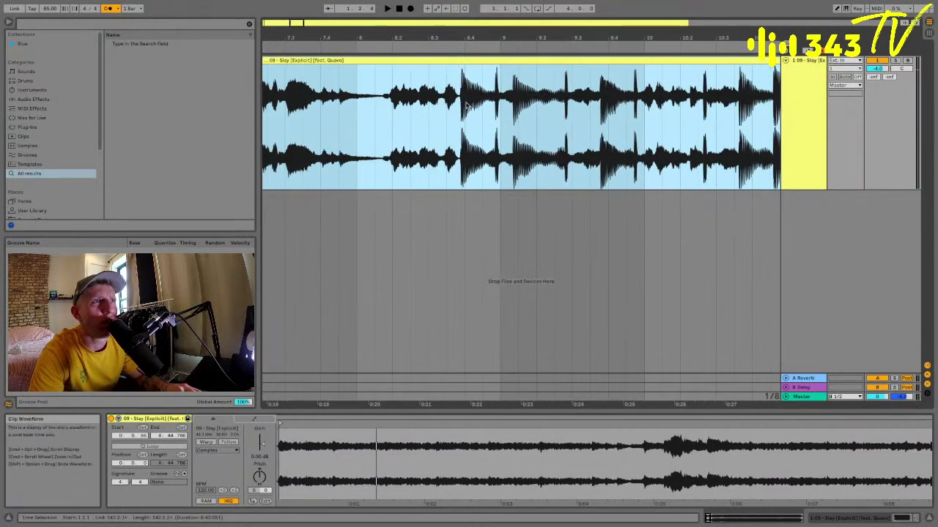
click(466, 105)
key(space)
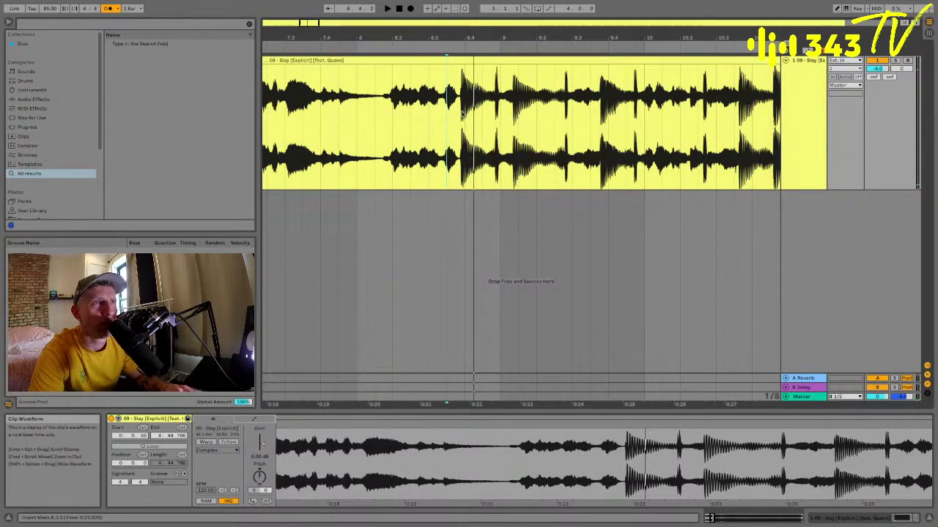
drag(460, 39, 461, 111)
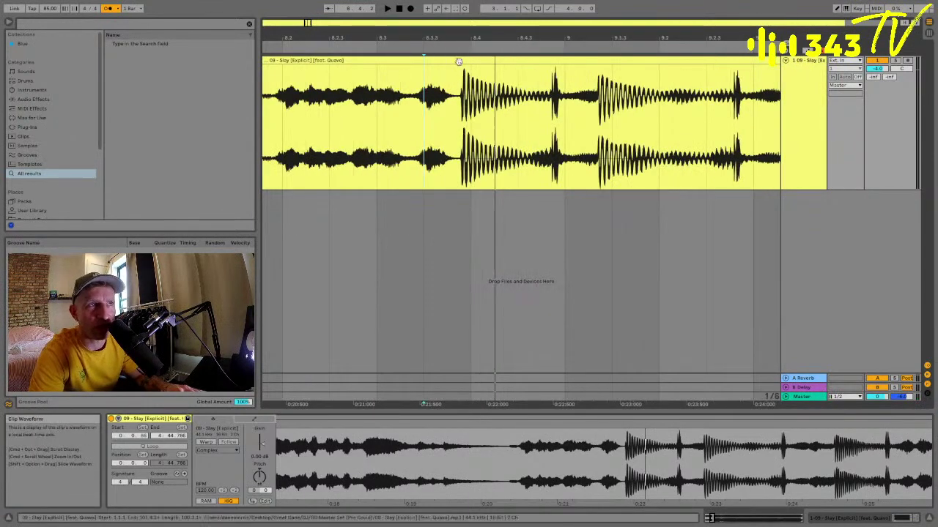
drag(458, 39, 460, 7)
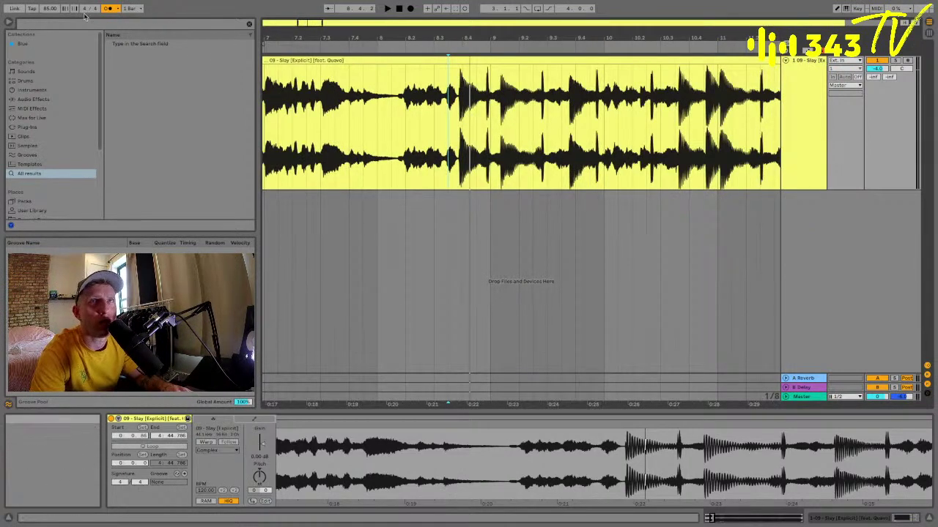
Set the project tempo to 88 BPM and replay the Slay clip from its beginning against the metronome.
click(56, 9)
key(Up)
key(Up)
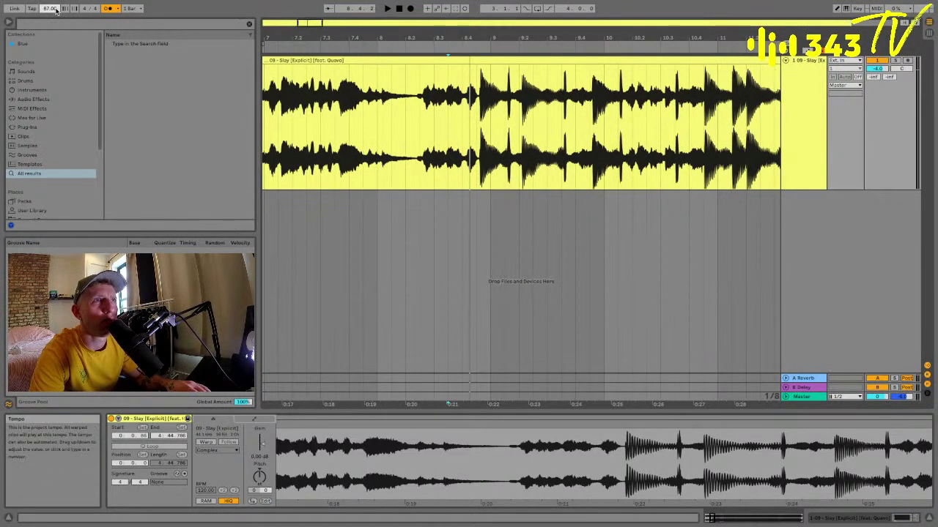
key(Up)
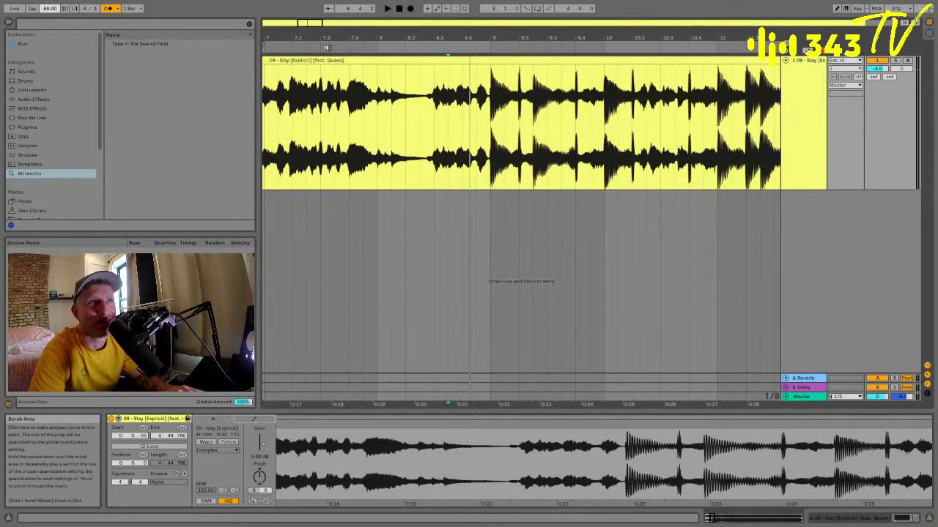
drag(333, 38, 358, 33)
click(320, 70)
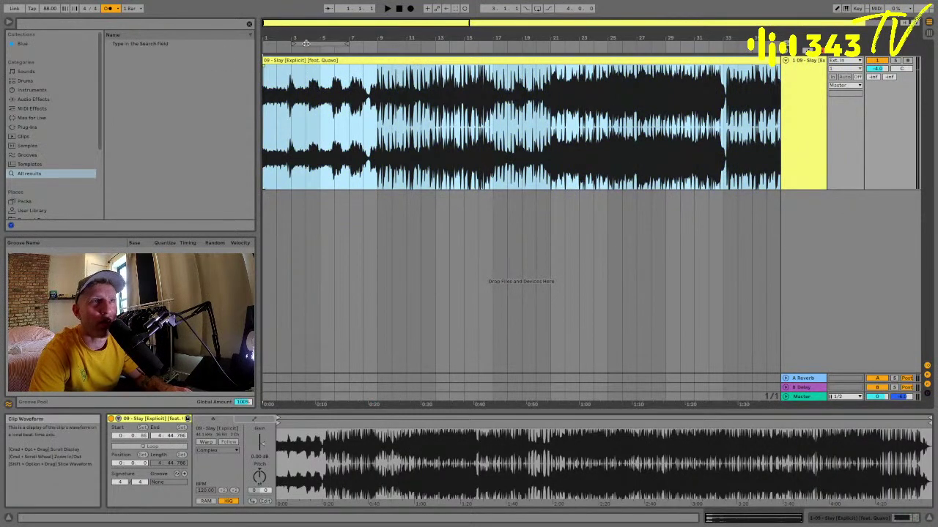
key(space)
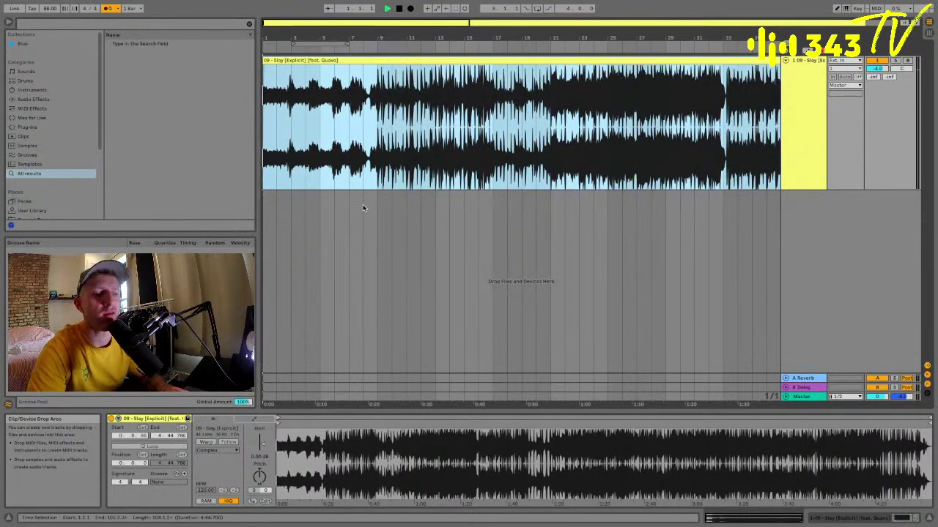
Enable warping on the Slay clip, set 1.1.1 at its start and warp it at 88 BPM from there.
drag(373, 29, 325, 36)
scroll(418, 122, left, 10)
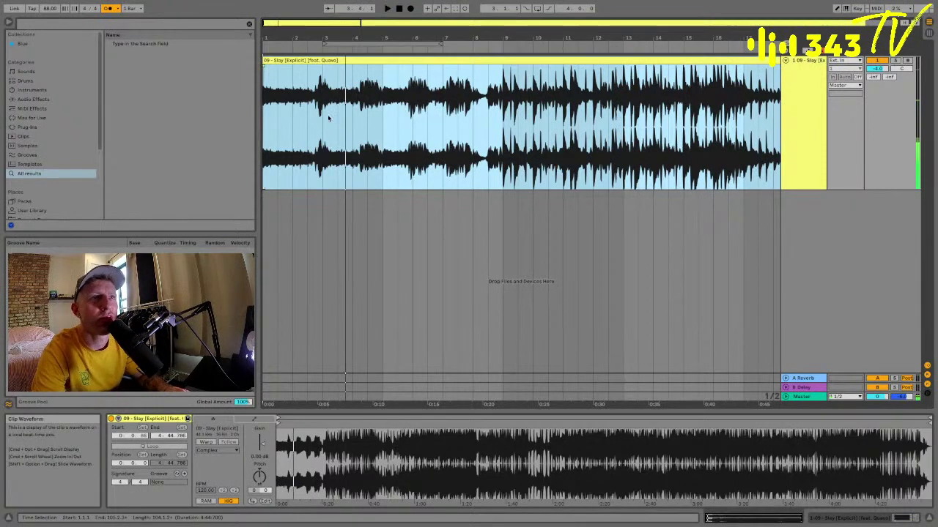
click(206, 443)
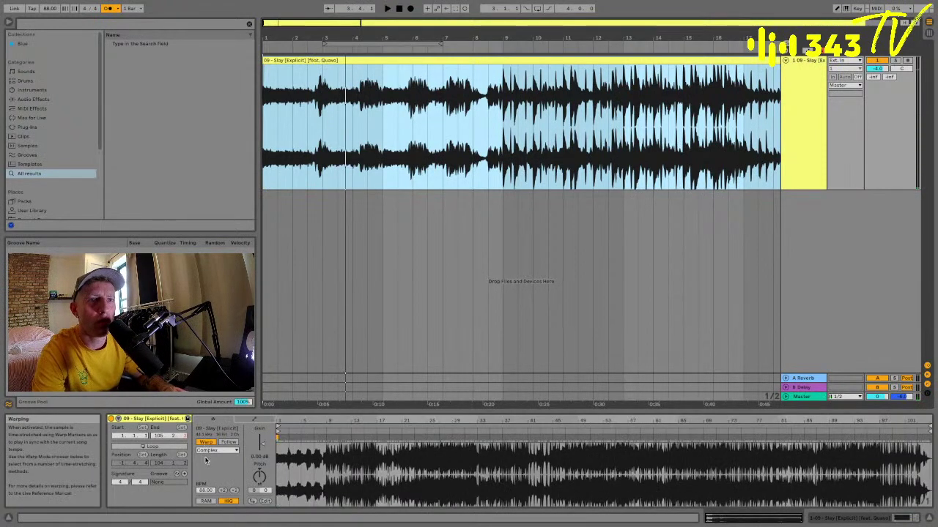
click(278, 431)
drag(278, 425, 278, 431)
right_click(276, 432)
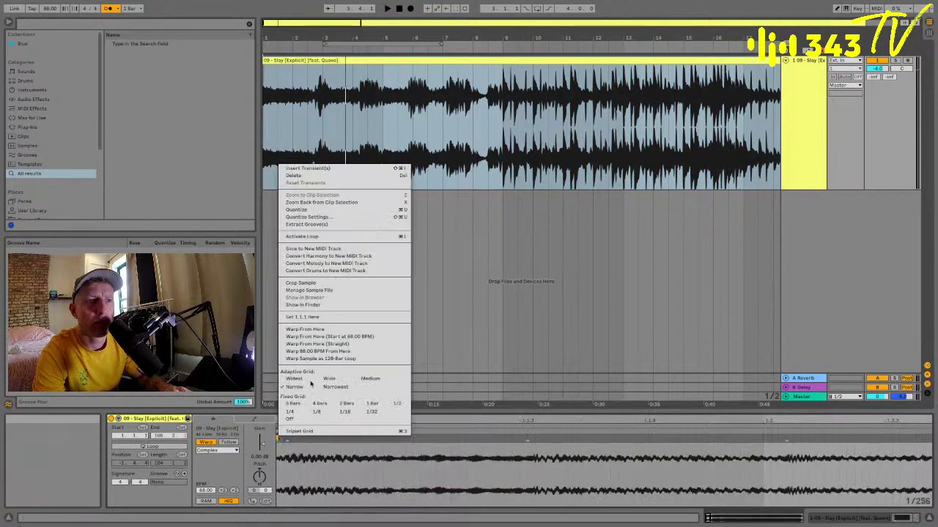
click(304, 317)
right_click(280, 437)
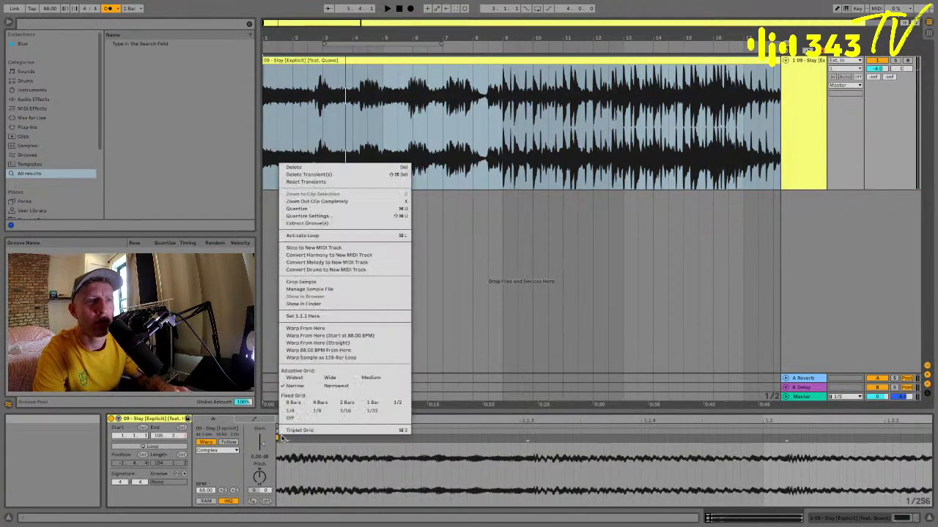
click(308, 351)
Add warp markers to the Slay clip on the downbeats of bars 9 and 21, auditioning each position.
drag(361, 422, 398, 439)
click(437, 438)
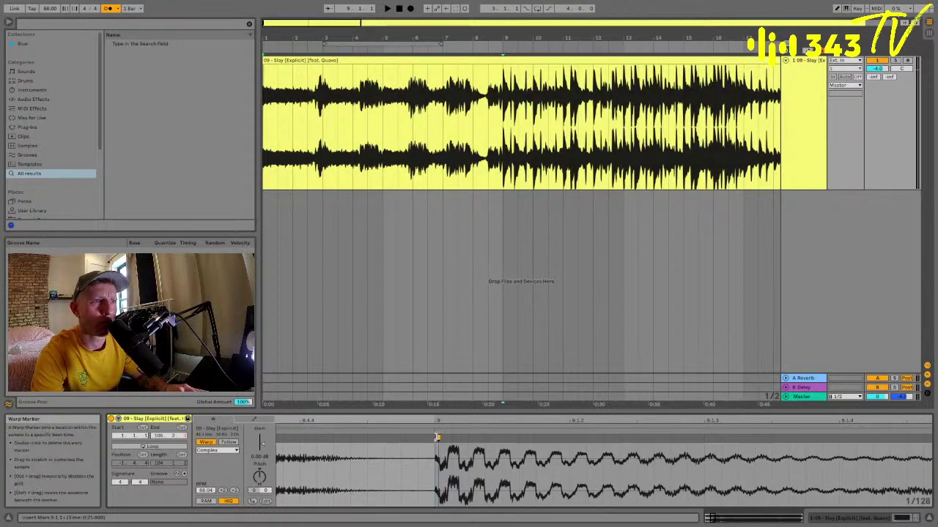
key(space)
mouse_move(436, 421)
mouse_down()
mouse_move(433, 410)
mouse_move(440, 418)
mouse_up()
key(space)
click(379, 439)
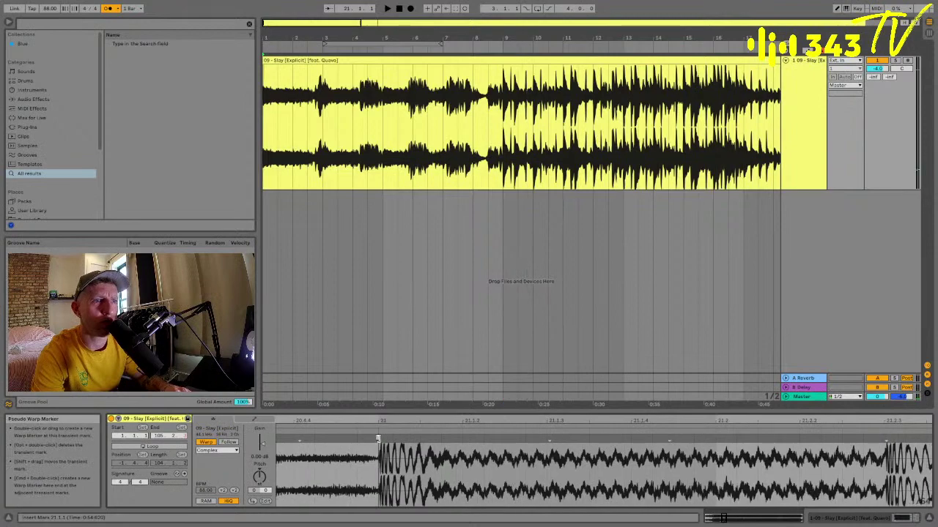
key(space)
double_click(409, 420)
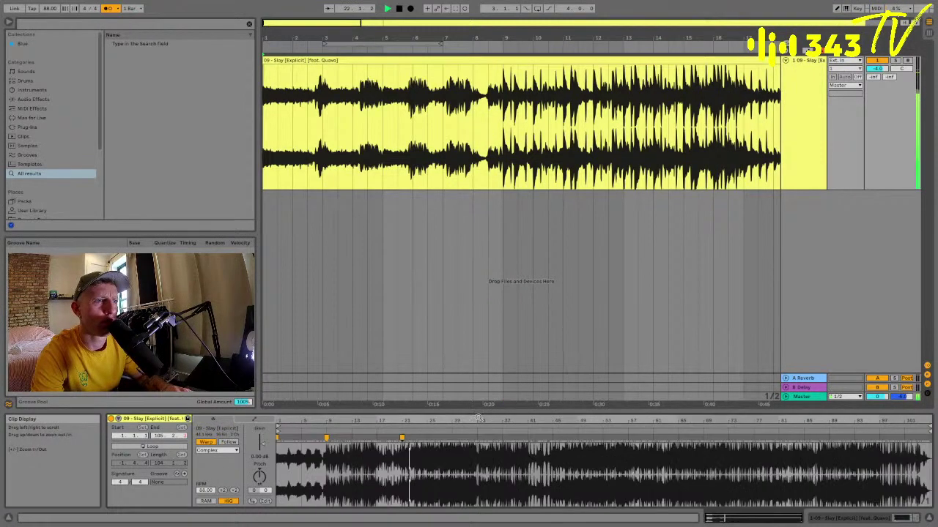
Pin the kick transients at bars 45 and 69 of the Slay clip with warp markers.
drag(555, 420, 575, 420)
click(580, 433)
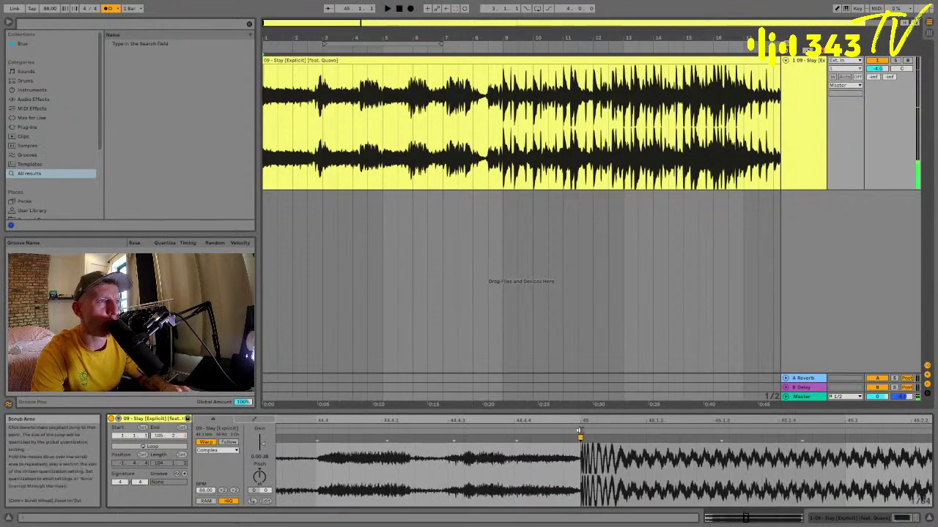
double_click(581, 420)
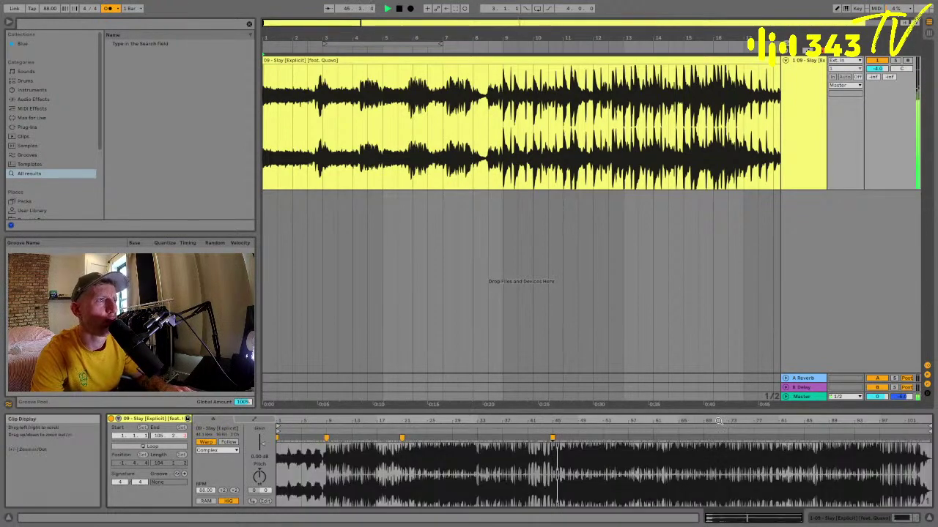
drag(719, 421, 649, 433)
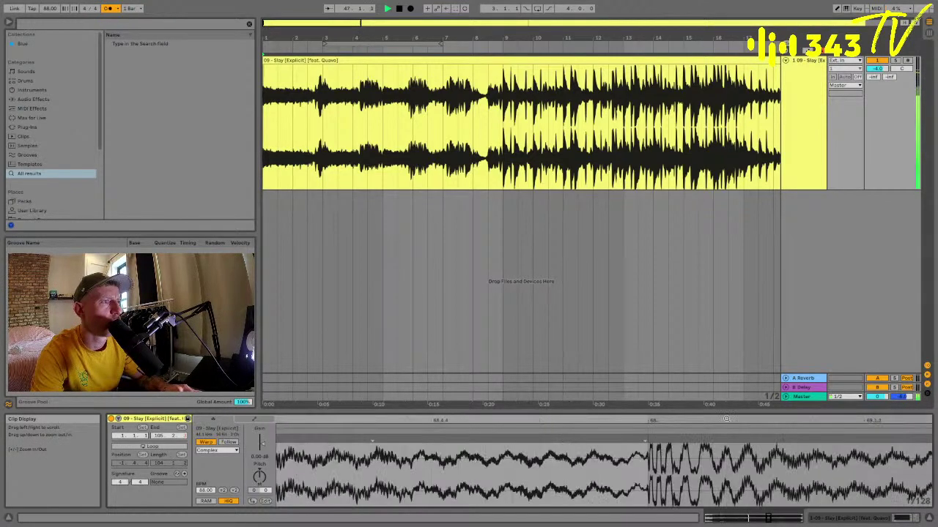
double_click(647, 439)
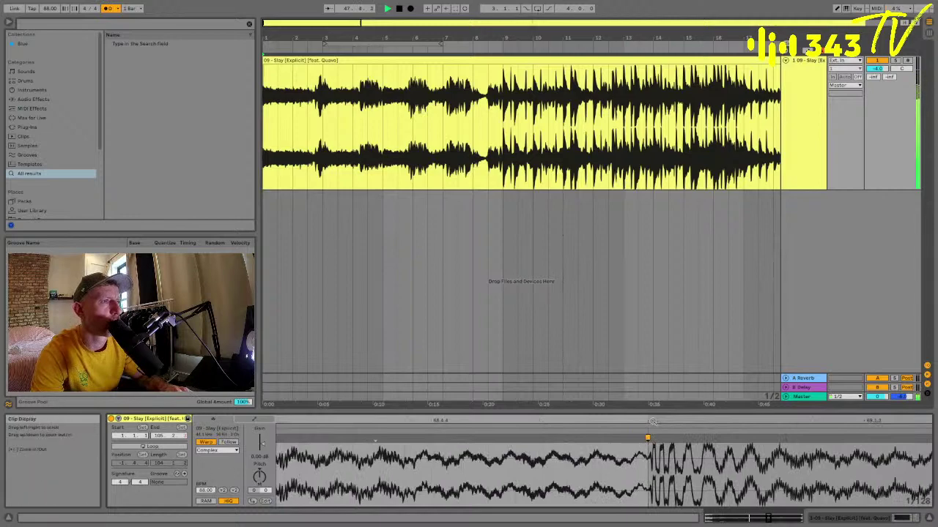
double_click(702, 421)
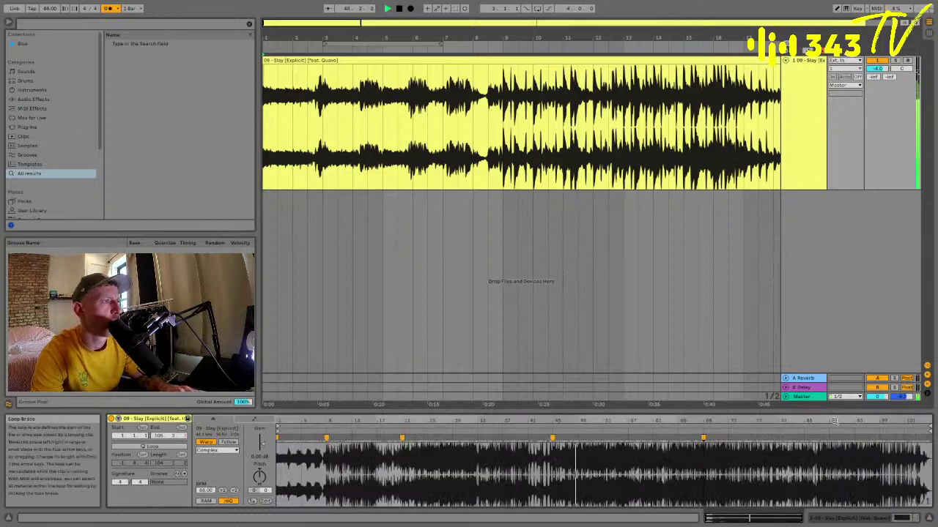
Add warp markers at bars 89 and 101 of the Slay clip and play the track to check its timing.
drag(704, 421, 776, 438)
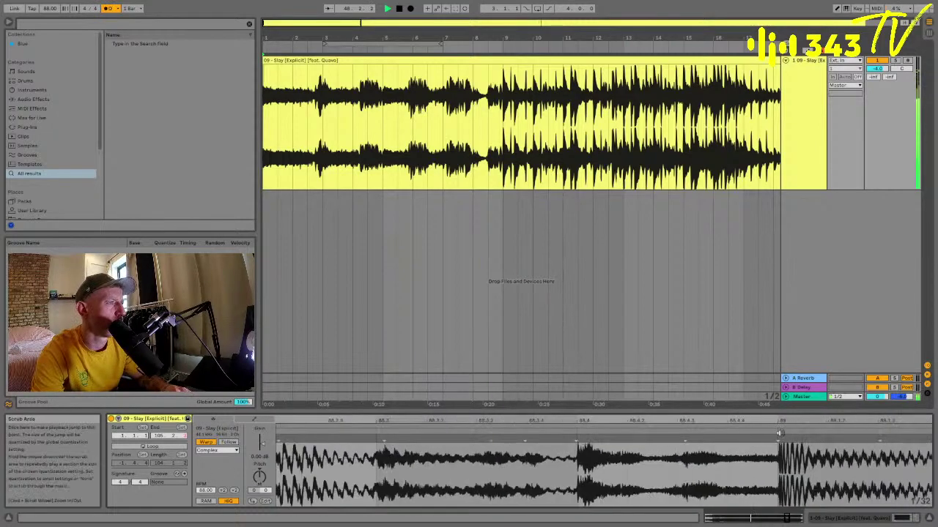
double_click(777, 422)
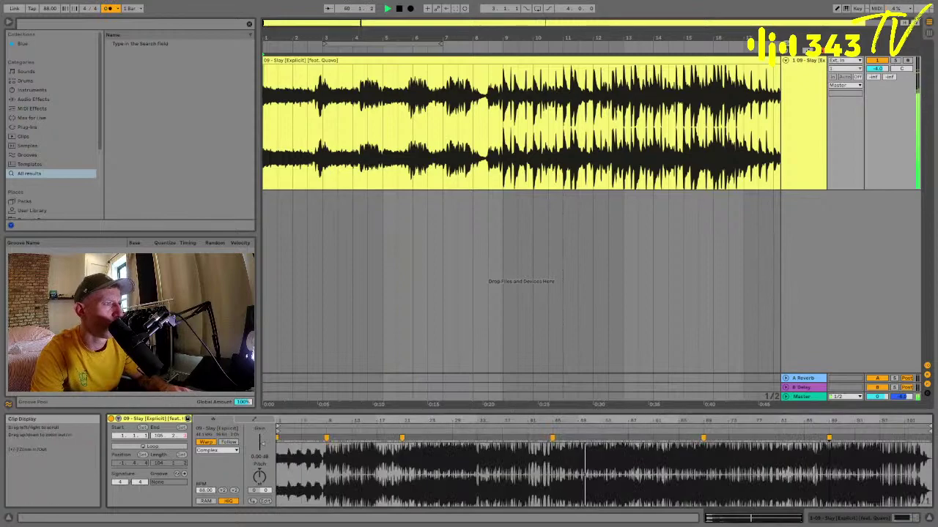
drag(885, 422, 869, 439)
double_click(869, 423)
key(space)
key(space)
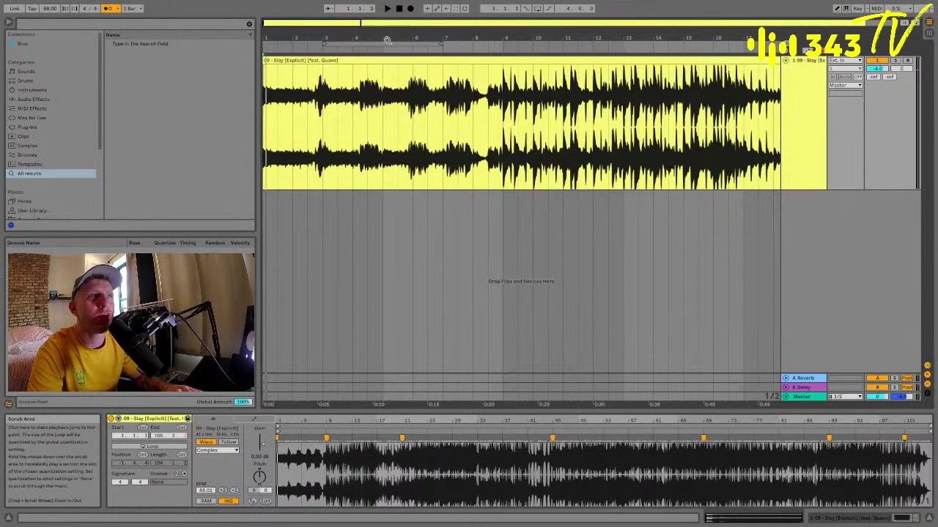
Loop the first eight bars of the arrangement, select the whole Slay clip and audition its opening.
scroll(365, 140, down, 3)
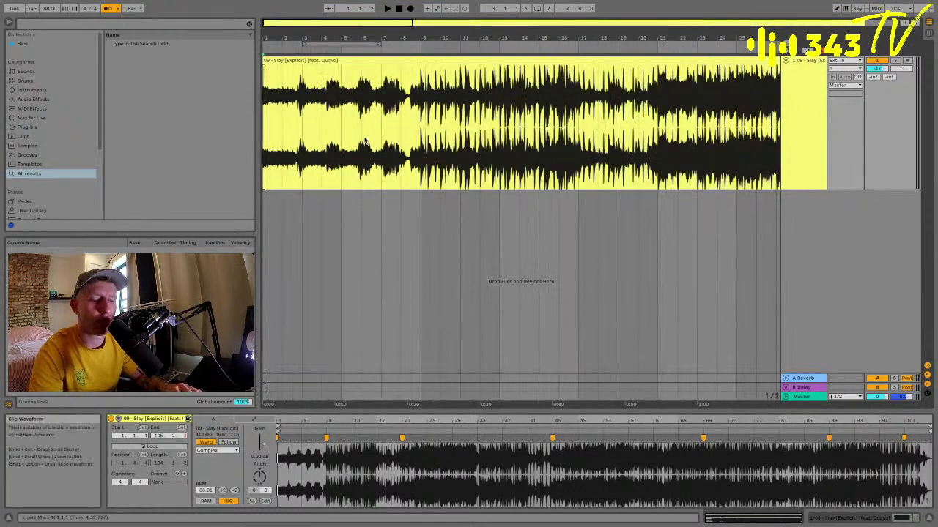
drag(422, 132, 173, 156)
key(ctrl+l)
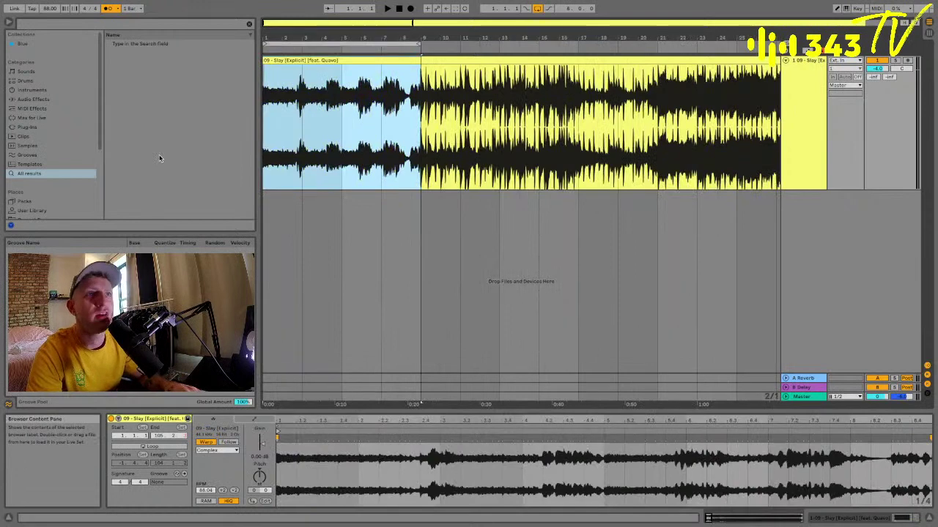
click(320, 61)
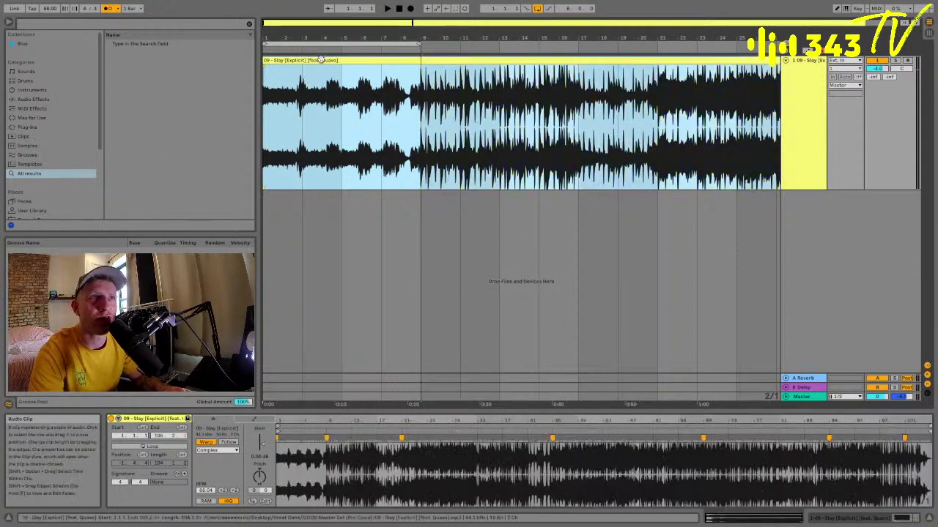
key(space)
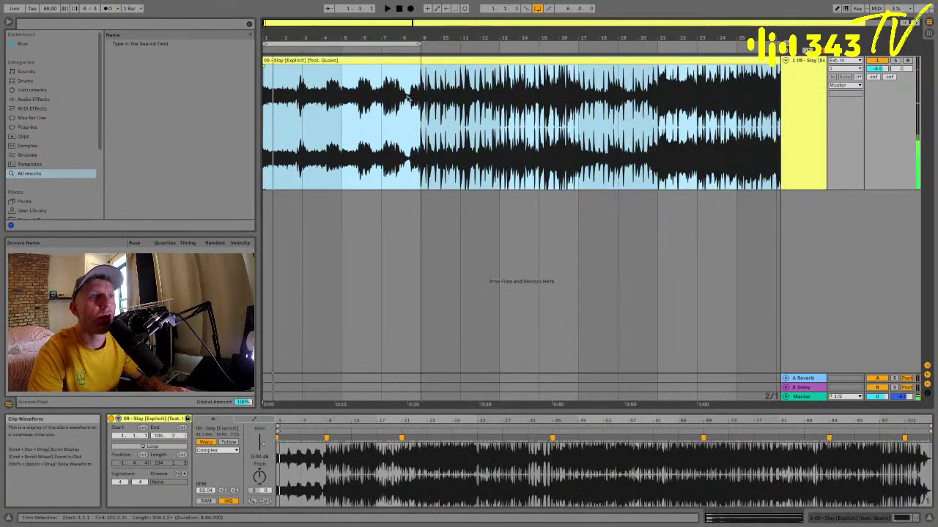
key(space)
key(ctrl+e)
click(396, 61)
key(super+z)
click(418, 62)
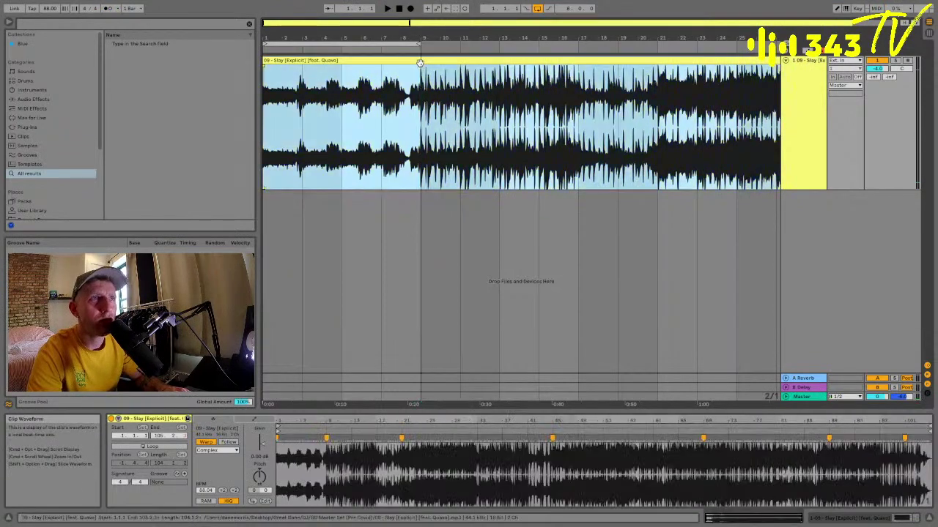
drag(354, 35, 284, 37)
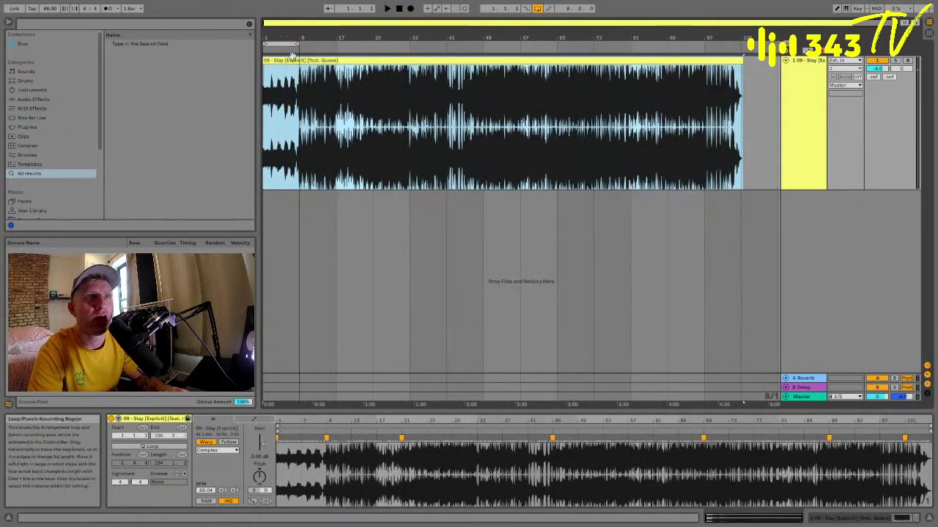
Loop the whole Slay clip and save the set as "slay remix" in a new December folder inside 2021 Sessions.
click(293, 61)
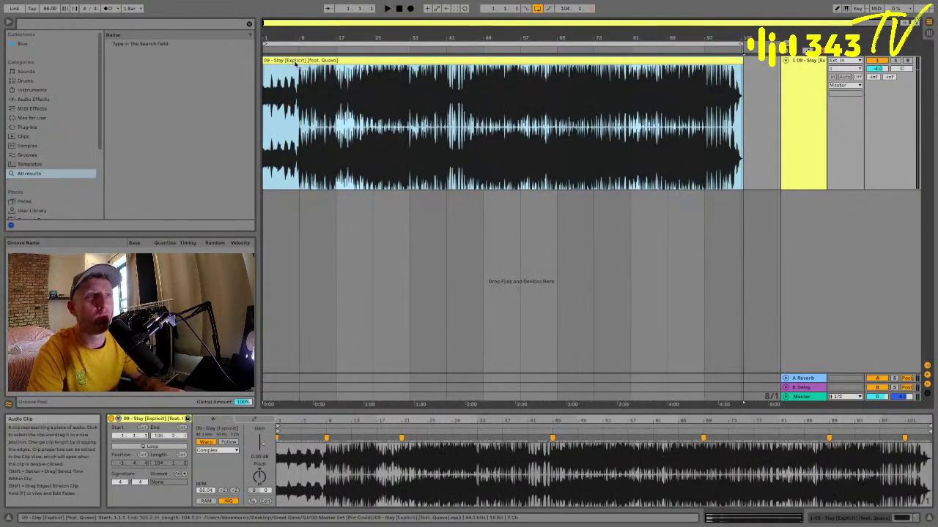
key(super+s)
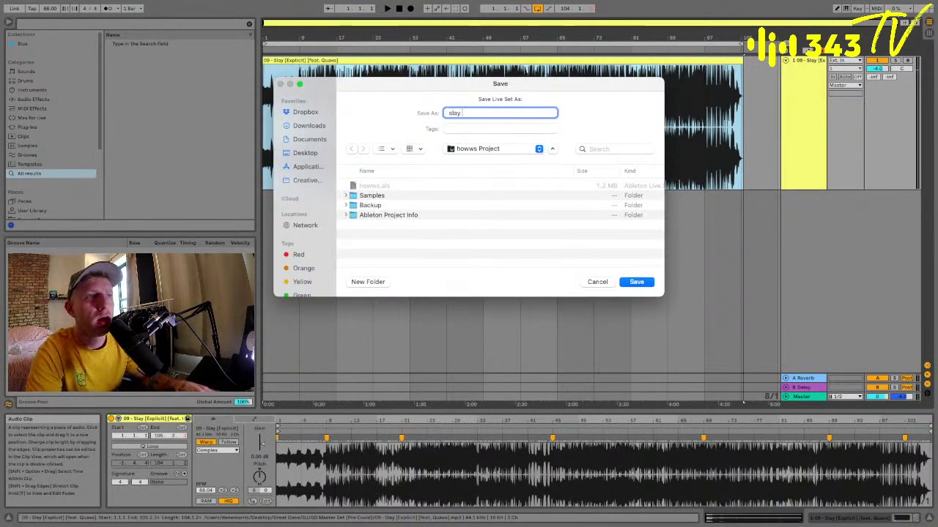
click(481, 150)
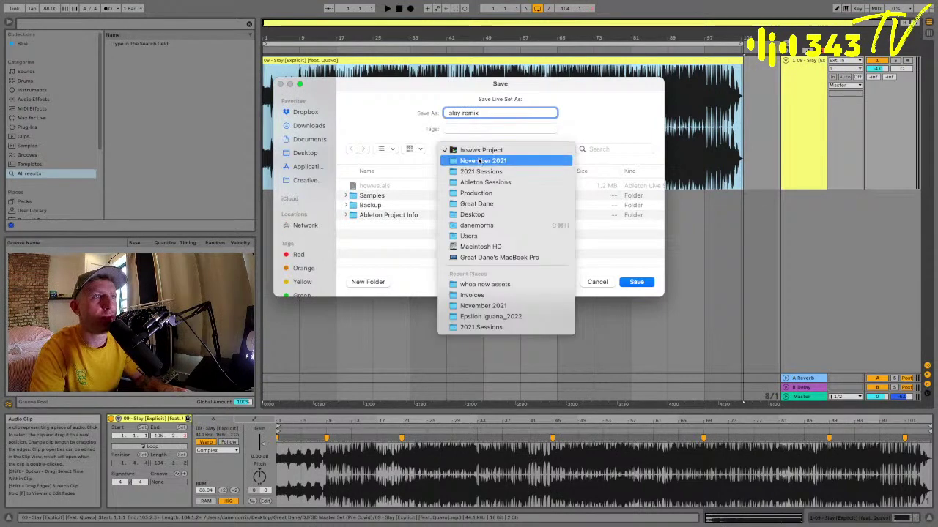
click(480, 158)
click(476, 152)
click(473, 161)
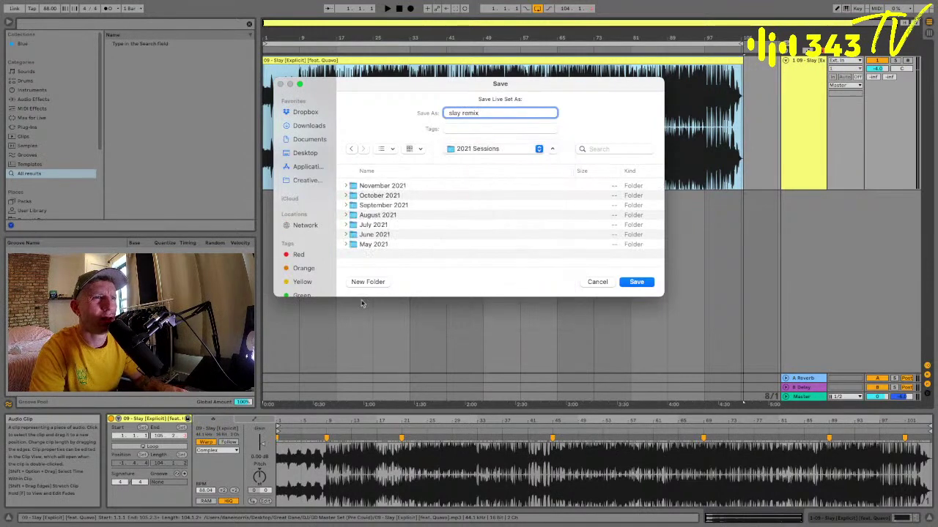
click(366, 282)
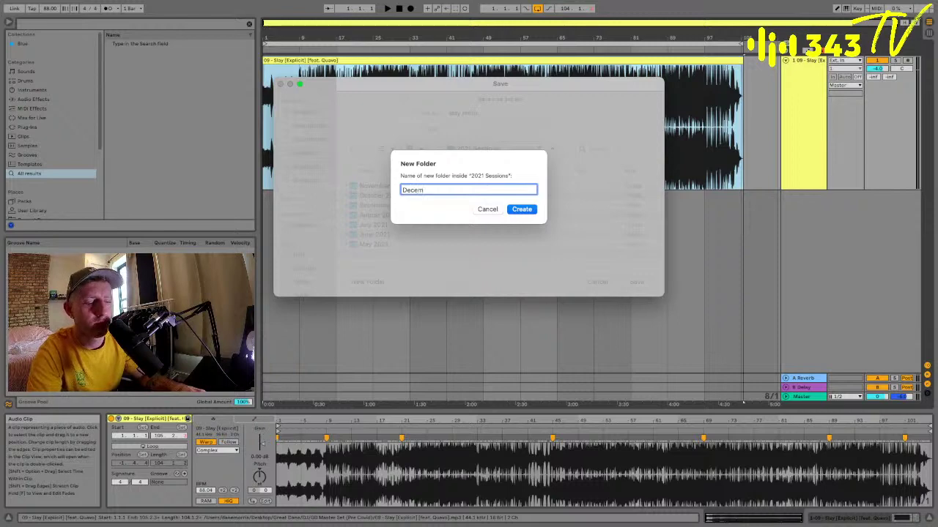
click(521, 210)
click(635, 284)
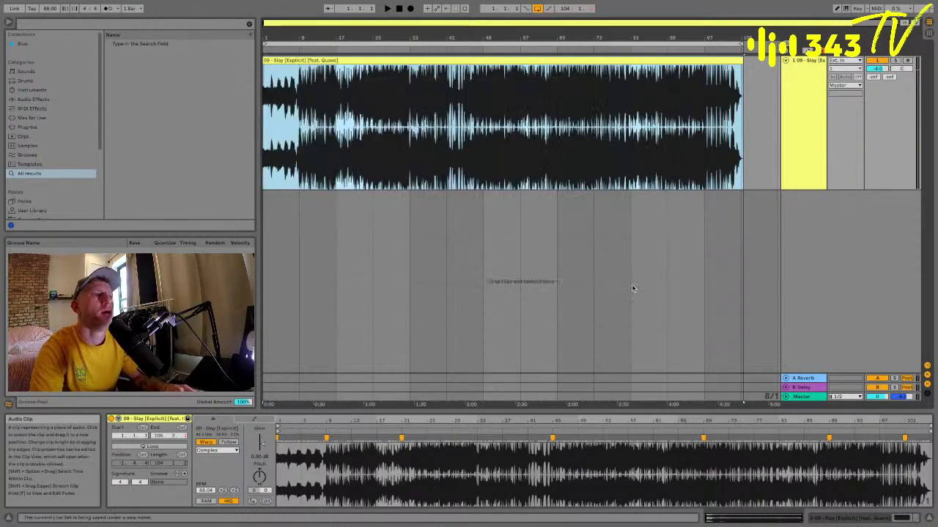
Audition the Slay clip from bar 9 onward and loop the four bars starting at bar 21.
click(299, 121)
key(space)
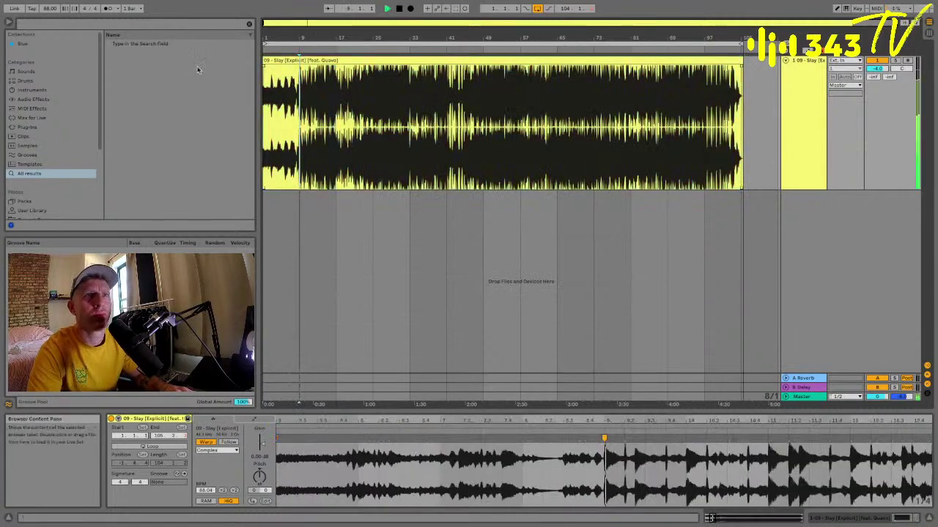
drag(299, 36, 299, 55)
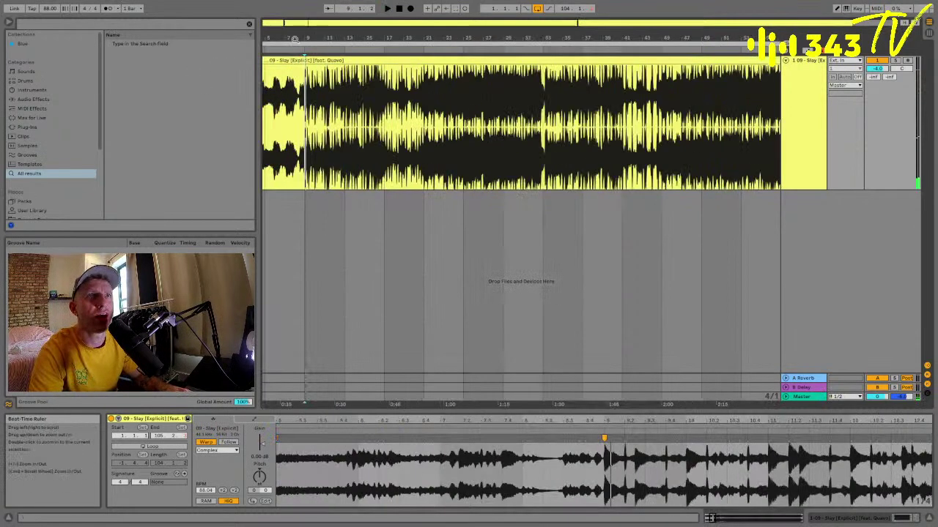
drag(304, 95, 454, 99)
click(383, 98)
key(space)
scroll(443, 105, right, 1)
click(410, 101)
key(space)
key(space)
key(super+l)
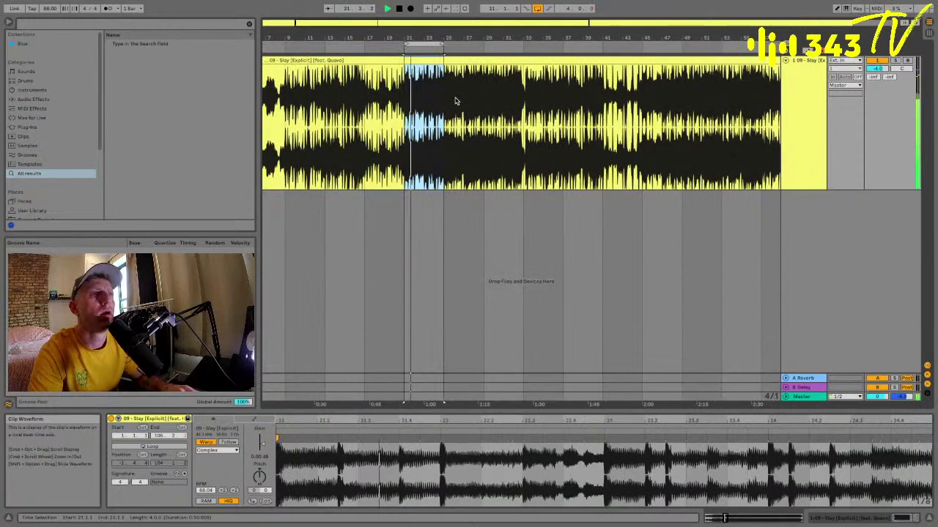
Set the project tempo to 100 BPM.
drag(54, 11, 53, 1)
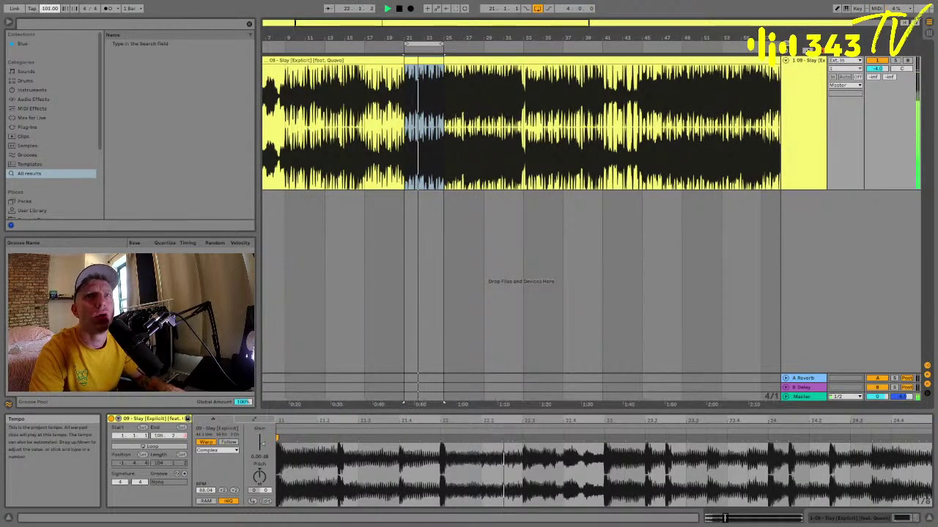
text(100)
key(Return)
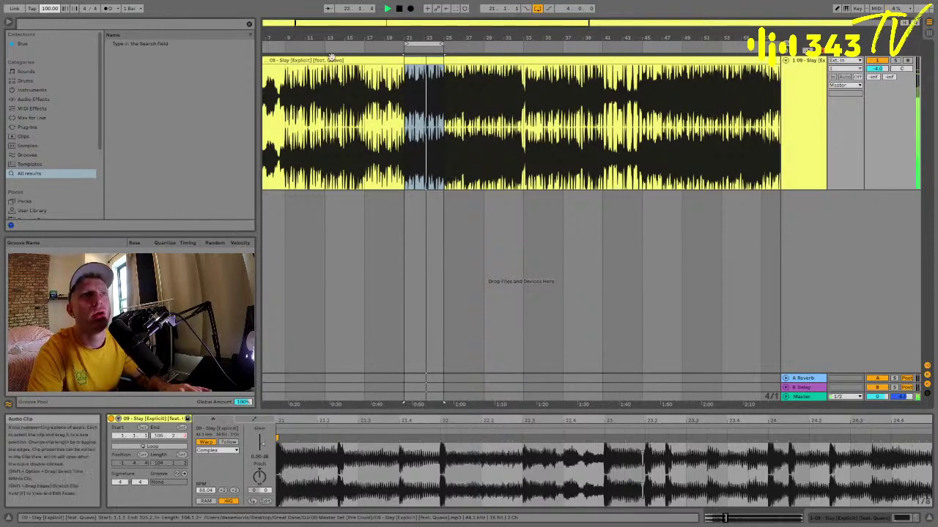
Low-cut the Slay track at about 107 Hz with EQ Eight's first band, moving the four-bar loop to bar 25.
click(414, 107)
click(808, 109)
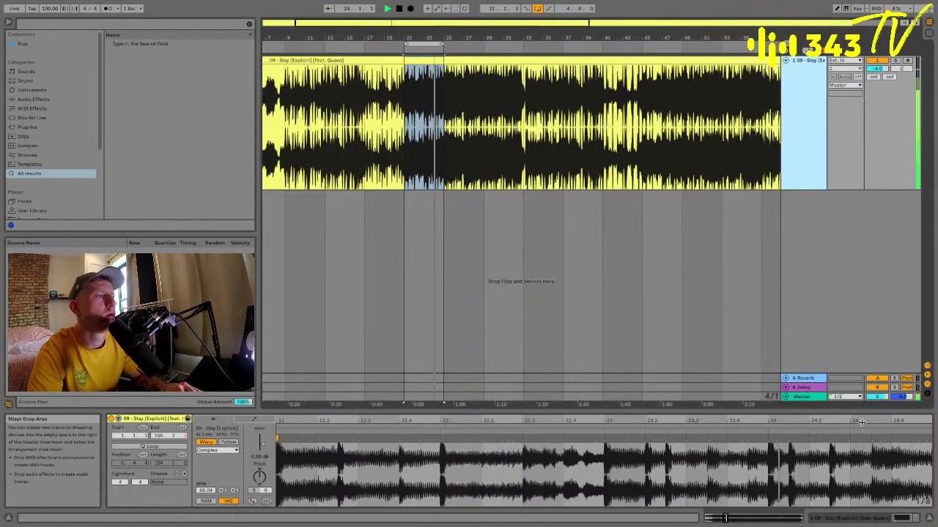
click(851, 521)
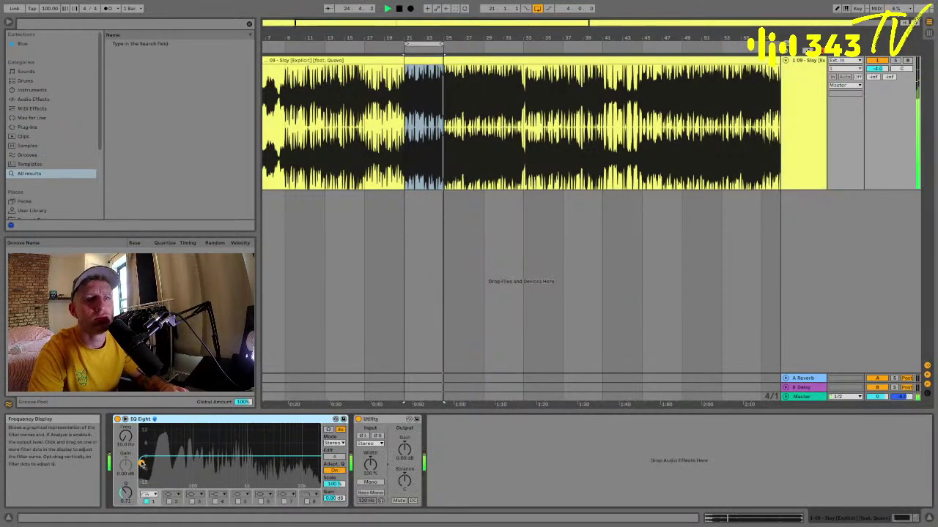
drag(220, 464, 213, 471)
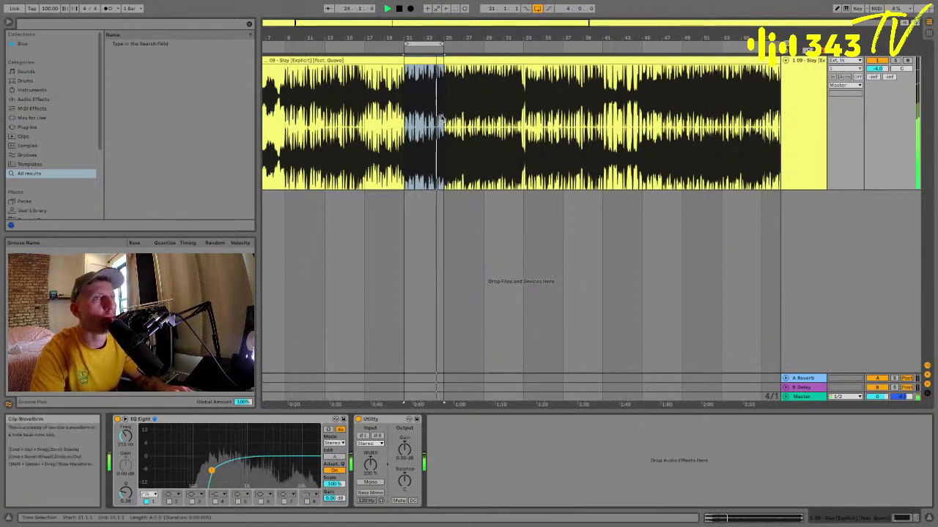
drag(427, 41, 481, 43)
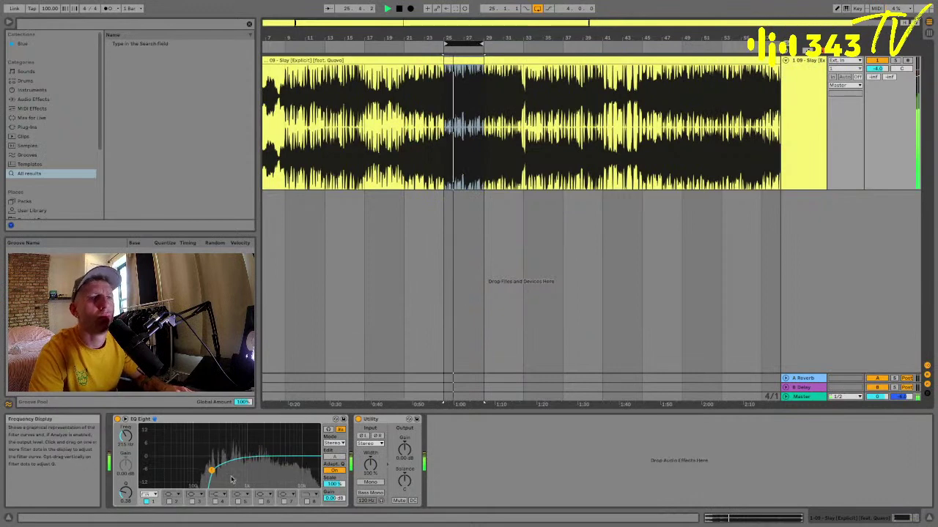
drag(210, 472, 202, 474)
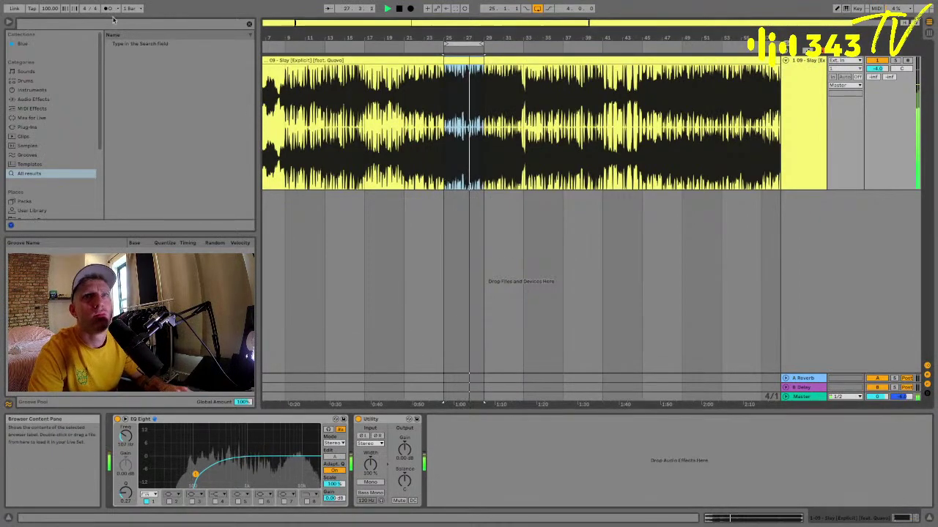
Add an audio track below the Slay track and extend the loop to the eight bars from 25 to 33.
click(794, 93)
key(super+t)
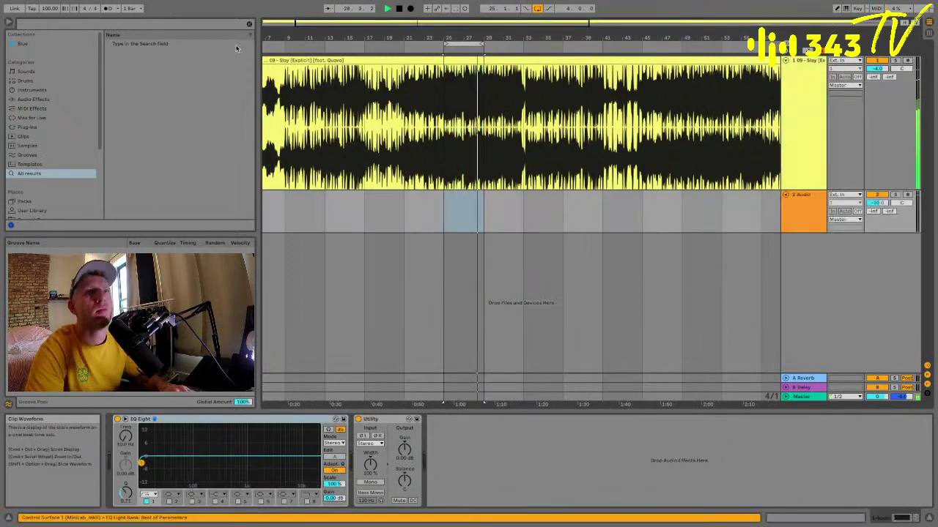
drag(481, 44, 521, 44)
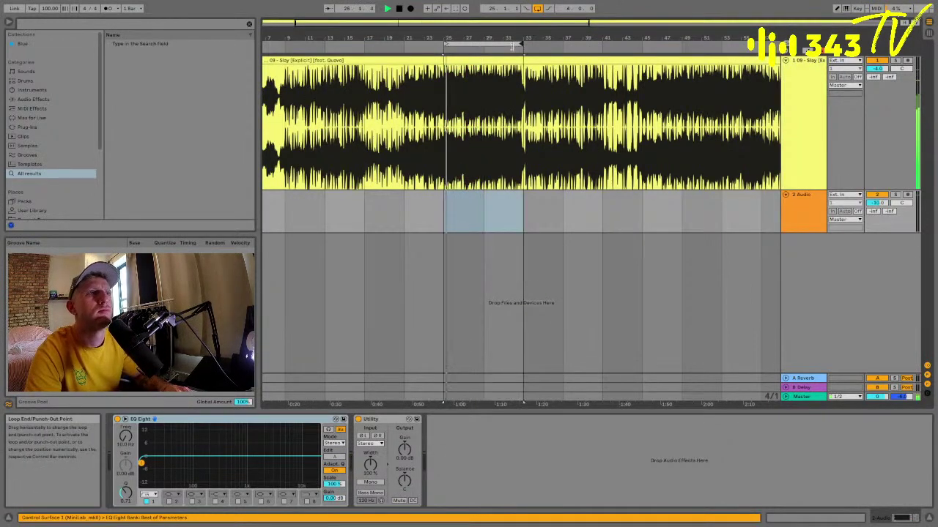
key(z)
click(414, 195)
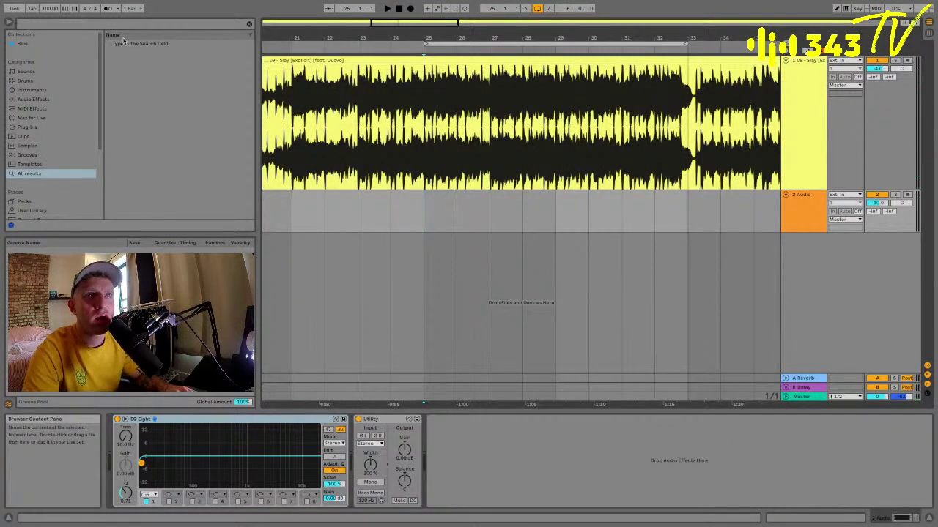
Search for kick samples, audition several and place "XLNT-FOMO - Kick 01 - House - B.wav" on the new track at bar 25.
text(kick)
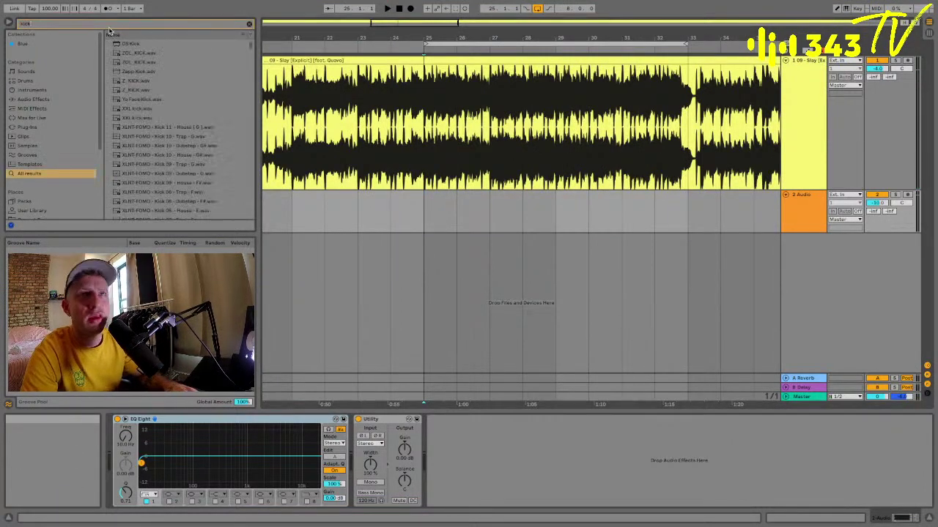
scroll(167, 169, down, 2)
click(167, 167)
click(157, 129)
click(147, 82)
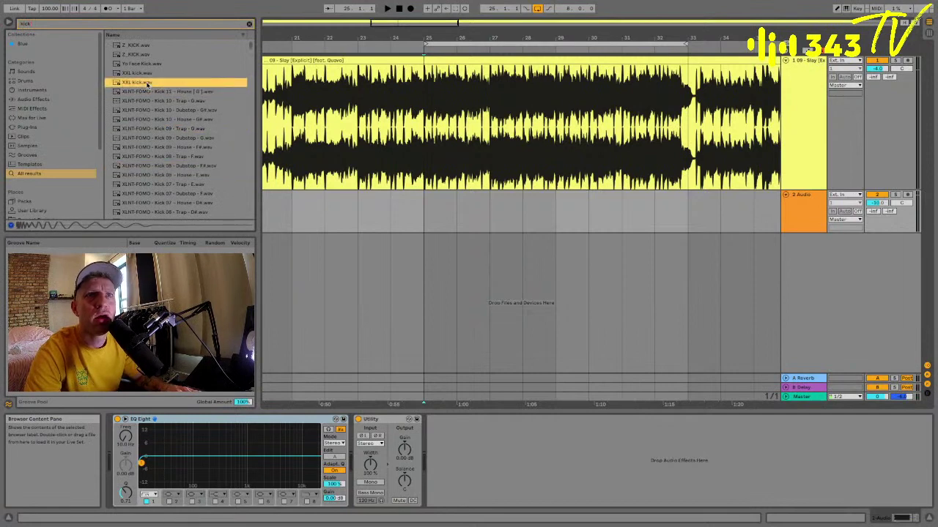
scroll(177, 194, down, 5)
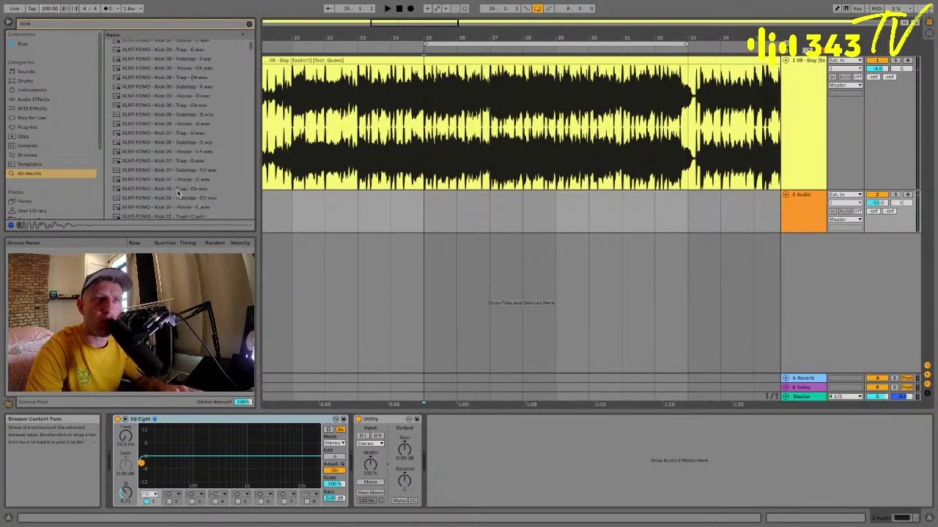
click(152, 115)
click(171, 107)
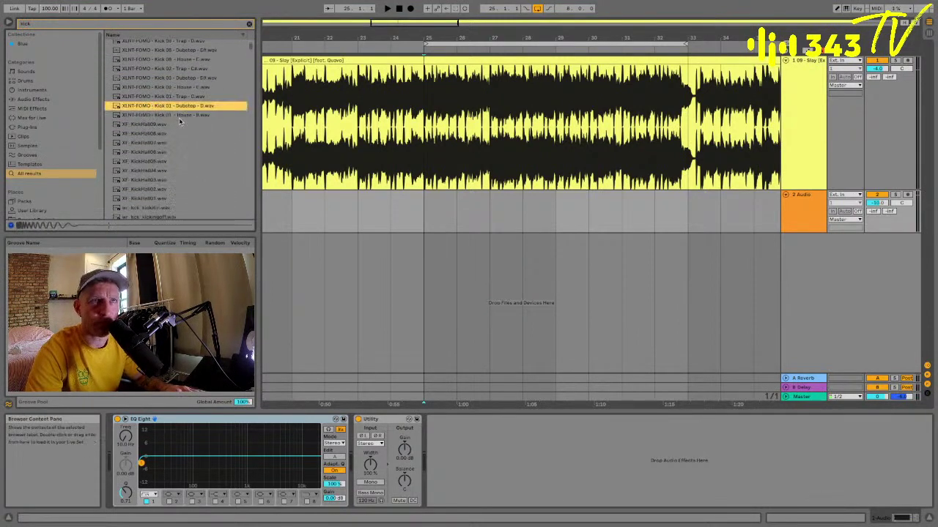
click(176, 124)
click(175, 115)
drag(443, 242, 441, 213)
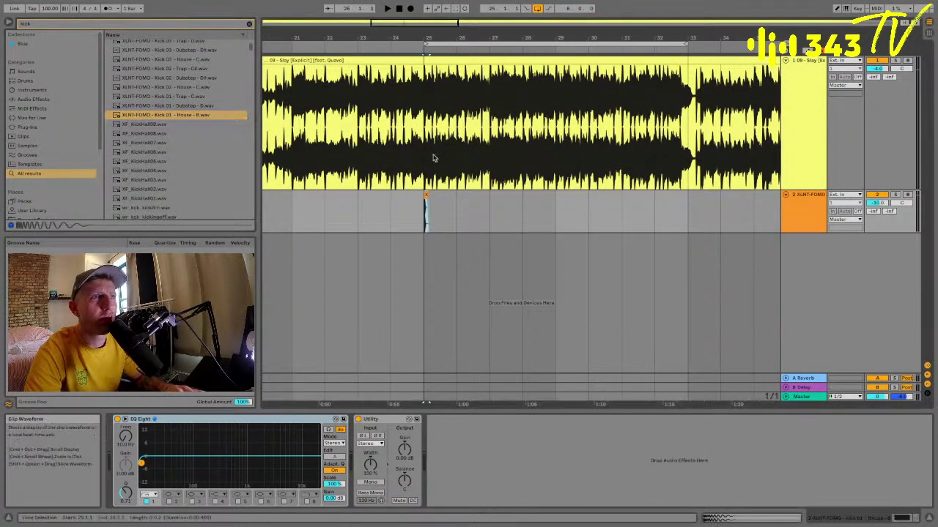
Narrow the grid to 1/8 and trim the kick clip to an eighth note.
drag(426, 36, 427, 110)
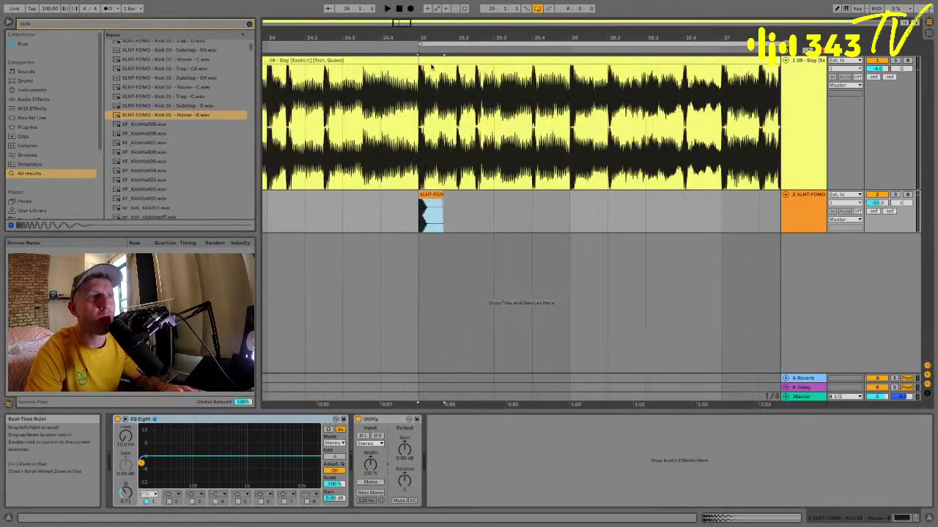
click(438, 188)
click(442, 196)
key(super+1)
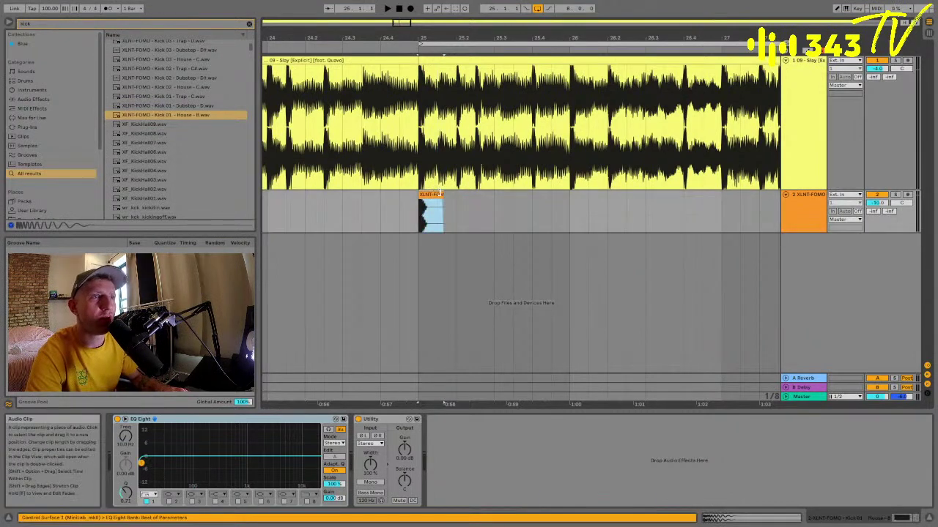
drag(442, 196, 438, 196)
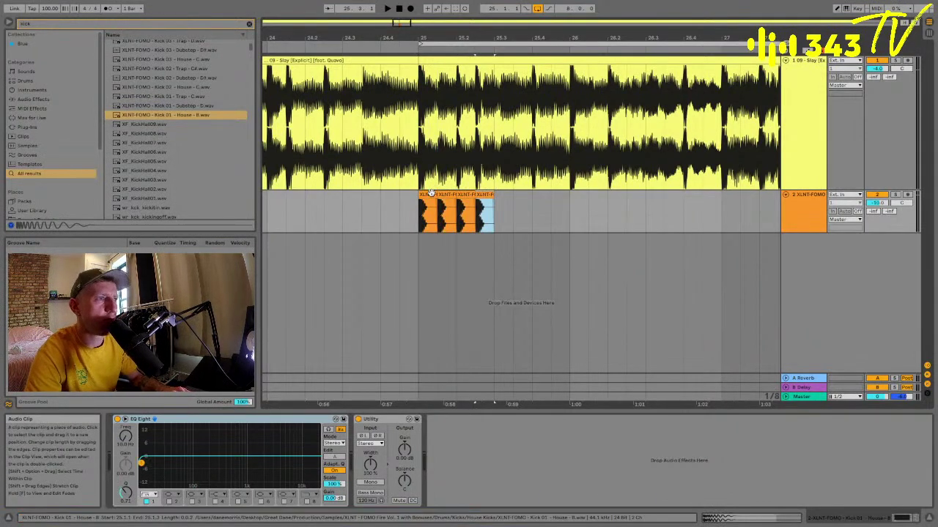
Undo the kick copies spaced an eighth note apart.
key(super+z)
key(super+z)
key(super+z)
key(super+z)
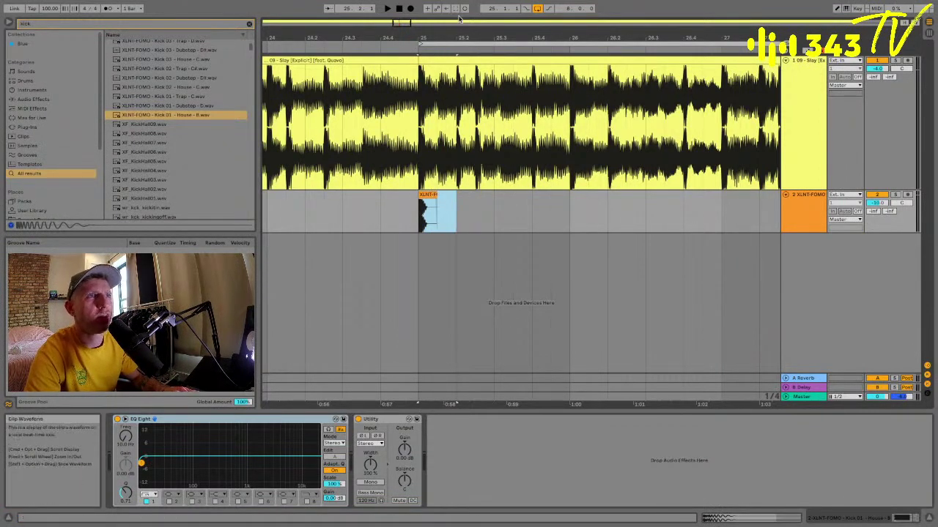
Duplicate the one-beat kick selection so a kick falls on every beat of bars 25 and 26.
scroll(497, 174, down, 5)
key(super+d)
key(super+d)
key(super+d)
key(super+d)
key(super+d)
key(super+d)
key(super+d)
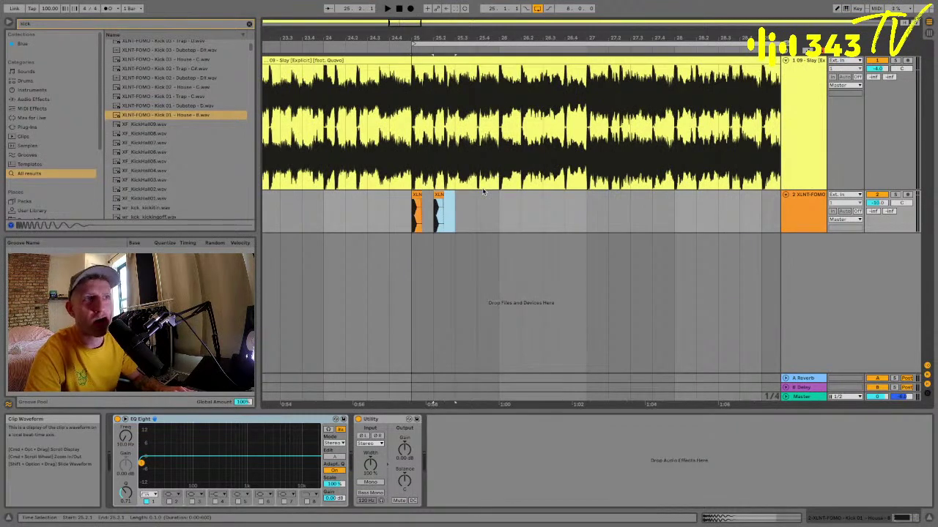
Play the kick with the Slay track from bar 25 and raise the kick track's volume to about -6 dB.
click(424, 212)
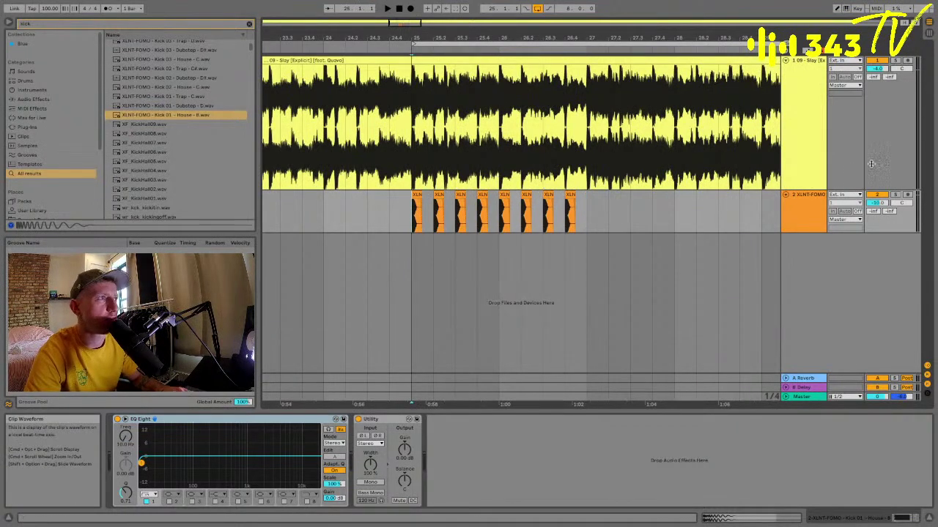
key(space)
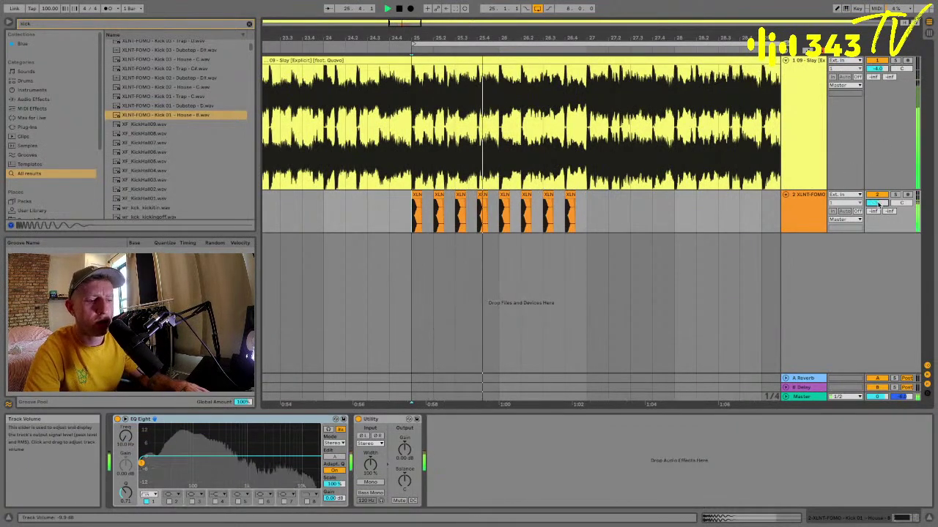
drag(879, 205, 878, 200)
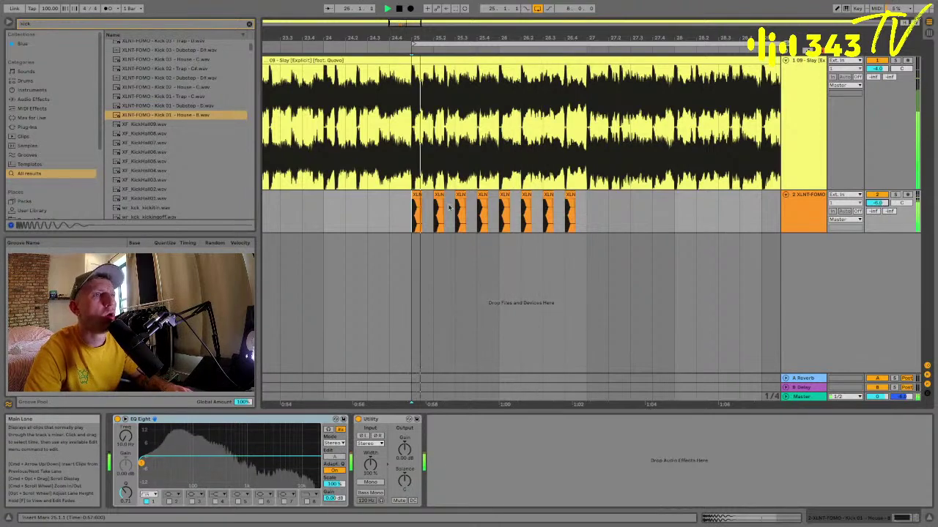
Duplicate the two-bar kick pattern until it fills the eight-bar loop up to bar 33.
drag(408, 214, 586, 219)
key(super+d)
drag(589, 38, 588, 25)
key(super+d)
key(super+d)
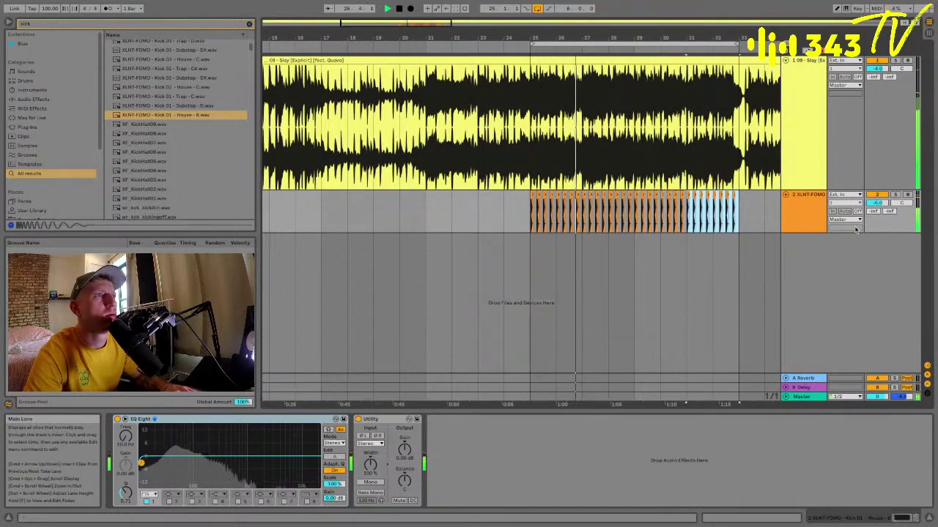
Add a Compressor to the Slay track after its Utility and enable its external sidechain.
click(820, 109)
click(162, 24)
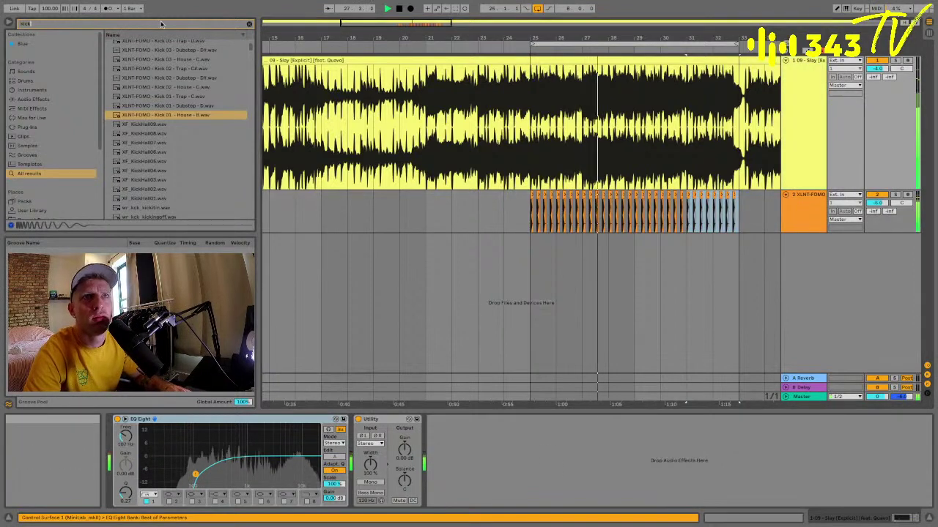
text(compres)
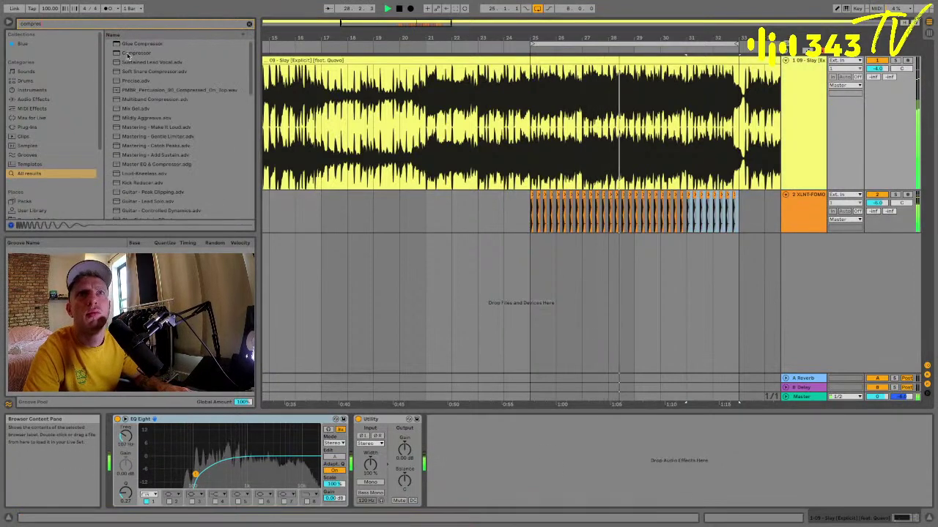
double_click(137, 53)
click(438, 419)
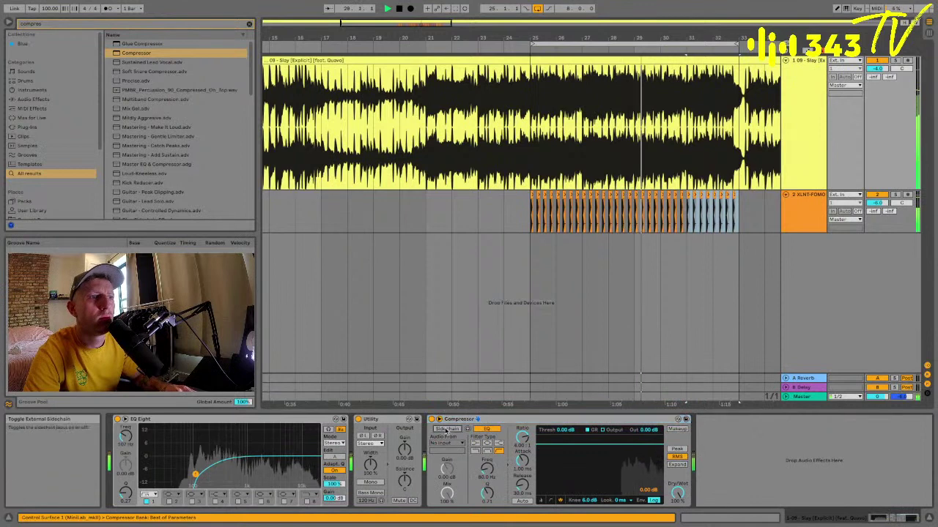
click(446, 444)
click(584, 327)
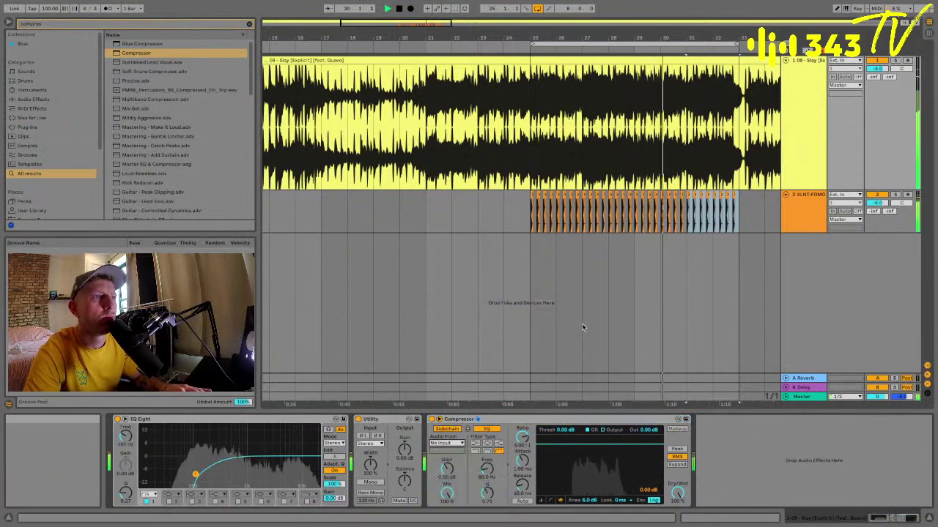
Rename the kick sample's track as Kick and move it above the Slay track.
click(811, 216)
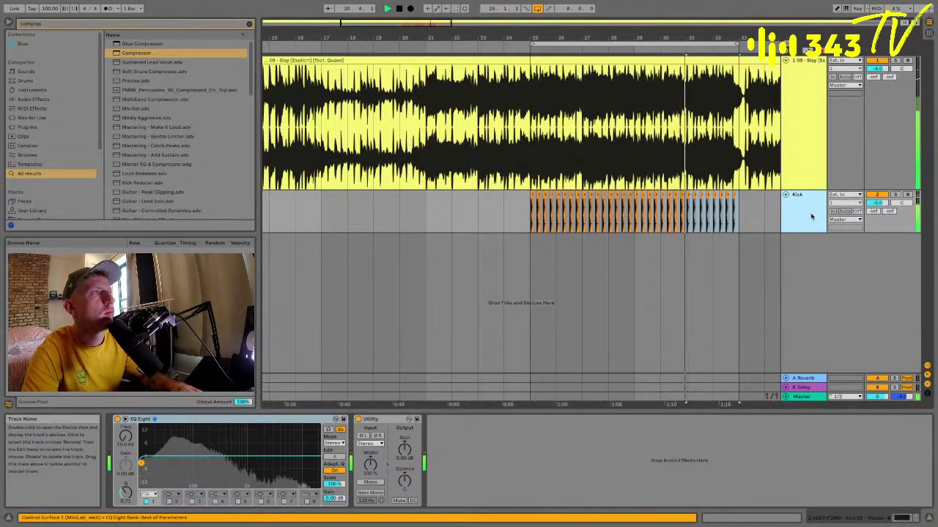
drag(811, 216, 806, 64)
Set the Slay track's Compressor to take its sidechain signal from the Kick track, Post FX.
click(815, 156)
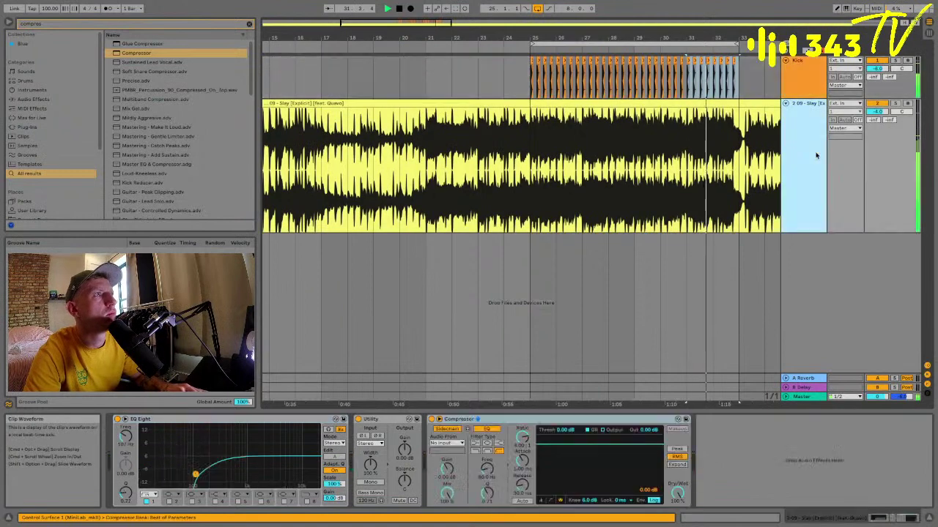
click(447, 443)
click(449, 452)
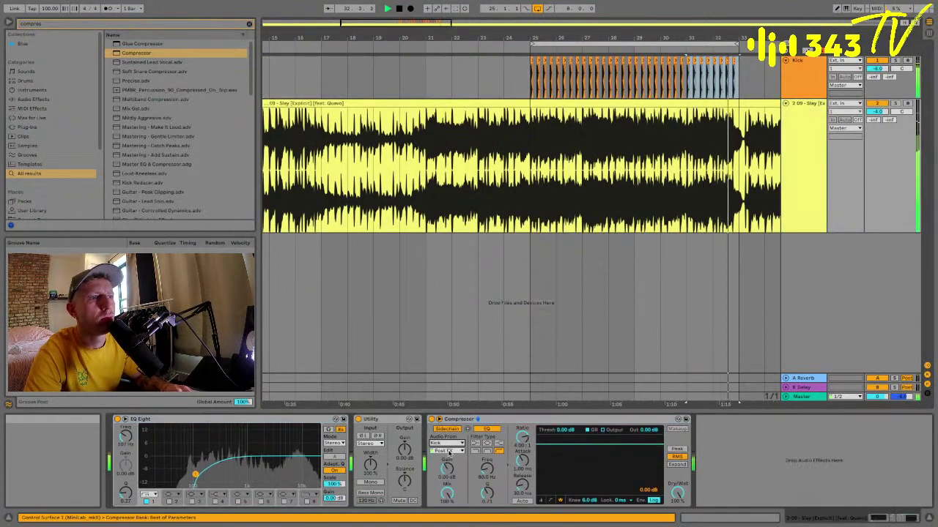
Set the Compressor's threshold to about -45.5 dB, attack to 0.01 ms, release to 20 ms and knee to 2.4 dB, raising its ratio and sidechain filter frequency.
click(551, 500)
drag(617, 442, 556, 486)
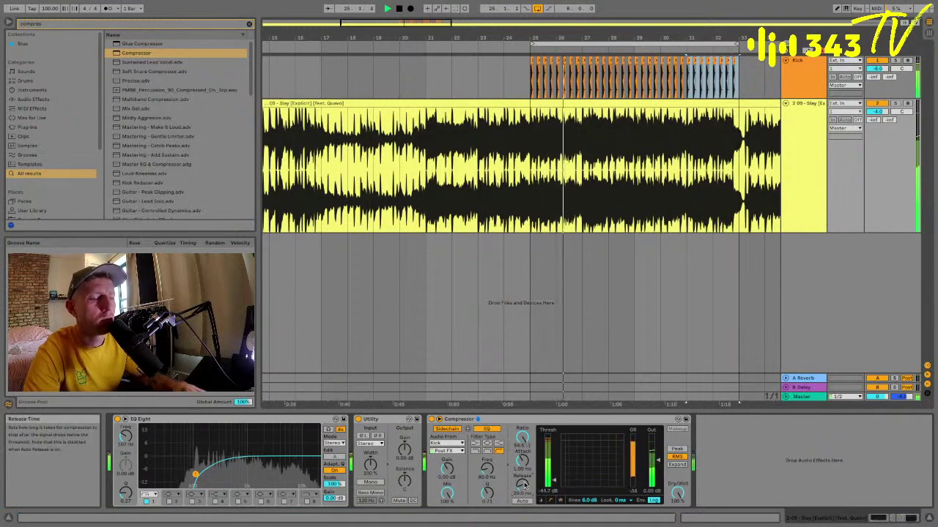
drag(490, 467, 489, 449)
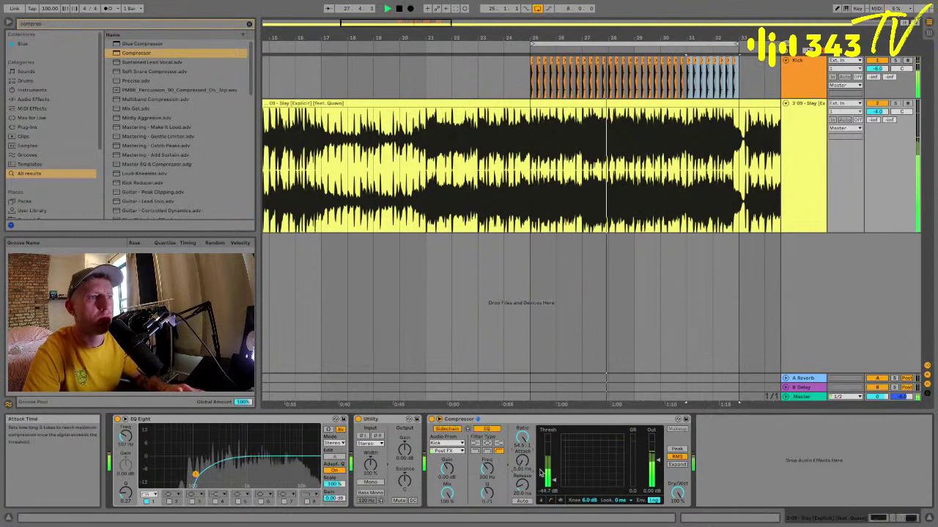
drag(589, 500, 589, 512)
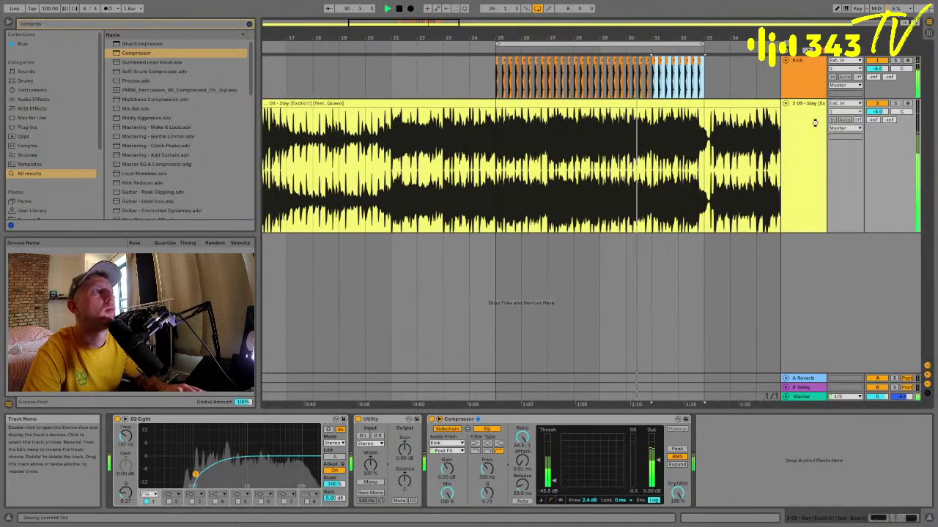
Insert an empty audio track below the Kick track and search the instruments for "wave".
click(811, 84)
key(super+t)
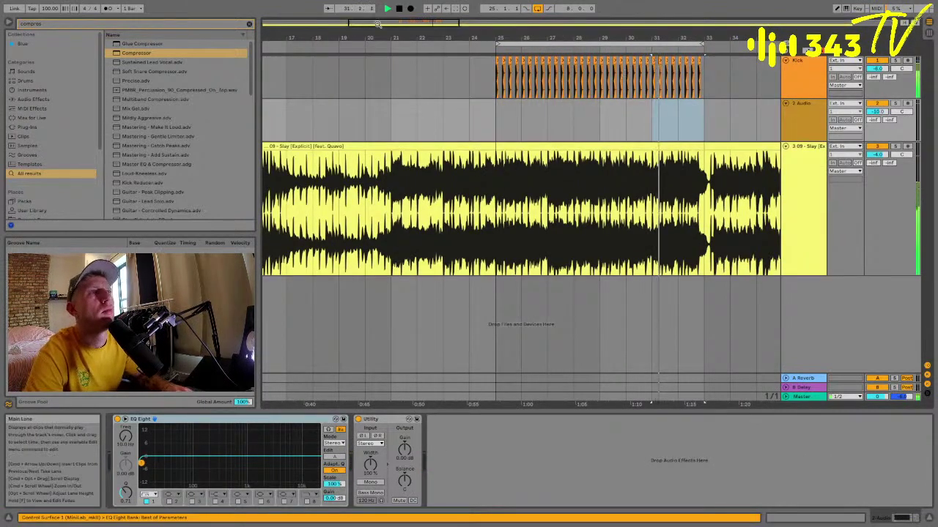
click(228, 24)
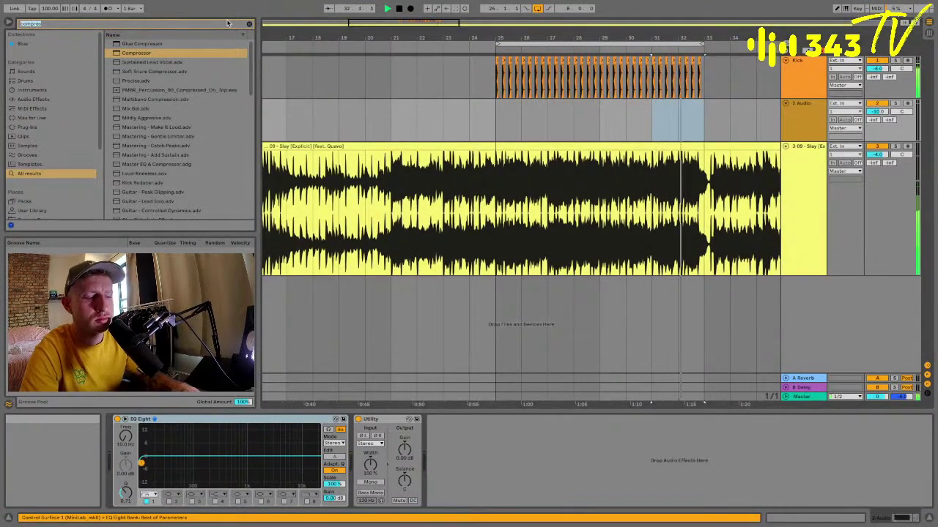
text(auv)
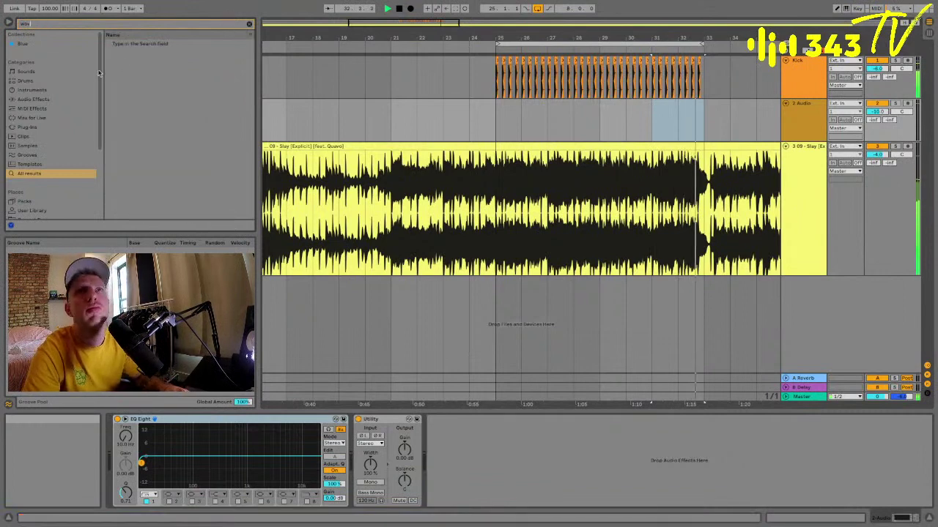
text(e)
click(33, 90)
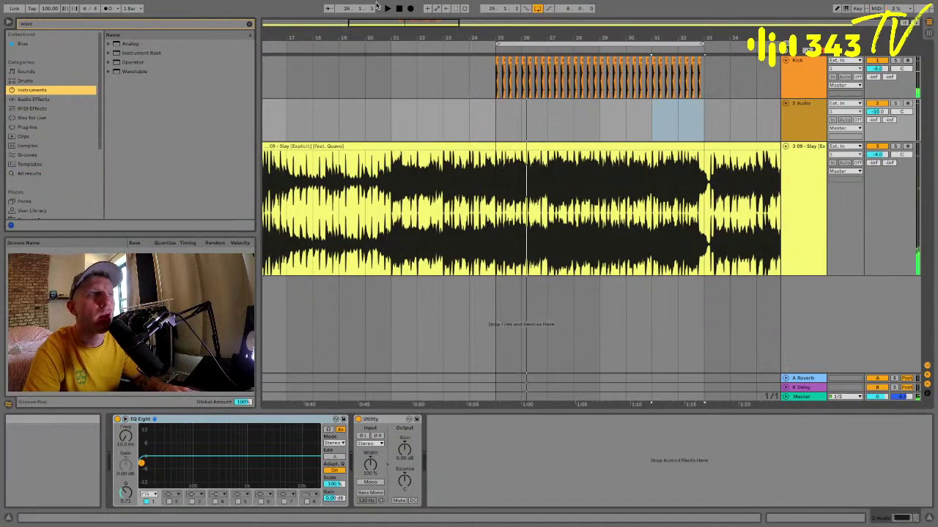
Split the Slay clip at bar 9 to separate its eight-bar intro.
scroll(422, 117, down, 4)
scroll(423, 117, left, 5)
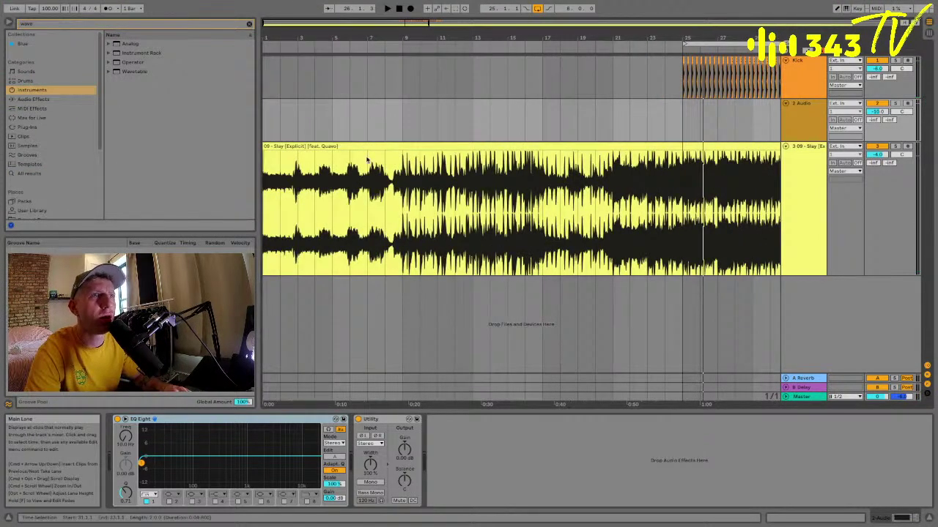
click(400, 187)
key(super+e)
Convert the harmony of the eight-bar Slay intro clip to a new MIDI track.
click(355, 147)
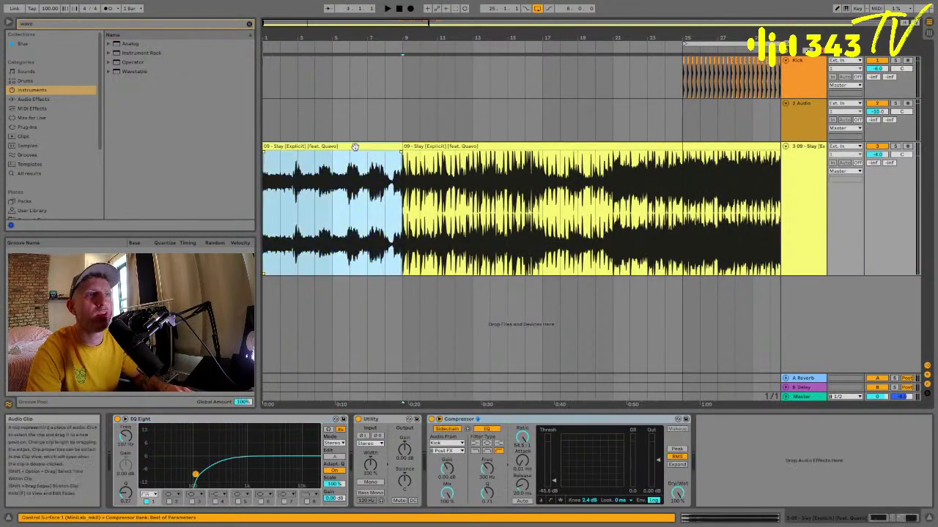
right_click(350, 150)
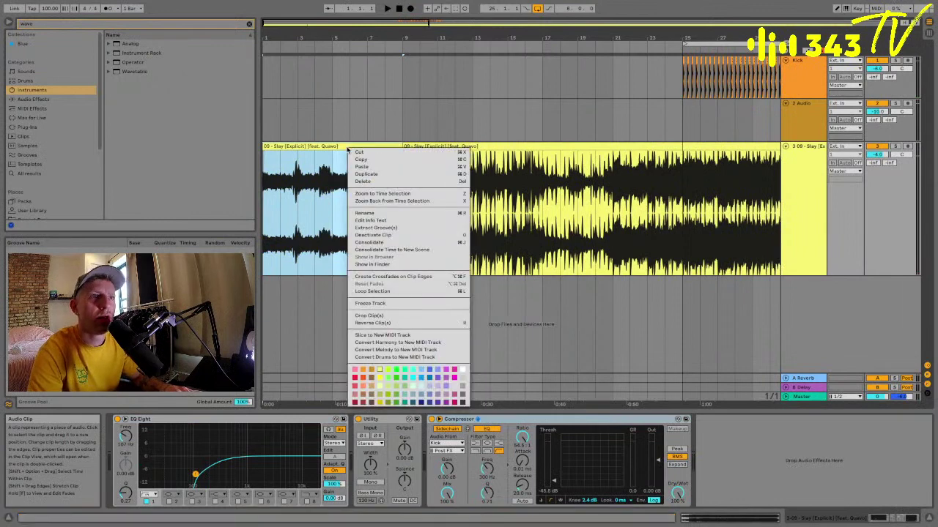
click(367, 343)
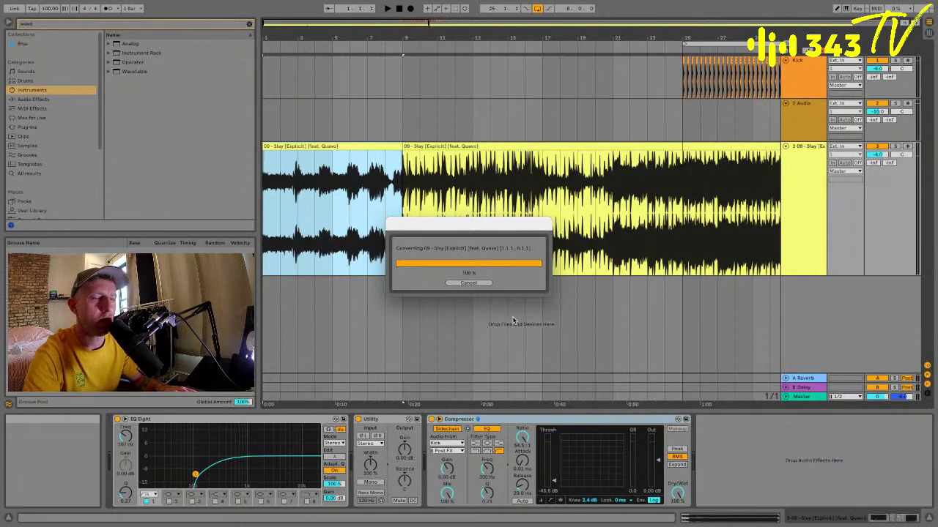
Solo the converted harmony track, play its clip looped over bars 1 to 9 and examine its notes in an enlarged piano roll.
click(785, 281)
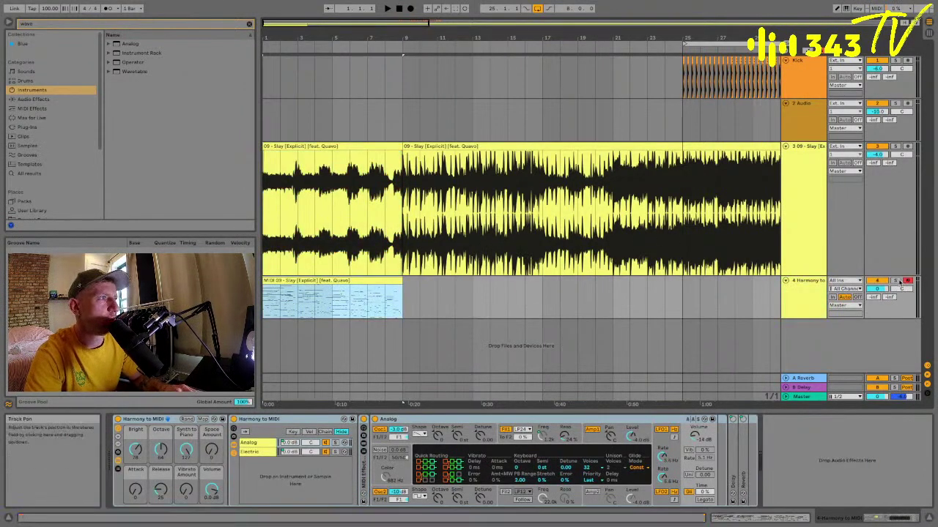
click(894, 280)
key(space)
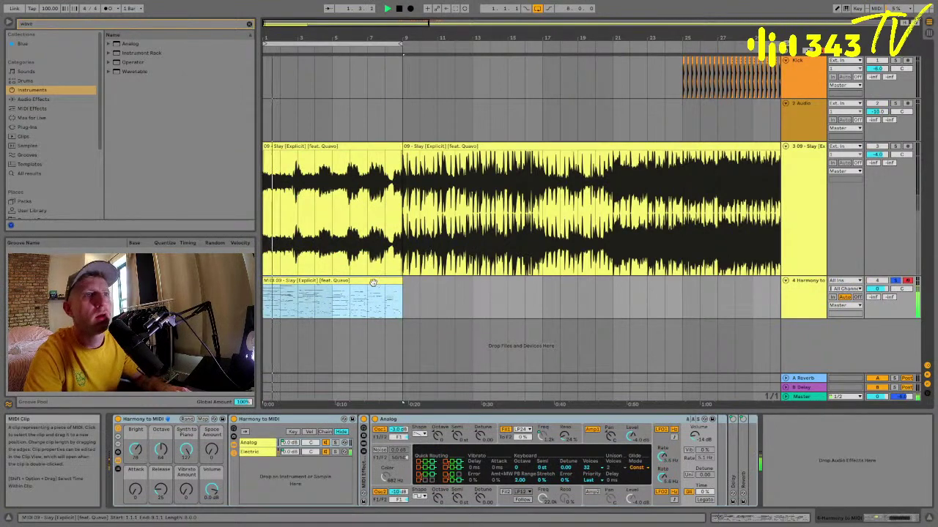
double_click(378, 281)
drag(438, 412, 452, 79)
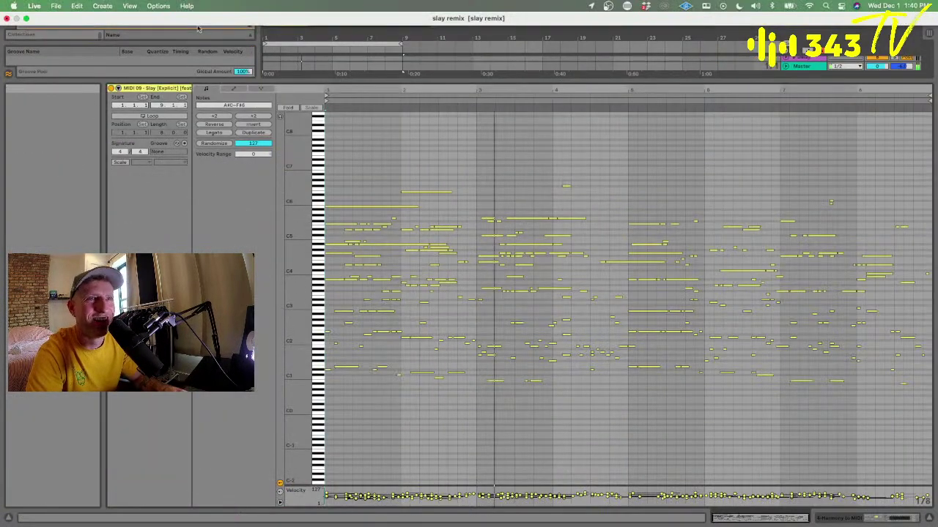
key(f)
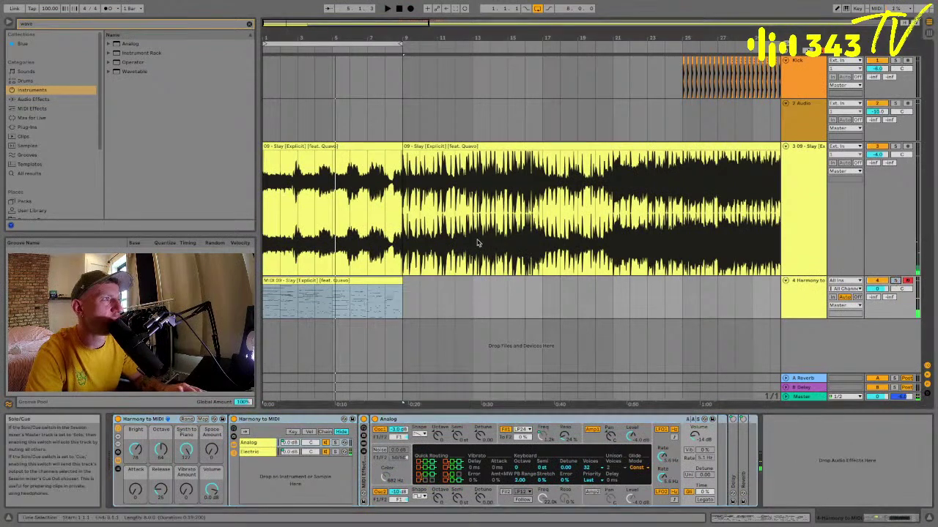
Delete the converted MIDI clip from the harmony track and return to bar 9 of the Slay track.
click(388, 287)
click(409, 207)
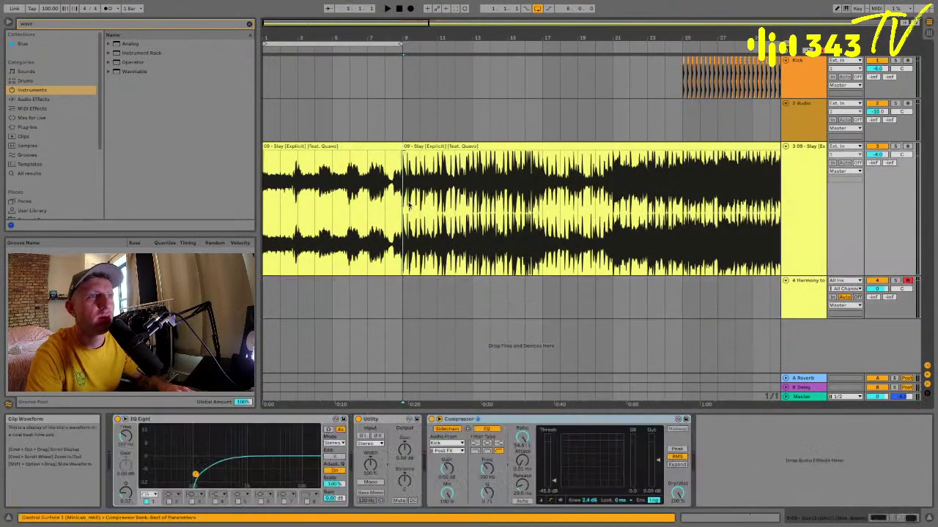
Solo the Slay audio track, play it, and convert bars 9 to 17 to a new harmony MIDI track.
click(895, 146)
key(space)
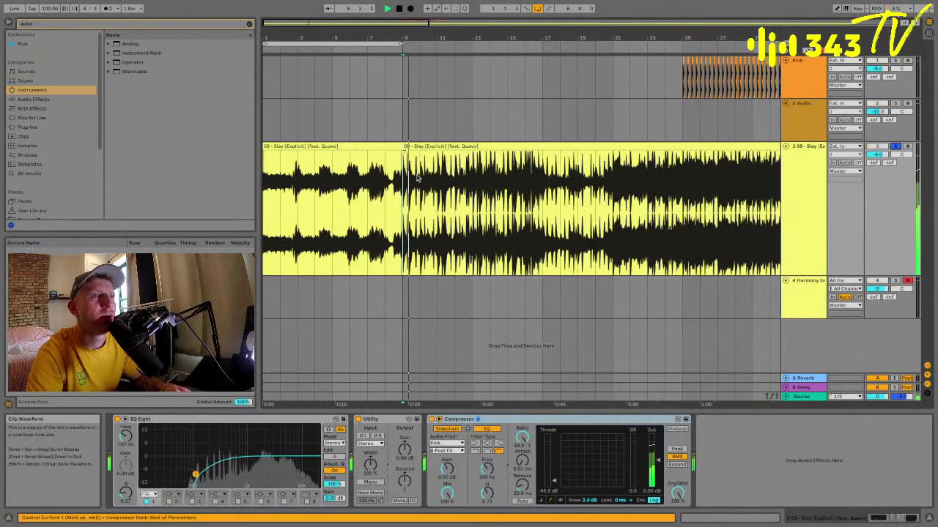
drag(408, 181, 533, 184)
right_click(499, 149)
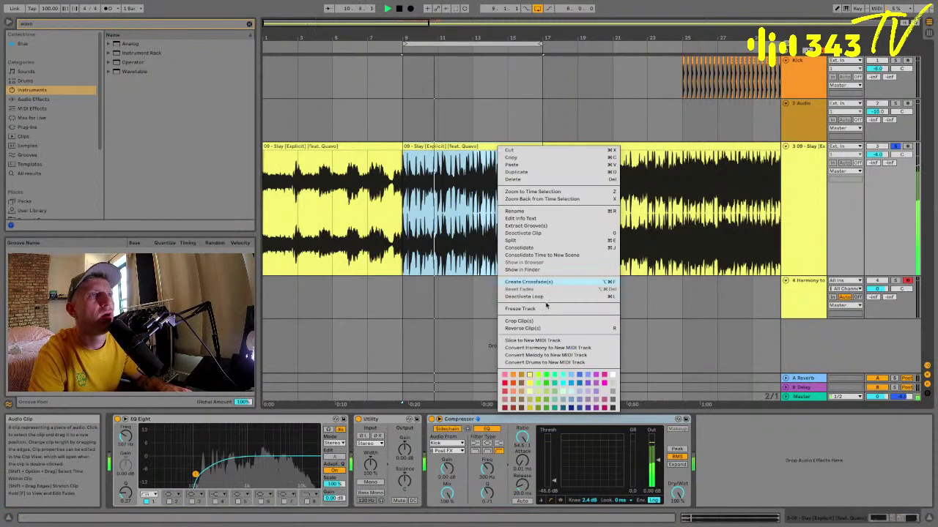
click(529, 340)
click(500, 283)
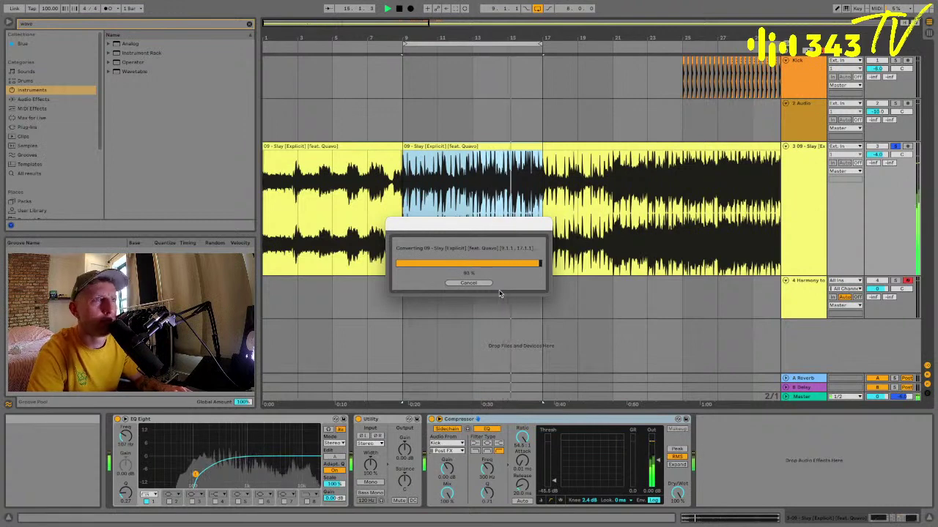
Solo the new Harmony to MIDI track and open its MIDI clip for note editing.
click(797, 279)
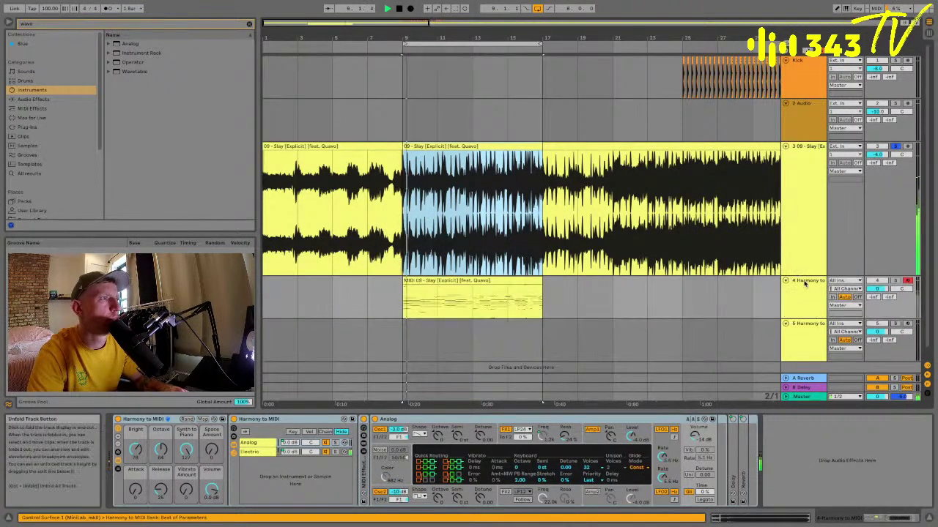
click(895, 282)
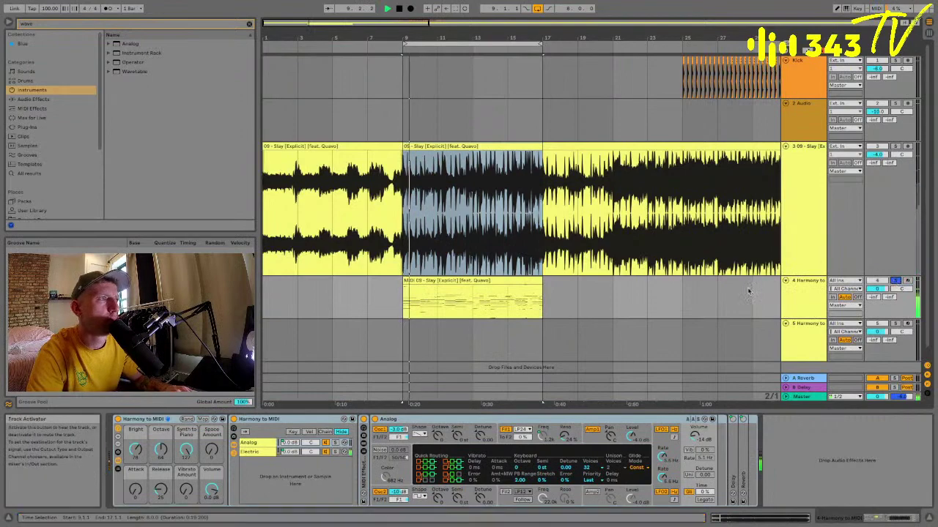
double_click(432, 304)
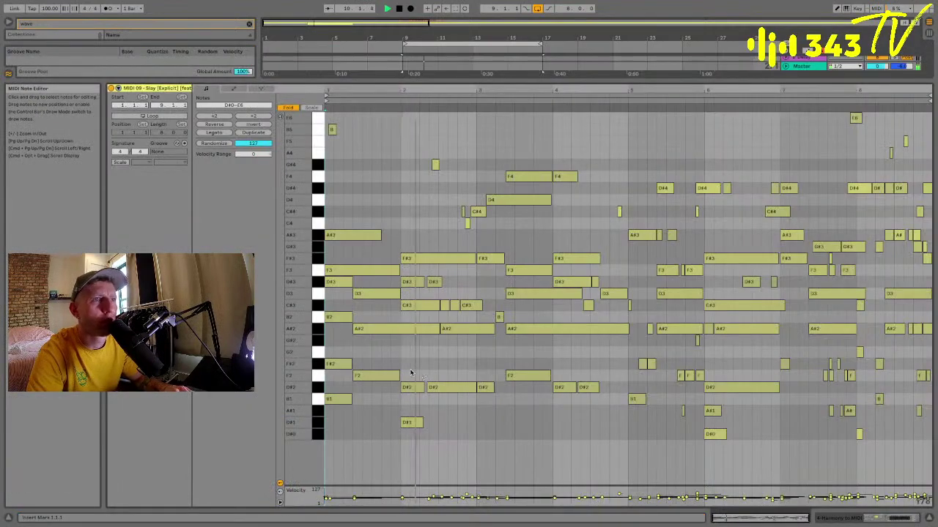
Delete the short stray high B note at the start of bar 1 and turn off Fold to show all keys.
click(338, 399)
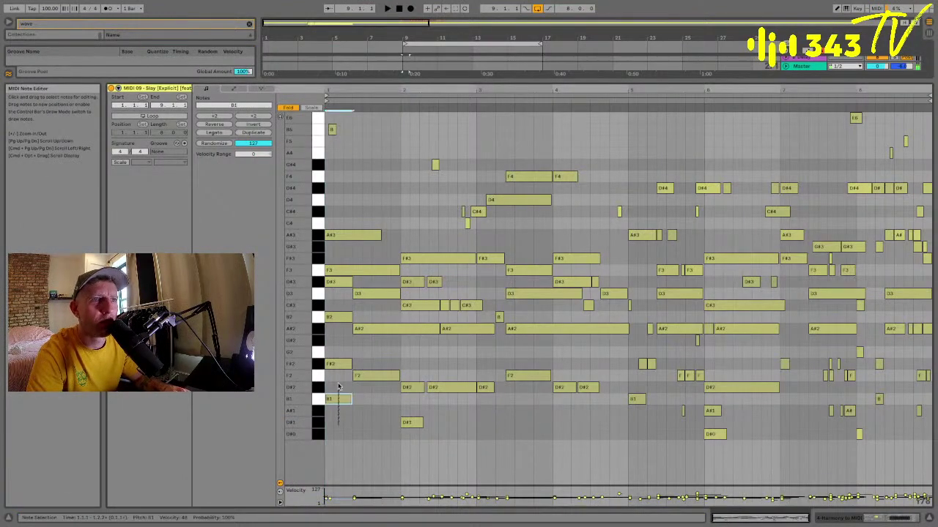
drag(354, 185, 326, 121)
key(Delete)
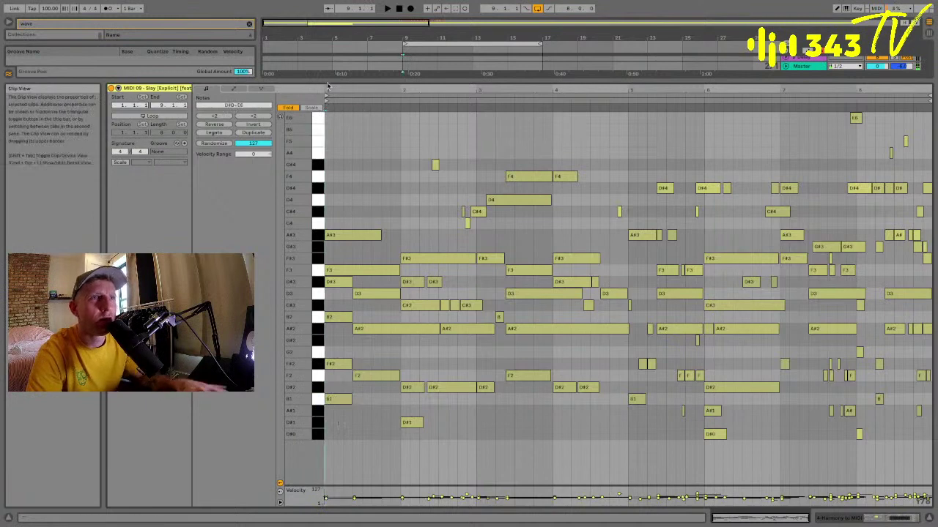
click(288, 107)
key(space)
key(space)
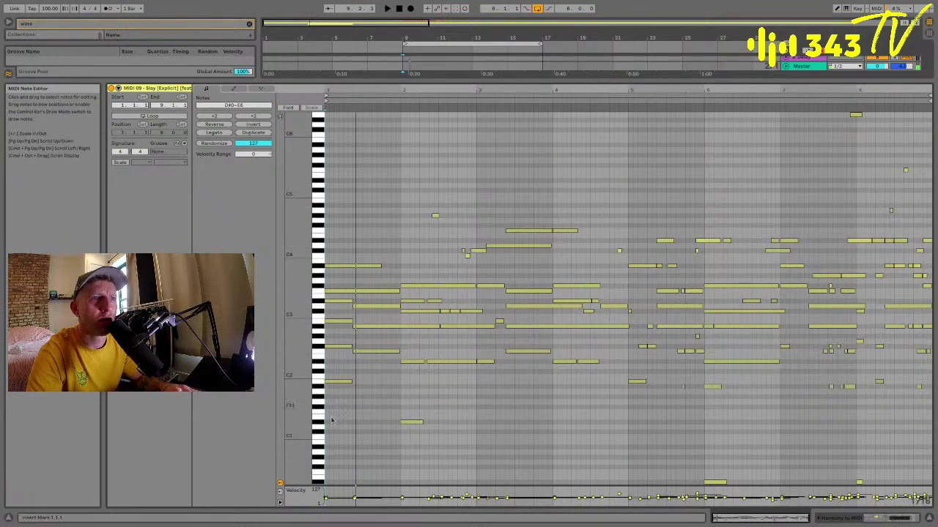
Enable note preview, raise the long F3 note in bar 1 to F#3, and play the chord.
drag(355, 439, 329, 313)
click(282, 117)
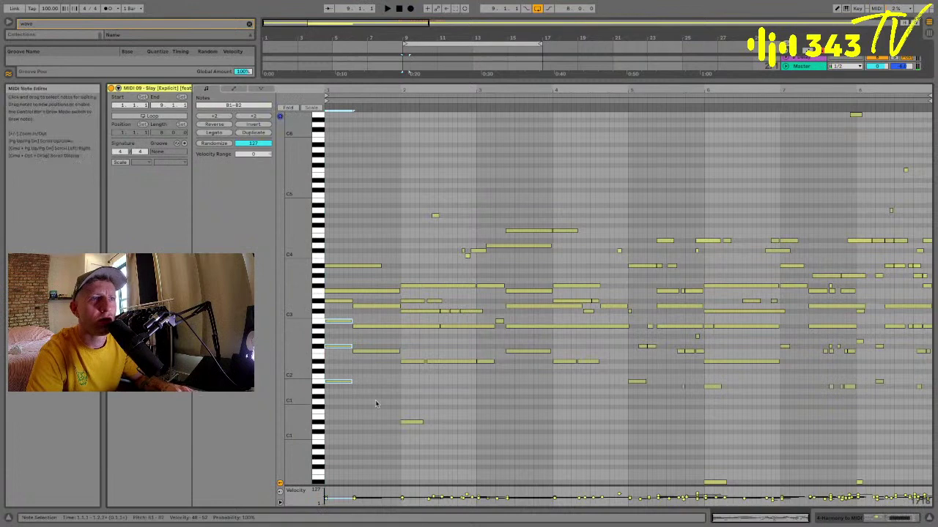
drag(350, 401, 335, 218)
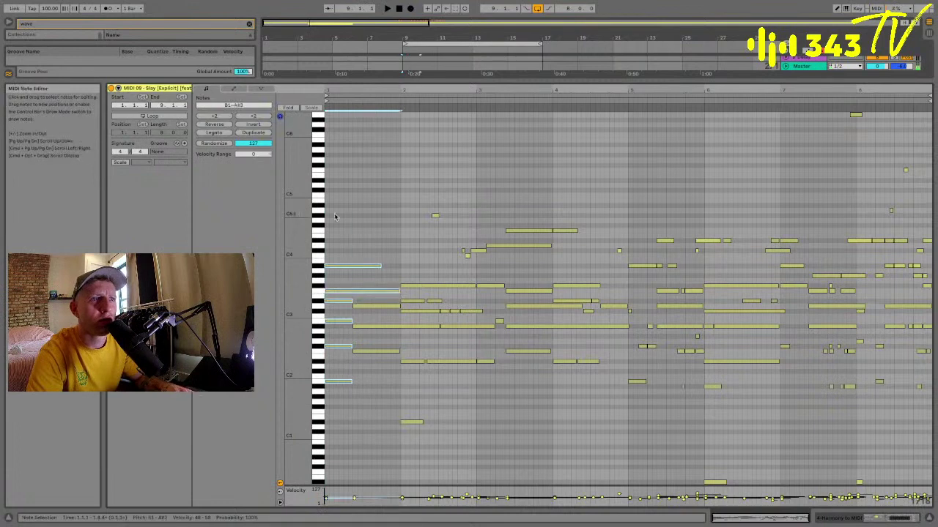
click(345, 294)
key(Up)
key(space)
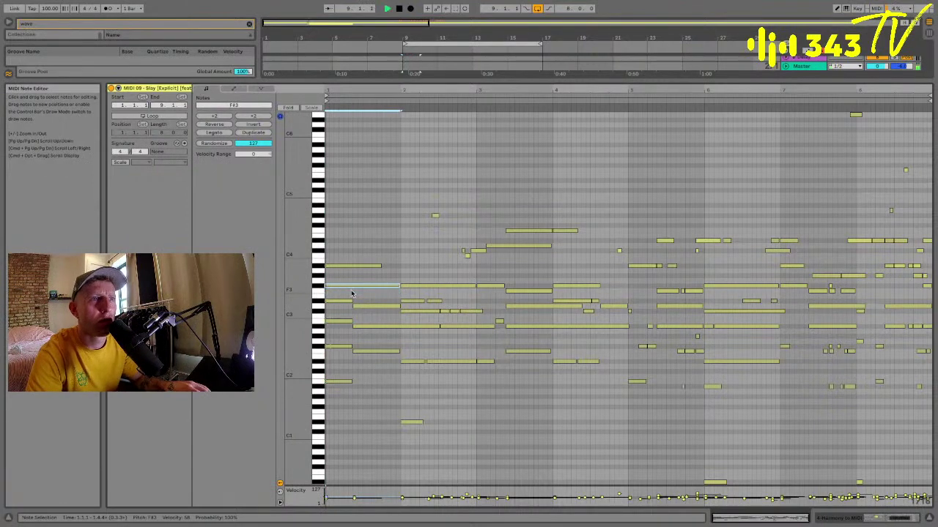
Shorten bar 1's F#3 note to the length of the first chord and add an F3 note to the second chord.
drag(396, 286, 356, 286)
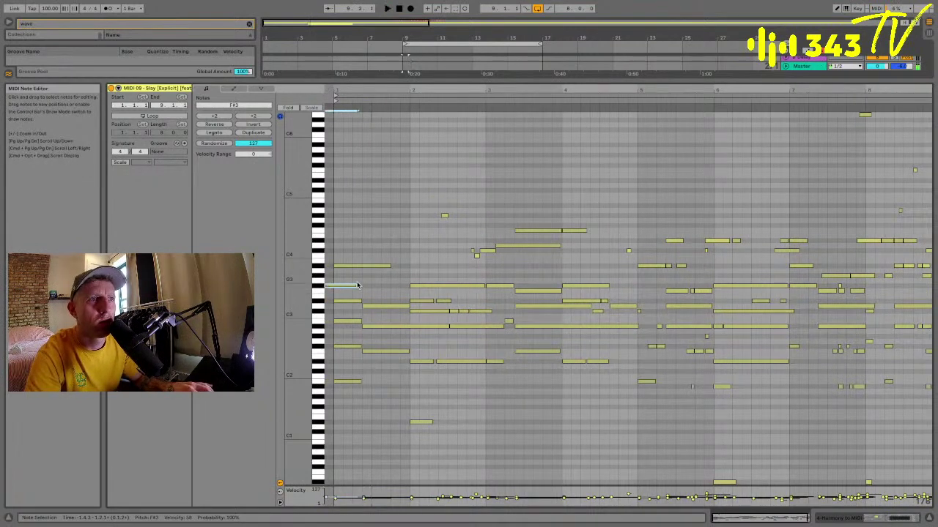
drag(337, 285, 390, 267)
key(space)
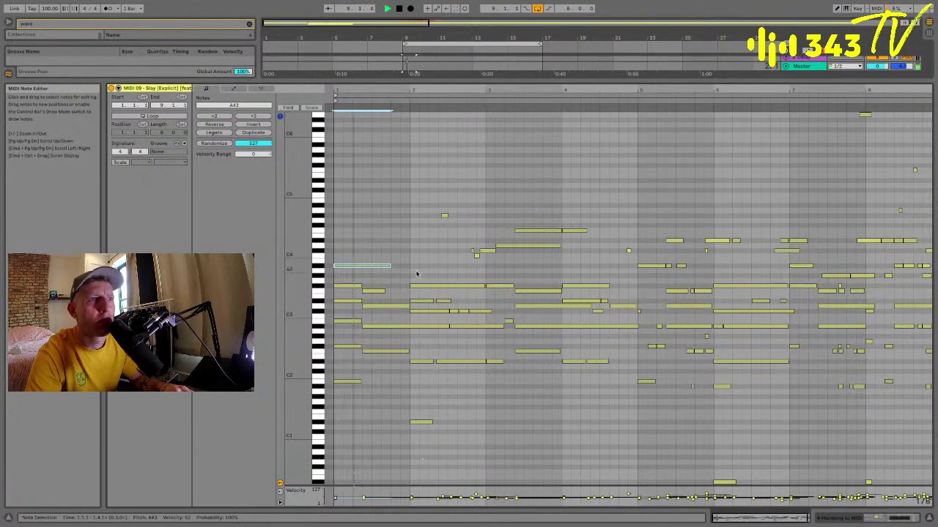
key(space)
Quantize all the chord notes in bar 1 and extend the F3 and A#3 notes to the end of the bar.
drag(369, 414, 343, 145)
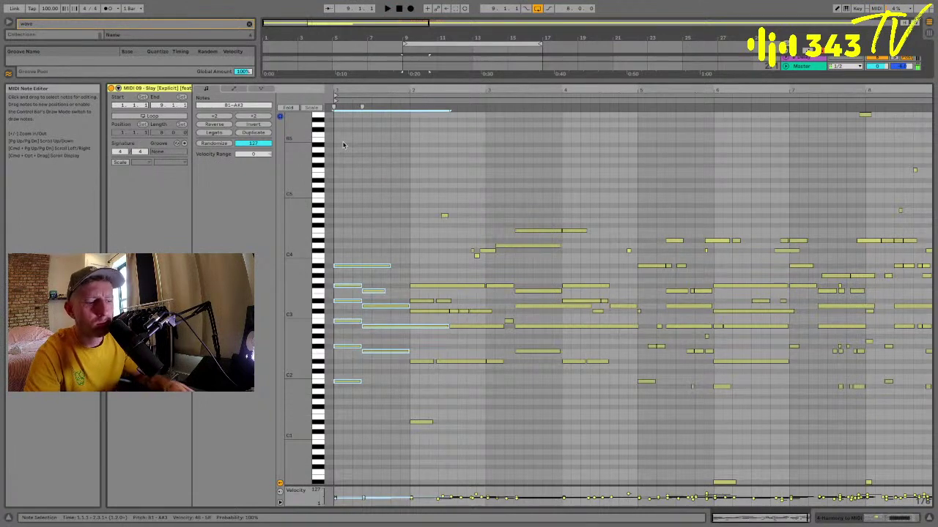
key(super+shift+u)
click(452, 280)
key(space)
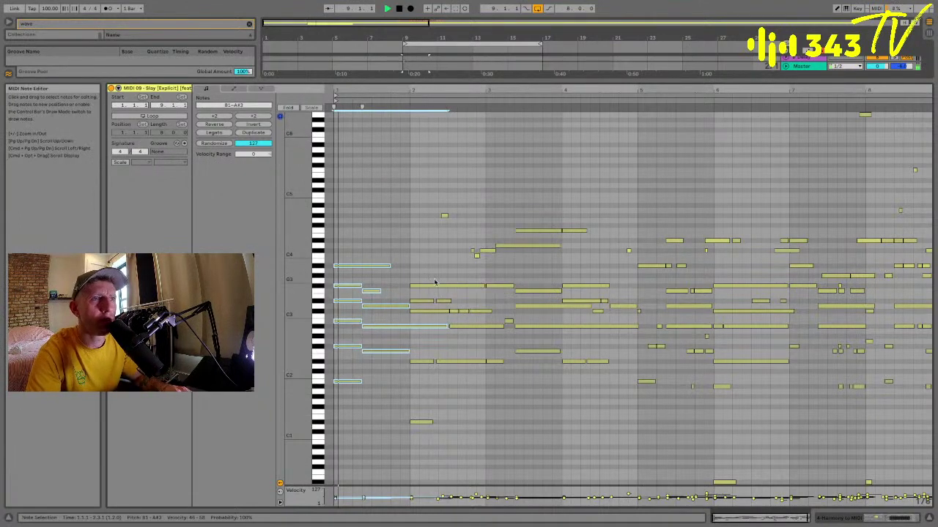
click(400, 256)
drag(380, 291, 410, 265)
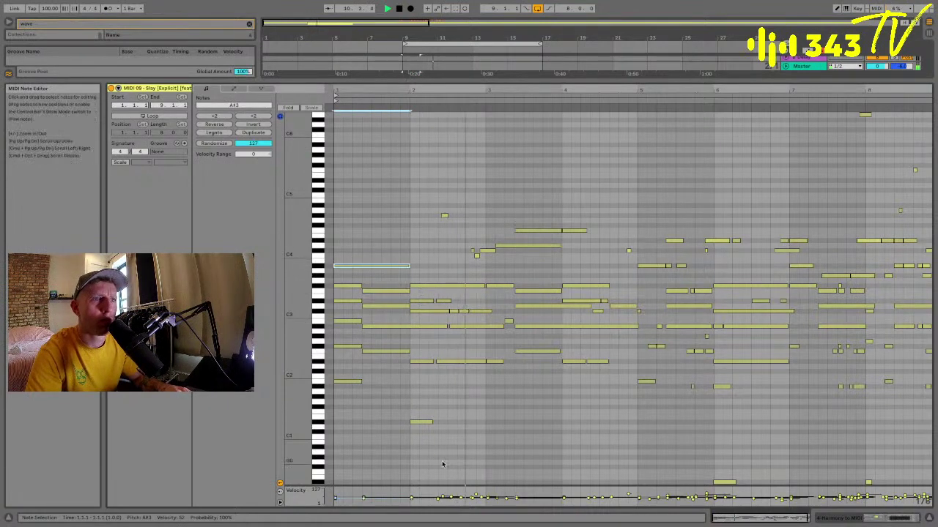
End bar 1's A#2 note at the bar line and place a short A#2 note at the start of bar 2.
drag(440, 451, 410, 283)
key(space)
click(440, 337)
drag(446, 327, 410, 327)
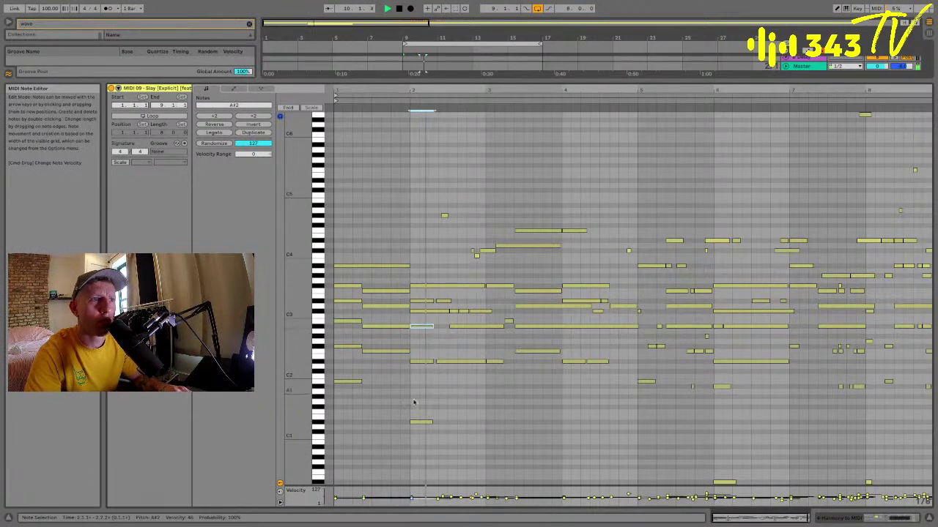
Quantize the start and end of the opening chord notes in bar 2 to 1/4 at 100% and play them.
drag(421, 446, 420, 253)
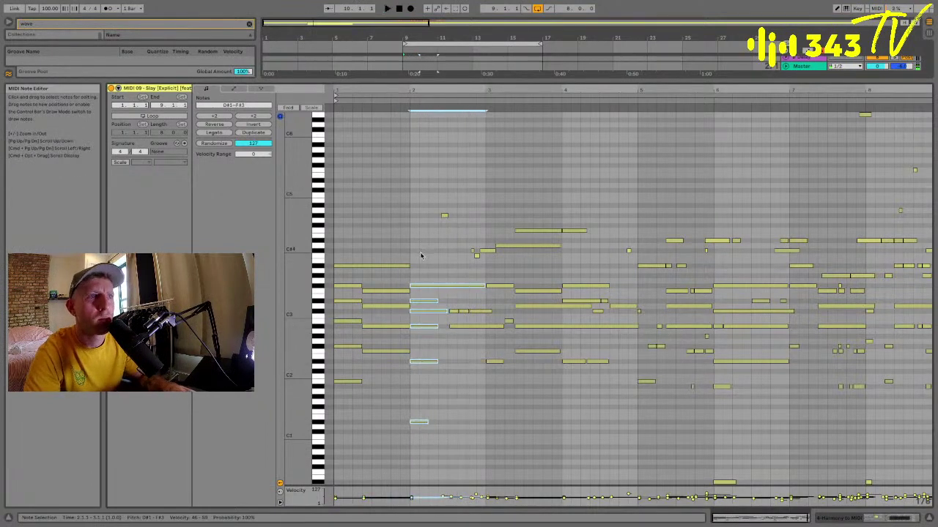
key(ctrl+shift+u)
click(496, 243)
click(487, 247)
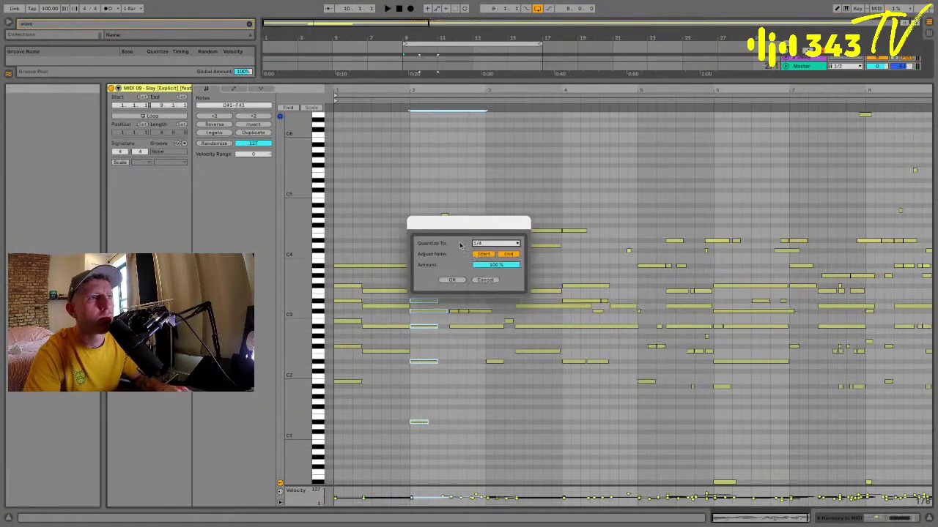
click(452, 280)
key(space)
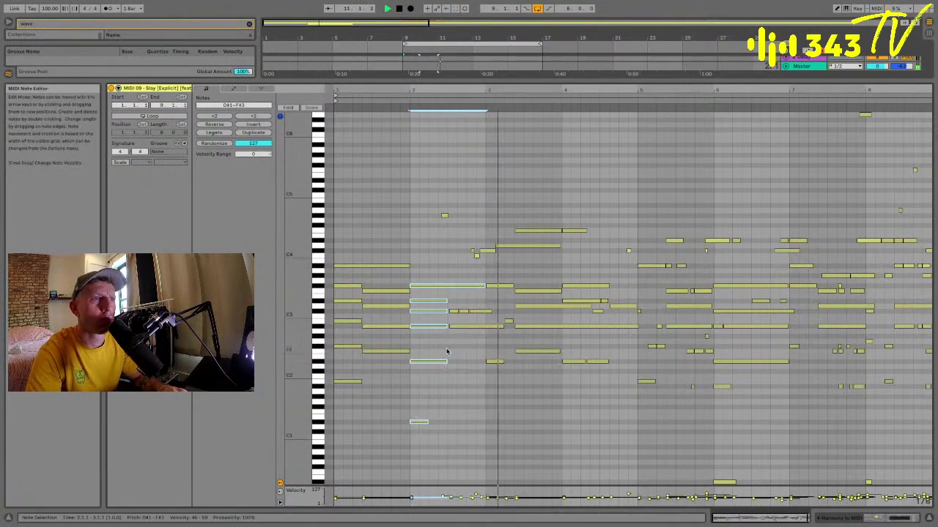
Lengthen the D#1, D#2, A#2, C#3 and D#3 notes in bar 2 to fill the whole bar.
drag(444, 296, 401, 481)
key(space)
click(428, 454)
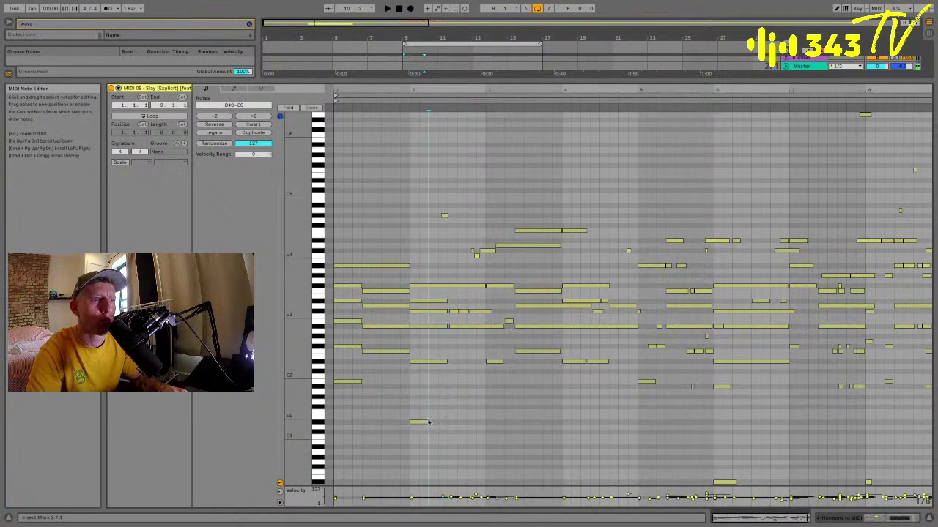
drag(427, 422, 431, 293)
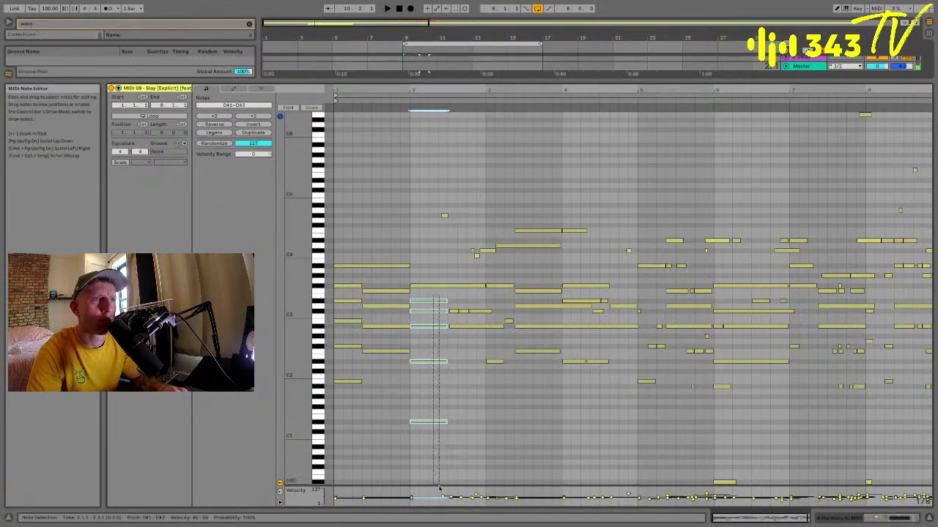
drag(446, 421, 485, 421)
click(402, 458)
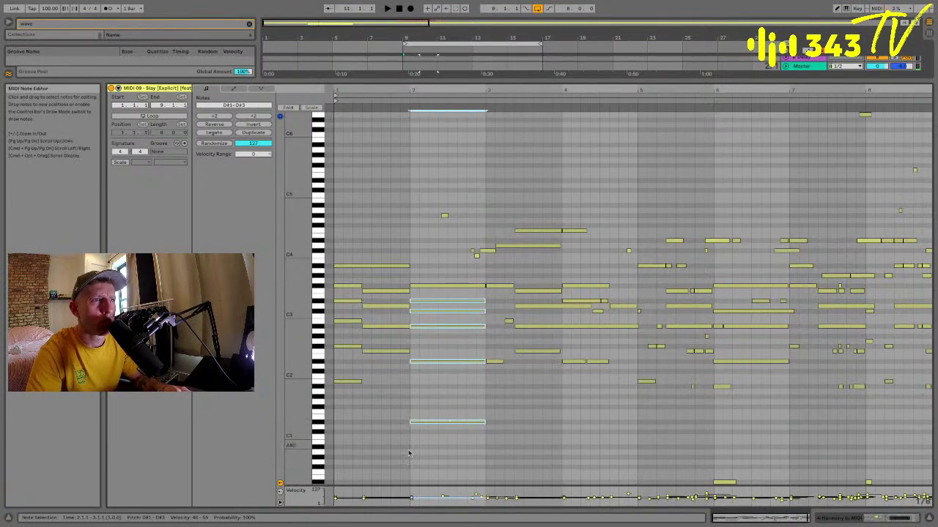
Delete the short stray G#4, C4 and C#4 notes above the chord in bar 2.
drag(418, 232, 451, 160)
key(Delete)
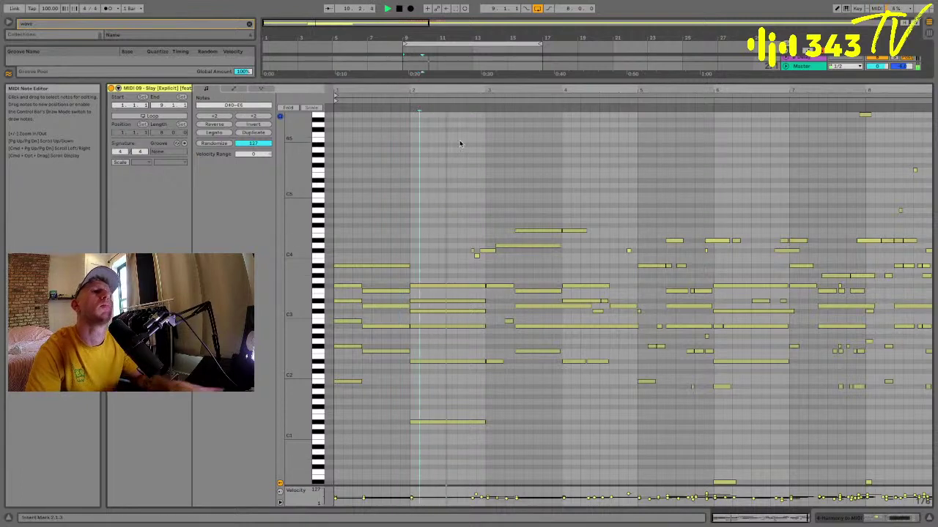
click(471, 249)
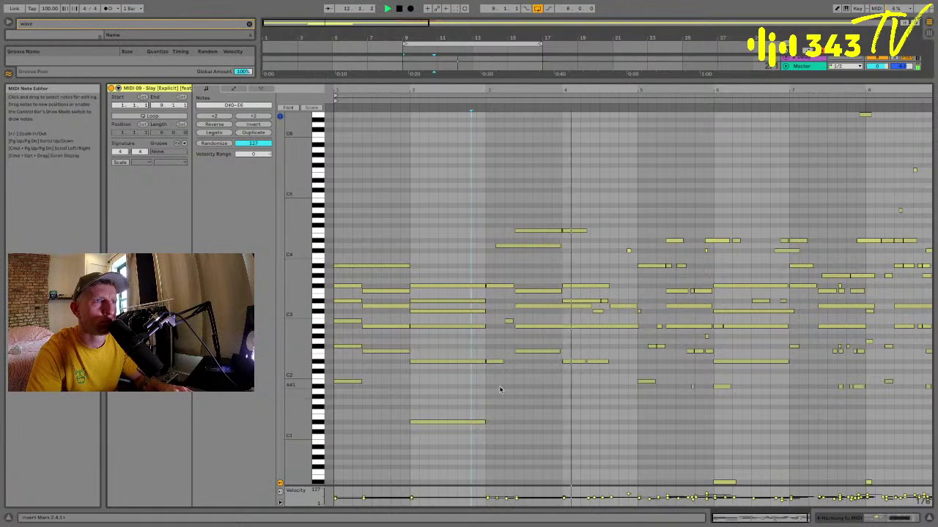
Delete all the notes in bar 3.
drag(496, 388, 576, 202)
key(space)
drag(580, 256, 514, 398)
key(Delete)
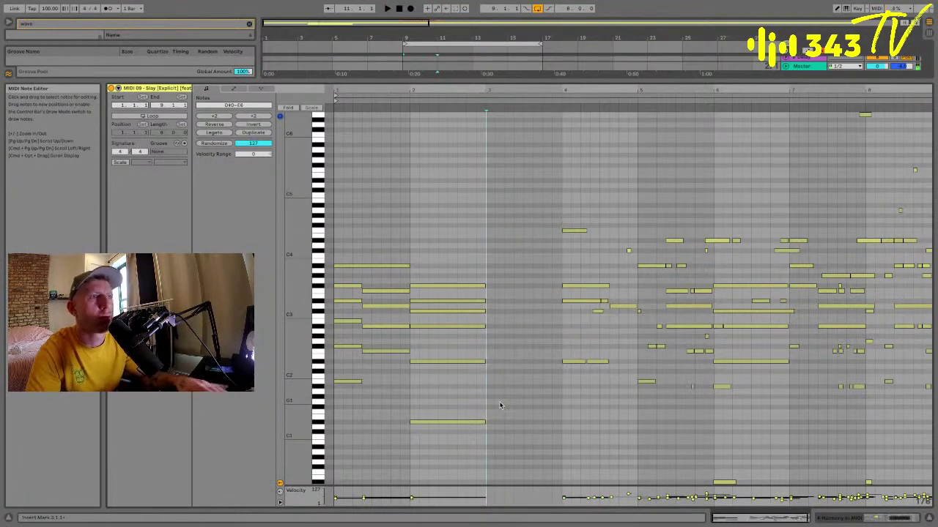
Copy the two chords of bar 1 into the empty bar 3 and play the result.
drag(392, 434, 346, 242)
key(ctrl+c)
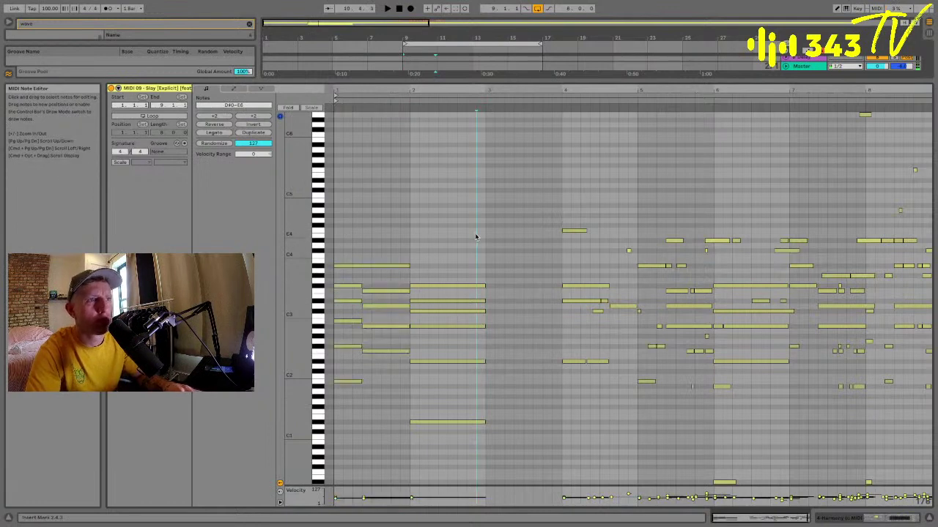
click(484, 242)
key(ctrl+v)
click(483, 241)
key(space)
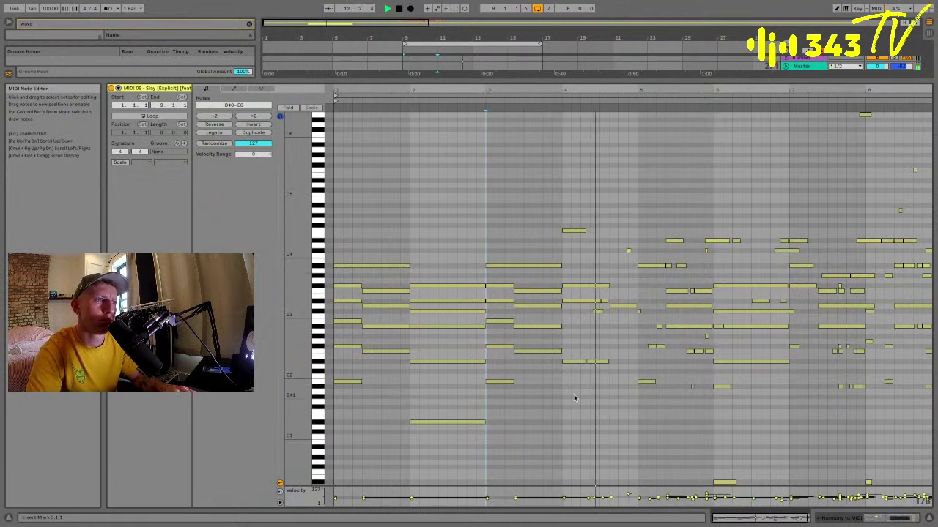
Extend bar 4's D#2, D#3 and F#3 notes to the bar's end and fill in full-bar A#2 and C#3 notes.
mouse_move(576, 395)
mouse_down()
mouse_move(583, 276)
mouse_move(572, 390)
mouse_up()
click(576, 348)
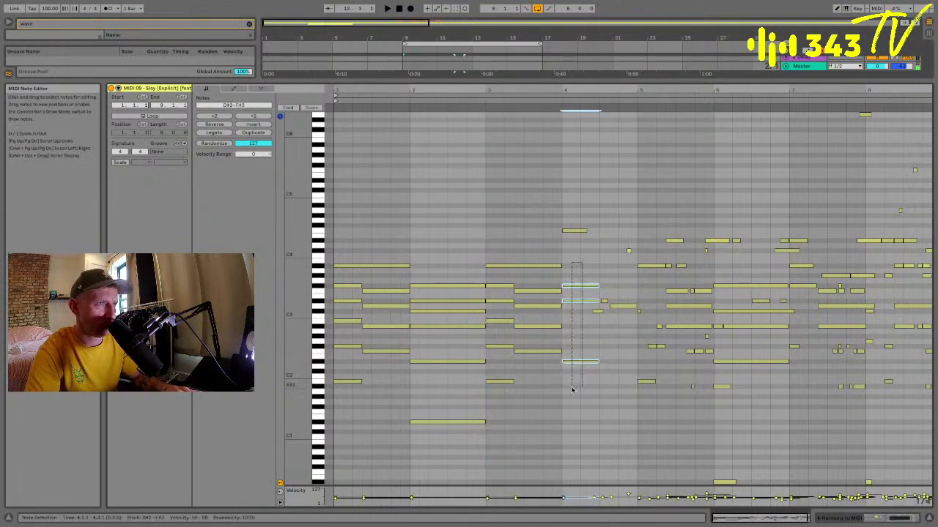
drag(597, 361, 638, 361)
drag(597, 335, 566, 308)
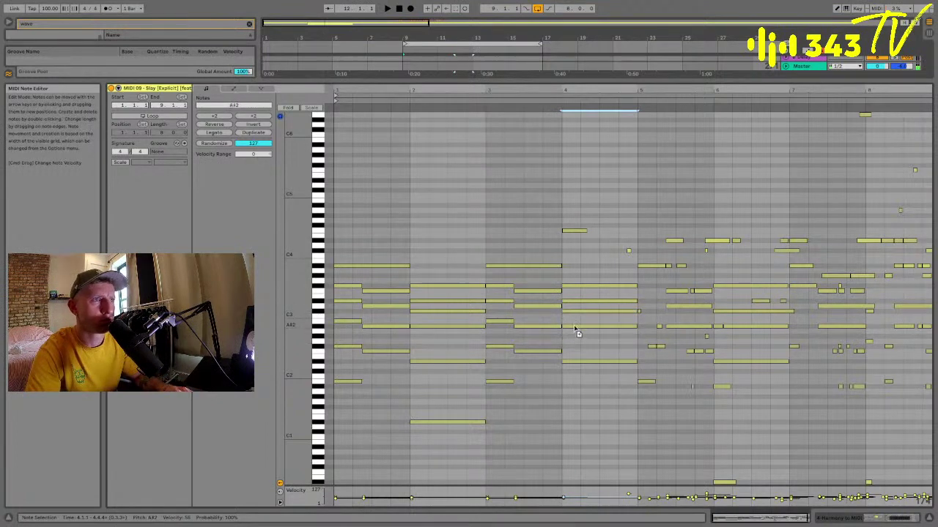
Duplicate the full-bar A#2 note in bar 4 down to D#1 as the bass note.
drag(575, 329, 578, 387)
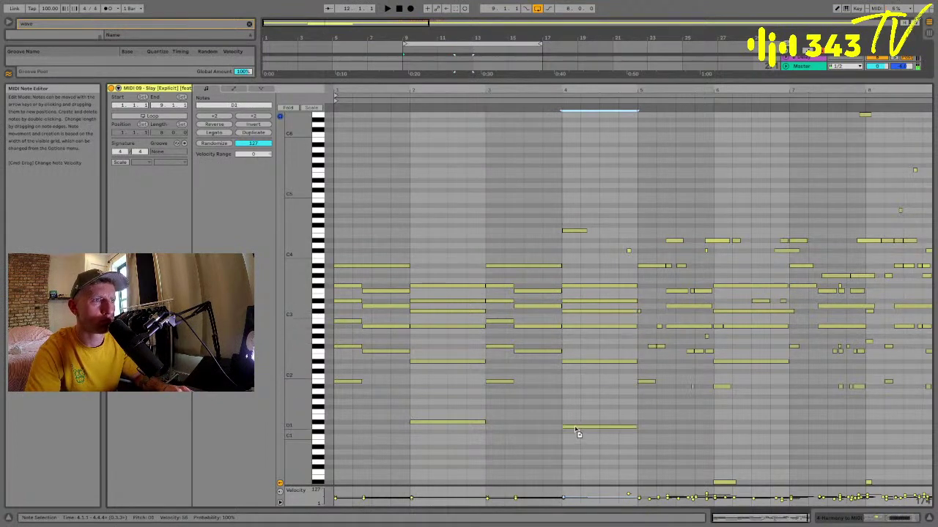
drag(576, 432, 576, 425)
click(561, 398)
Play bar 4, extend its F4 note to the end of the bar, and delete the stray C#4 note.
key(space)
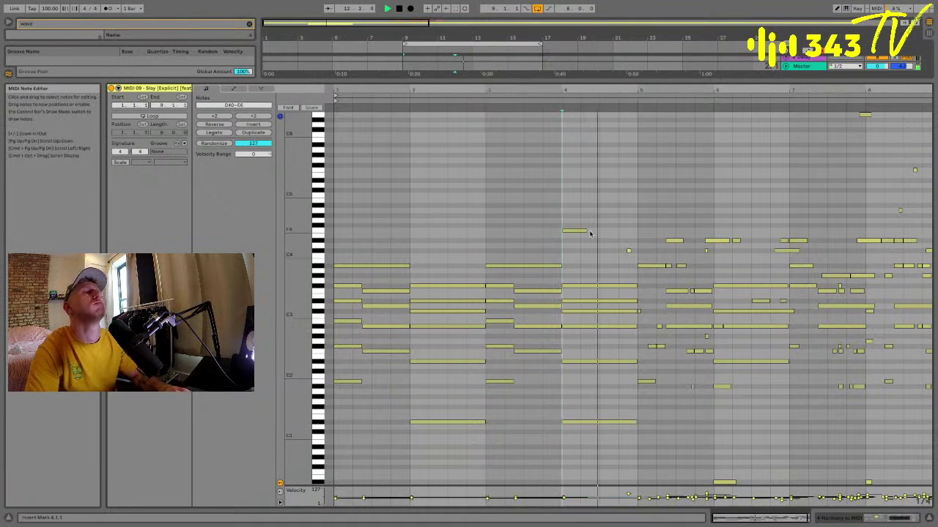
drag(590, 233, 636, 231)
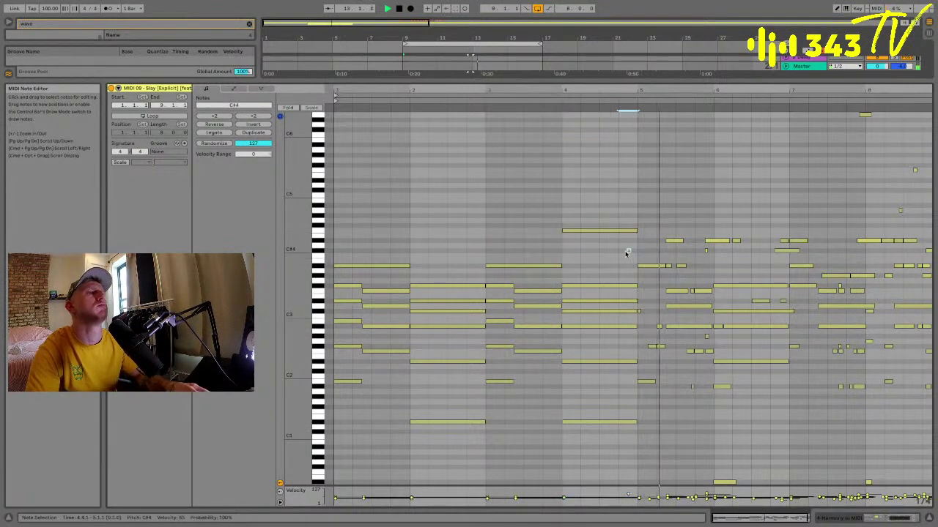
click(624, 254)
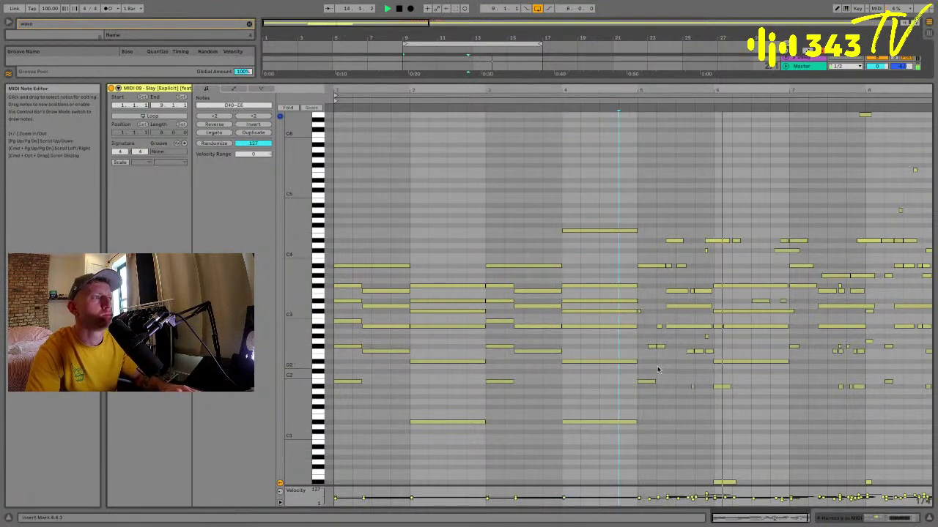
Delete the detected chord notes in bars 5 to 7 of the Slay MIDI clip.
scroll(658, 370, down, 3)
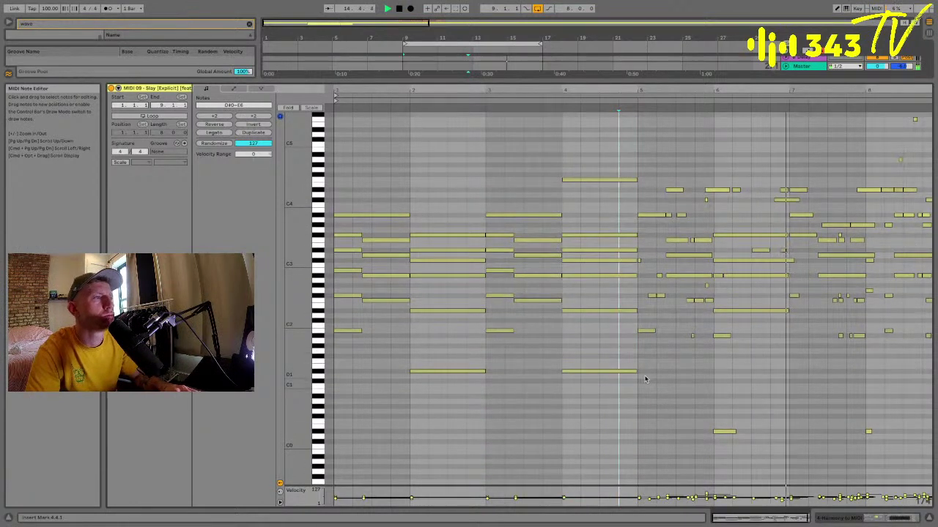
drag(652, 367, 788, 138)
key(Delete)
drag(783, 385, 860, 169)
key(Delete)
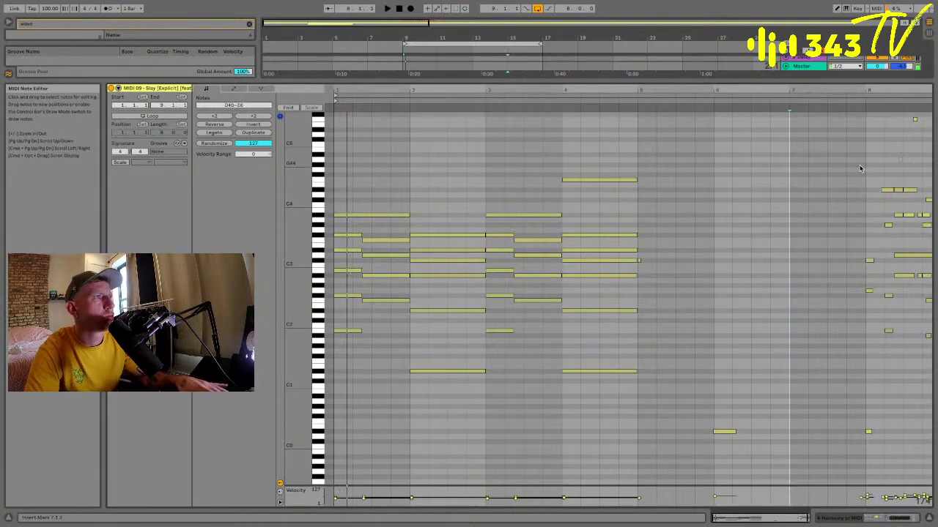
Try to duplicate the chords of bars 3 and 4 into bars 5 and 6.
drag(613, 410, 504, 124)
key(super+d)
click(640, 191)
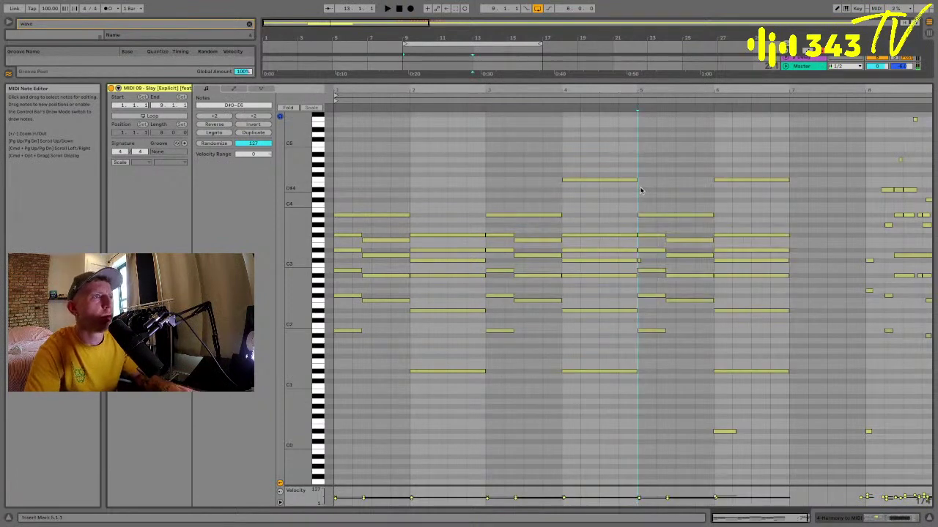
key(super+z)
Delete the short stray C#3 note at the start of bar 5.
drag(408, 170, 588, 409)
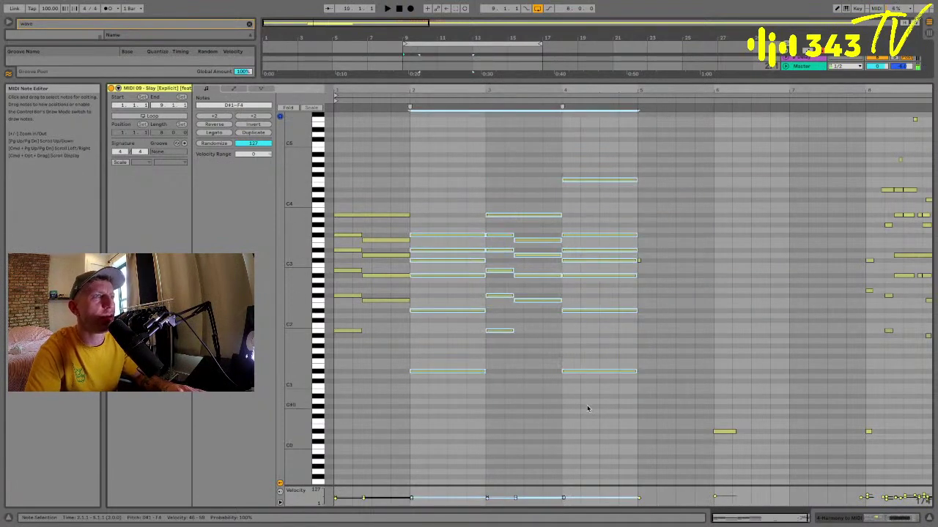
click(644, 265)
click(640, 262)
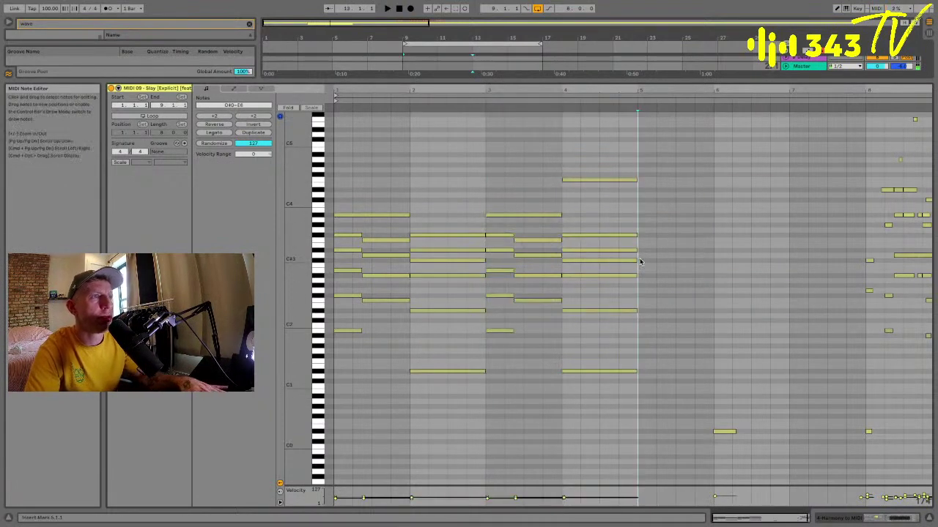
Quantize the starts and ends of all notes in bars 1 to 4 to 1/8 at 100%.
drag(638, 412, 344, 109)
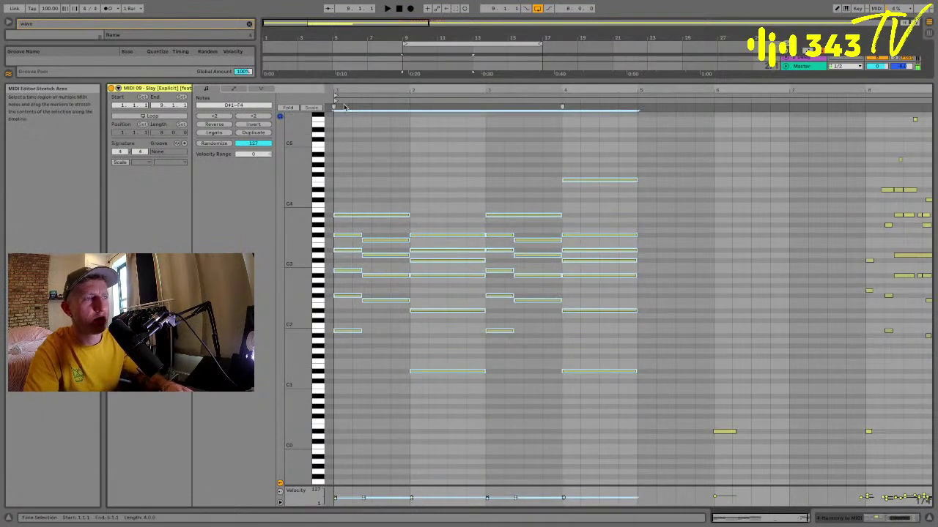
key(super+shift+u)
click(485, 244)
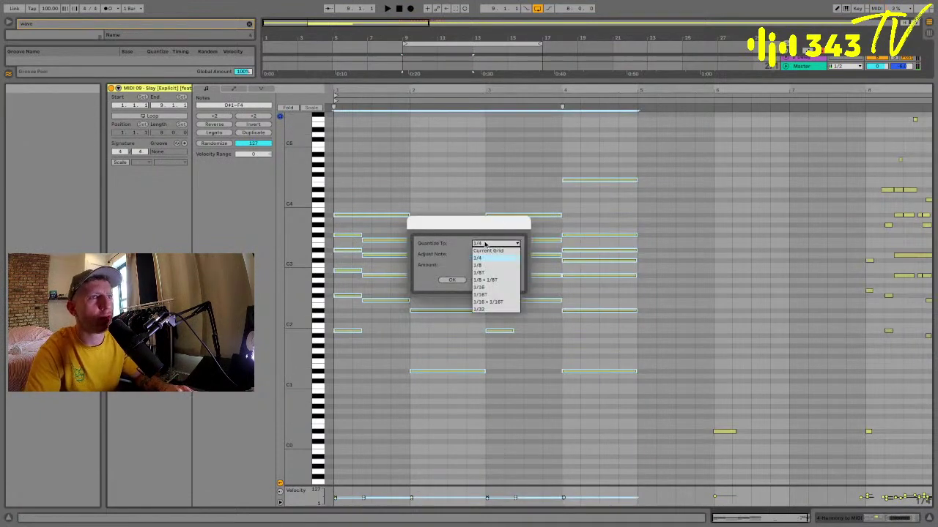
click(453, 280)
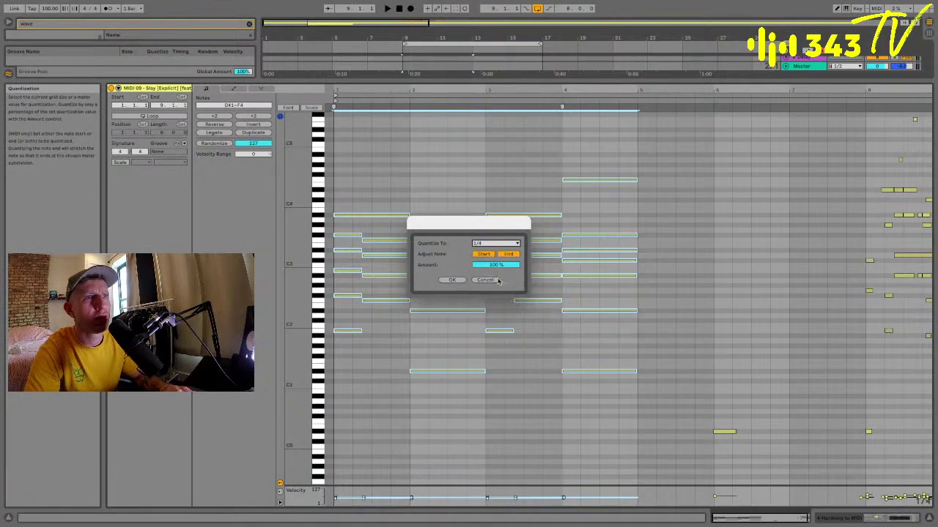
click(495, 242)
click(485, 268)
click(452, 280)
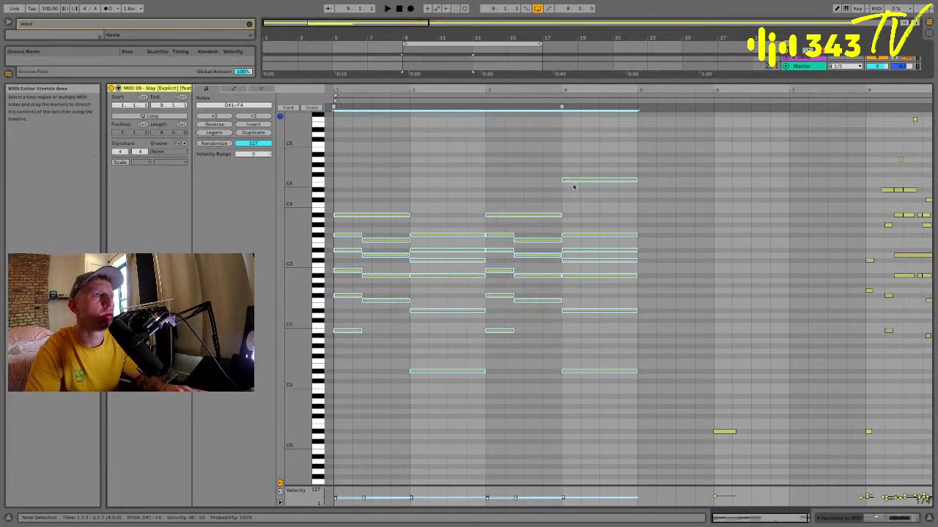
Play back bar 4 and duplicate the four-bar chord pattern of bars 1 to 4 into bars 5 to 8.
click(554, 158)
key(space)
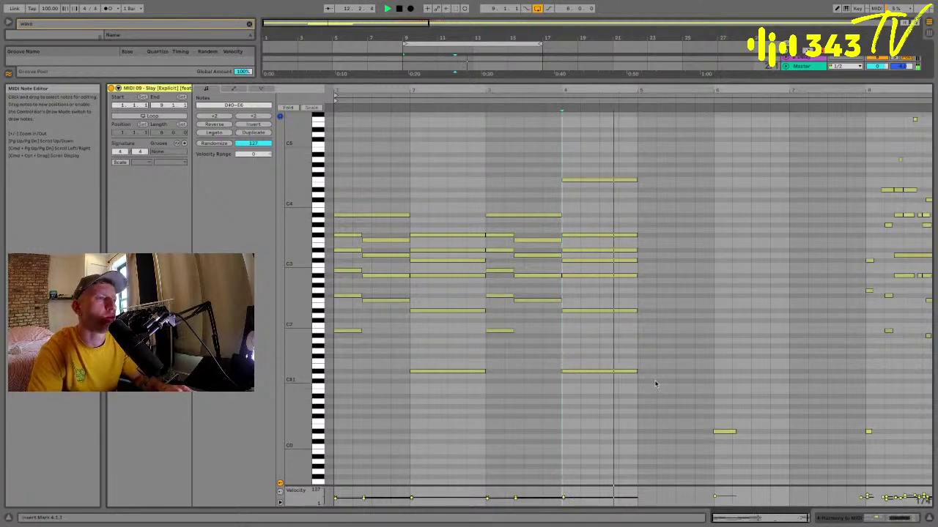
key(space)
drag(623, 394, 346, 136)
key(ctrl+d)
click(596, 161)
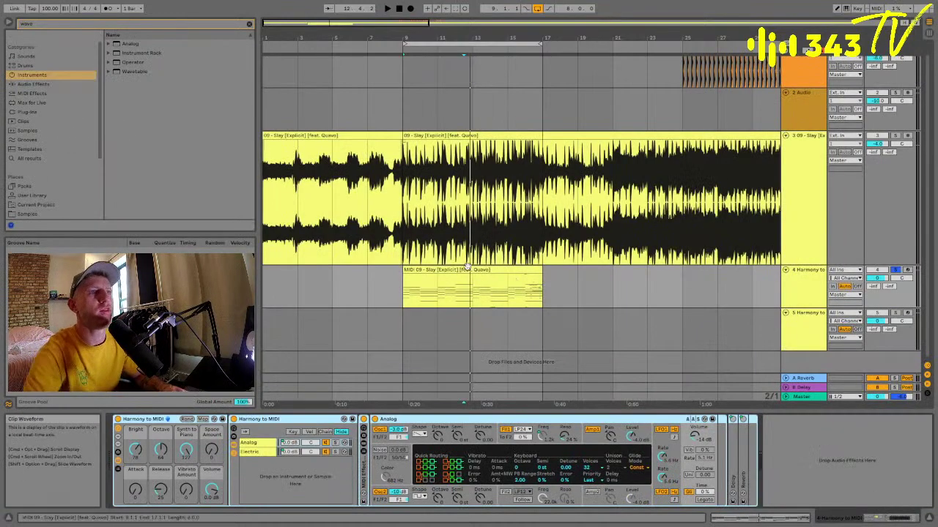
Copy the Slay MIDI clip to bar 25 on the same track and play it with the track unsoloed.
click(467, 268)
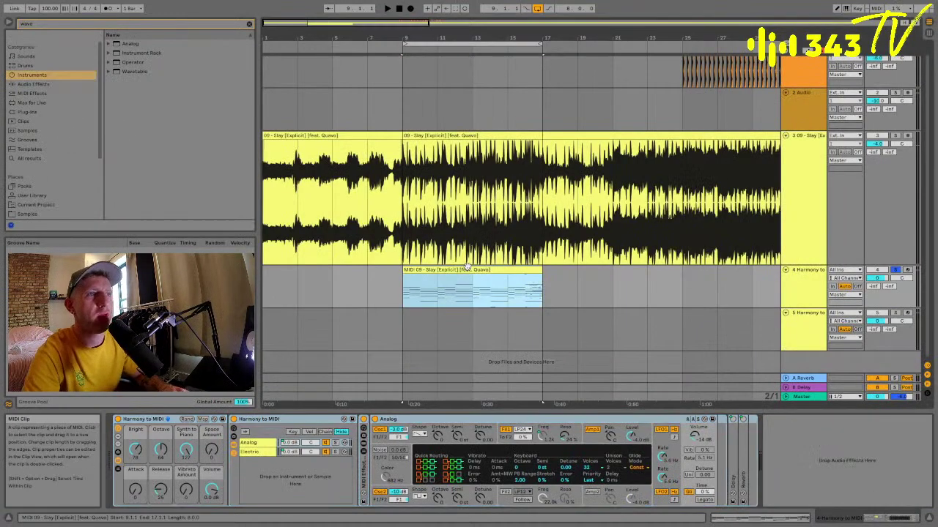
scroll(553, 281, right, 2)
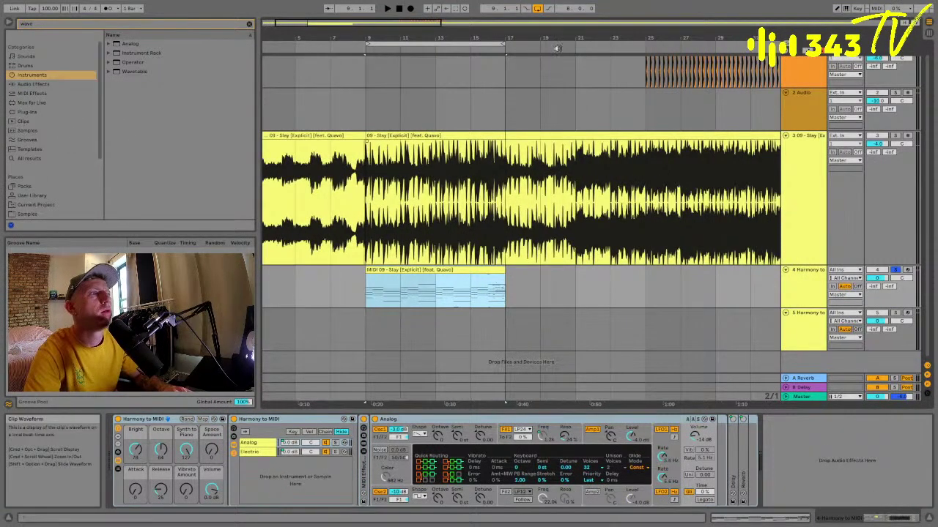
drag(544, 38, 542, 12)
drag(347, 272, 471, 275)
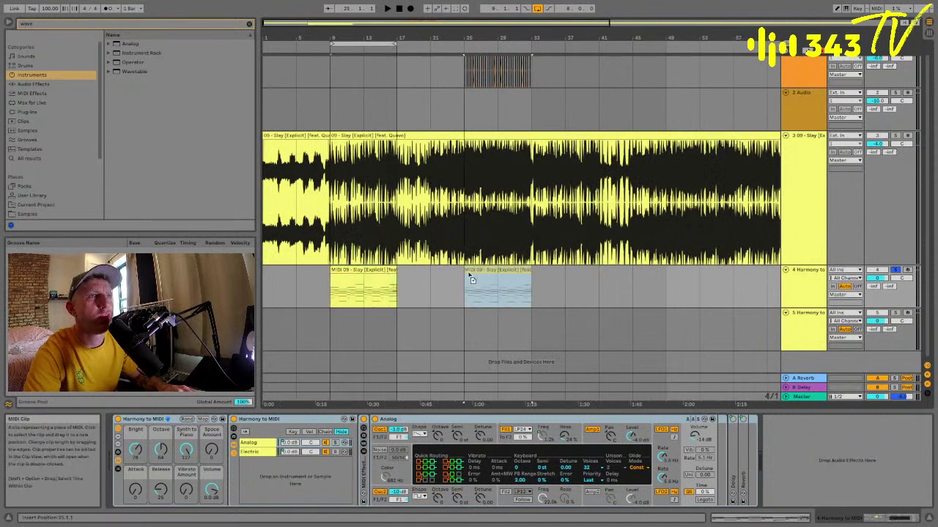
key(space)
click(800, 282)
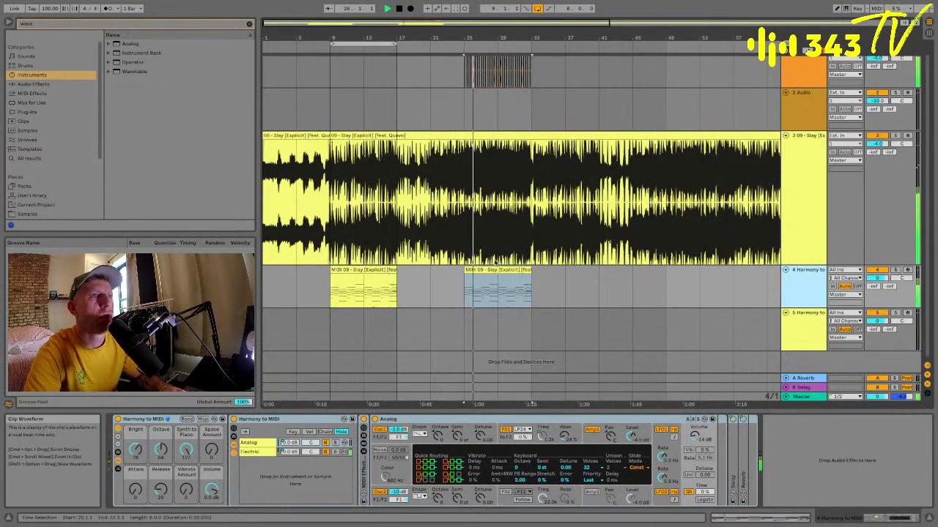
Consolidate the copied MIDI clip at bar 25 and loop its eight bars, 25 to 33.
click(483, 269)
click(484, 269)
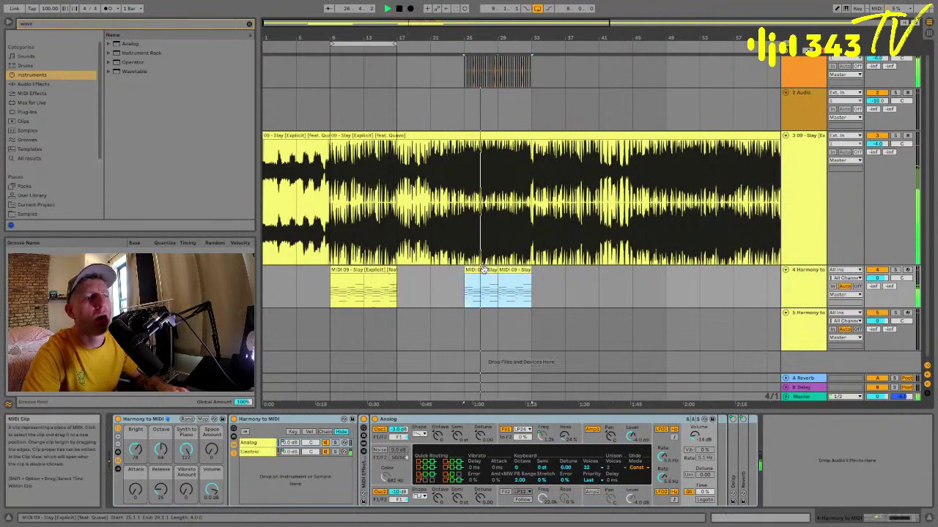
key(super+j)
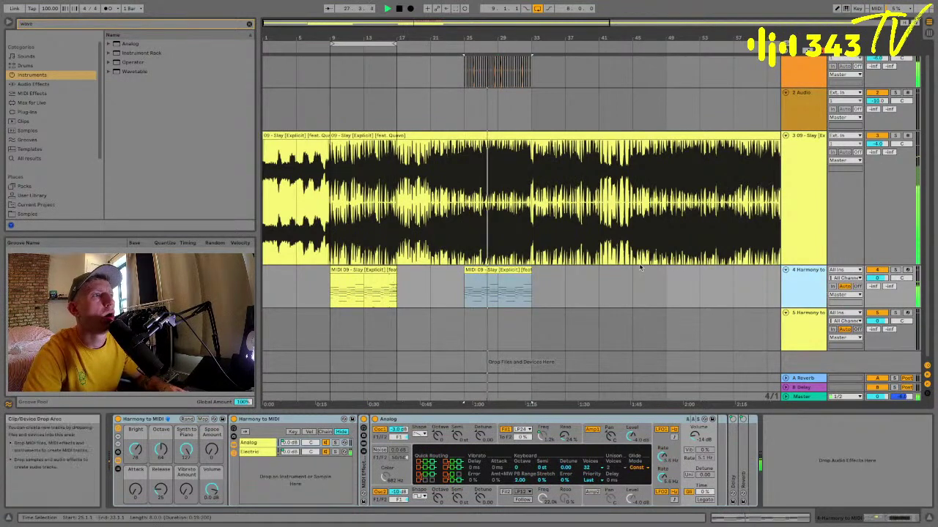
key(super+l)
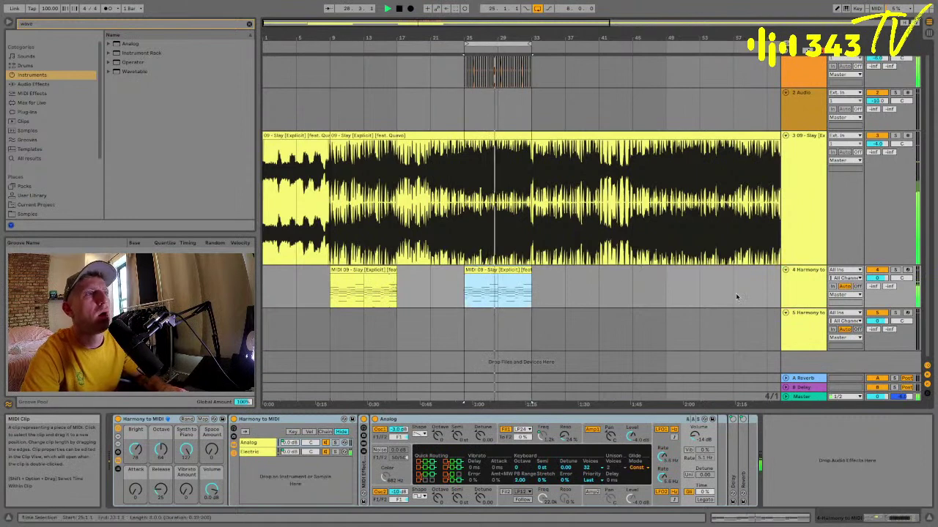
Search the plug-ins for serum and load the Audio Units version of Serum onto track 4, replacing the Harmony to MIDI instrument.
click(800, 289)
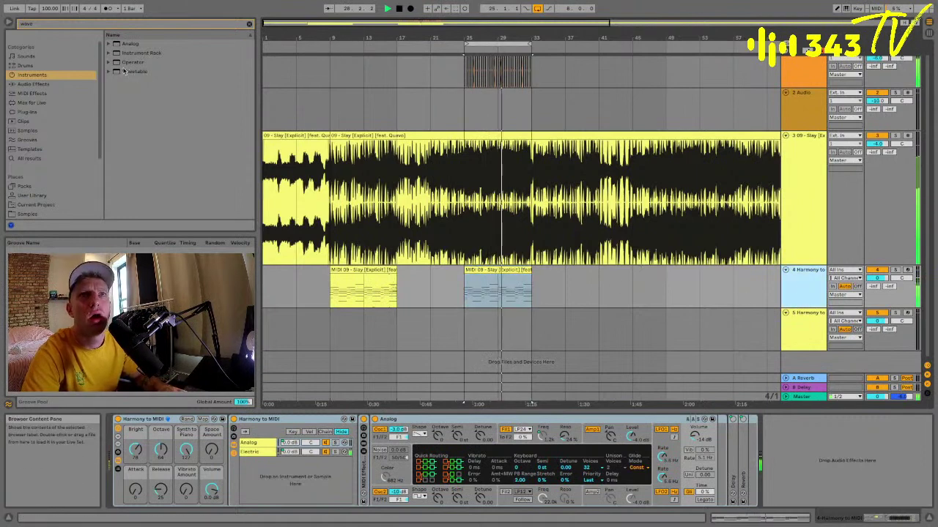
click(63, 25)
text(serum)
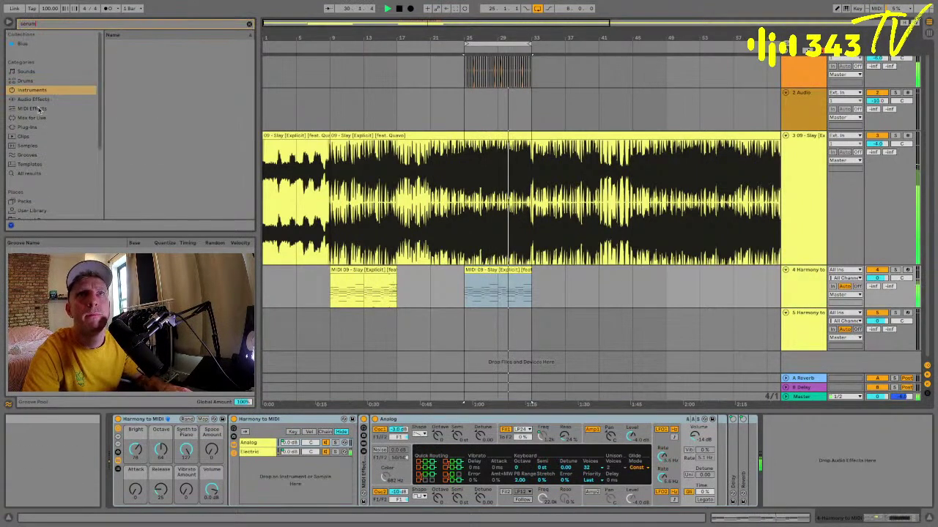
click(32, 117)
click(27, 127)
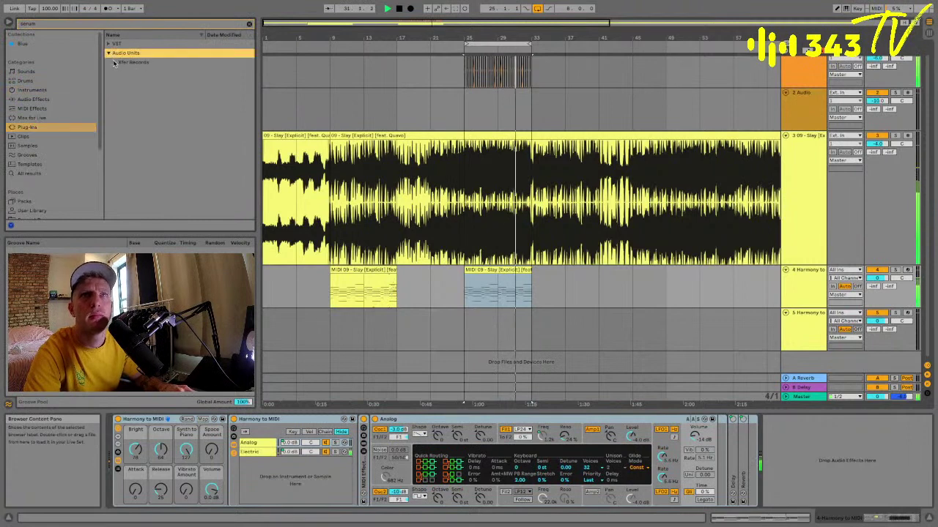
click(123, 63)
click(115, 63)
click(135, 72)
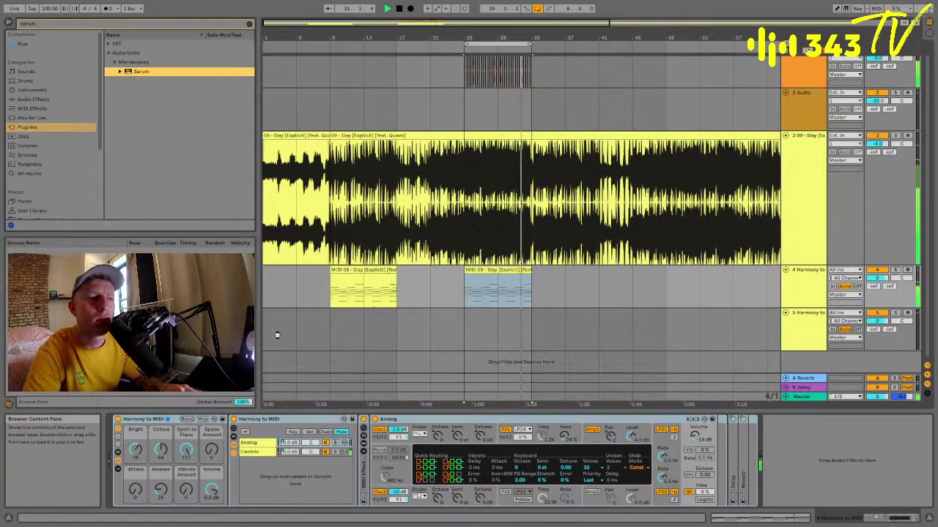
key(Return)
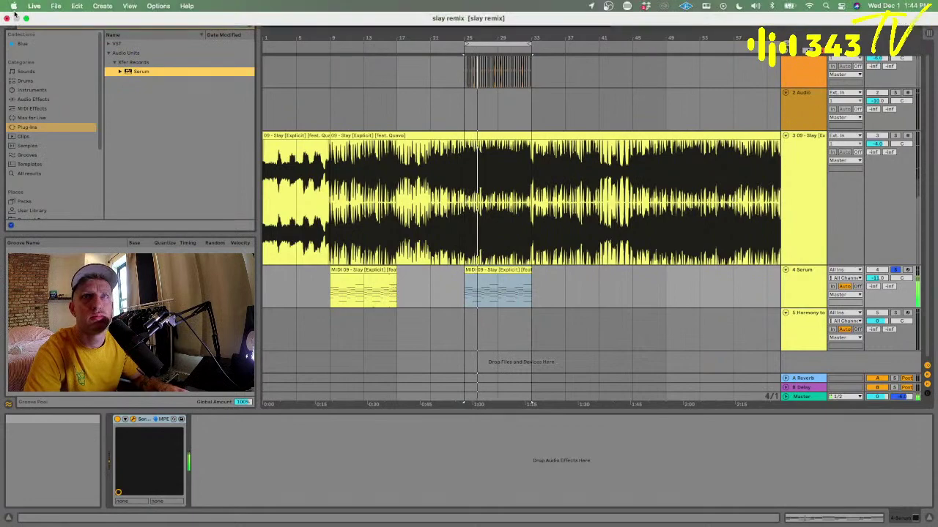
Bring the Serum window fully into view and assign LFO 1, shaped as a rising ramp, to oscillator A's level.
click(26, 18)
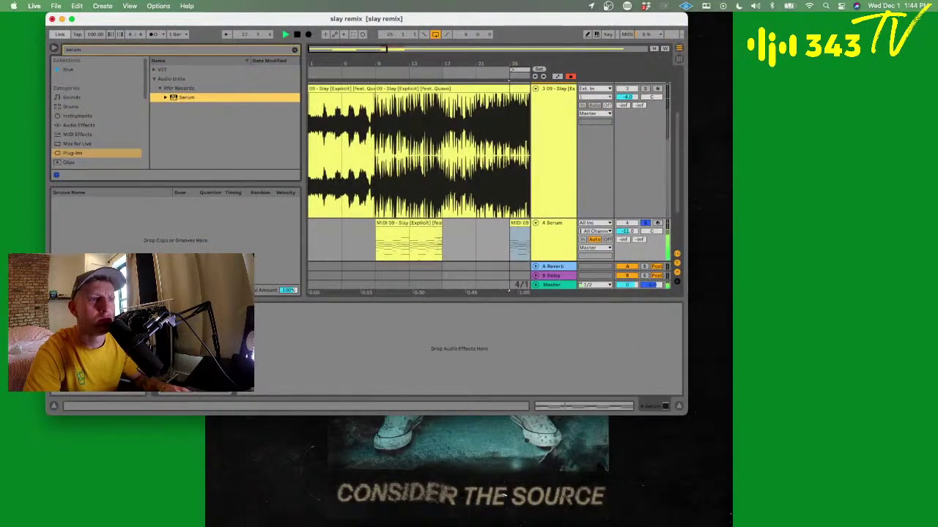
click(71, 19)
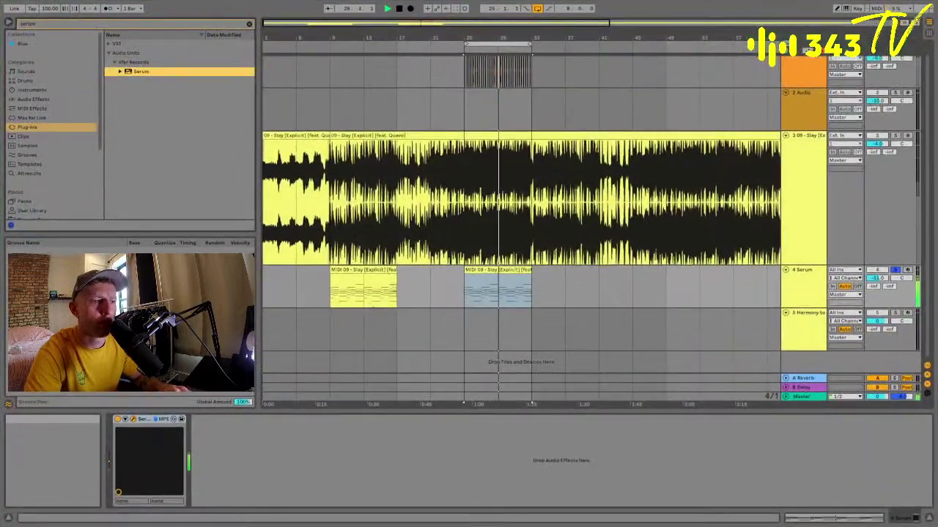
drag(408, 524, 310, 41)
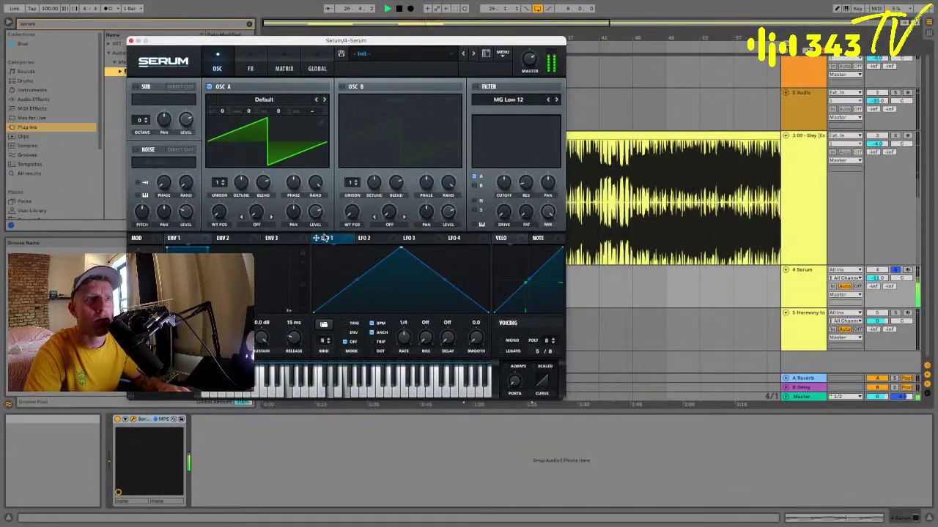
drag(322, 238, 315, 212)
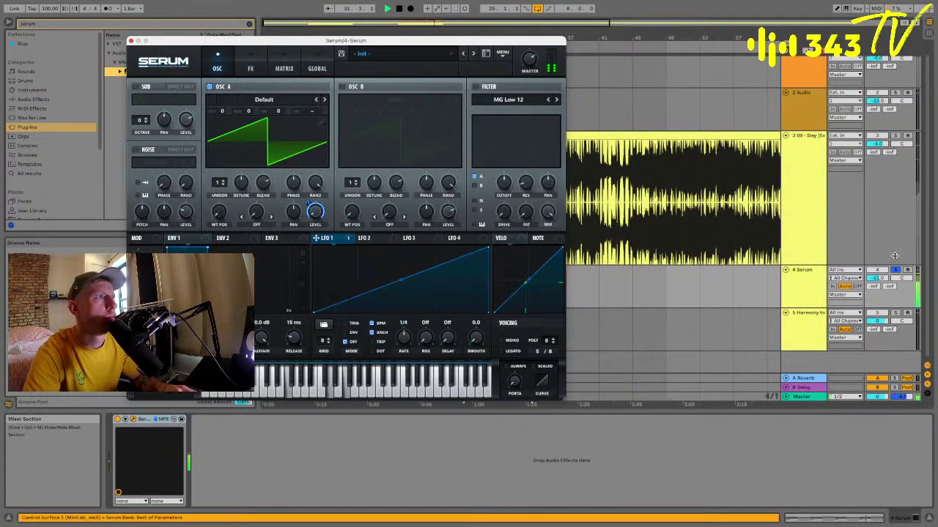
Unsolo the Serum track, set its volume to -10 dB and its reverb send to 0 dB.
click(896, 270)
drag(879, 280, 879, 279)
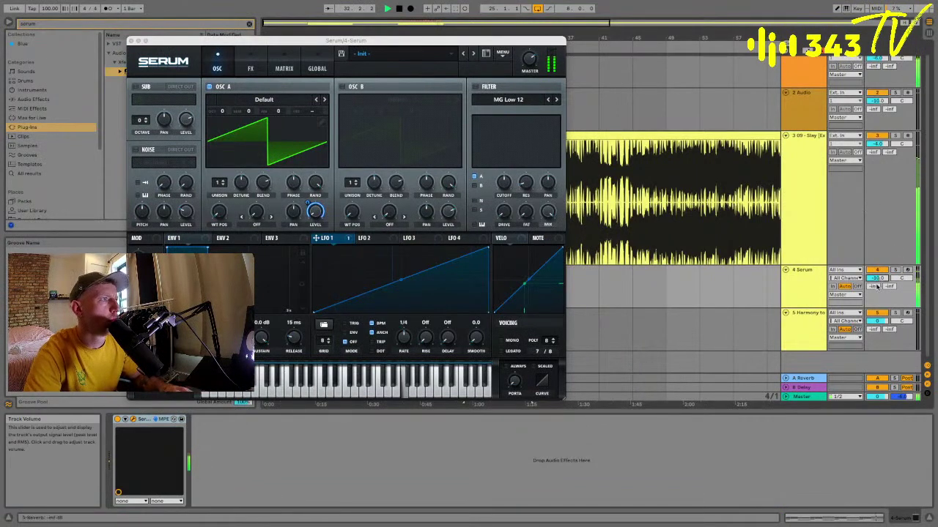
Set oscillator A's unison to 4 voices and close the Serum window.
click(222, 179)
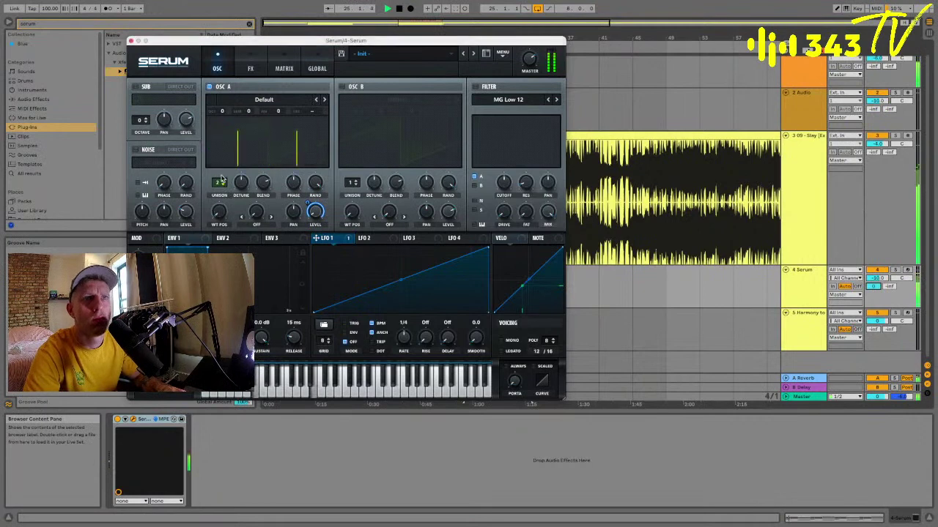
drag(222, 180, 236, 204)
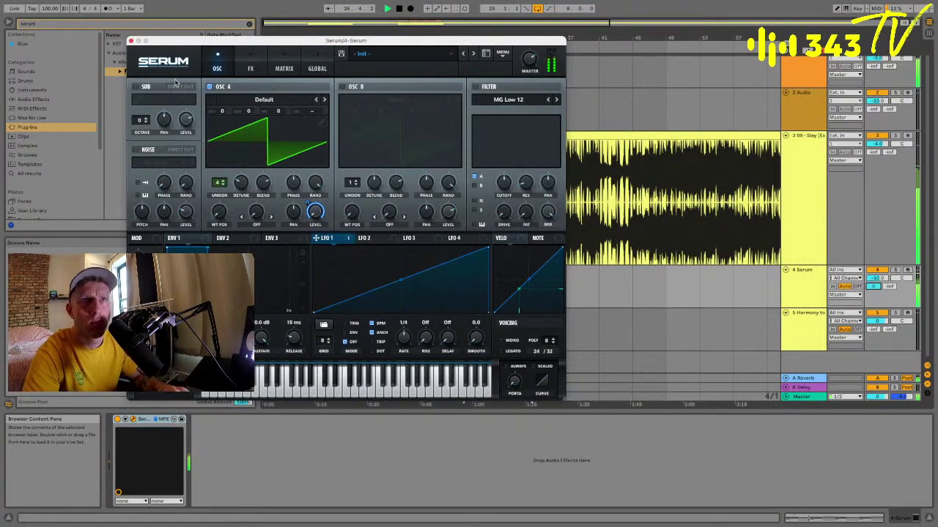
click(131, 41)
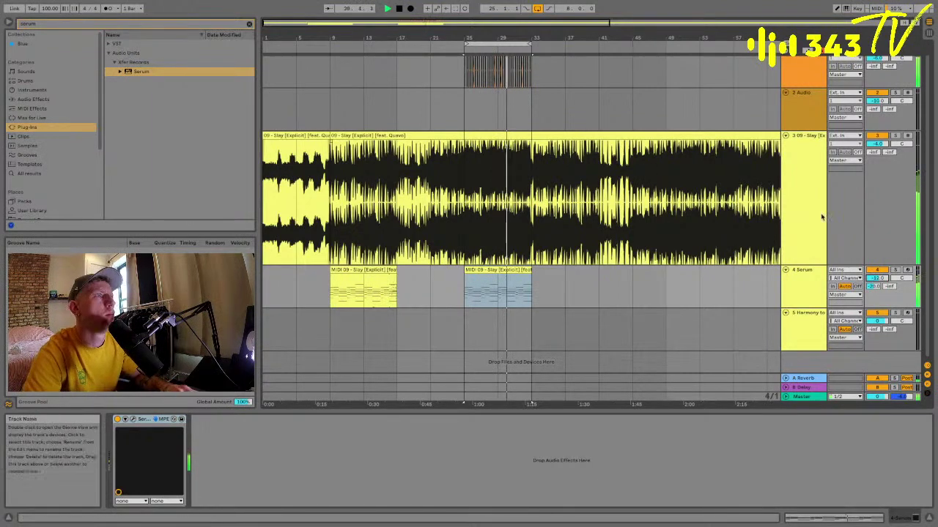
Collapse all tracks and insert a new MIDI track directly below the Serum track.
alt+click(786, 135)
click(793, 88)
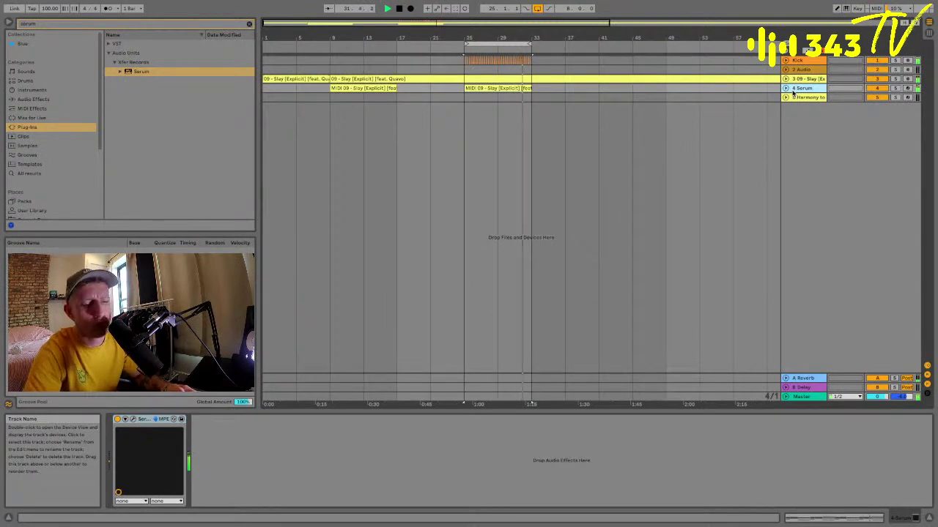
key(super+shift+t)
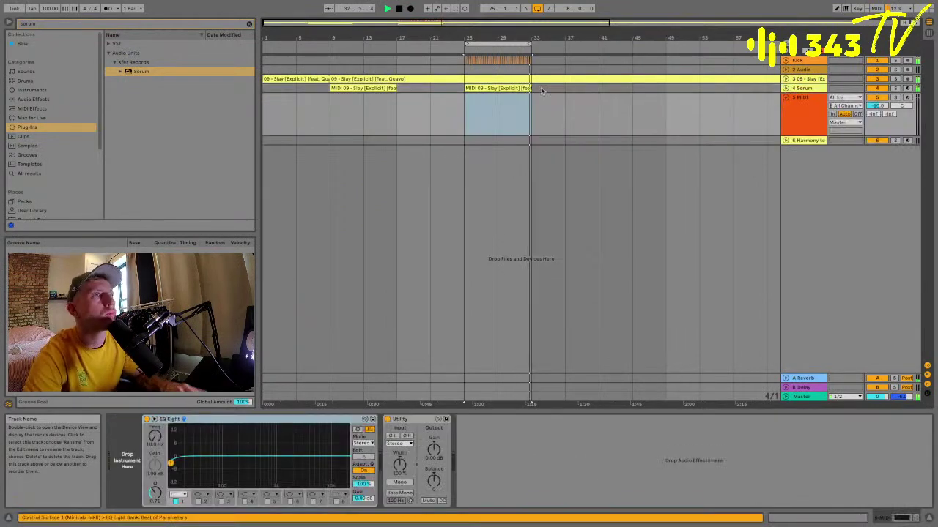
Copy the bar 25 chord clip from the Serum track onto the new MIDI track, open its notes and shrink the note editor.
drag(495, 88, 494, 109)
double_click(488, 96)
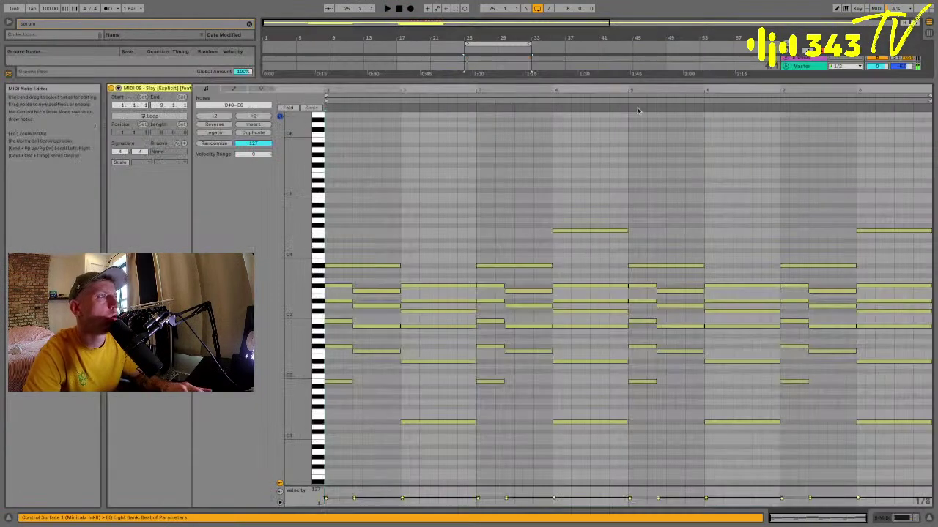
drag(614, 78, 615, 393)
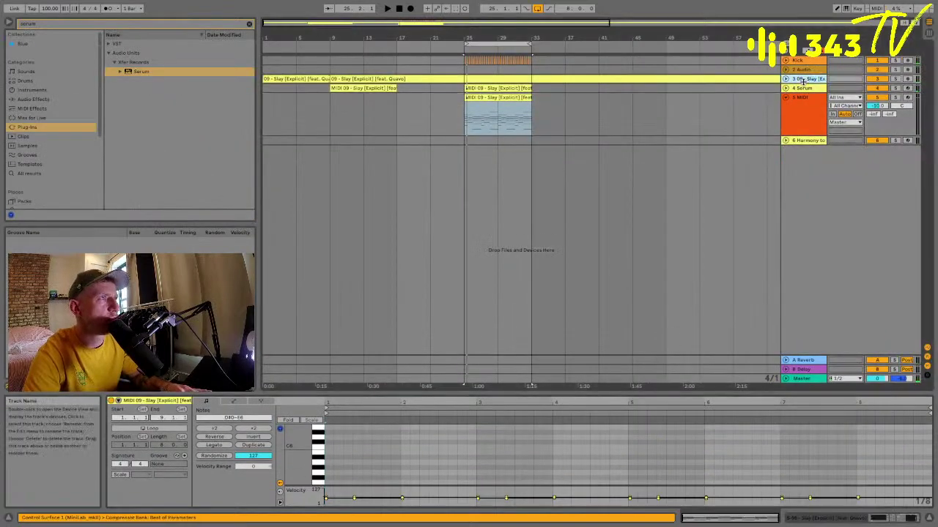
Rename the Serum track to Pad and the new MIDI track below it to Bass.
click(802, 89)
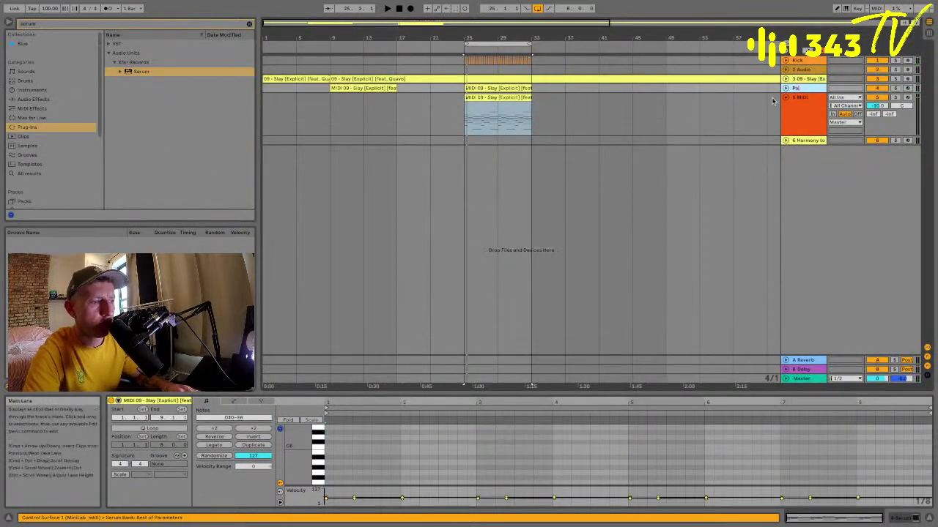
click(787, 111)
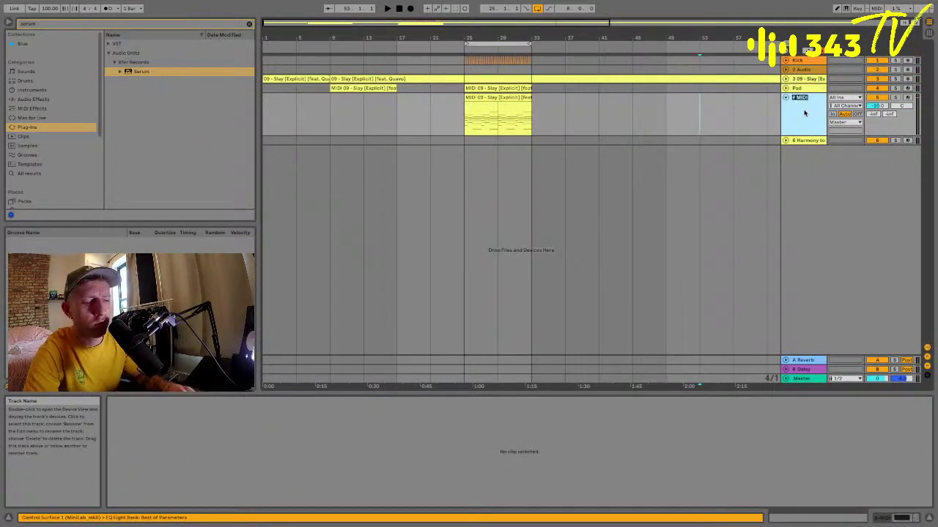
text(Bass)
key(Return)
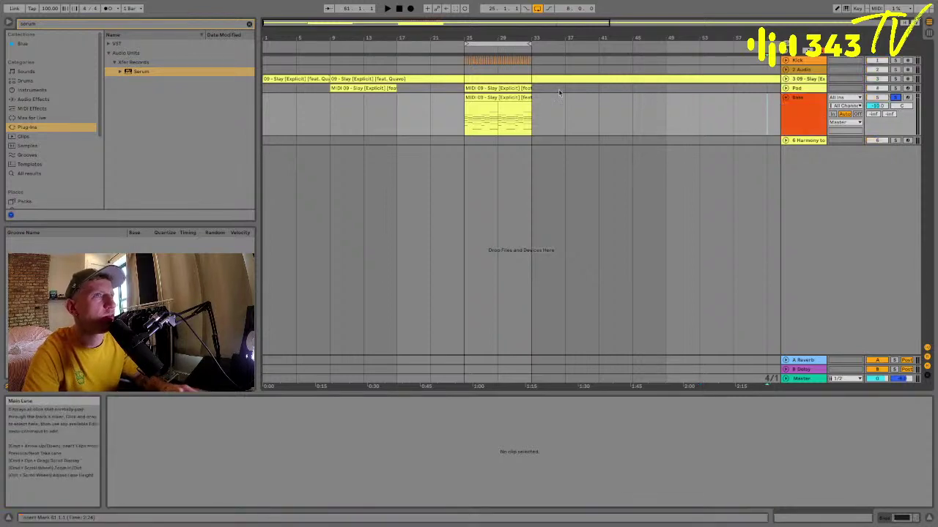
Open the Bass clip's notes in an enlarged editor and delete everything above the lowest note in both chords of bar 1.
click(498, 116)
drag(496, 394, 524, 167)
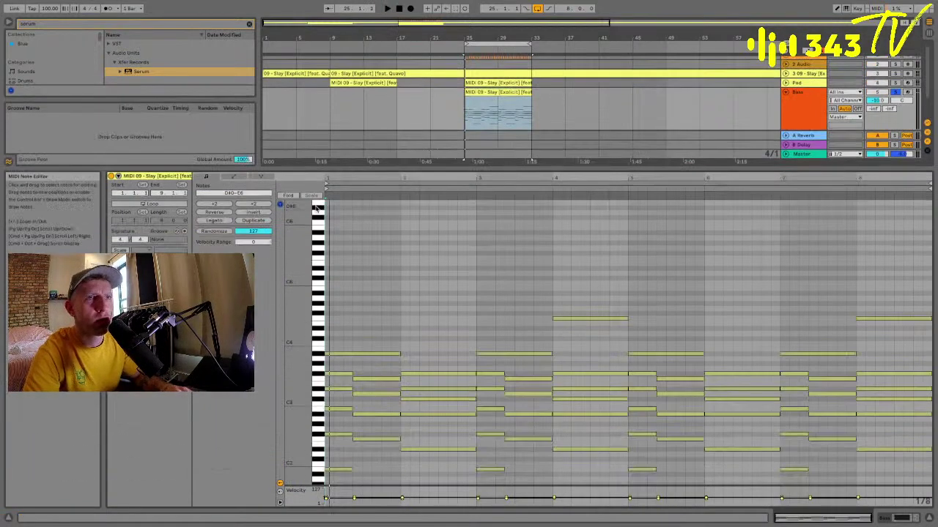
scroll(355, 293, down, 3)
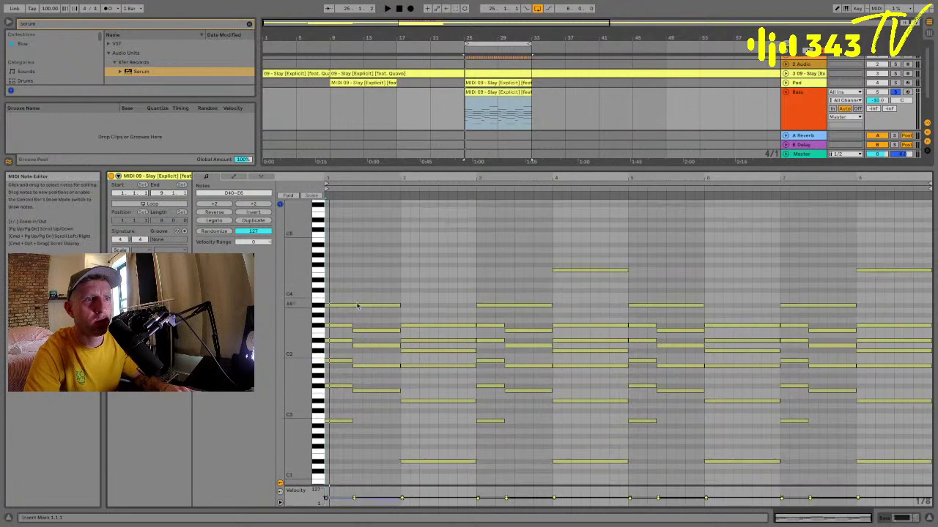
drag(343, 293, 385, 428)
key(Delete)
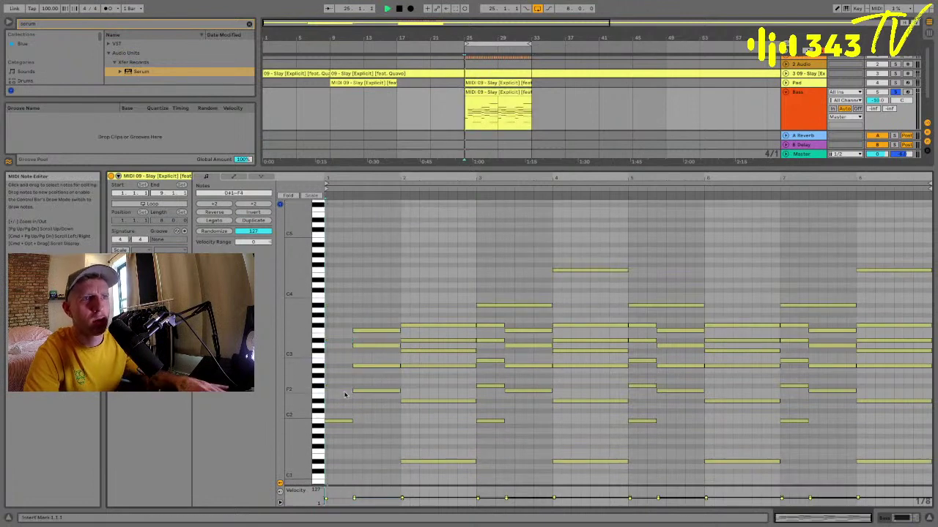
drag(361, 382, 374, 280)
key(Delete)
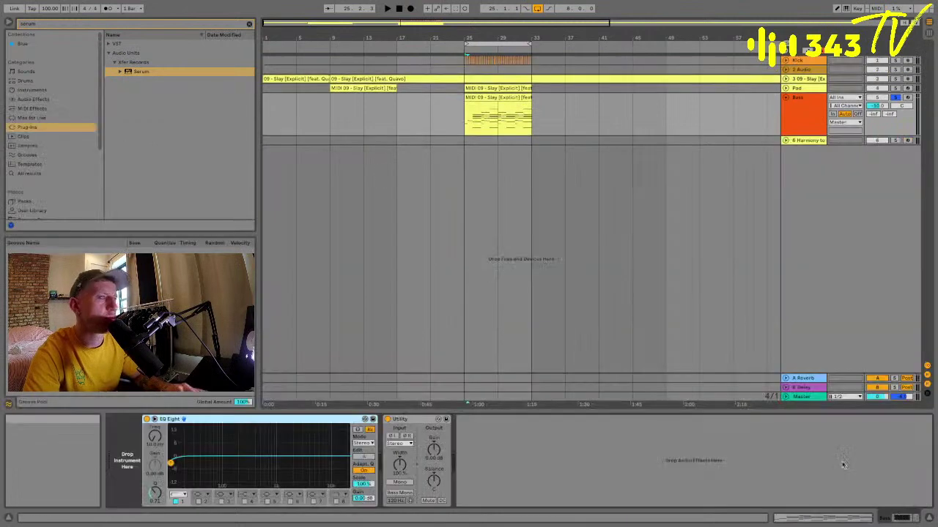
Load Serum onto the Bass track, open its plug-in window and play the Bass clip from bar 25.
double_click(136, 77)
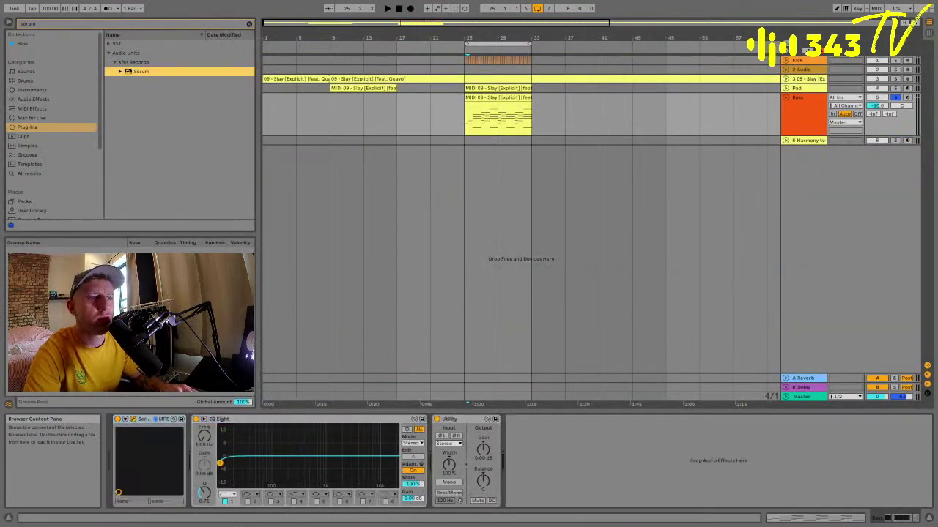
click(29, 20)
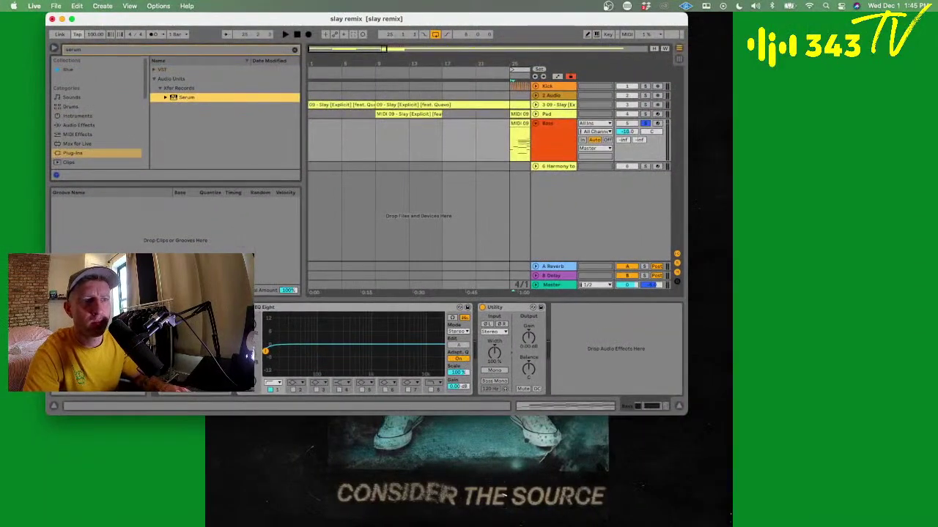
click(71, 18)
click(125, 419)
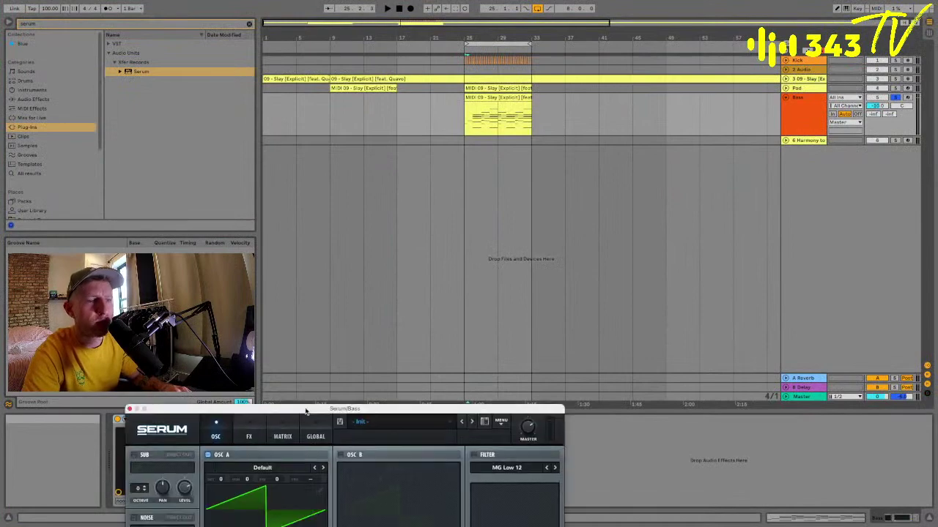
drag(305, 408, 361, 56)
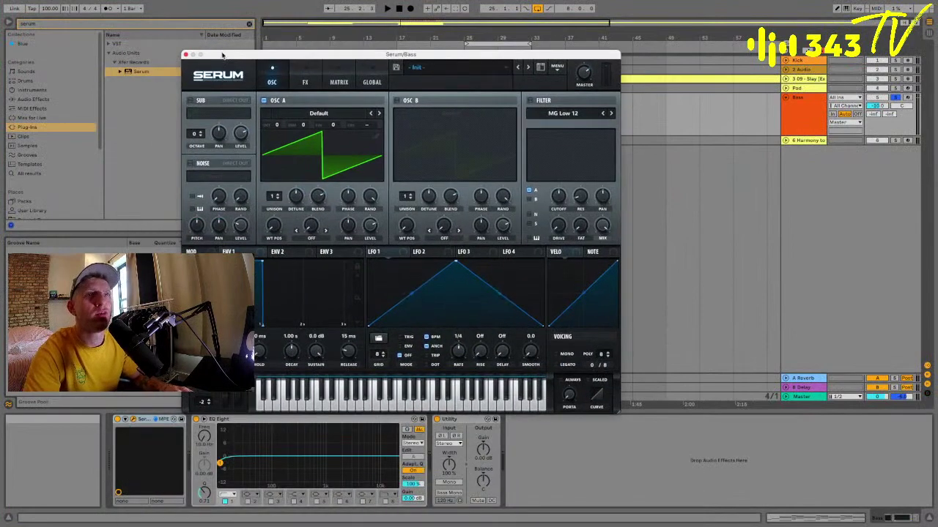
drag(223, 55, 31, 20)
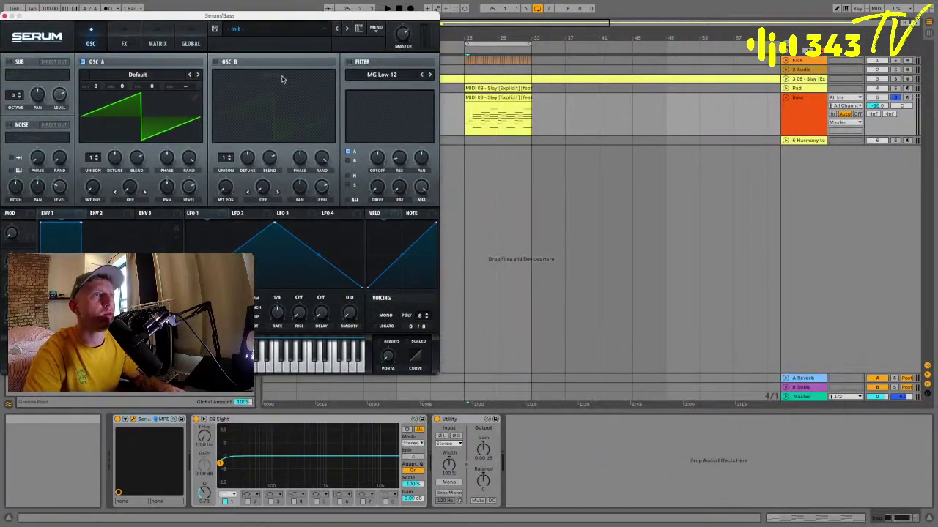
click(498, 116)
key(space)
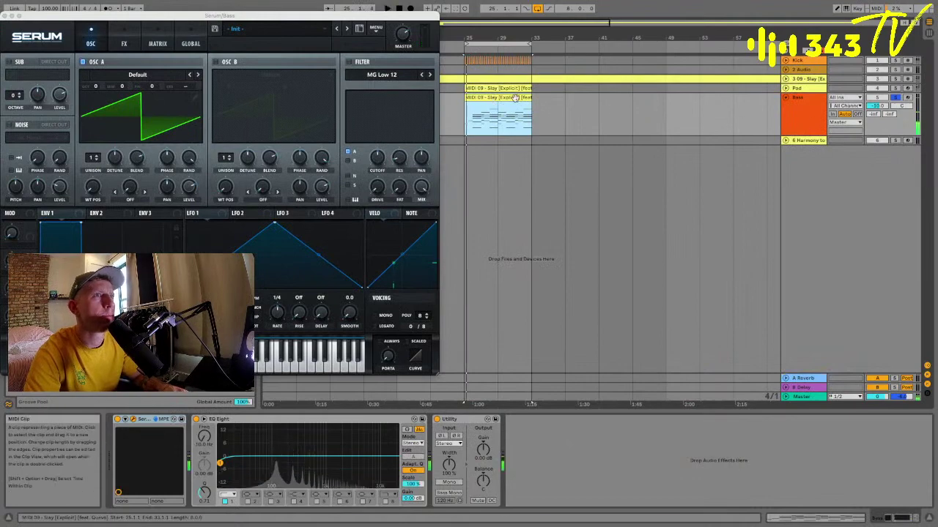
Reopen the Bass clip's notes and delete the upper chord notes in bars 2 to 4, keeping only each chord's lowest note.
double_click(516, 96)
key(space)
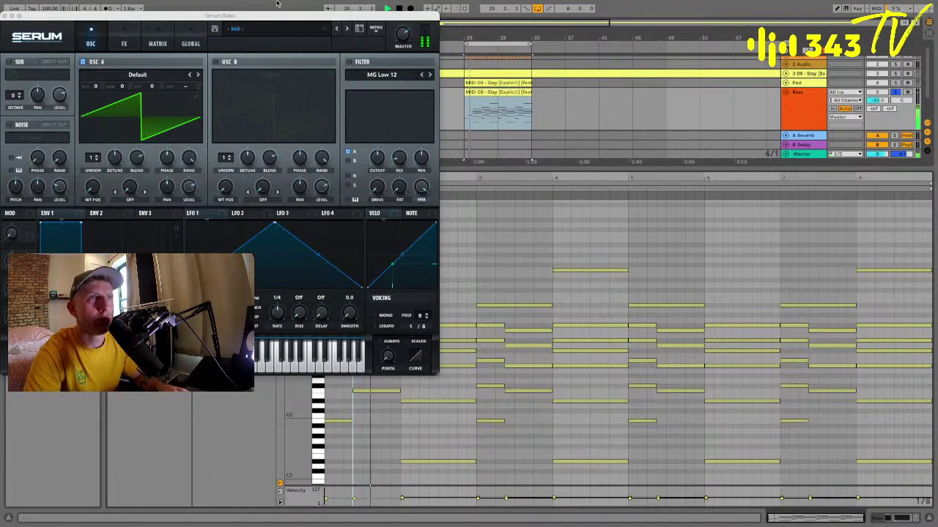
drag(220, 15, 66, 222)
drag(418, 307, 430, 429)
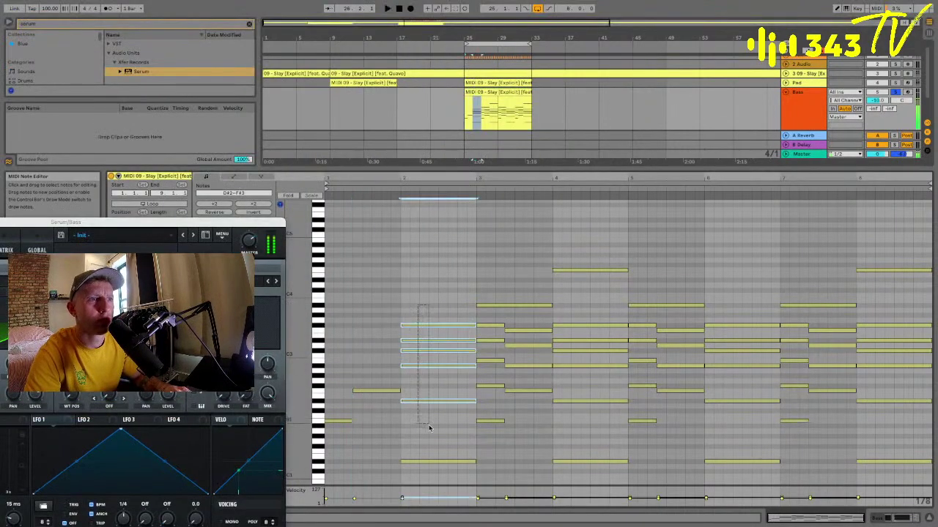
key(Delete)
drag(489, 403, 523, 378)
key(Delete)
key(Delete)
drag(578, 431, 584, 232)
key(Delete)
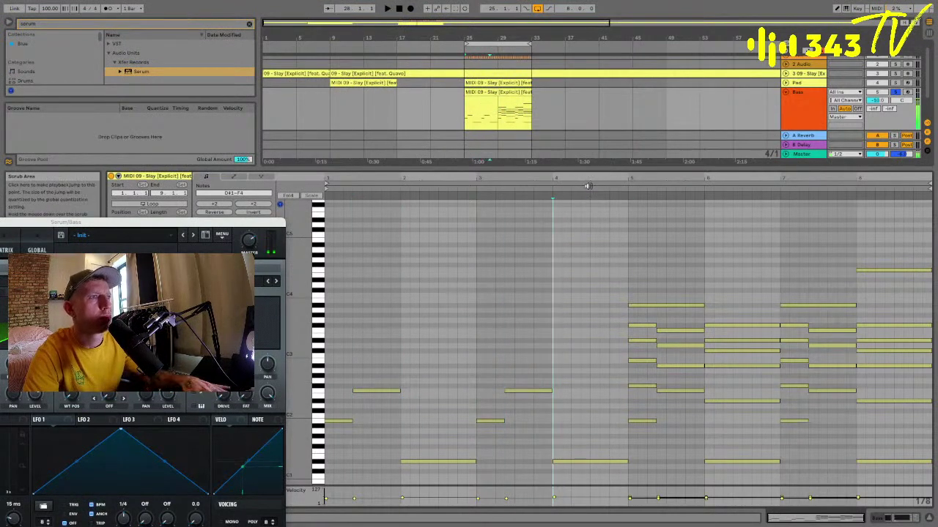
Delete all notes in bars 5 to 8 of the Bass clip and duplicate the bass notes of bars 1 to 4 into them.
drag(632, 268, 897, 487)
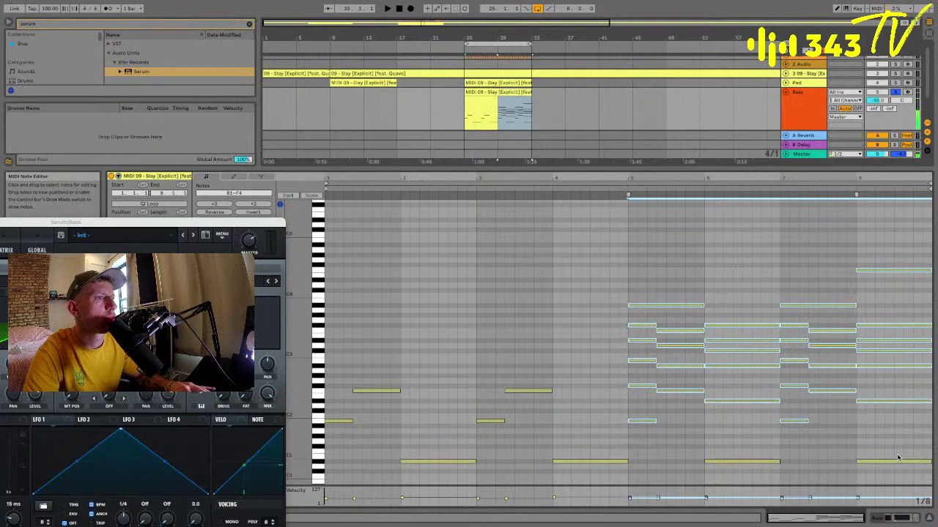
key(Delete)
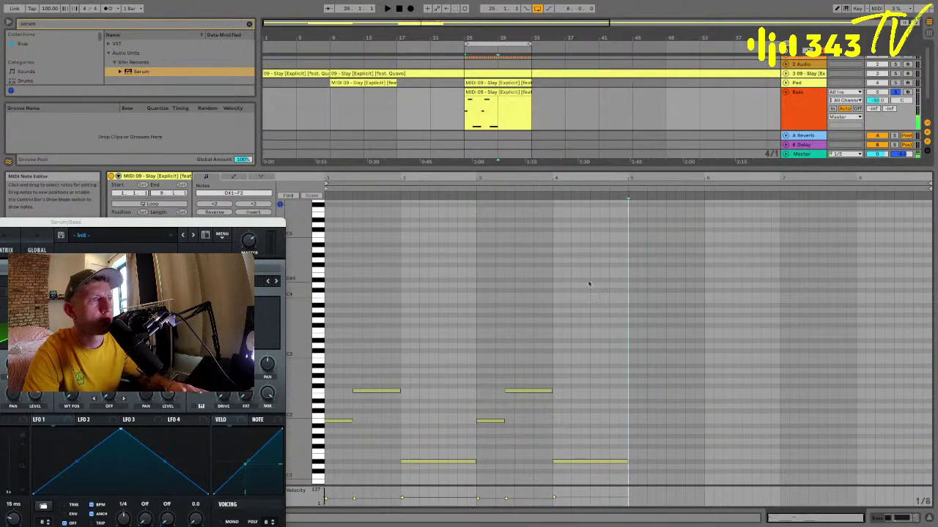
key(ctrl+a)
key(ctrl+d)
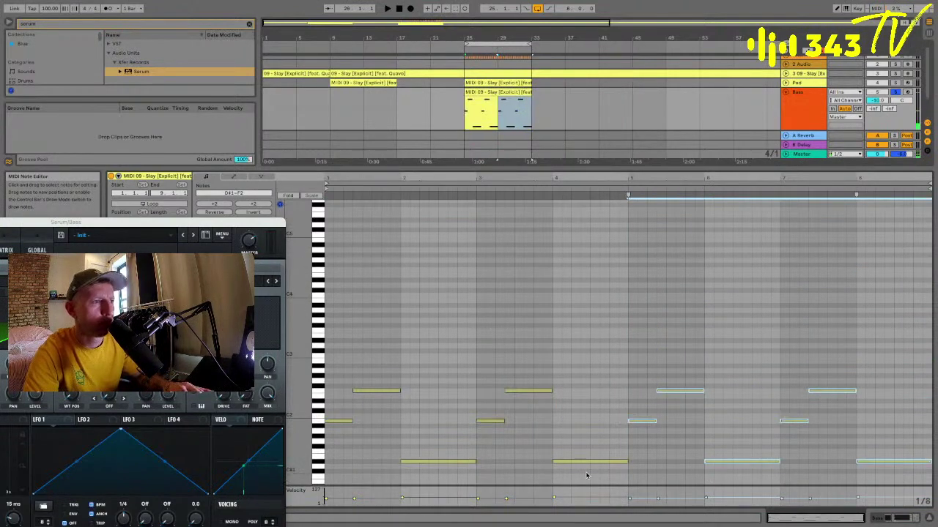
Transpose all notes of the Bass clip by octaves while listening, ending in the range D#0 to F1.
key(ctrl+a)
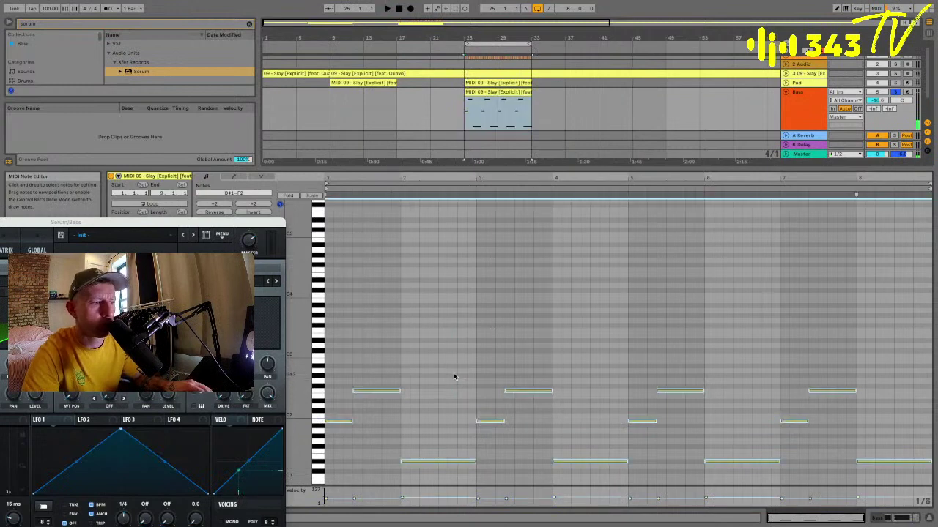
key(shift+Up)
key(space)
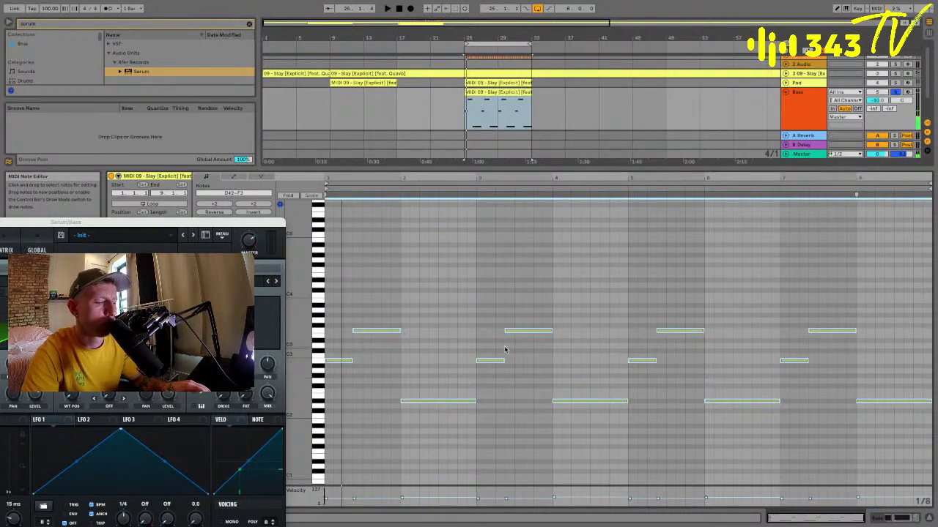
key(shift+Down)
key(shift+Down)
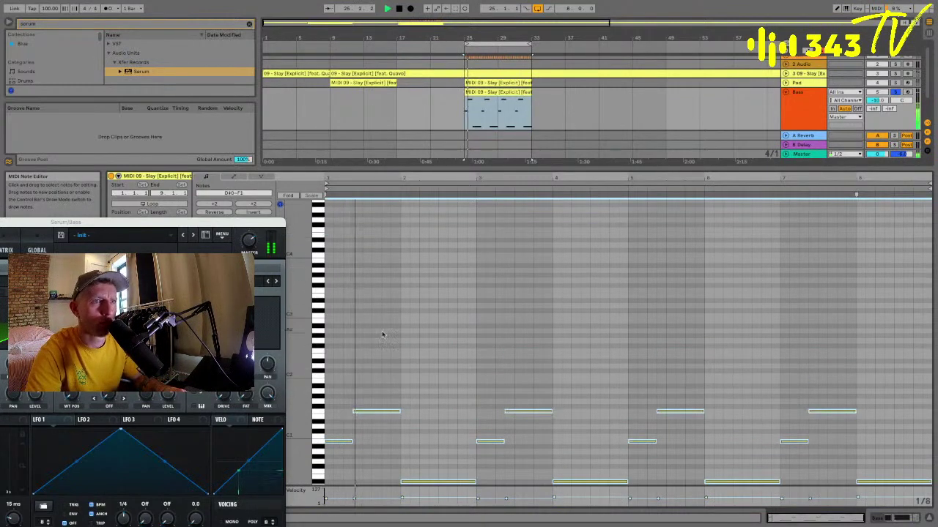
Lower the second bass note of bar 1 by one octave to F0.
click(382, 334)
click(376, 411)
key(shift+Down)
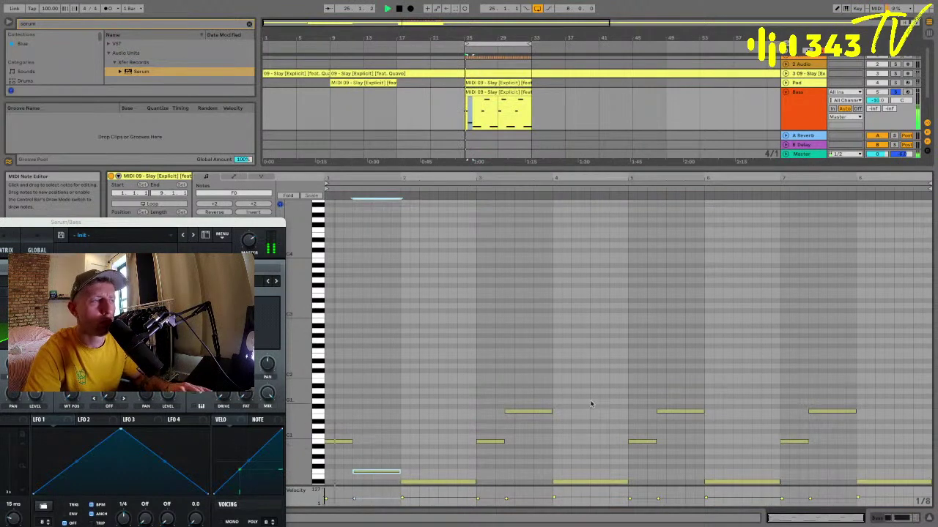
Unsolo the Bass track and set its volume to -4 dB.
click(895, 92)
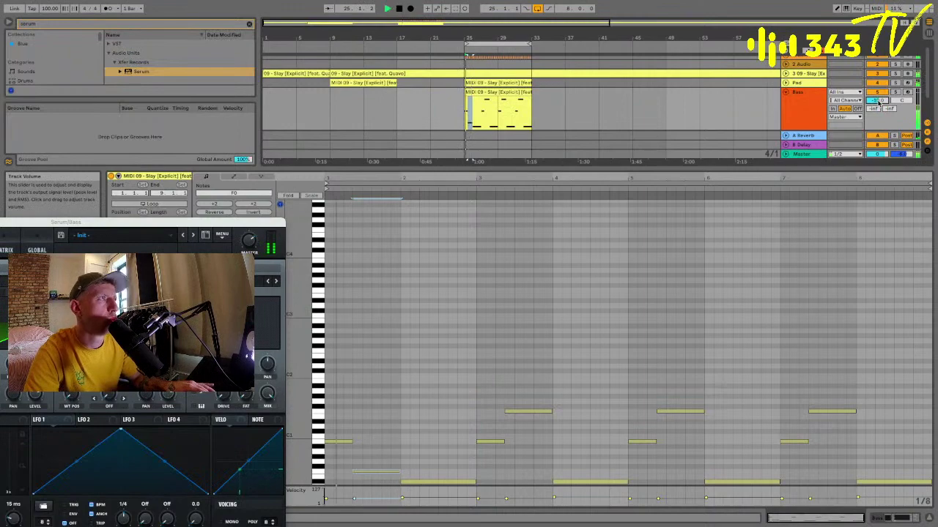
drag(878, 103, 879, 89)
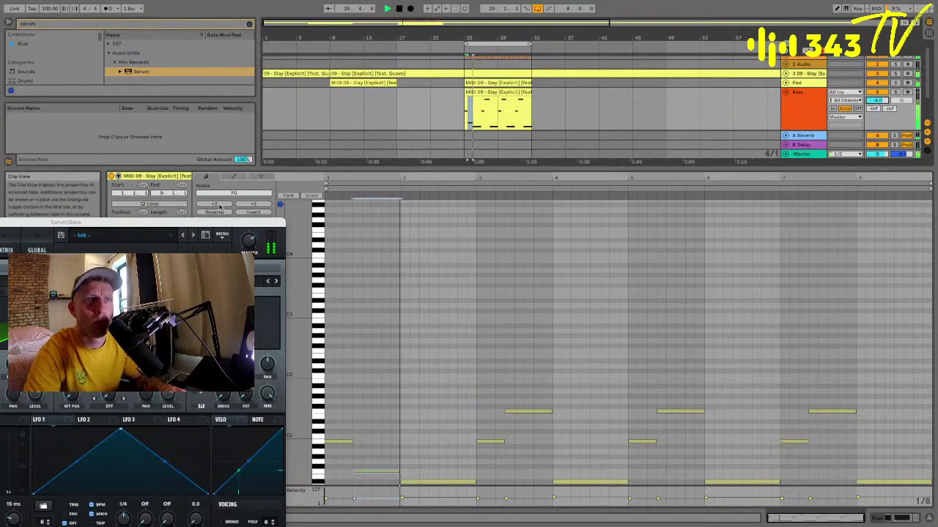
Assign Serum's LFO 1 to oscillator A's level and reshape the LFO into a rising ramp with its peak at the end.
drag(211, 222, 500, 107)
drag(343, 299, 331, 274)
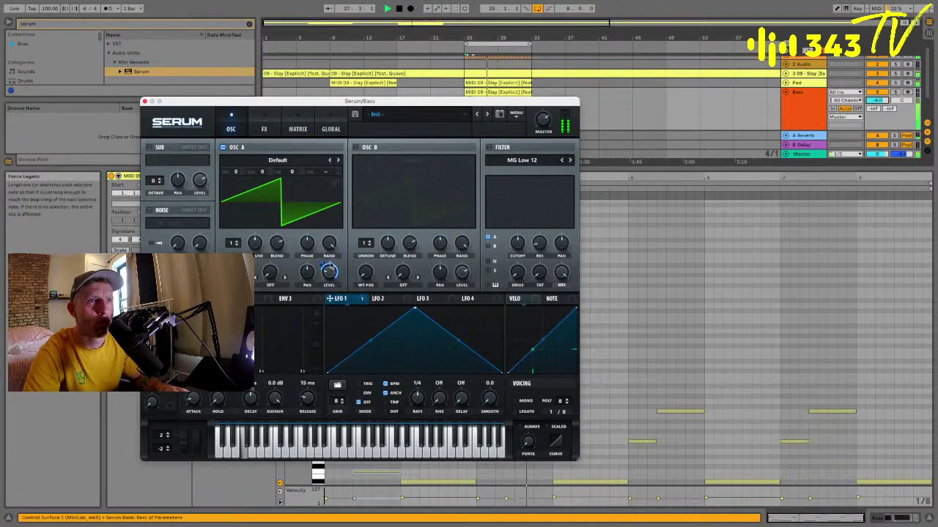
drag(415, 315, 502, 309)
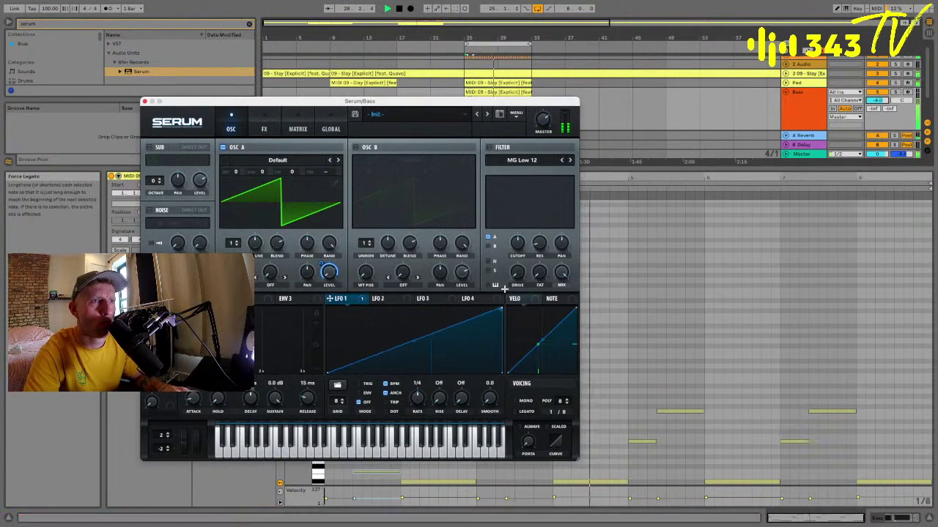
Reset the Bass track's volume to 0 dB and close the Serum window.
double_click(877, 101)
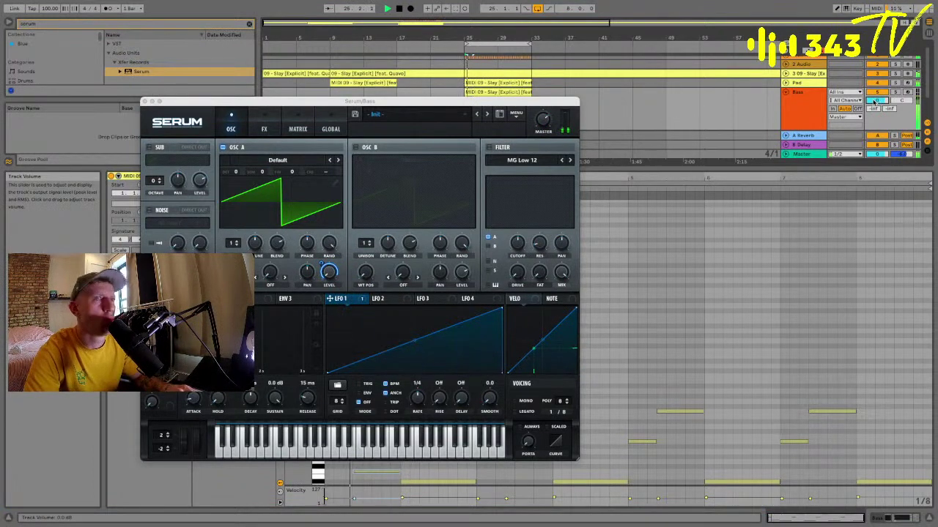
click(144, 101)
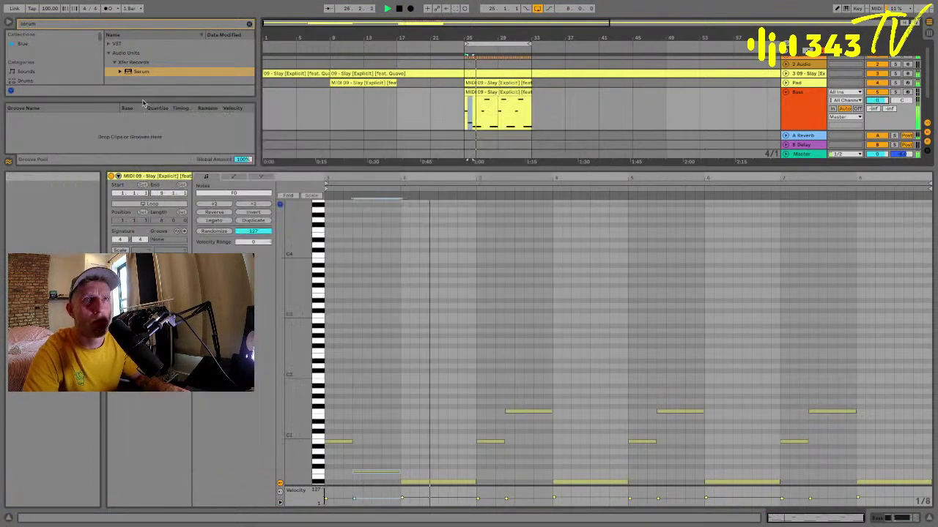
Lower the second bass notes of bars 3, 5 and 7 by one octave to F0.
click(485, 96)
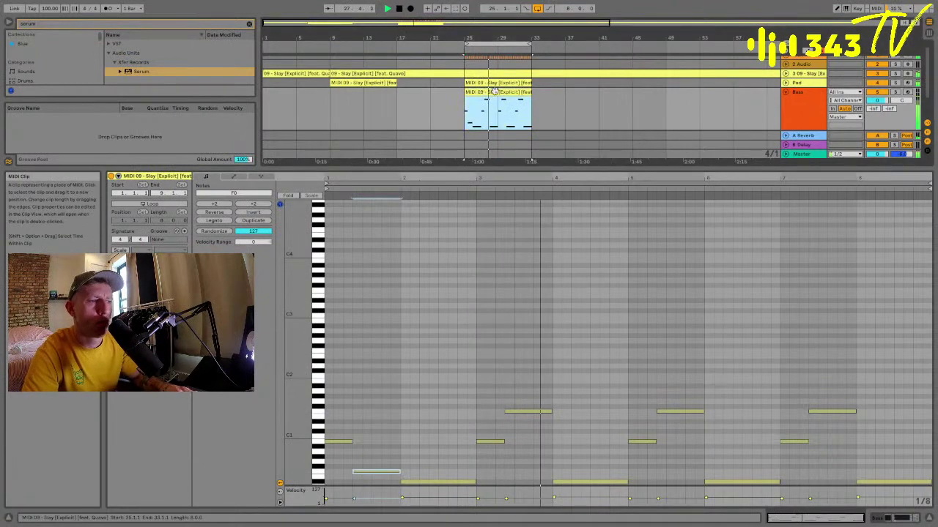
click(534, 411)
key(shift+Down)
scroll(645, 400, down, 5)
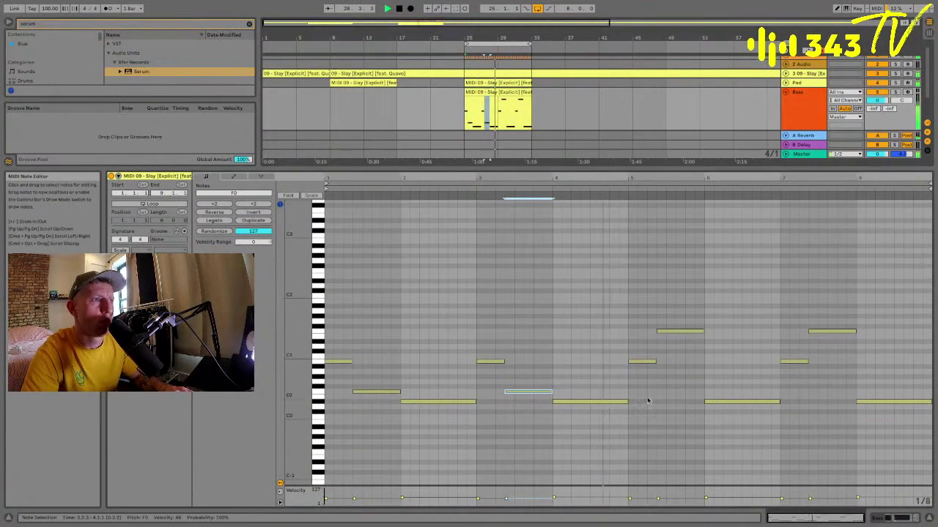
click(680, 331)
key(shift+Down)
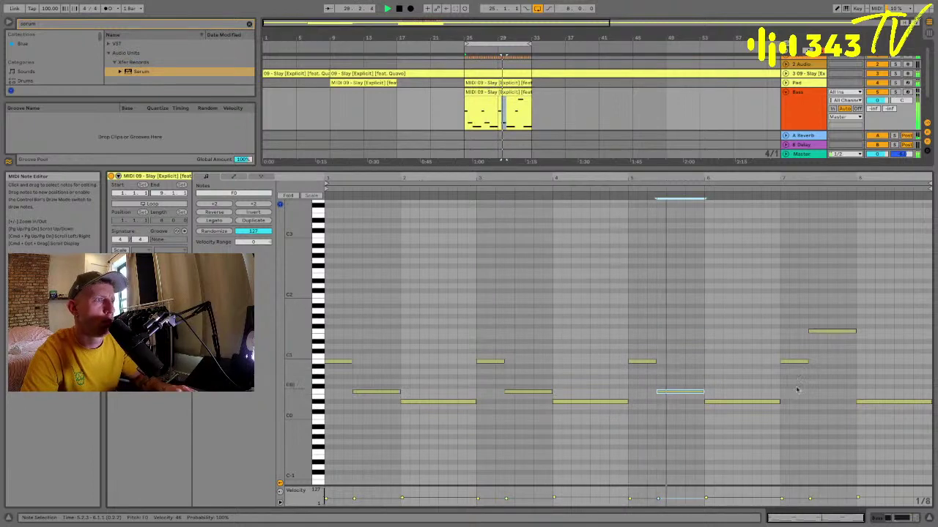
click(832, 331)
key(shift+Down)
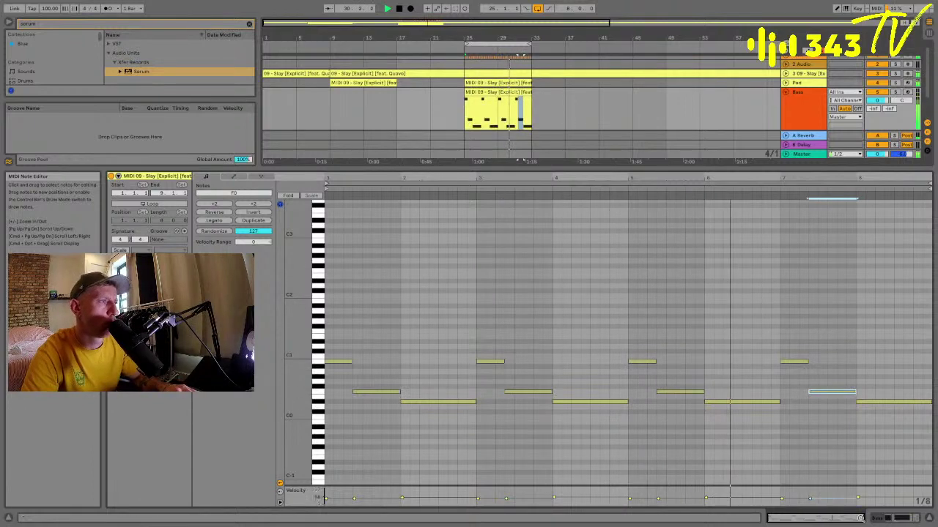
Show the Bass track's devices, then reopen the notes of its bar 25 clip.
double_click(803, 94)
click(499, 96)
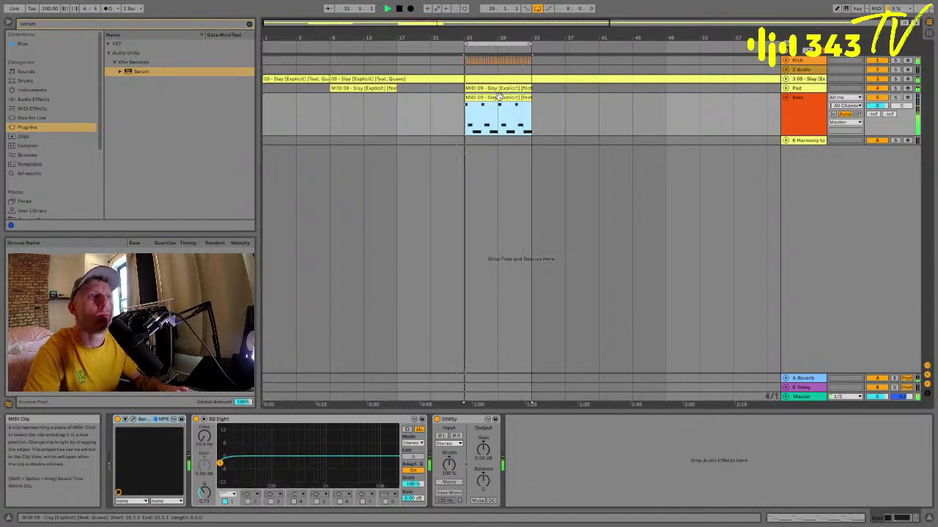
double_click(499, 96)
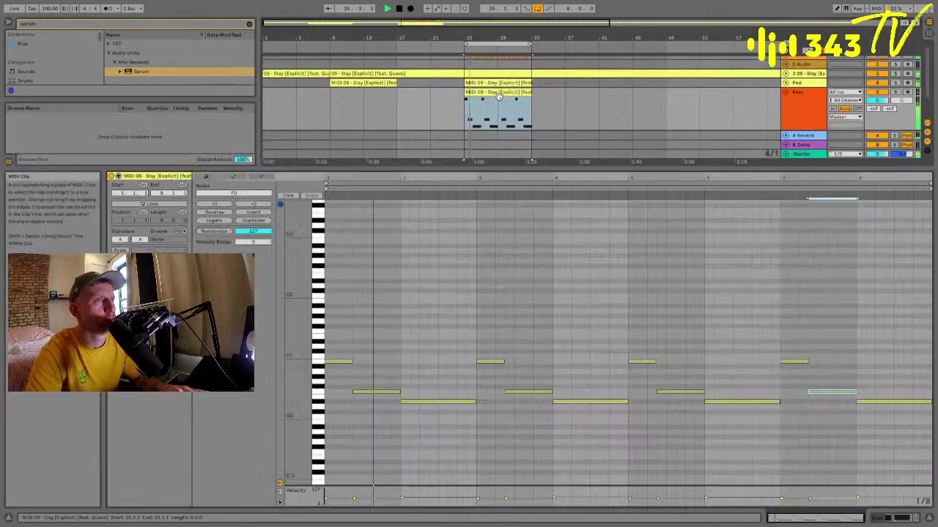
Lower the first bass note of bar 3 by one octave to B-1 and audition the clip from there.
click(490, 361)
key(shift+Down)
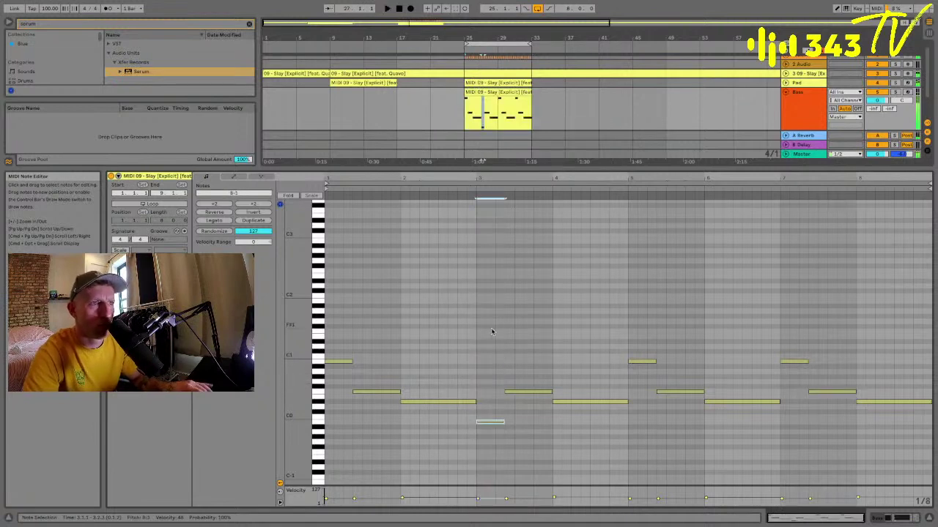
click(476, 335)
key(space)
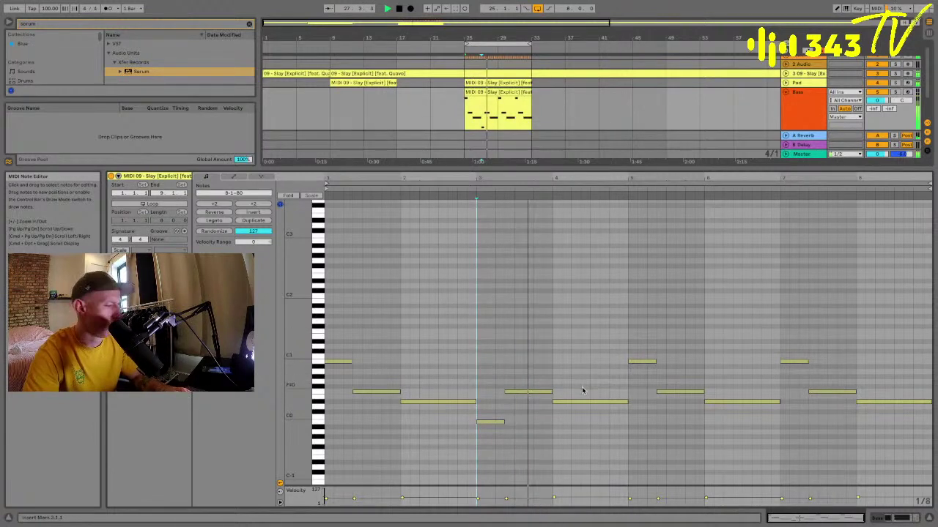
key(space)
Raise the second bass note of bar 3 by five semitones to A#0 and play back from bar 3.
drag(560, 414, 560, 375)
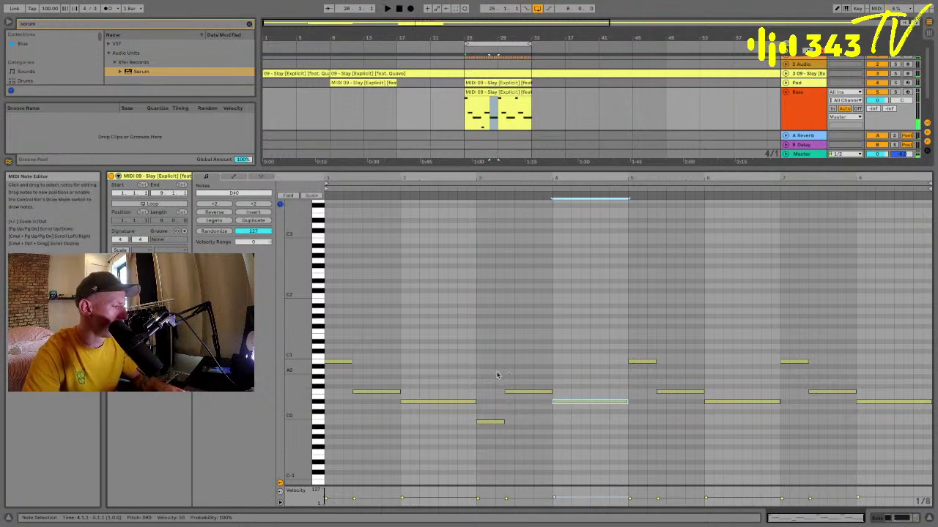
drag(498, 374, 497, 473)
drag(550, 411, 540, 358)
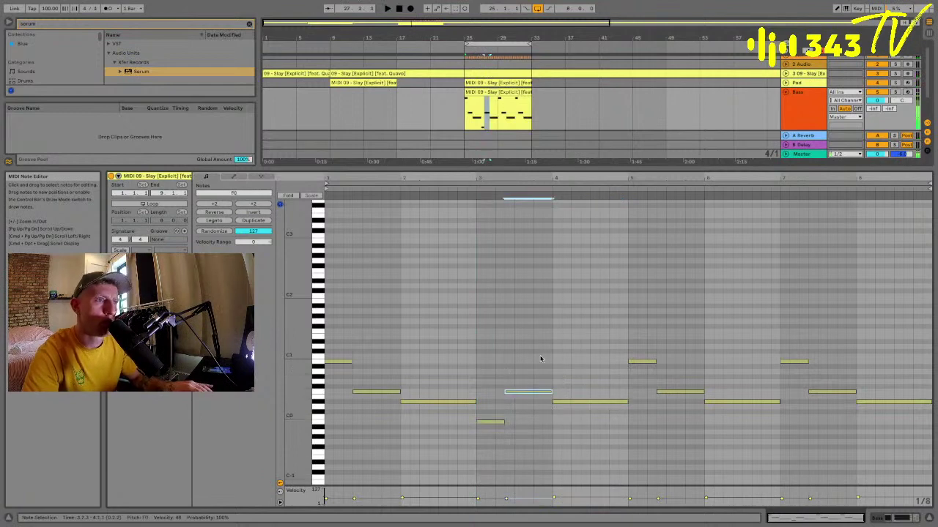
key(Up)
key(Up)
key(Up)
key(Up)
key(Up)
click(492, 335)
key(space)
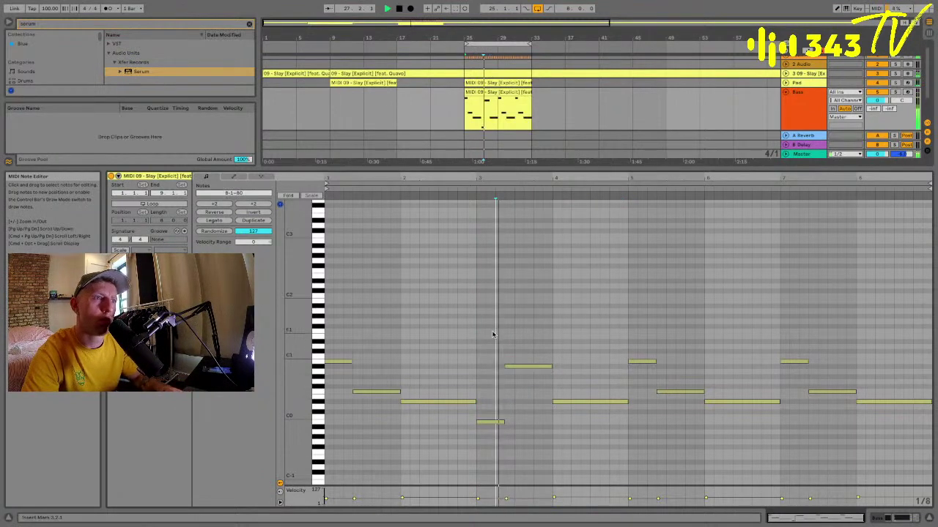
click(477, 335)
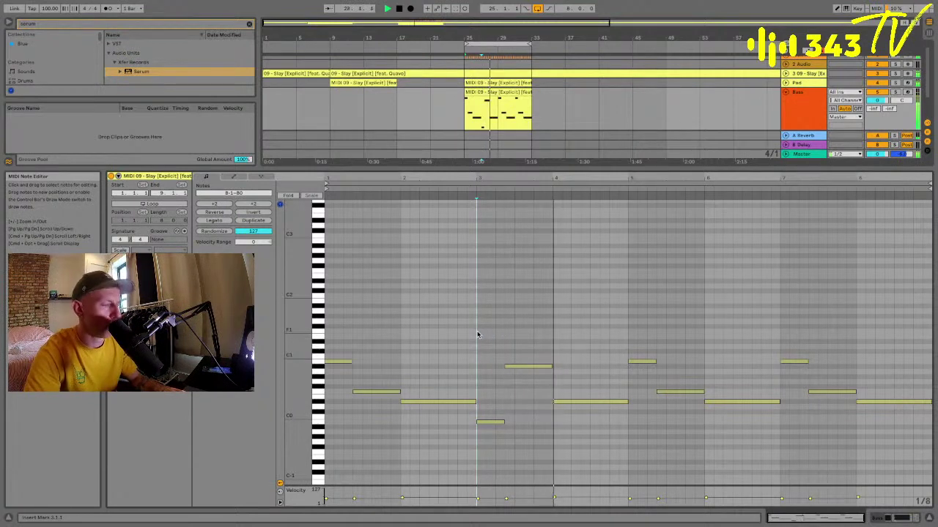
Replace the bass notes in bars 5 to 8 with a duplicate of the notes from bars 1 to 4.
drag(638, 335, 854, 472)
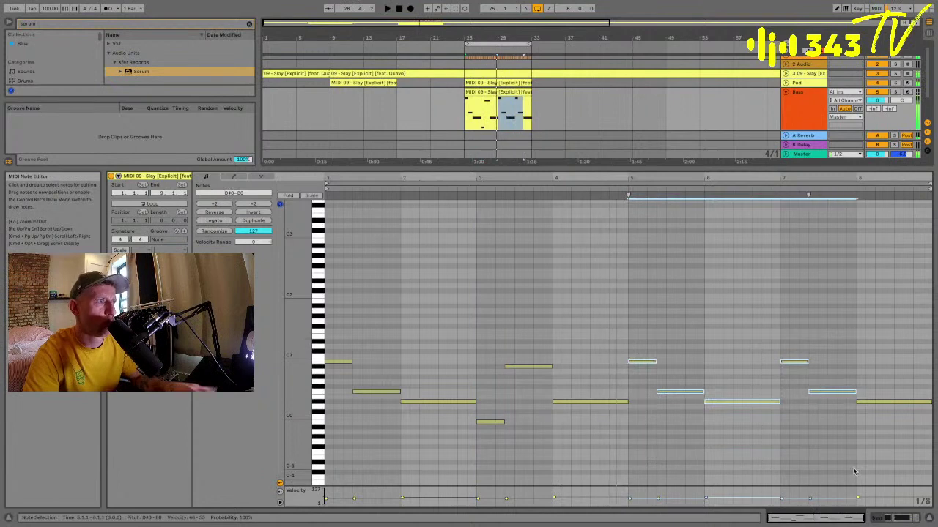
key(Delete)
double_click(890, 402)
drag(592, 431, 433, 356)
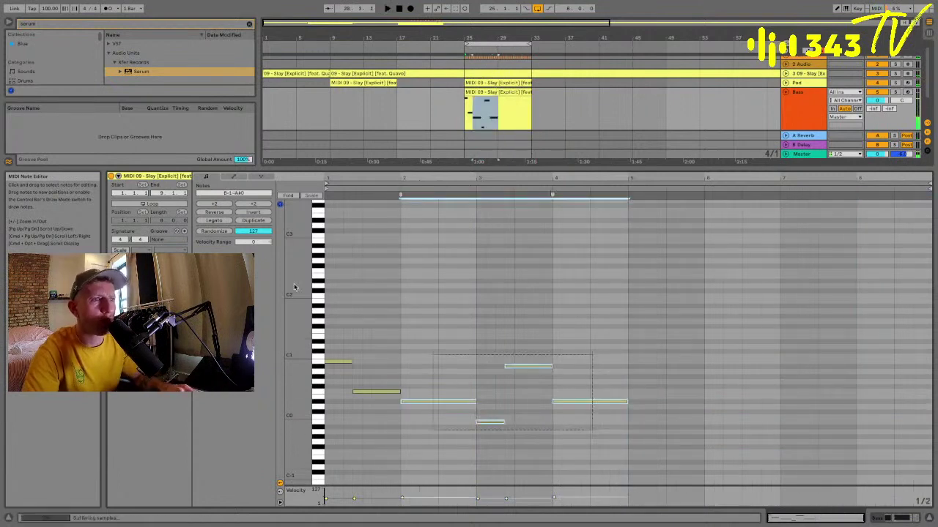
key(super+d)
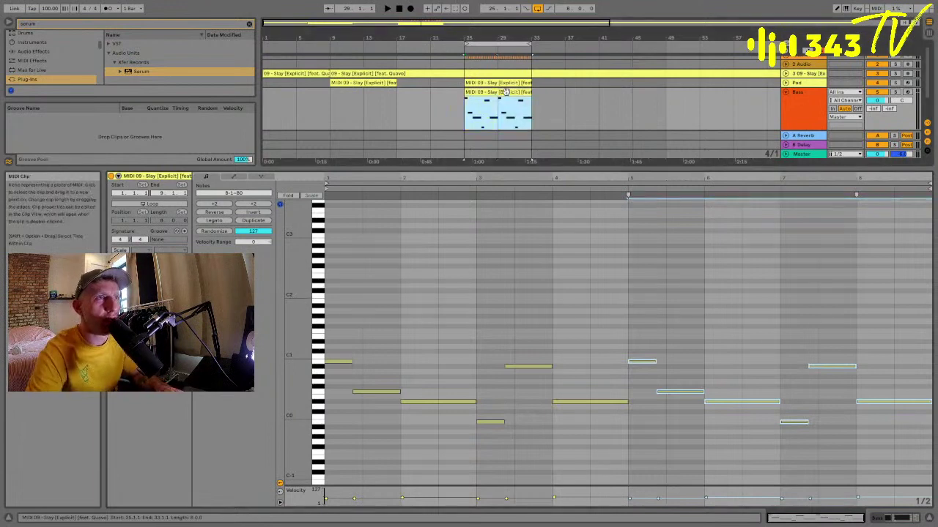
Set the velocity of all notes in the bass clip to 100.
click(490, 262)
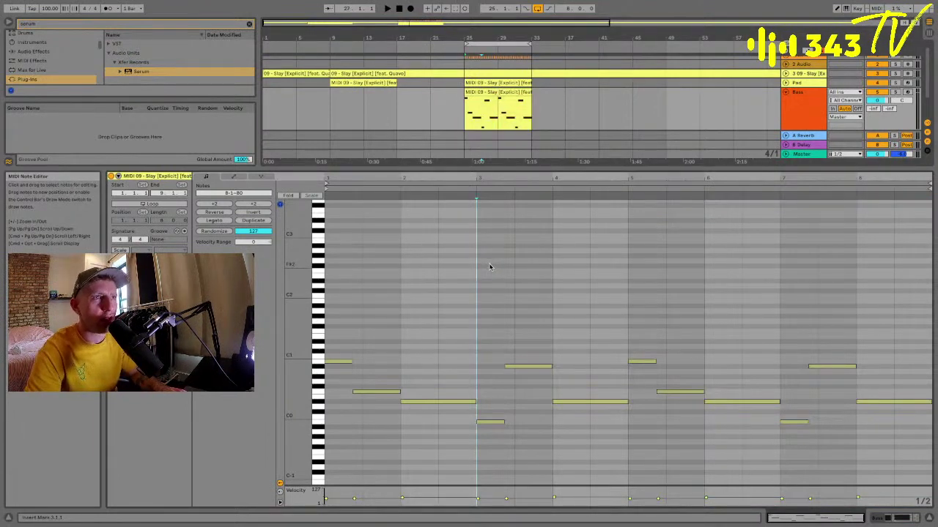
key(super+a)
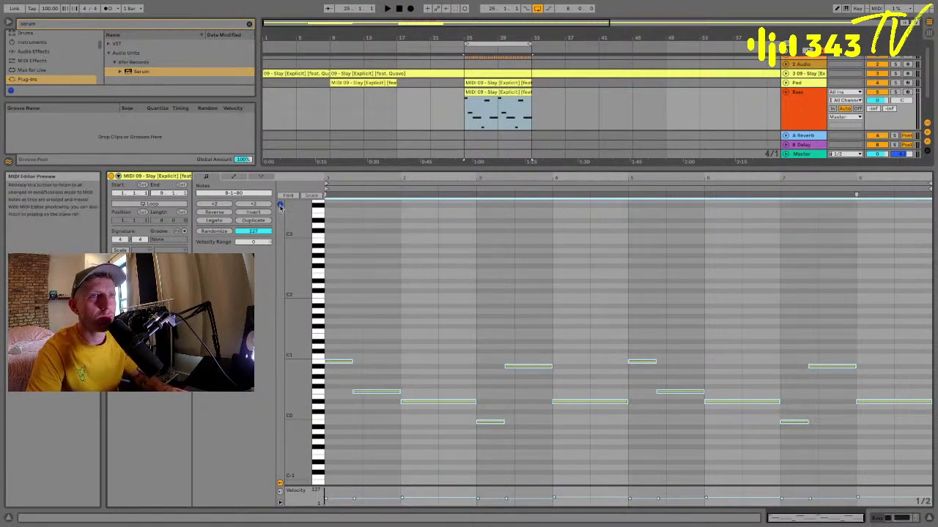
drag(328, 499, 326, 492)
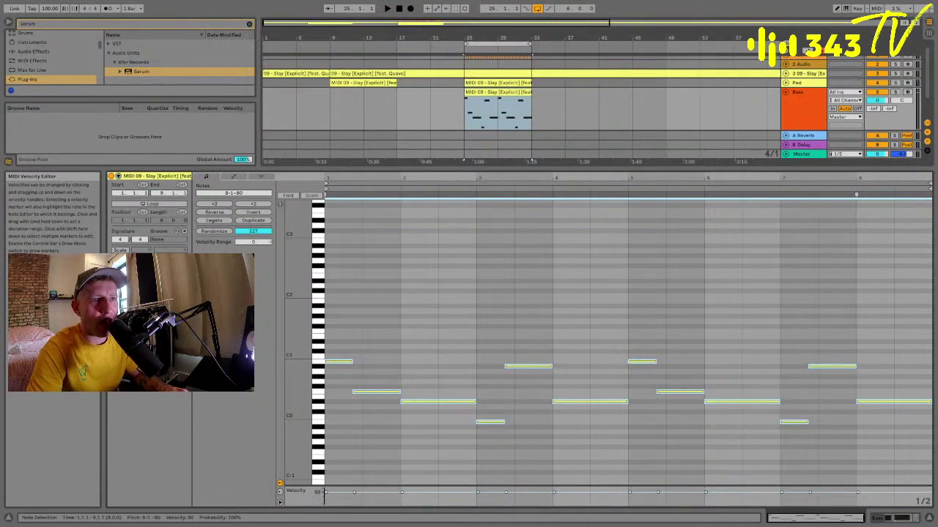
click(355, 465)
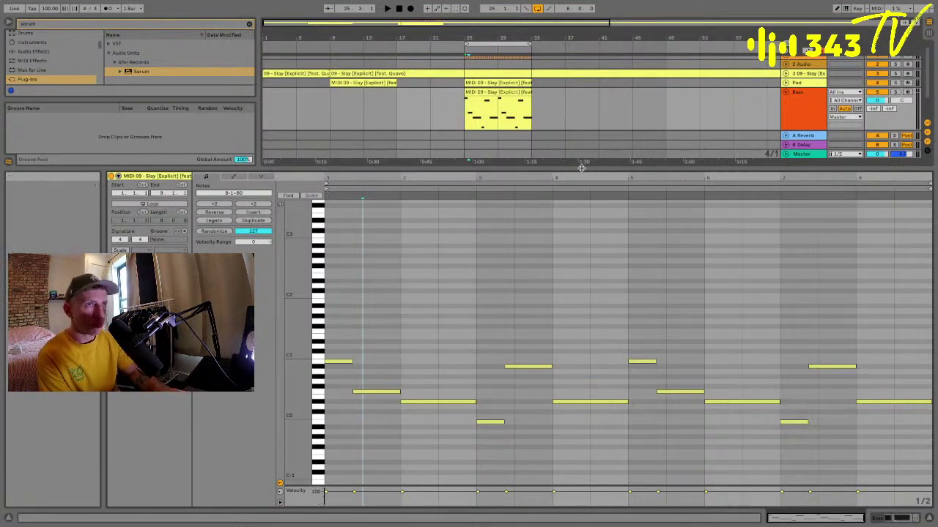
Shrink the note editor to give the arrangement more height, then select and fold the Bass track.
drag(525, 170, 529, 360)
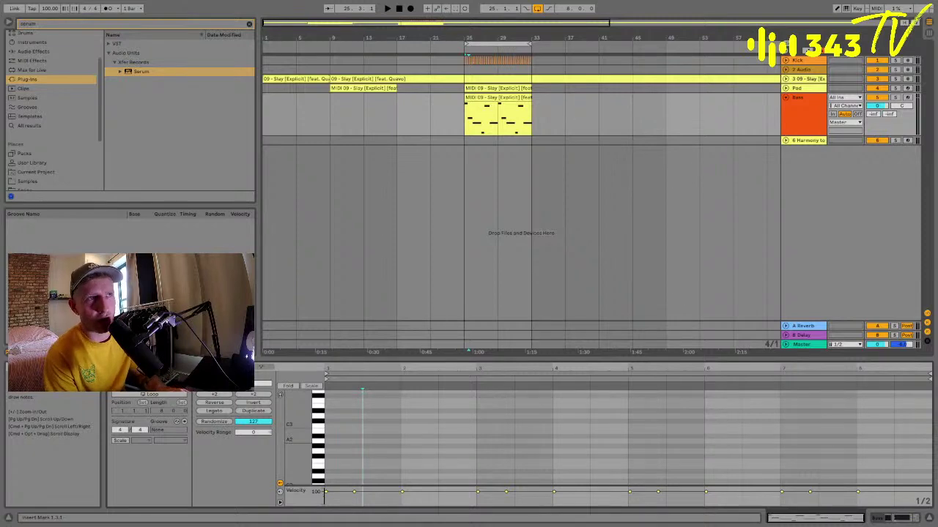
click(445, 129)
click(457, 131)
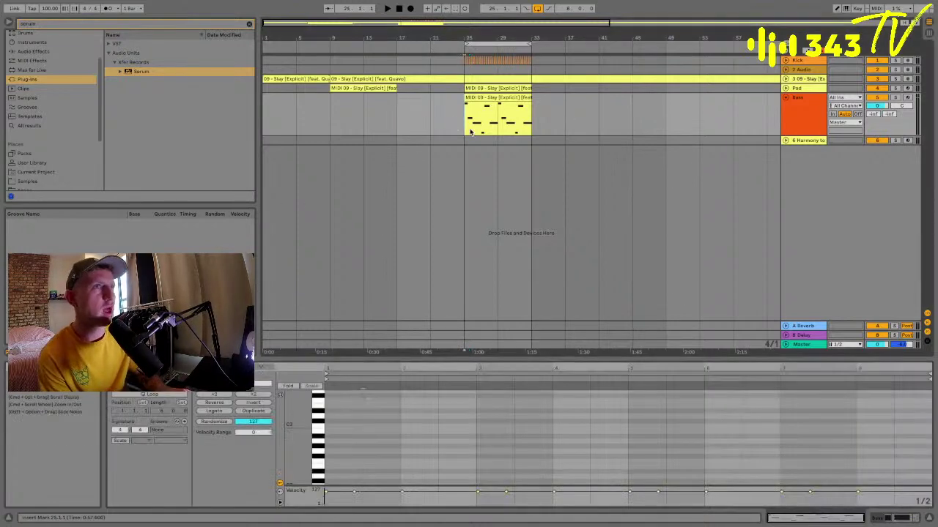
click(803, 110)
click(786, 97)
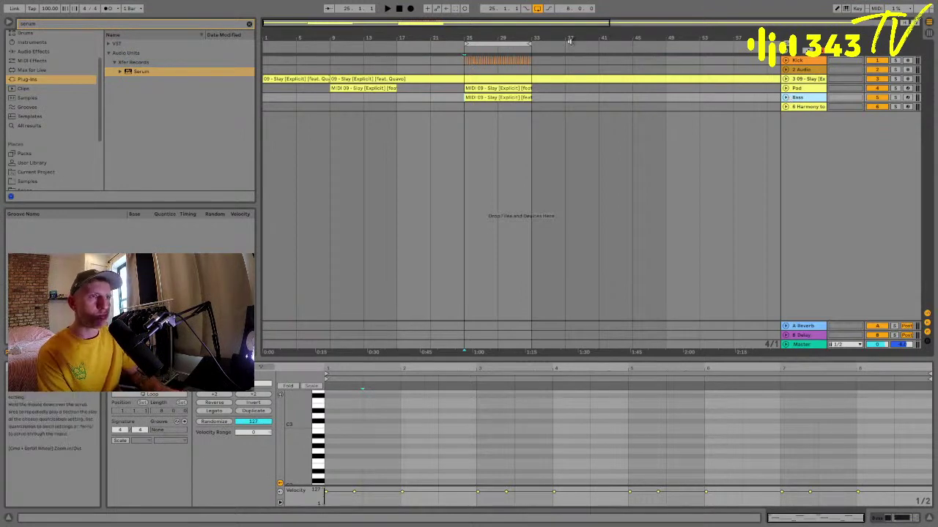
click(499, 87)
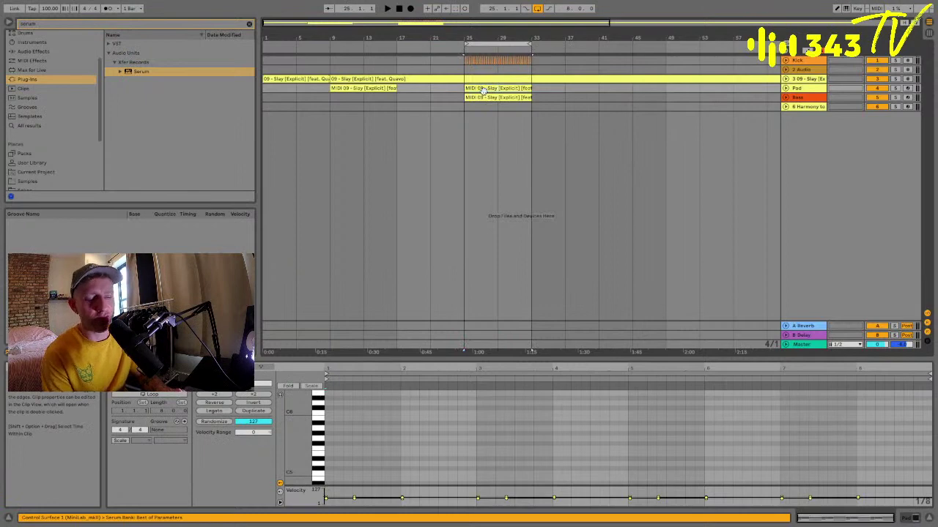
super+click(785, 78)
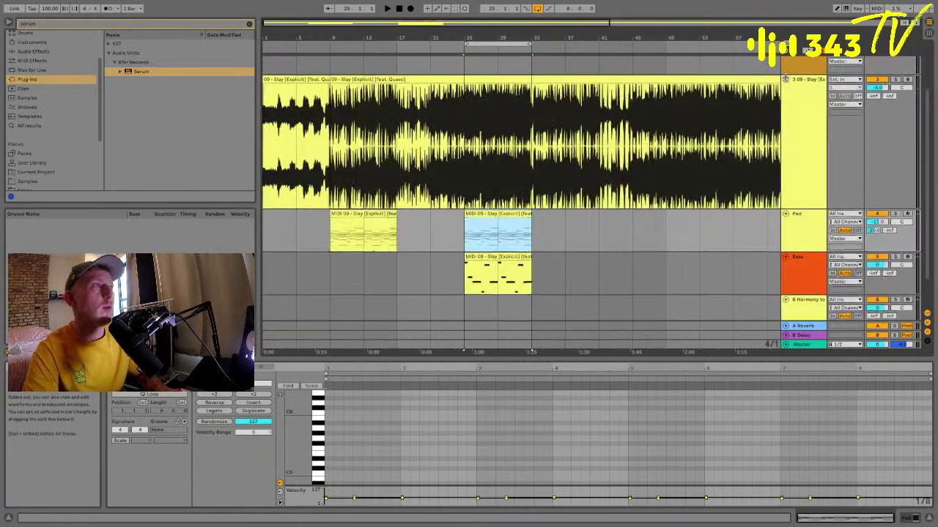
scroll(785, 78, up, 3)
alt+click(786, 61)
Unfold all tracks, solo the Slay audio track and play its bars 25 to 33.
drag(503, 38, 502, 66)
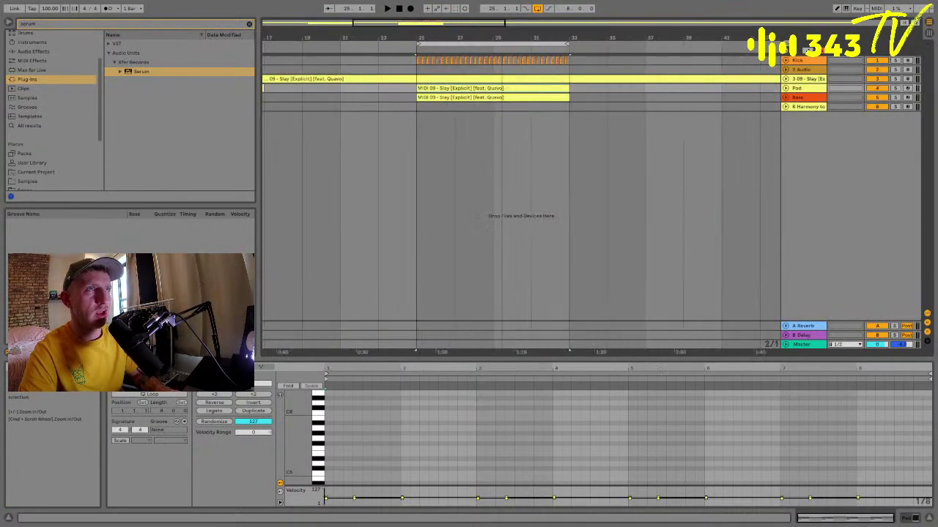
alt+click(784, 79)
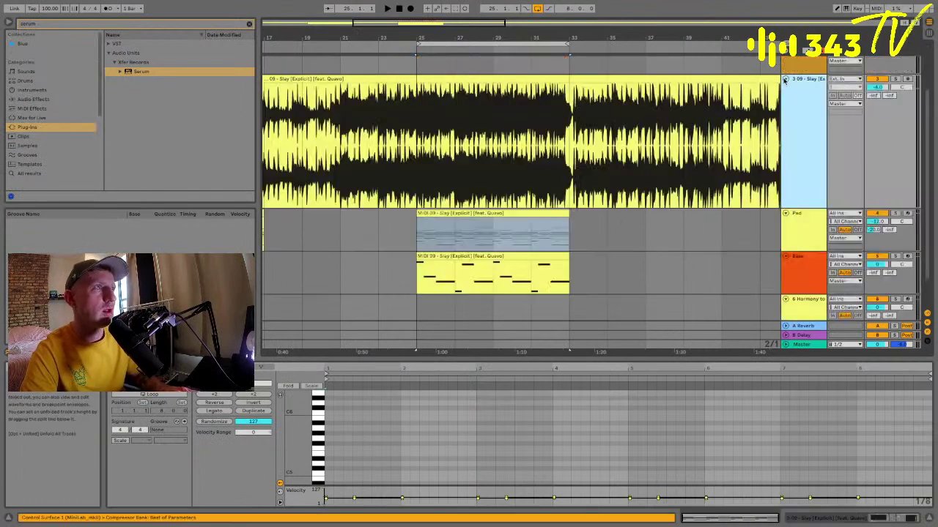
click(460, 102)
drag(431, 104, 555, 125)
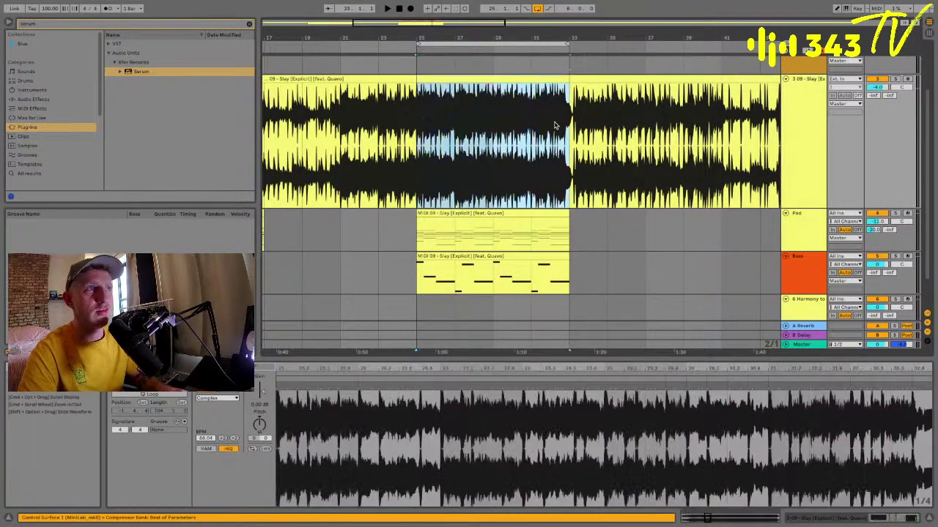
click(894, 78)
key(space)
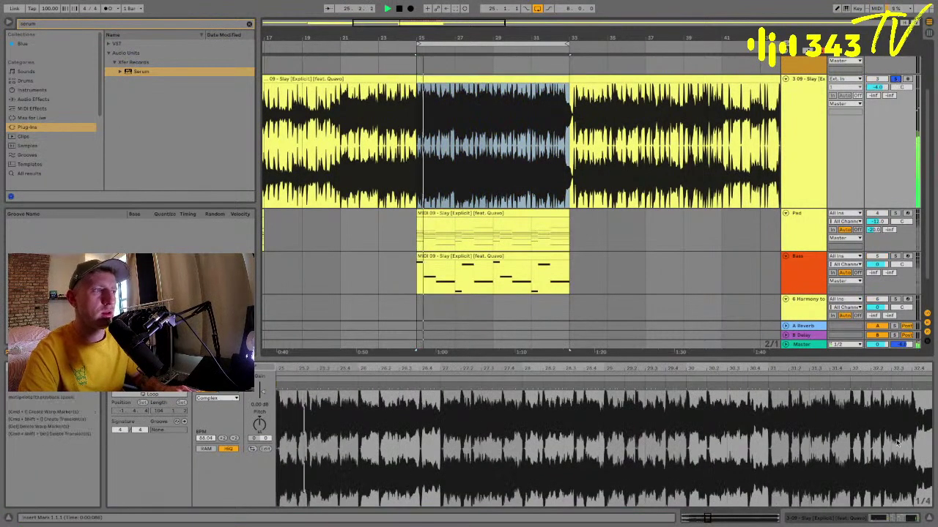
Show the Slay audio track's devices and raise its EQ Eight low cut to about 153 Hz.
click(839, 520)
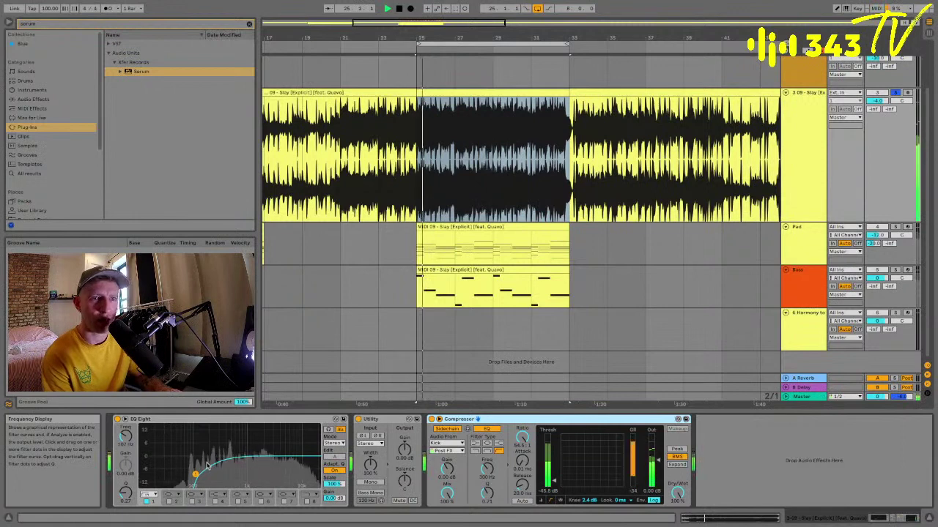
mouse_move(198, 480)
mouse_down()
mouse_move(209, 470)
mouse_move(203, 476)
mouse_up()
key(space)
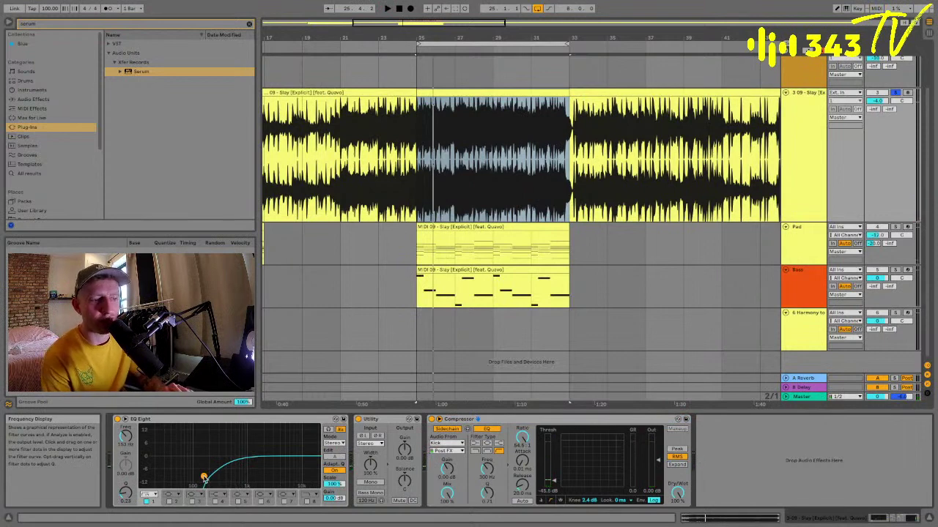
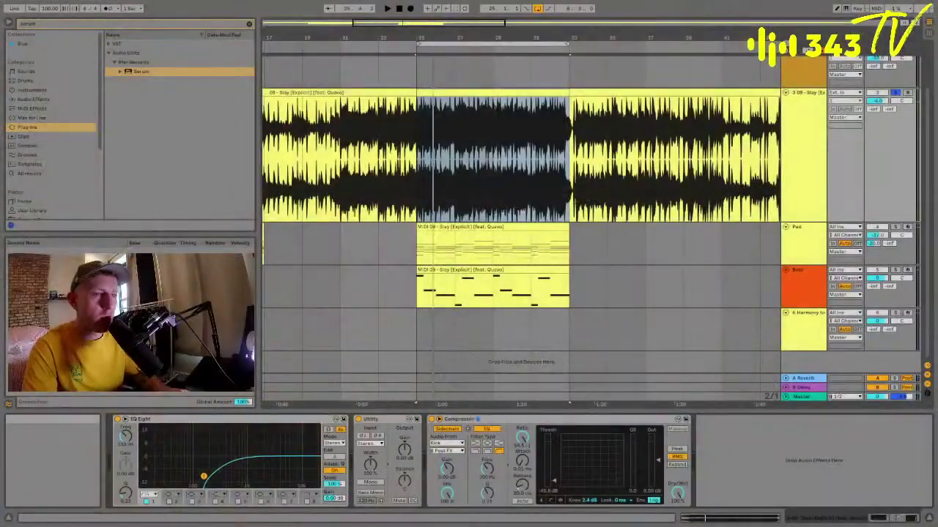
Play the arrangement from bar 25 and select the Pad clip.
click(422, 245)
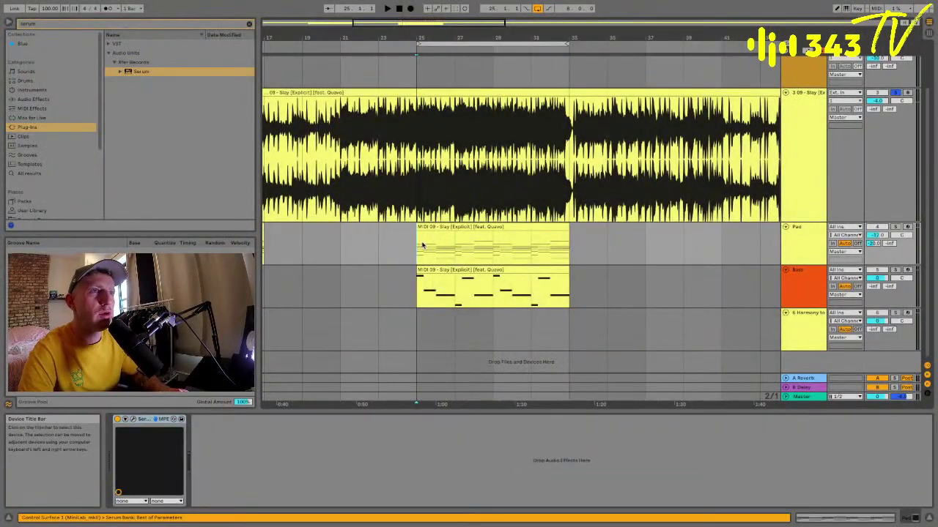
key(space)
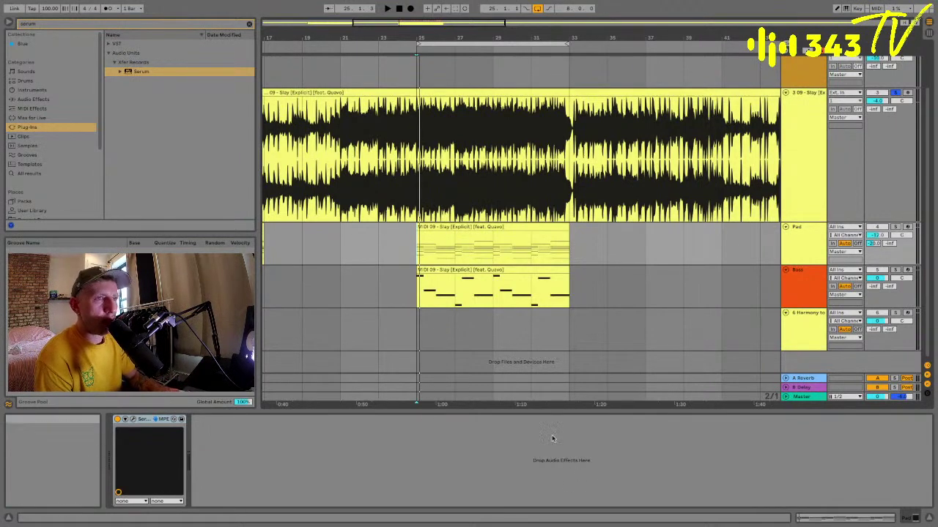
click(419, 240)
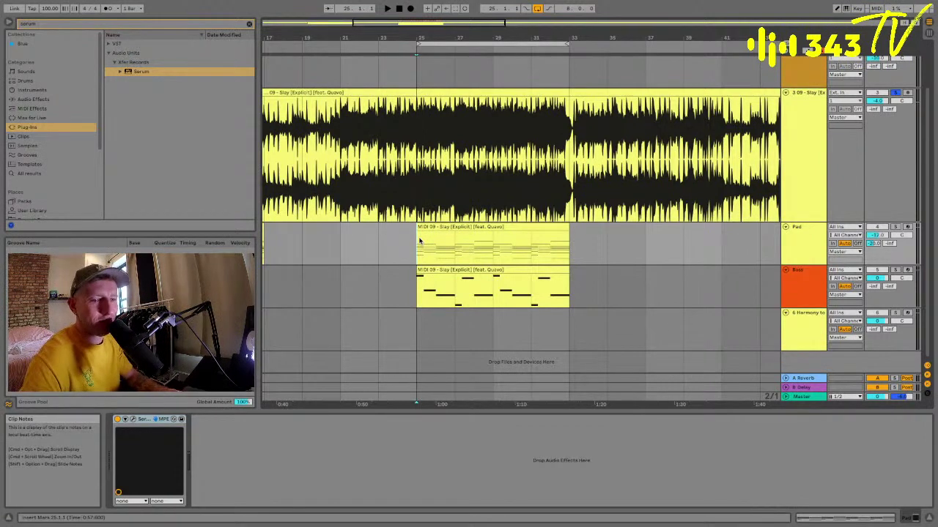
click(477, 227)
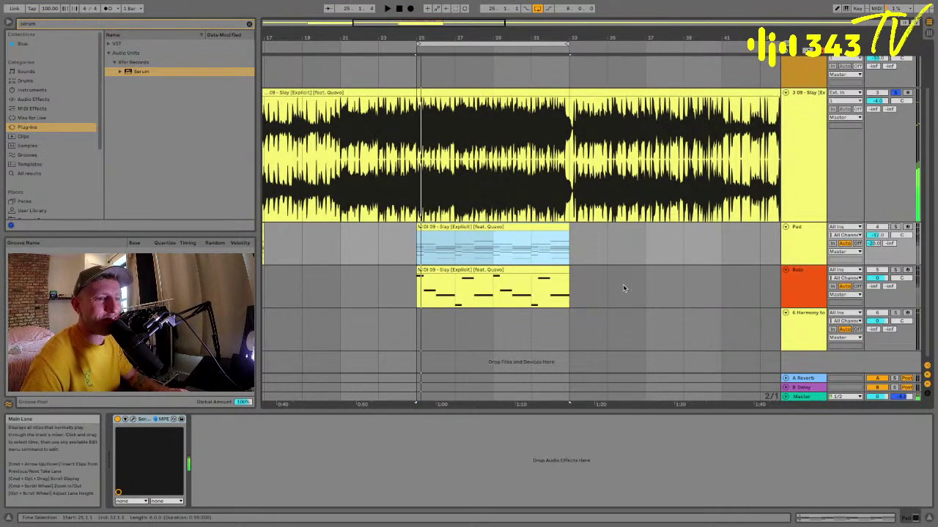
Fold all tracks and show the Bass track's devices while the loop plays unsoloed.
alt+click(786, 93)
click(796, 89)
click(794, 98)
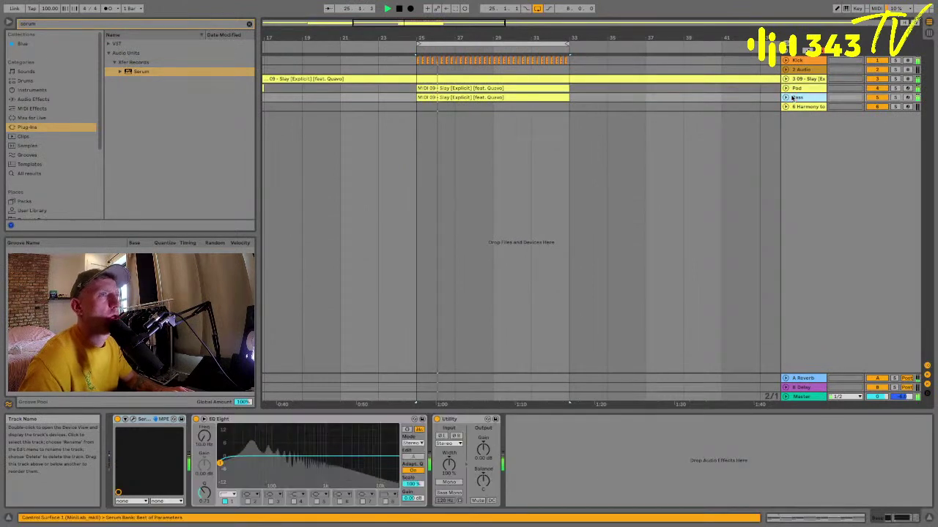
click(786, 60)
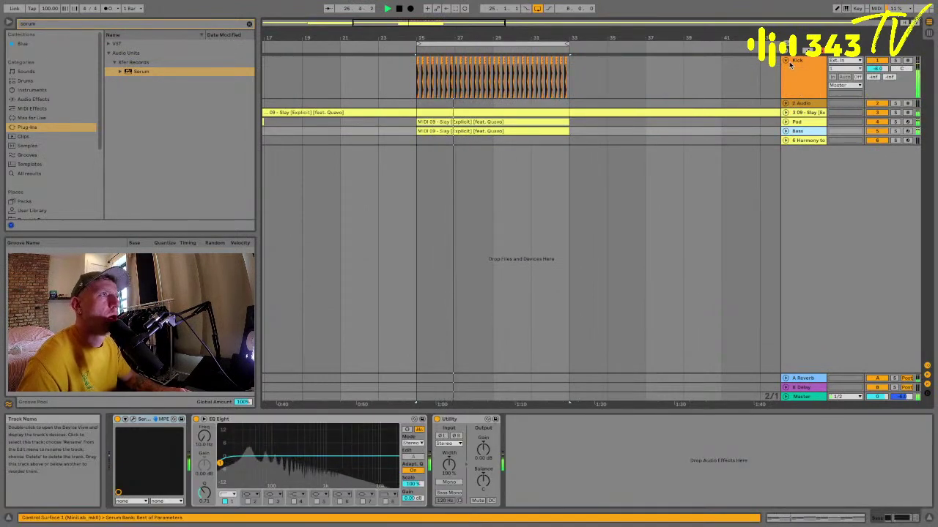
click(786, 61)
drag(418, 30, 418, 36)
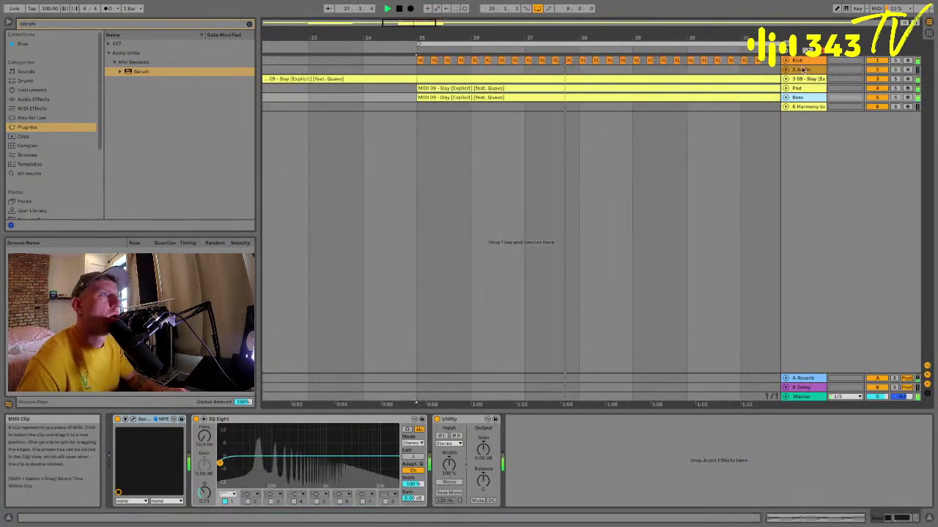
drag(618, 38, 603, 33)
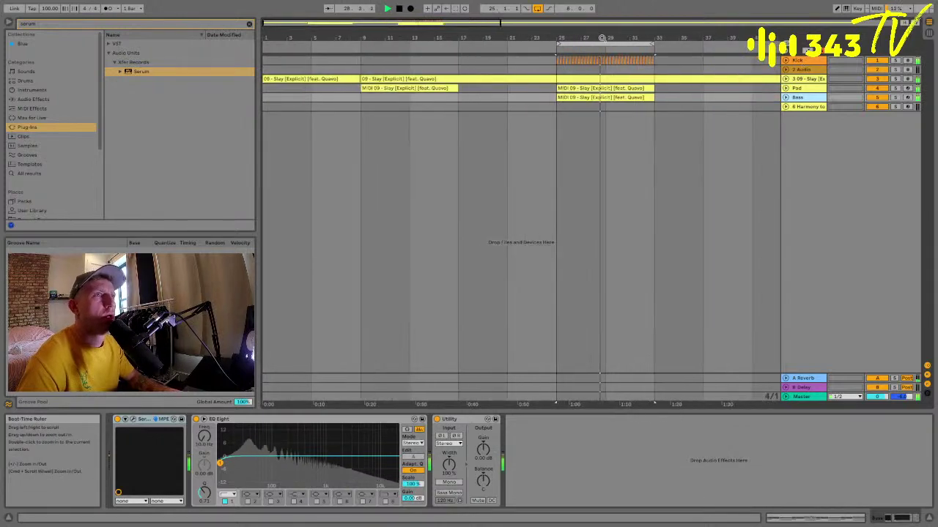
Unfold the Slay audio track, show its devices and turn on band 8 of its EQ Eight as a high cut.
click(787, 79)
click(802, 83)
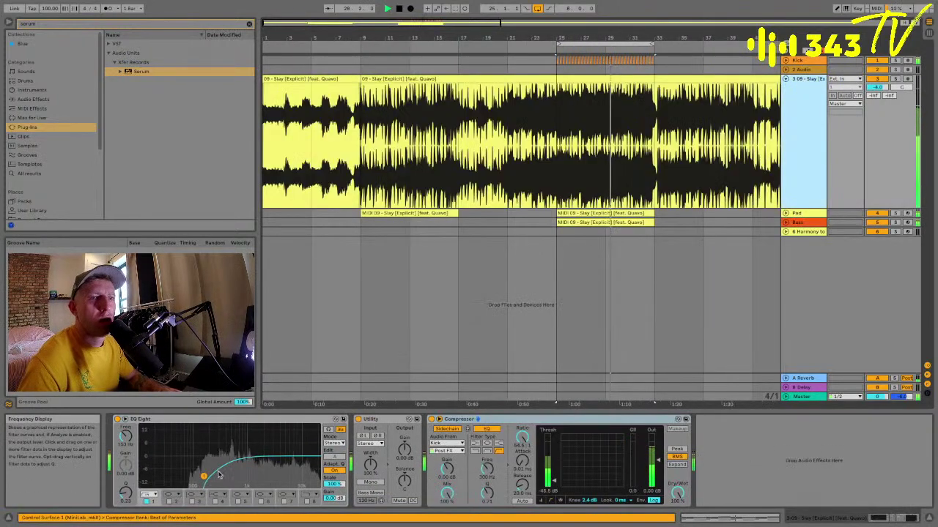
click(307, 502)
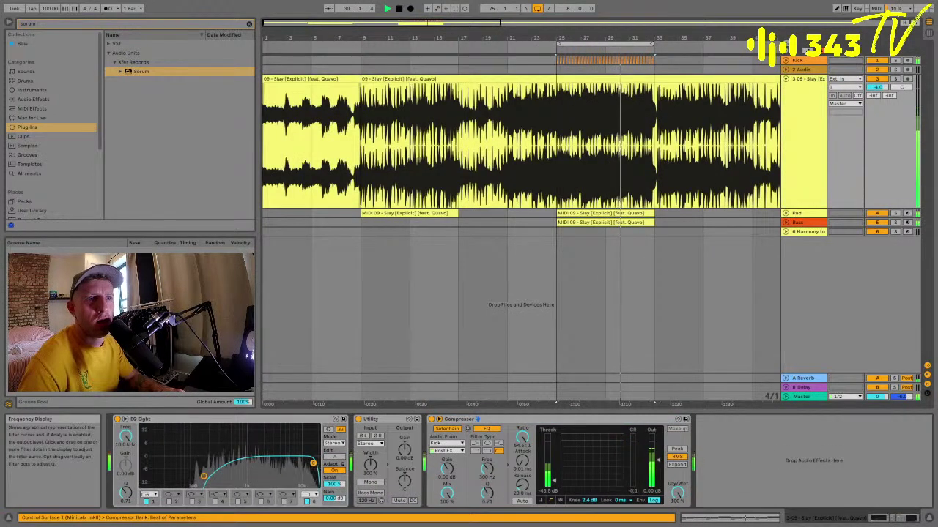
Adjust the low and high cuts in the Slay track's EQ Eight during playback and set its A Reverb send to -20 dB.
drag(313, 462, 275, 459)
drag(204, 476, 211, 469)
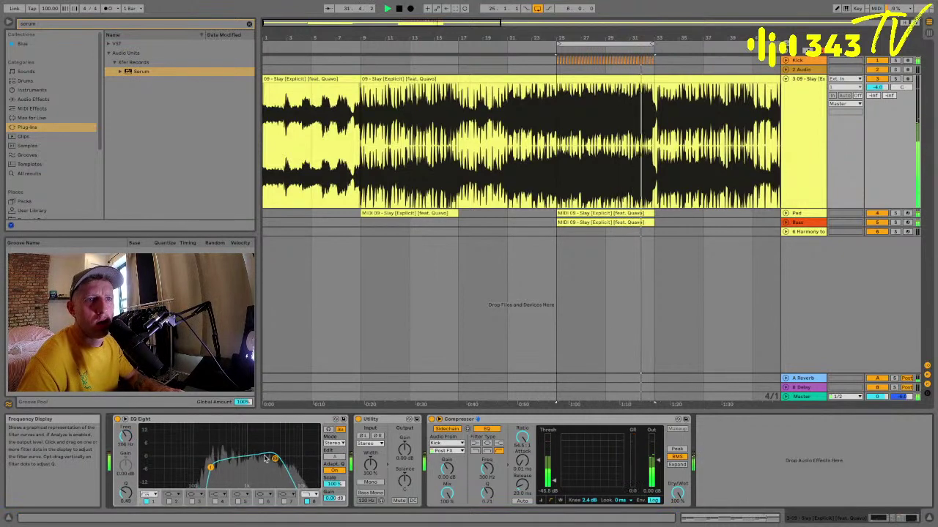
drag(277, 460, 254, 452)
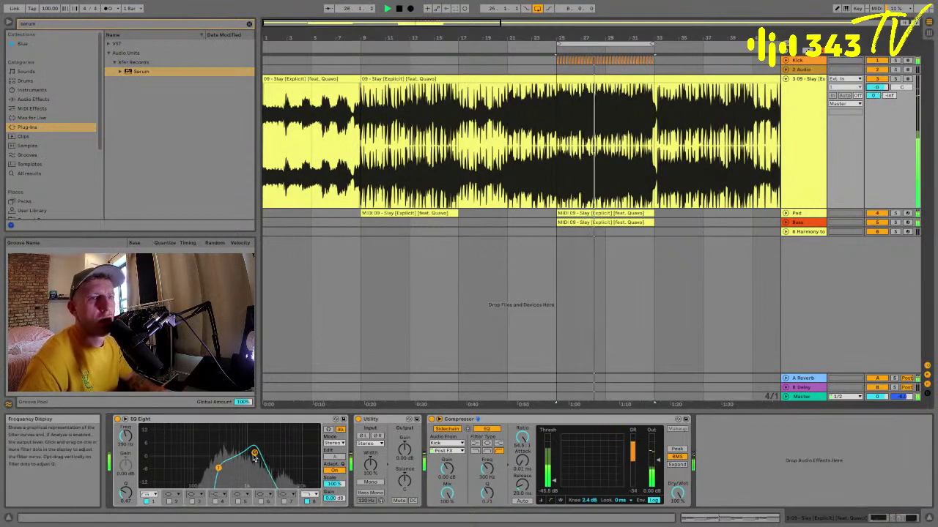
drag(254, 453, 286, 461)
drag(219, 468, 213, 475)
drag(287, 461, 309, 468)
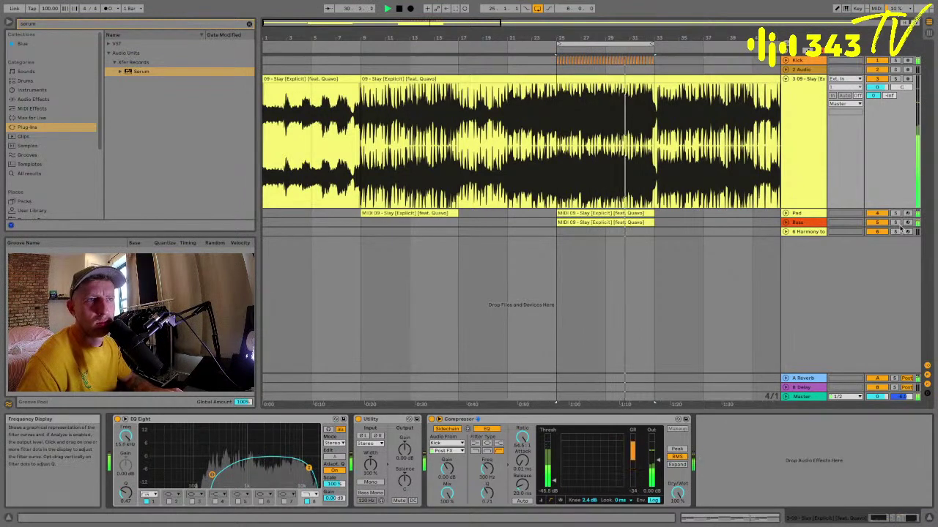
drag(873, 96, 874, 110)
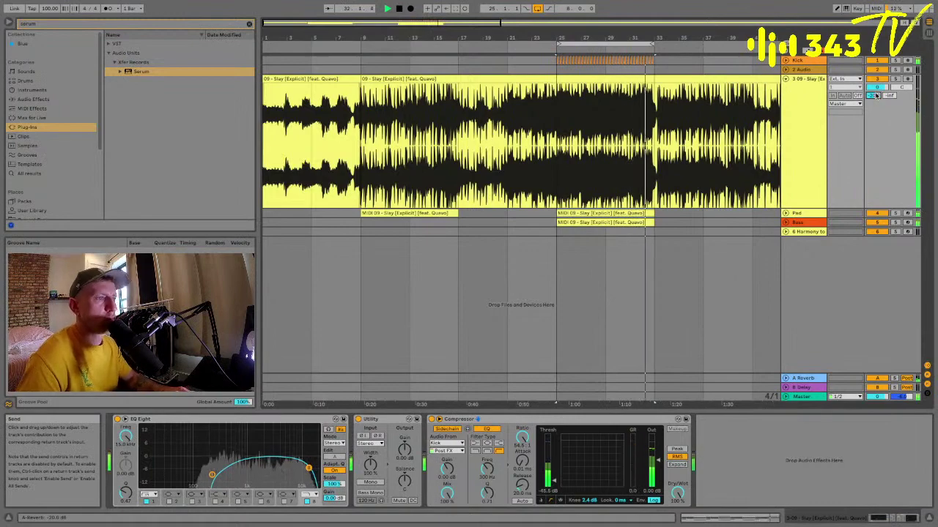
Insert an audio track below the Slay track and search all browser results for "clap".
click(798, 84)
key(ctrl+t)
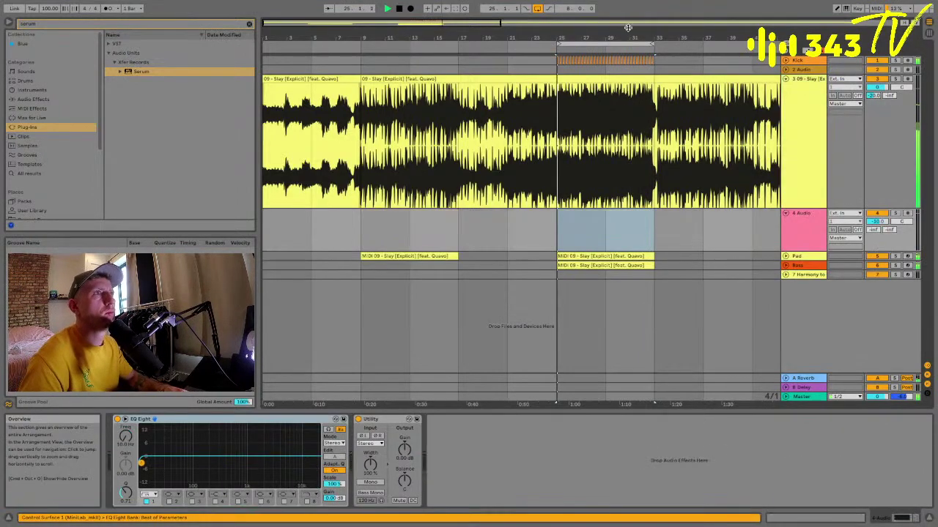
drag(624, 36, 624, 51)
click(229, 26)
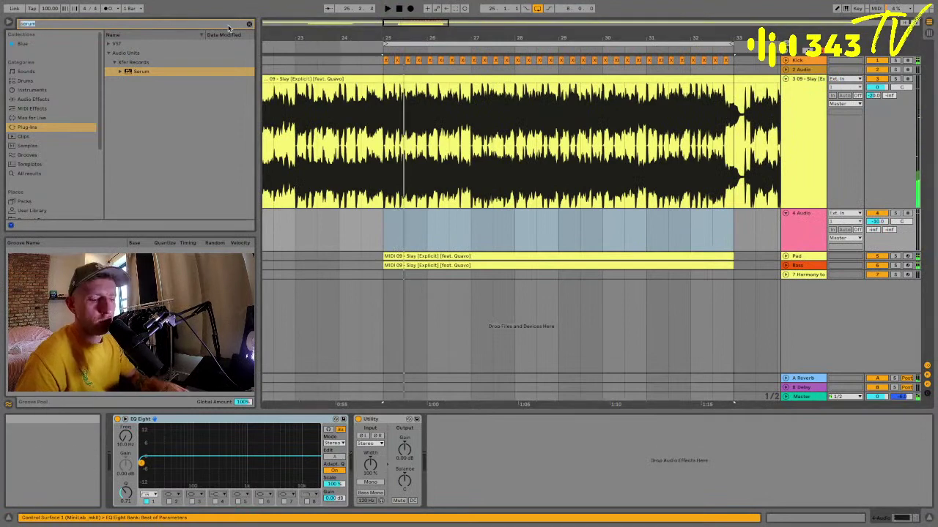
text(util)
click(40, 174)
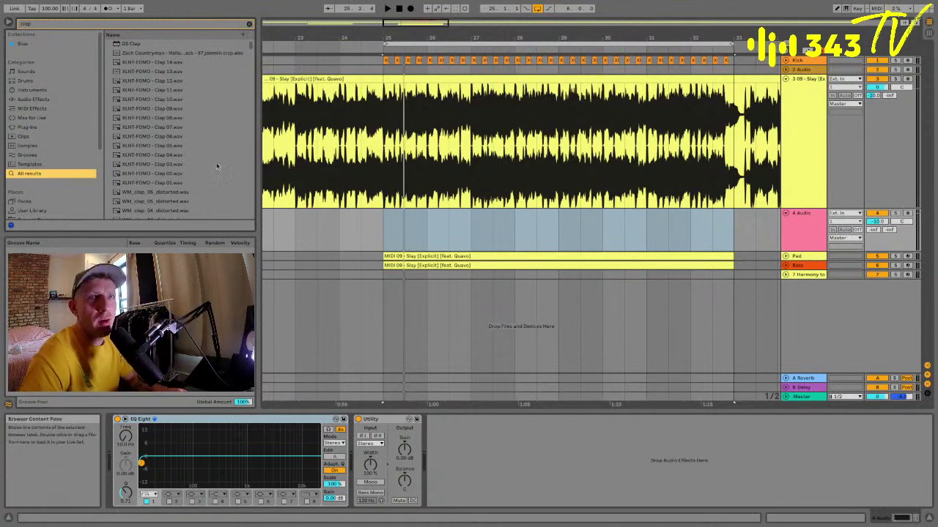
Set the loop start to bar 25 and play from bar 25 with the insert marker on the new audio track.
click(361, 217)
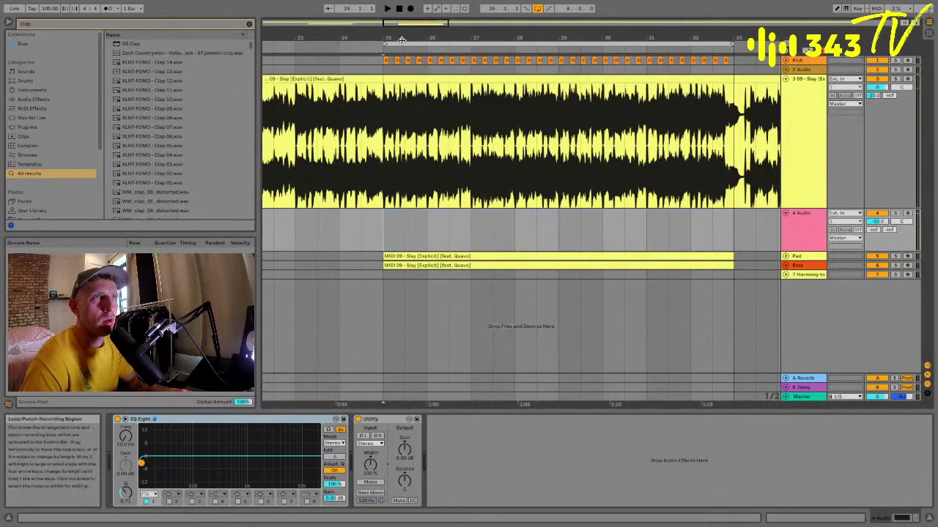
click(384, 191)
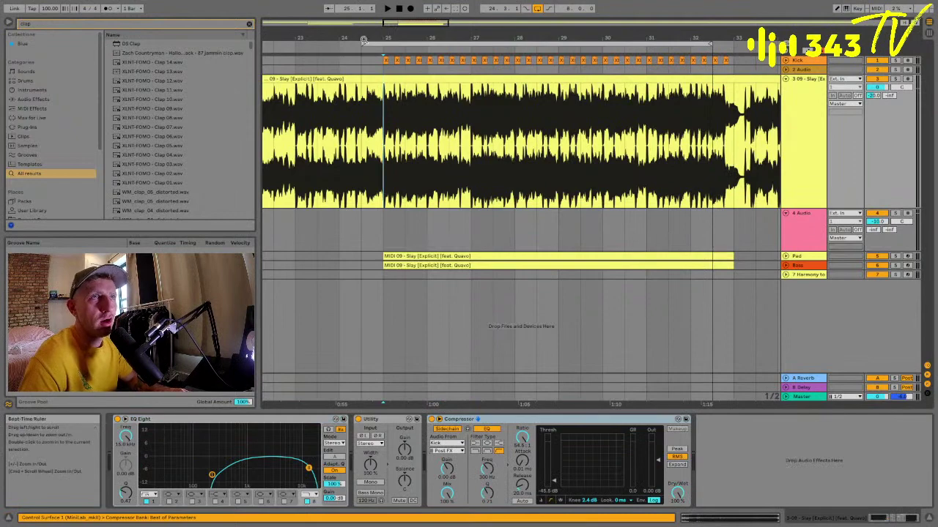
drag(362, 43, 383, 44)
scroll(442, 112, down, 5)
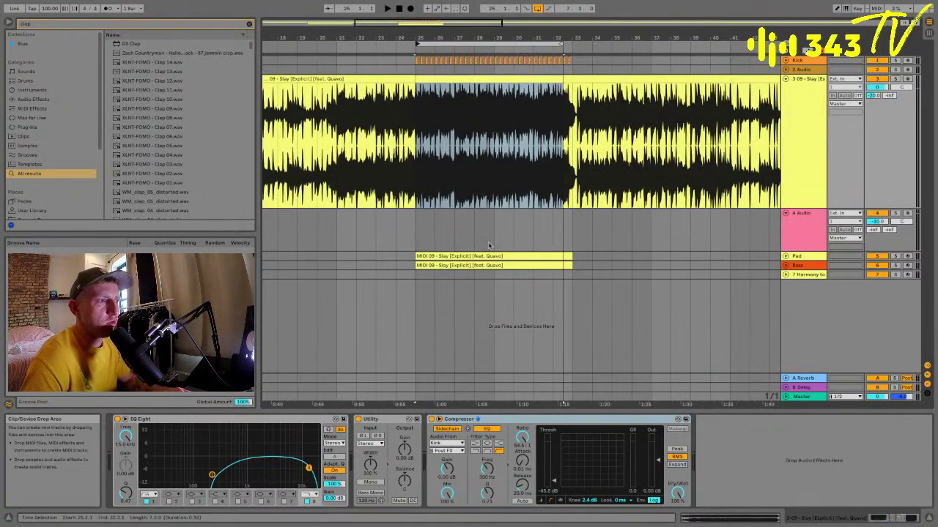
click(417, 225)
scroll(414, 226, up, 10)
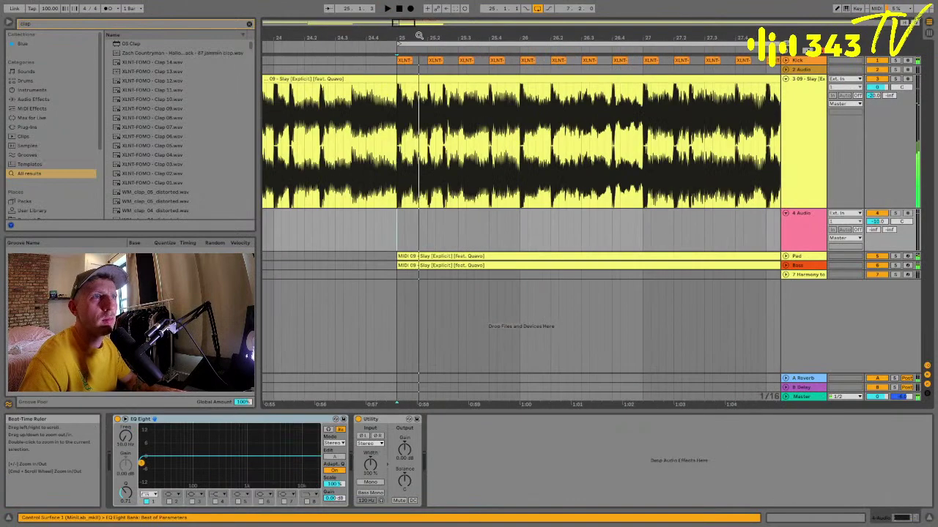
Audition the WM_clap, TC Clap Perc and The Clapper samples in the clap results.
click(177, 147)
click(194, 211)
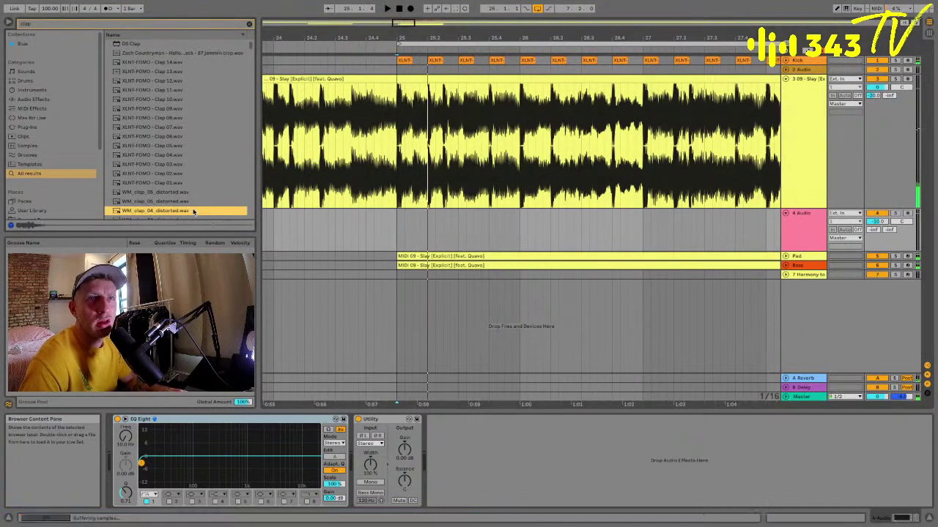
scroll(193, 211, down, 8)
click(194, 211)
scroll(193, 211, down, 10)
click(194, 211)
click(180, 166)
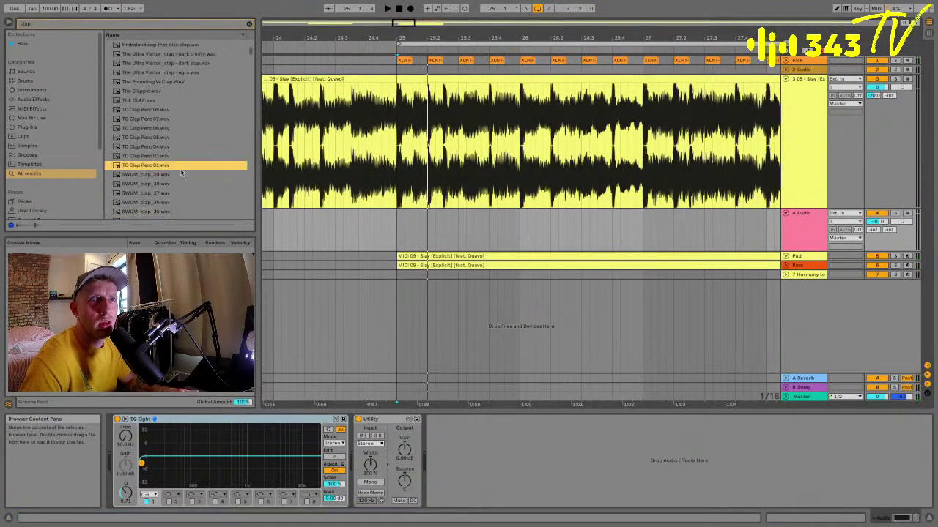
click(153, 101)
click(148, 93)
scroll(167, 150, down, 15)
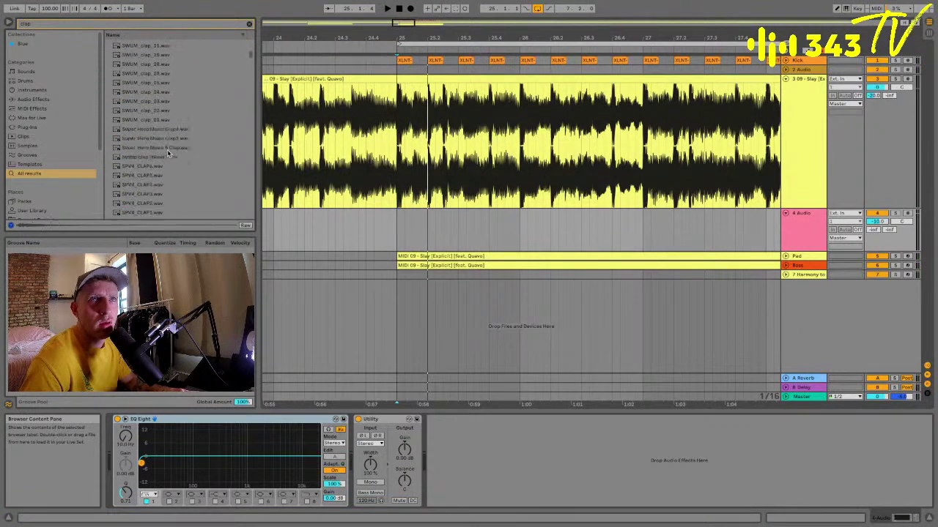
Audition the snare clap samples further down the clap results.
scroll(167, 150, down, 10)
click(167, 151)
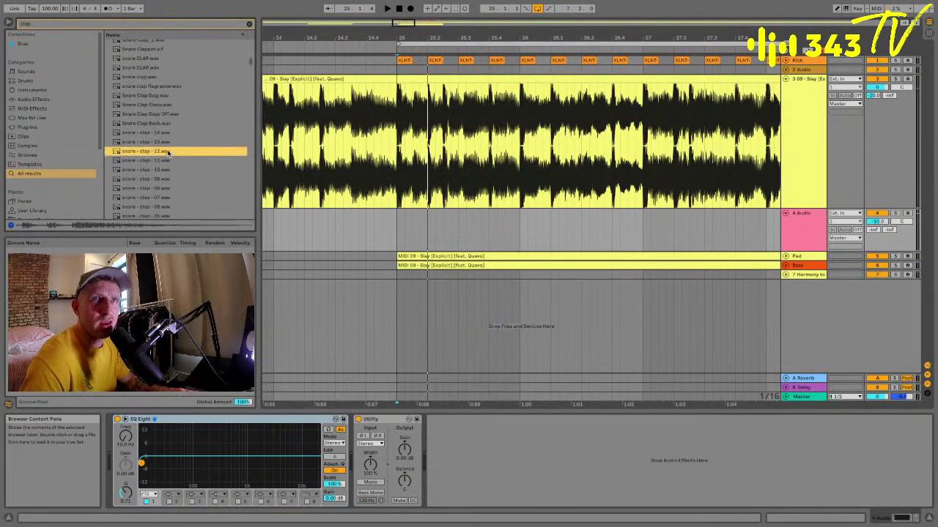
click(160, 88)
click(151, 96)
click(146, 76)
click(145, 67)
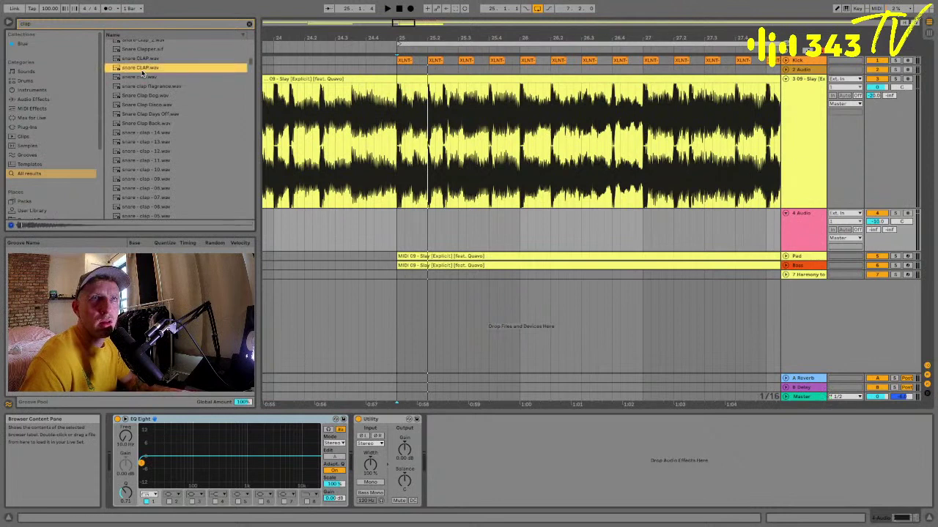
click(142, 49)
click(167, 215)
scroll(167, 211, up, 6)
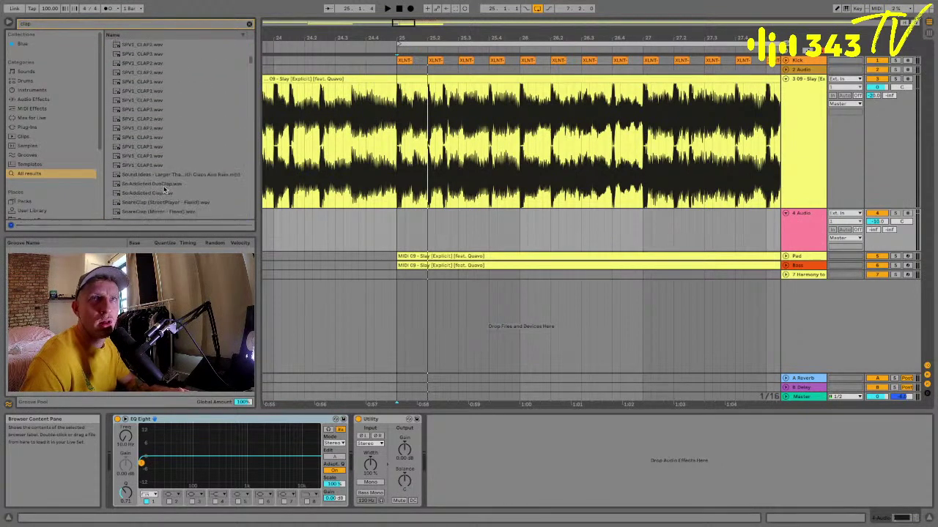
Audition the So Addicted and SnareClap samples, including SnareClap (Mirror - Fiend).wav.
click(163, 175)
click(153, 193)
click(152, 185)
click(153, 192)
click(153, 211)
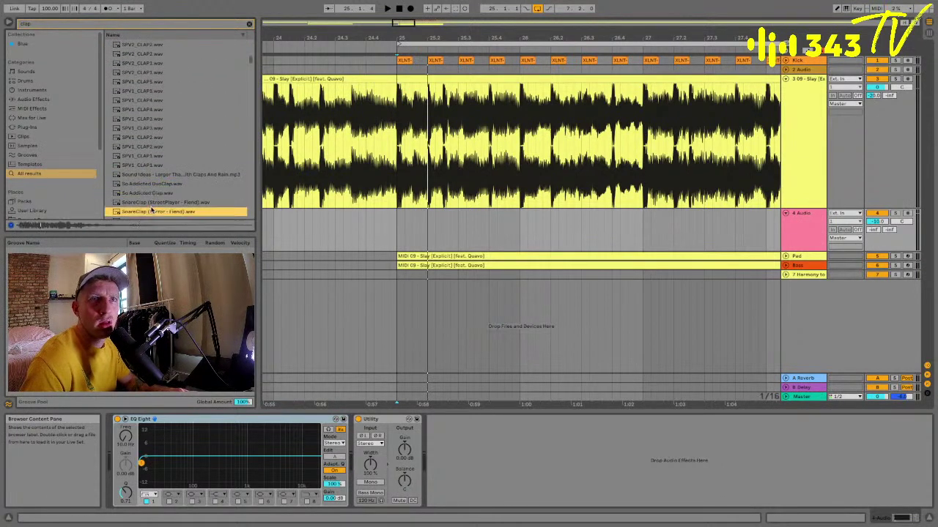
click(154, 203)
click(158, 213)
scroll(158, 213, down, 3)
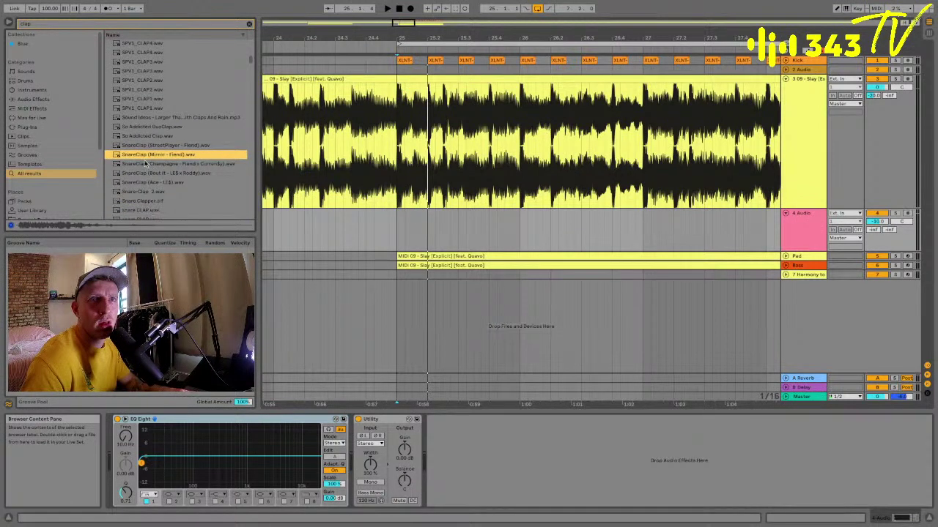
Place SnareClap (Mirror - Fiend).wav on the new audio track at beat 25.2 and check it in playback.
mouse_move(147, 155)
mouse_down()
mouse_move(393, 90)
mouse_move(423, 224)
mouse_up()
click(400, 218)
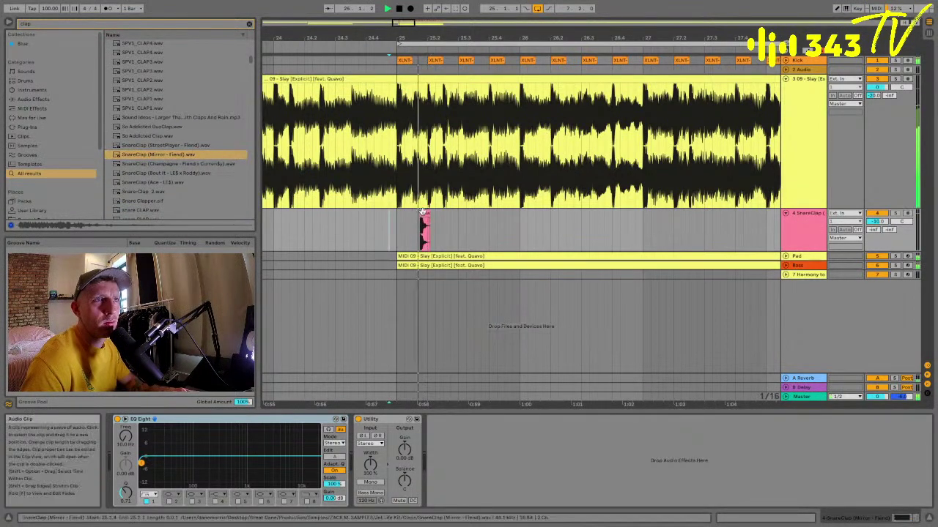
key(space)
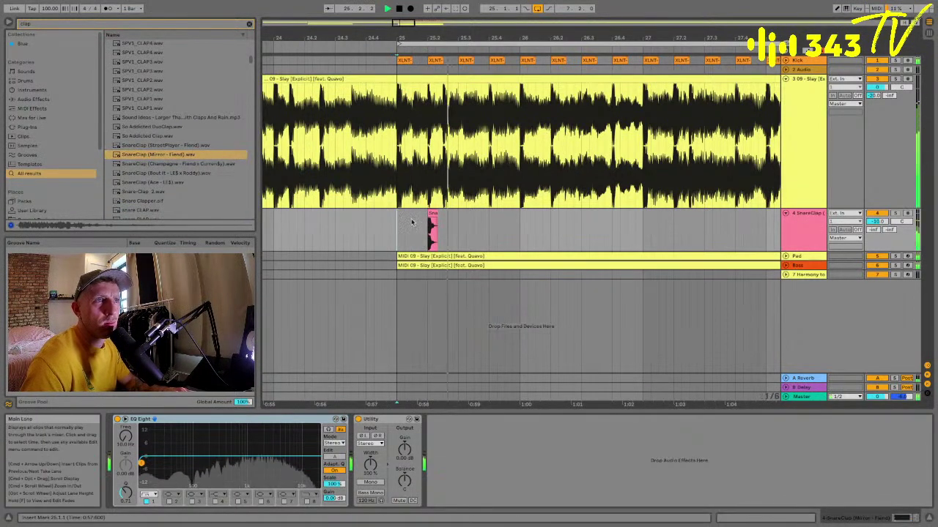
drag(398, 223, 457, 226)
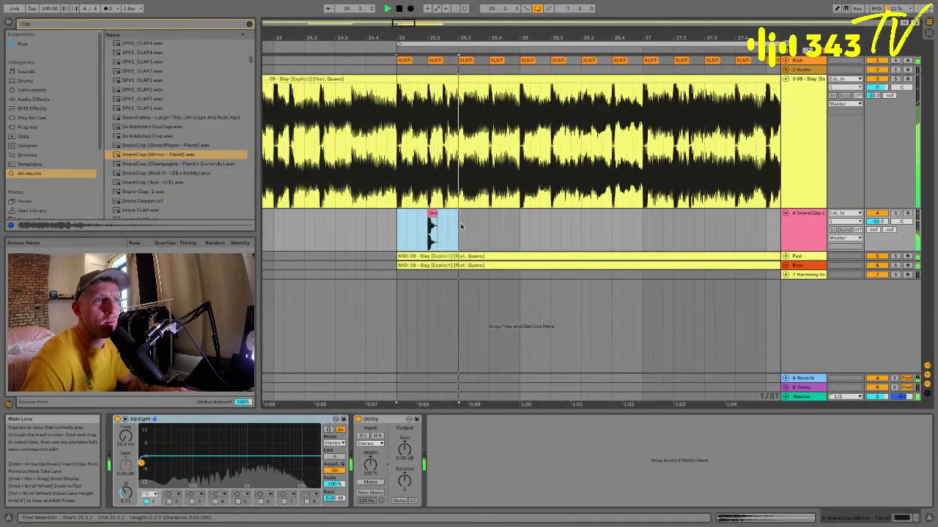
click(403, 228)
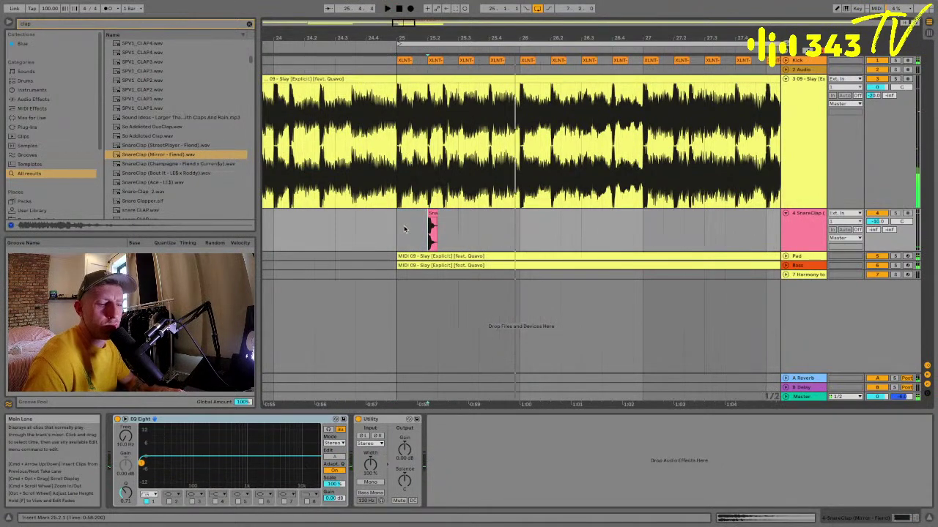
click(404, 230)
key(space)
Duplicate the half-bar clap section from bar 25, and the resulting one-bar pattern, up to bar 29.
drag(403, 245, 460, 243)
key(super+d)
key(super+d)
key(super+d)
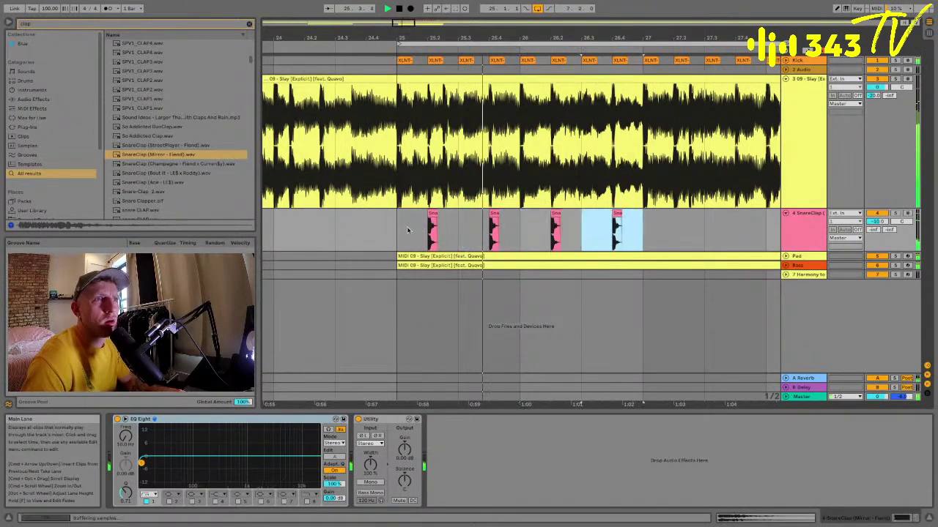
drag(408, 231, 523, 230)
key(super+d)
key(super+d)
key(super+d)
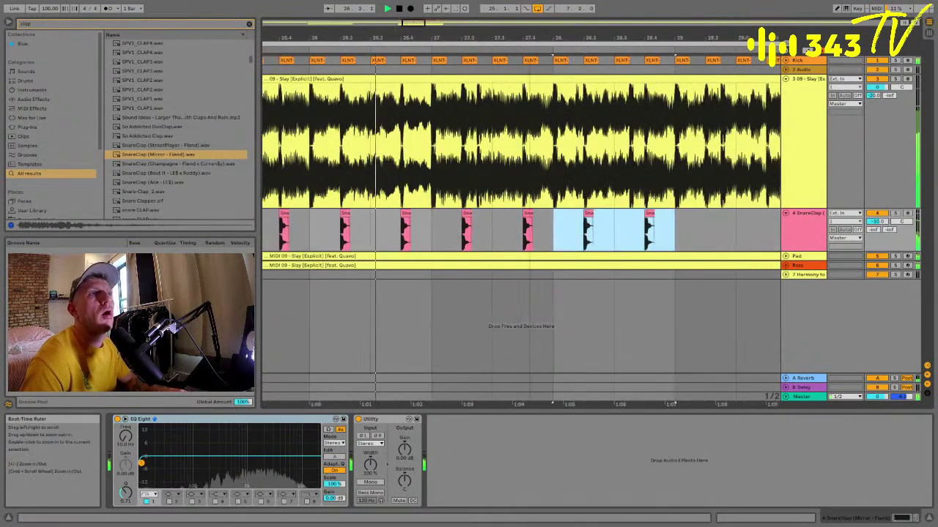
Continue duplicating the one-bar clap pattern from bar 29 up to bar 33.
drag(496, 34, 496, 7)
key(super+d)
key(super+d)
key(super+d)
key(super+d)
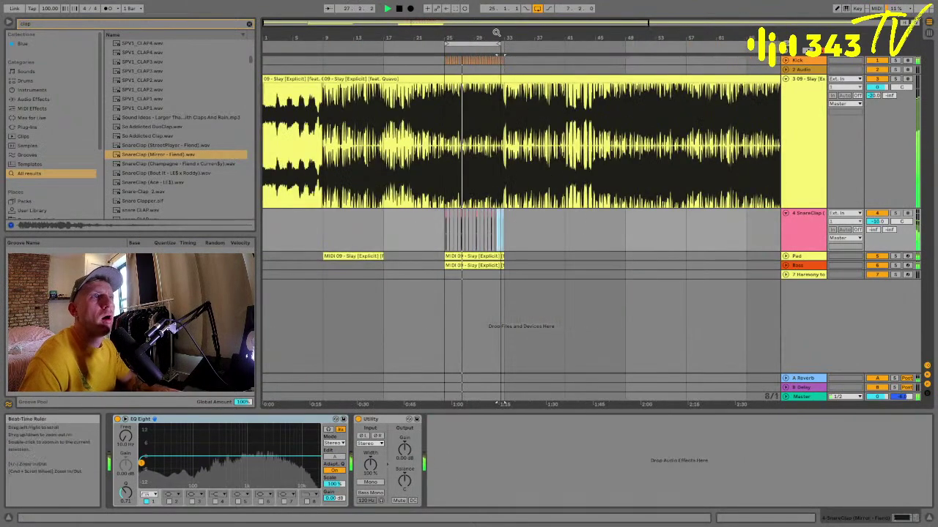
Extend the loop end to bar 33 and set the SnareClap track's volume to -12 dB.
drag(500, 44, 504, 44)
click(810, 226)
click(882, 223)
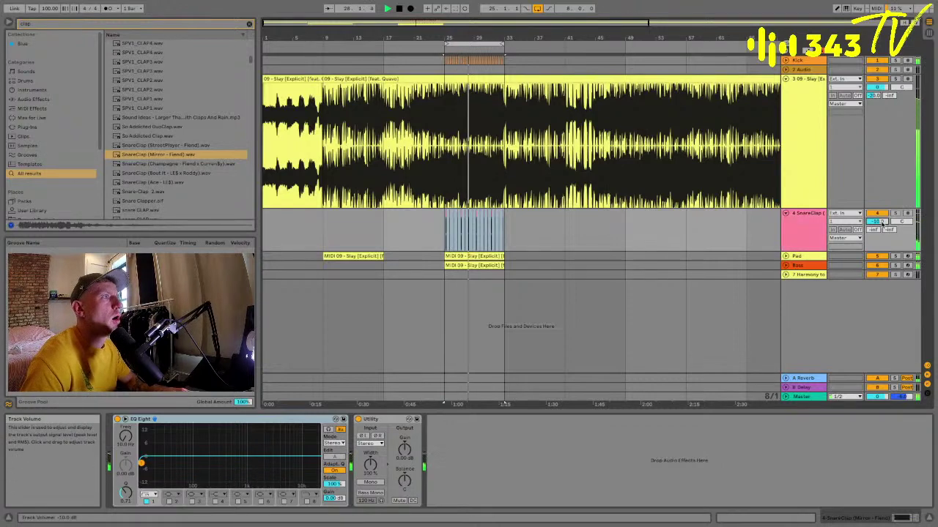
Insert another audio track below the SnareClap track and search the browser for "shaker".
click(789, 225)
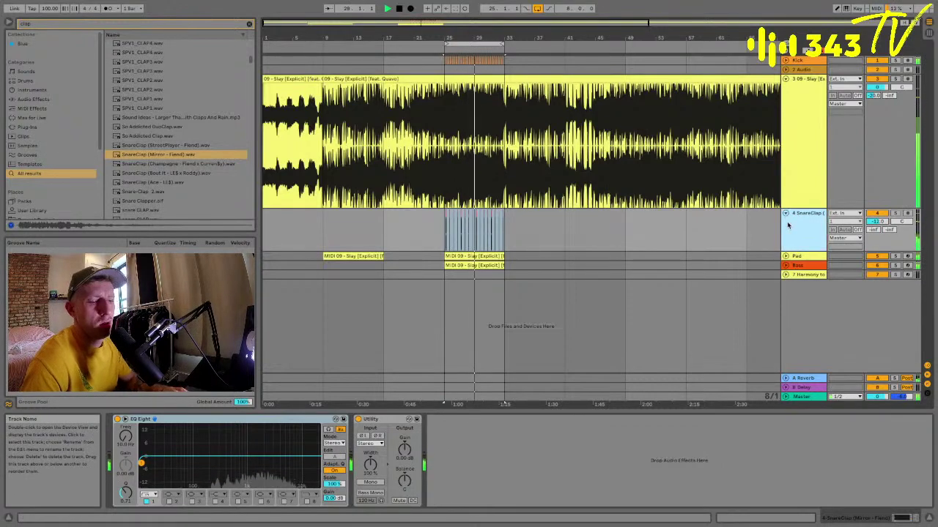
key(super+shift+t)
key(z)
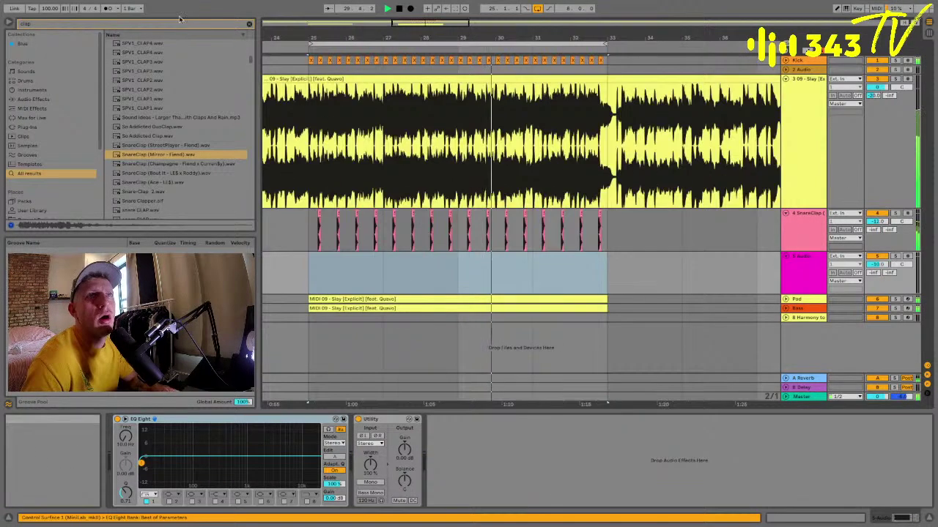
click(179, 25)
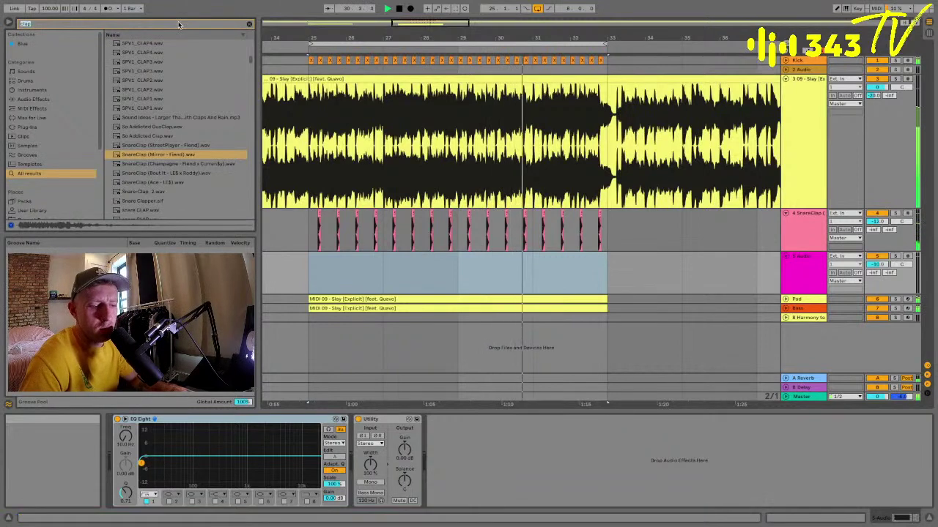
text(shaker)
Audition shaker samples and place a Shaker_CookBookLayers sample on the new audio track at bar 25.
click(178, 182)
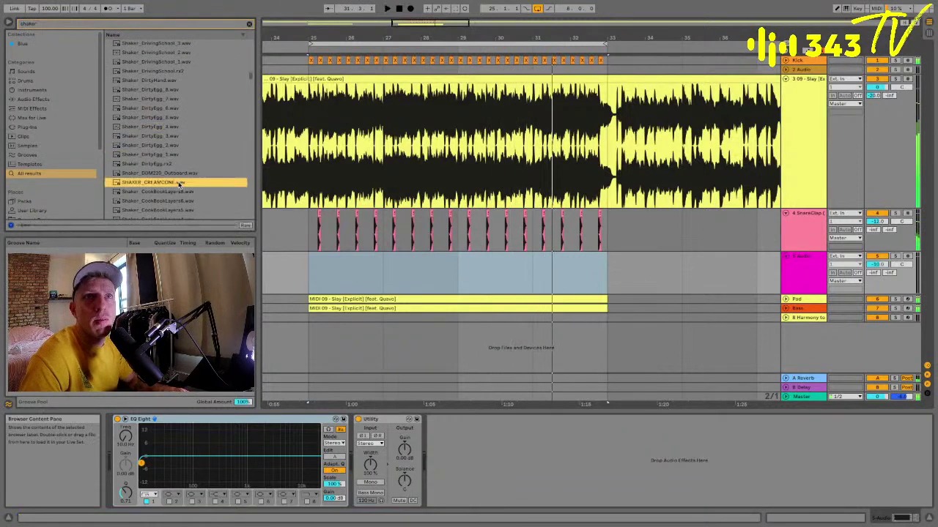
click(180, 201)
scroll(180, 201, down, 2)
drag(155, 155, 305, 261)
click(144, 174)
click(146, 167)
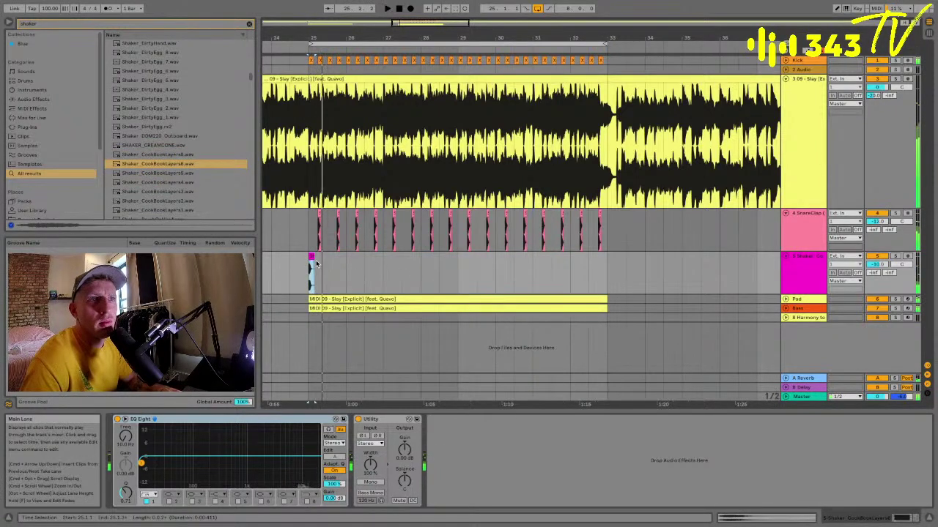
key(space)
drag(321, 38, 325, 88)
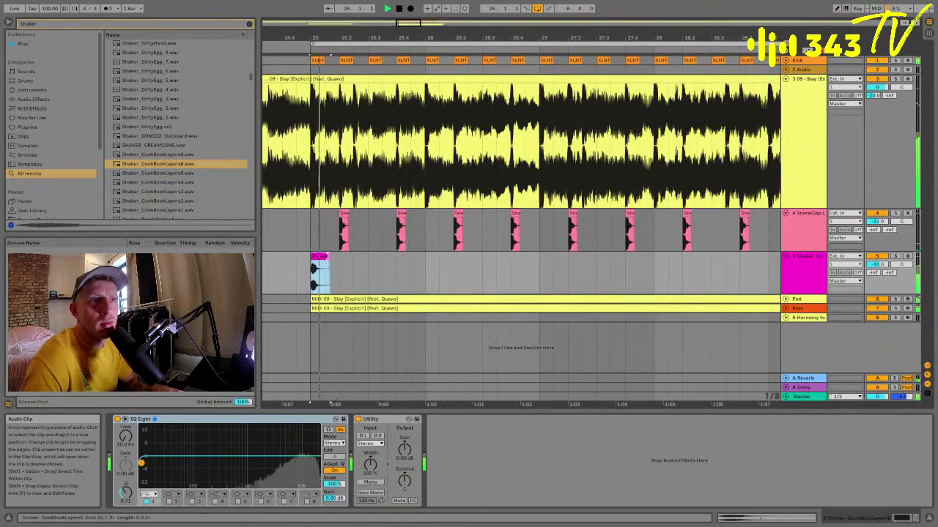
Duplicate the half-bar section holding the shaker hit four times from bar 25.
key(space)
click(341, 259)
drag(341, 259, 368, 274)
key(space)
key(super+d)
key(super+d)
key(super+d)
key(super+d)
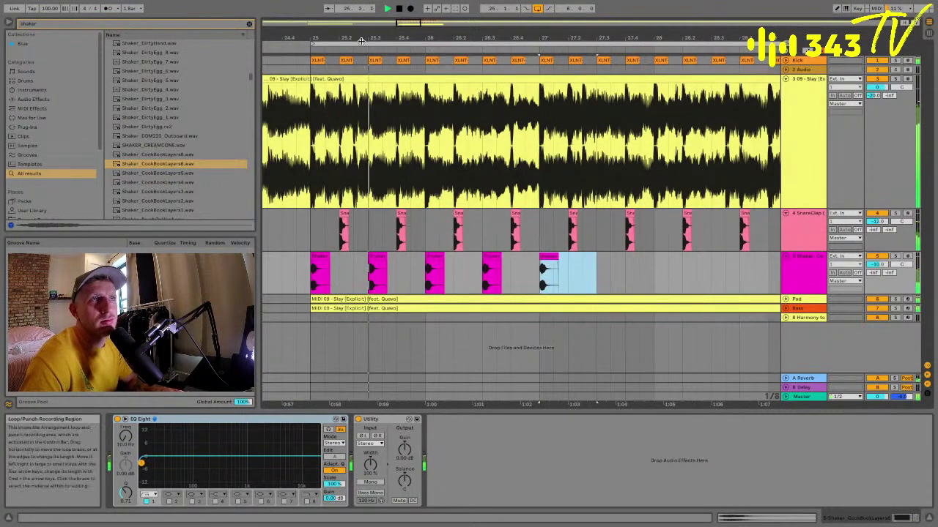
Keep duplicating the shaker section after bar 27 until the pattern fills the loop up to bar 33.
drag(363, 38, 362, 15)
key(super+d)
key(super+d)
key(super+d)
key(super+d)
key(super+d)
key(super+d)
key(super+d)
key(super+d)
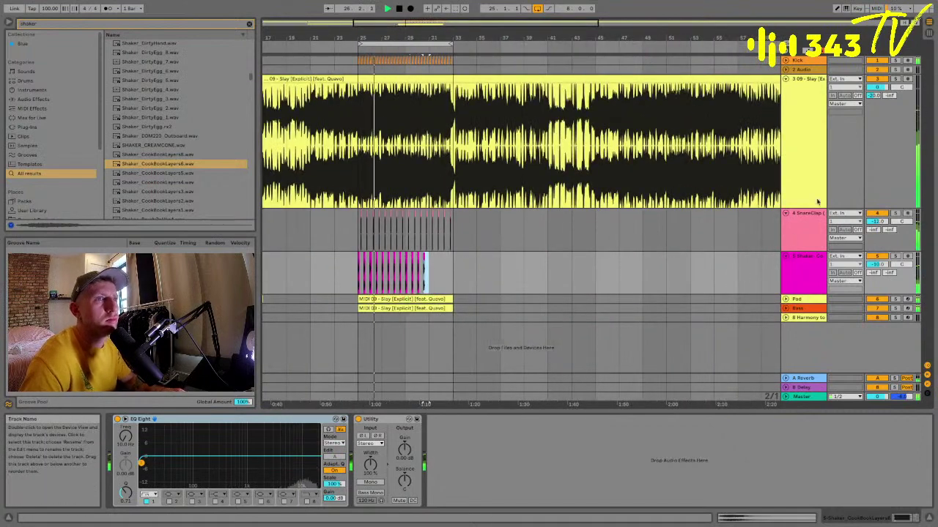
key(super+d)
key(super+d)
High-pass the shaker track at about 2.30 kHz with its EQ Eight low-cut band.
click(792, 264)
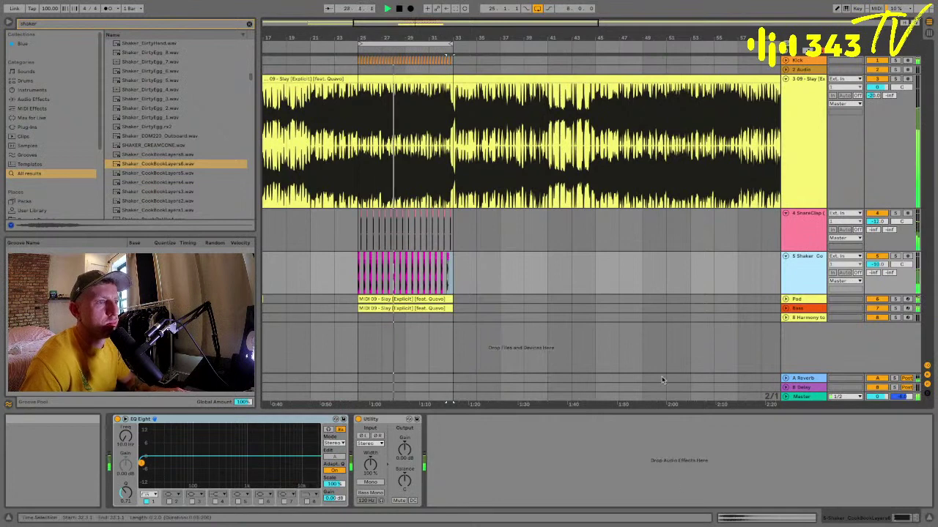
click(620, 254)
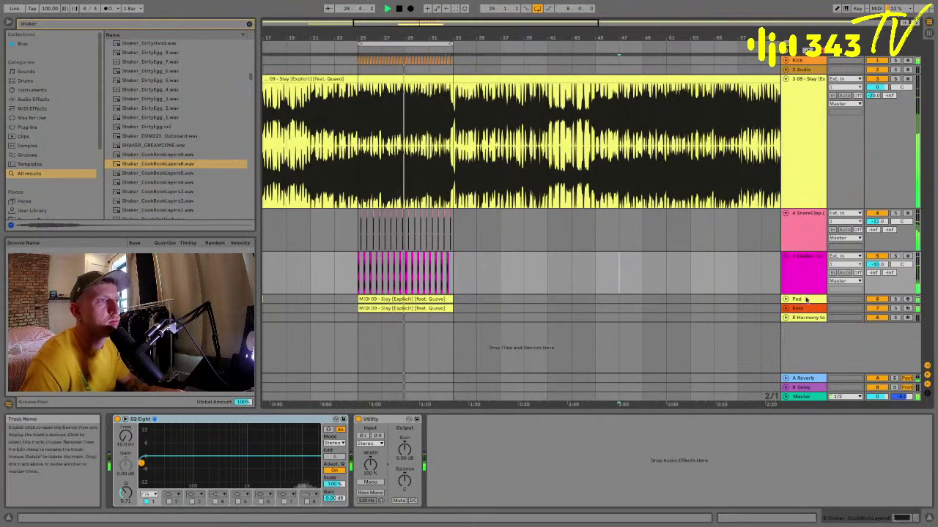
click(804, 271)
drag(152, 459, 266, 479)
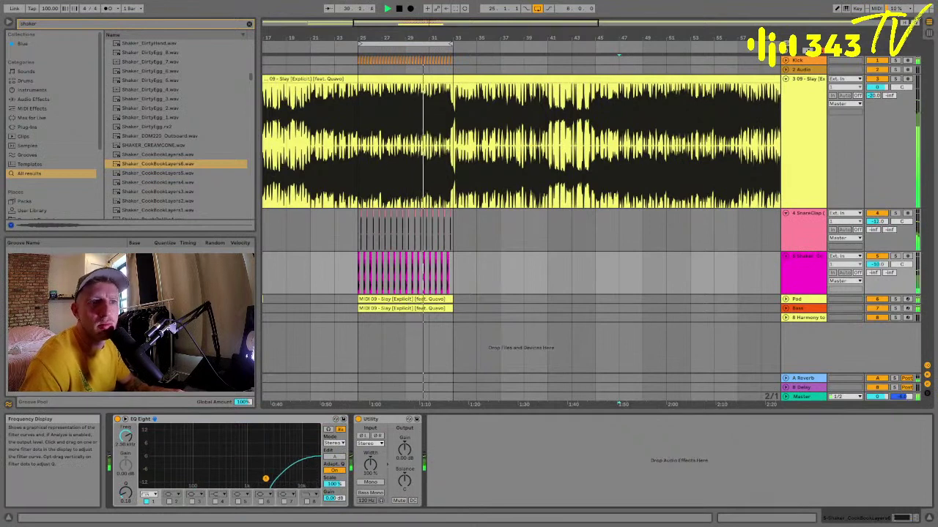
Add a Delay to the shaker track with 40% feedback and 50% dry/wet, and set the track's volume to -5 dB.
click(90, 24)
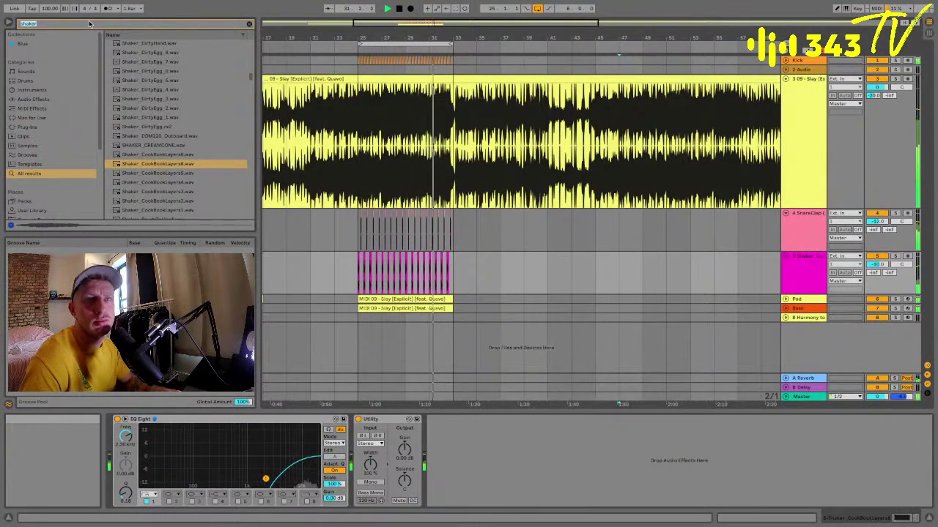
text(delay)
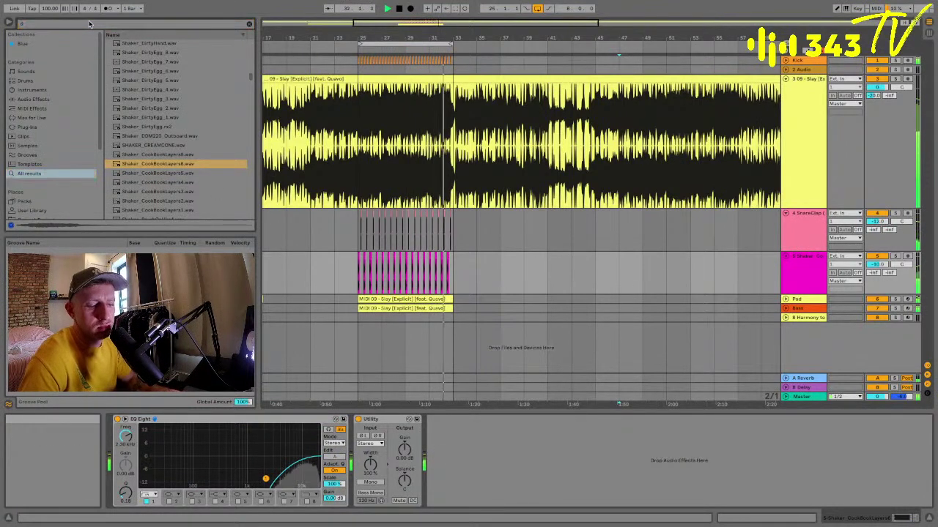
click(133, 63)
double_click(133, 63)
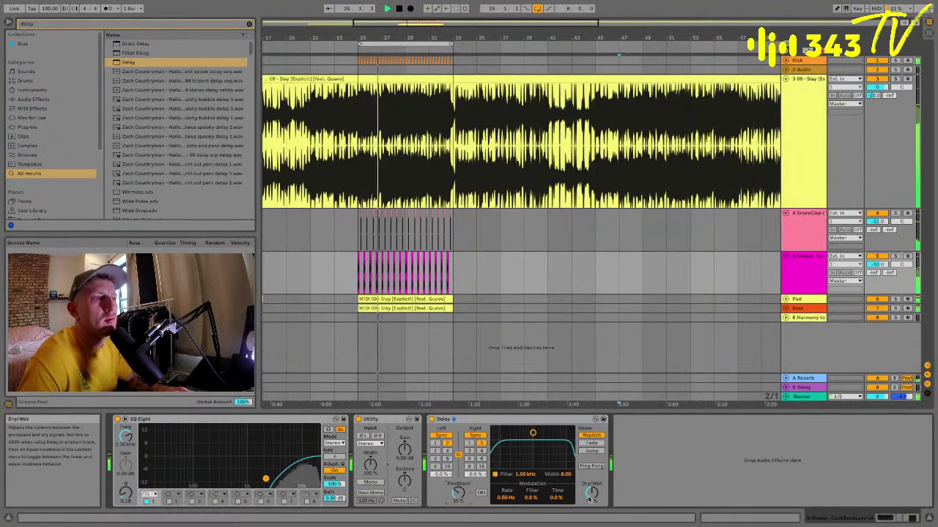
drag(591, 498, 592, 484)
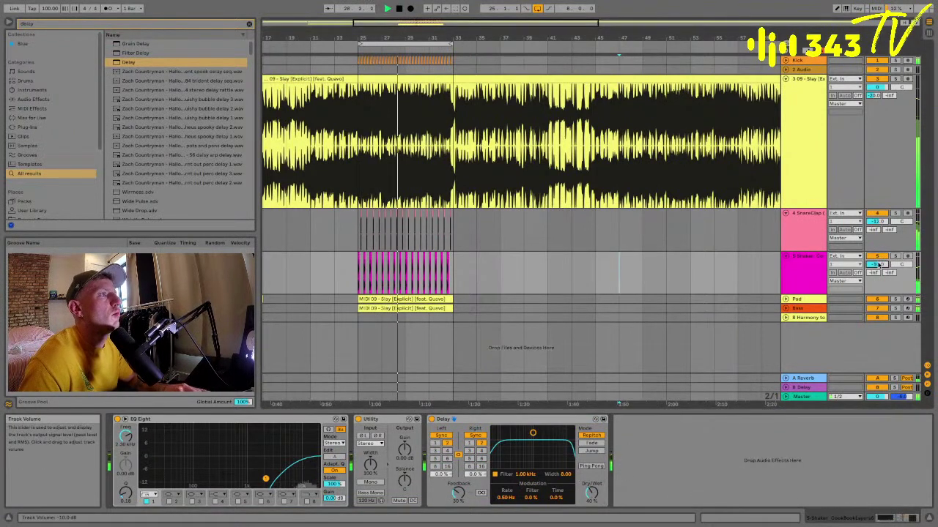
drag(878, 265, 879, 259)
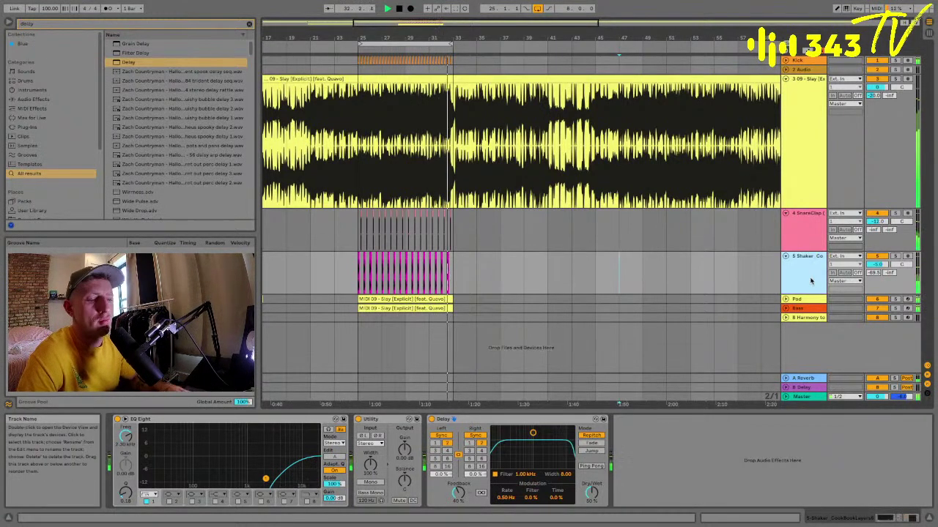
Insert an audio track below the shaker track and search the browser for "tom".
key(ctrl+t)
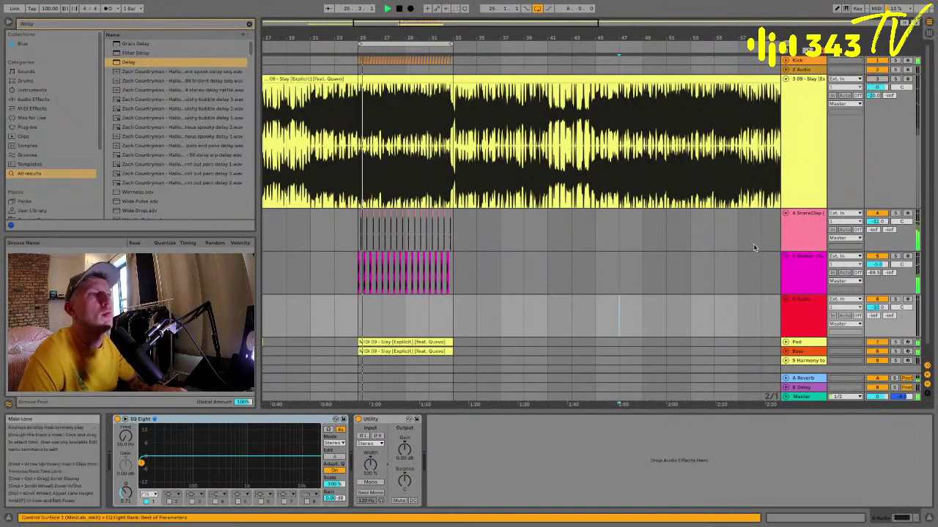
click(182, 28)
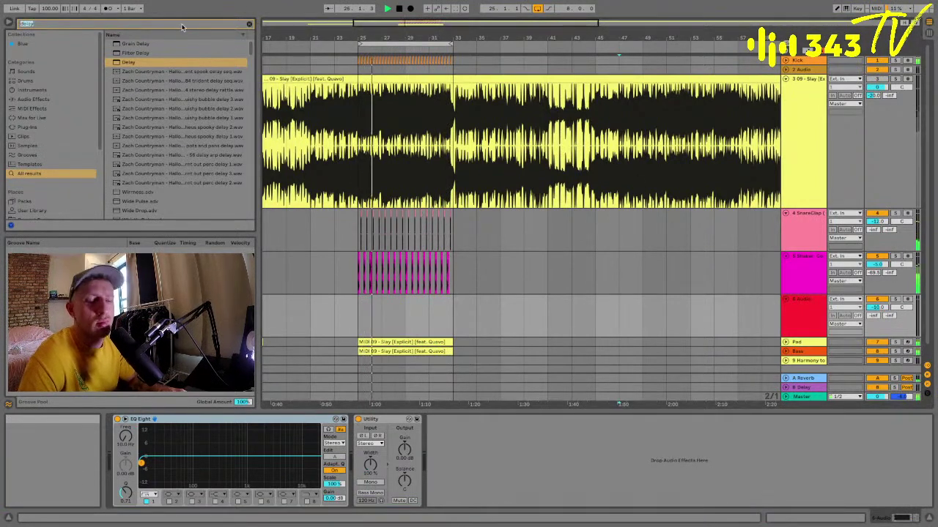
key(BackSpace)
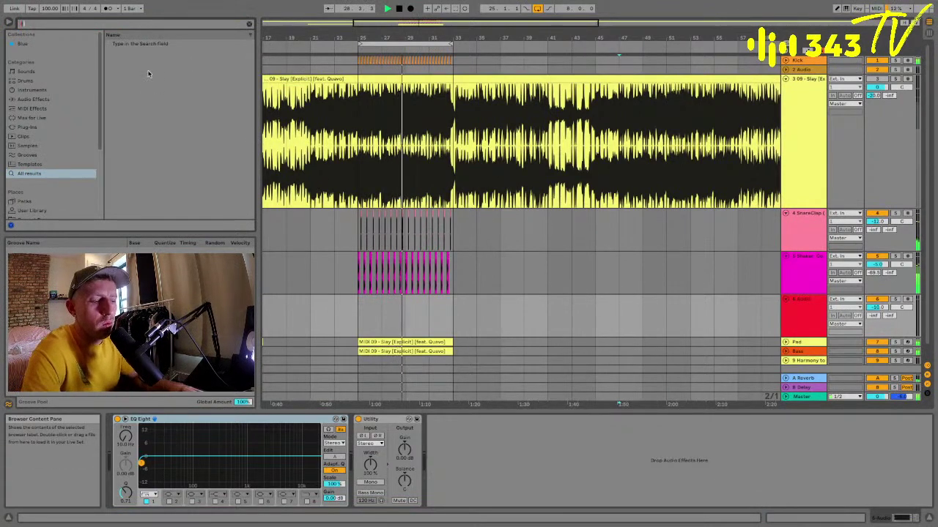
key(ctrl+f)
text(tom)
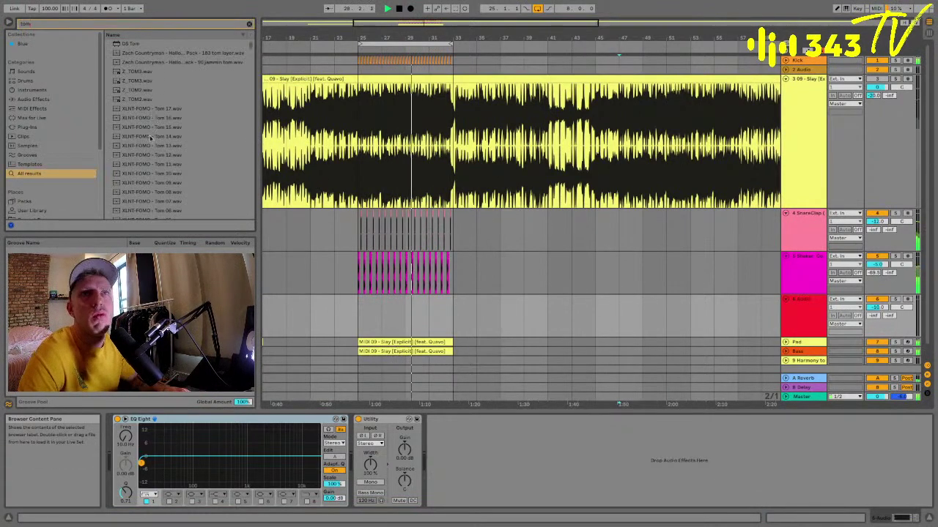
Audition a range of tom samples from the browser results while the loop plays.
click(162, 192)
click(149, 117)
scroll(150, 115, down, 10)
click(150, 110)
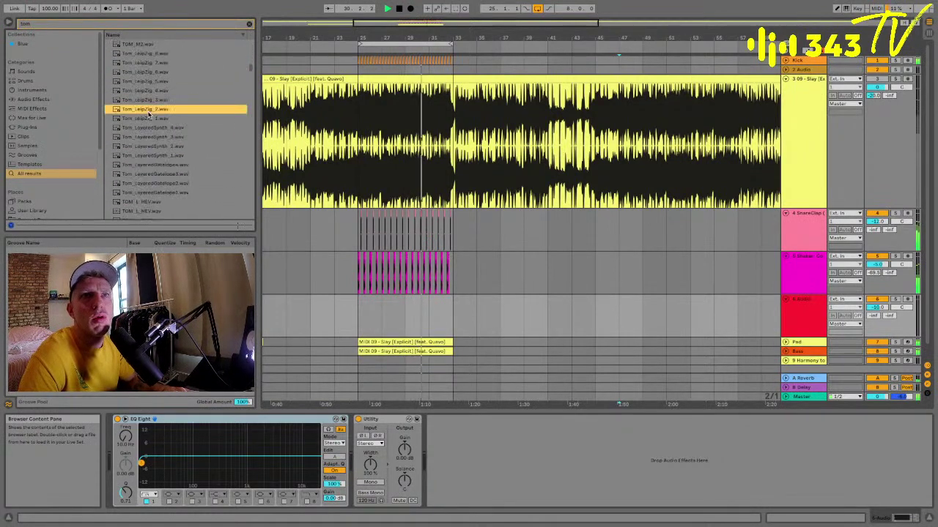
click(157, 166)
click(165, 203)
scroll(164, 203, down, 2)
click(164, 204)
scroll(161, 190, down, 5)
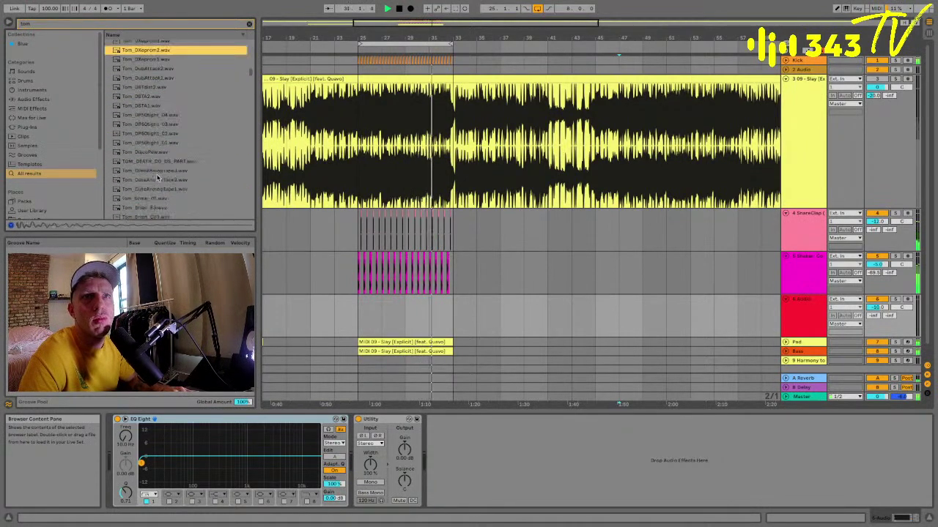
click(156, 177)
scroll(157, 176, down, 5)
click(157, 177)
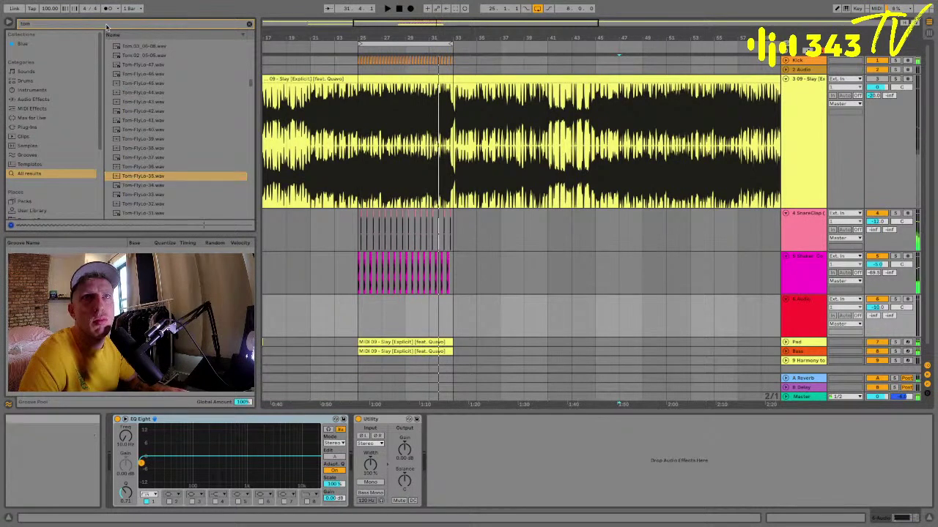
Narrow the browser search to "tom 808" and compare the 808 tom samples, ending on 808 Hi Tom.WAV.
text(808)
click(165, 131)
click(148, 104)
click(135, 84)
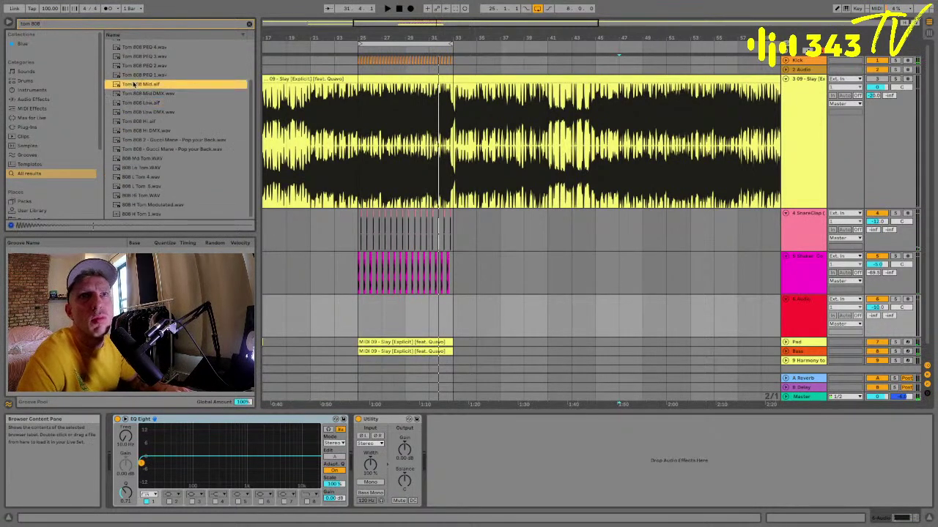
click(135, 58)
click(136, 206)
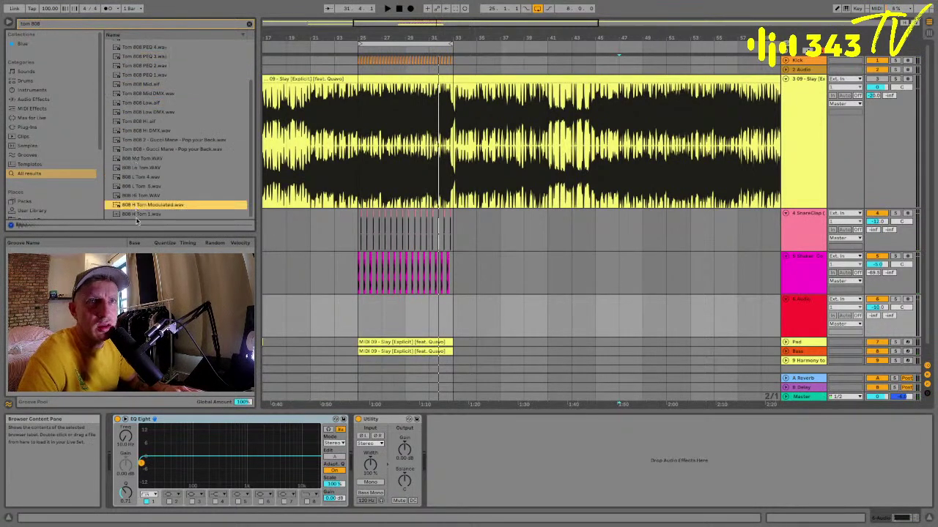
click(137, 215)
click(136, 205)
click(136, 196)
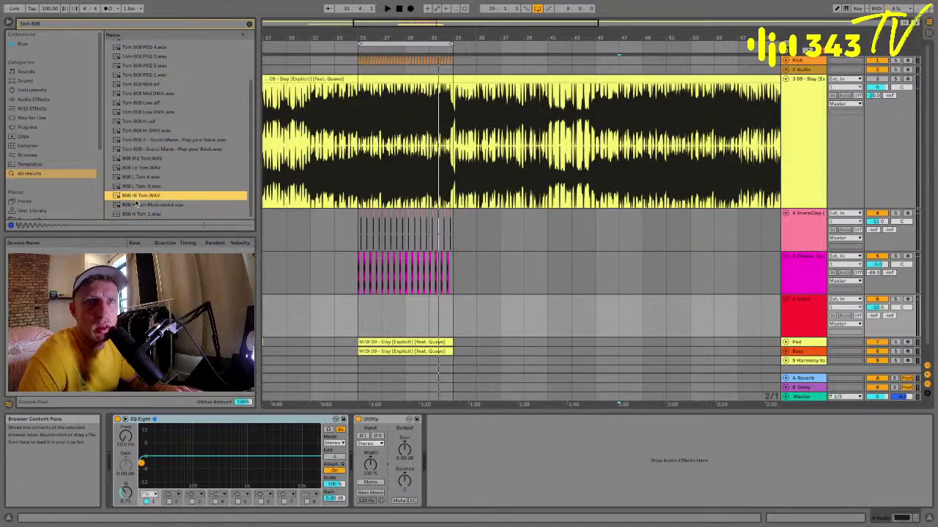
click(136, 178)
click(136, 188)
click(137, 196)
click(138, 206)
click(142, 197)
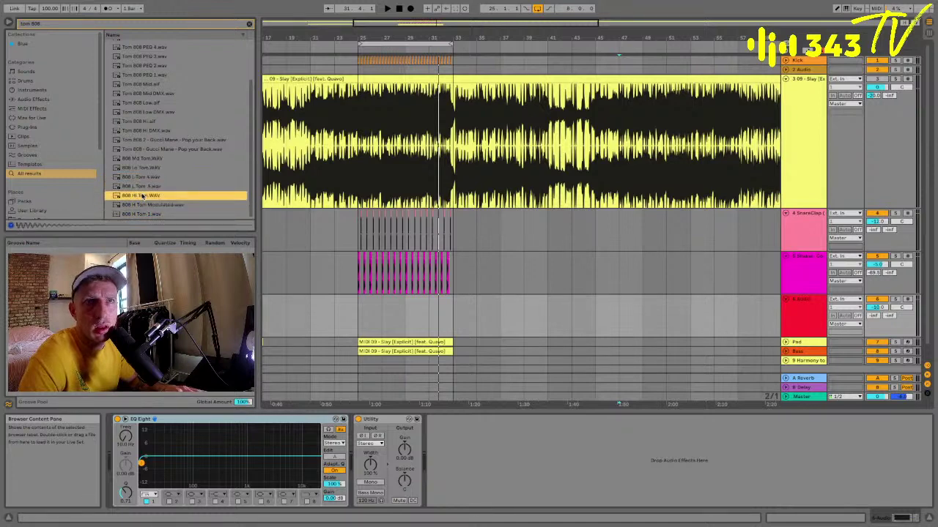
Insert a MIDI track below the new audio track and load 808 Hi Tom.WAV on it as a playable instrument.
click(800, 328)
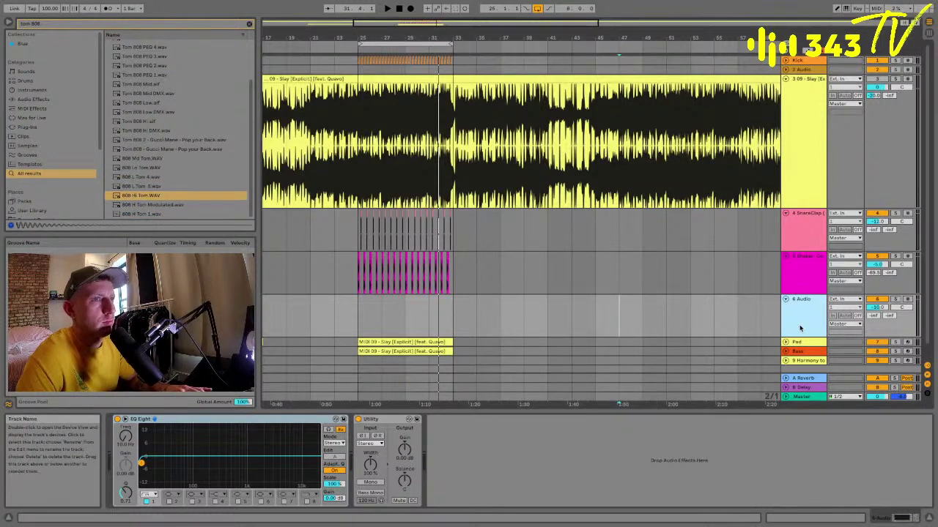
key(ctrl+shift+t)
double_click(142, 196)
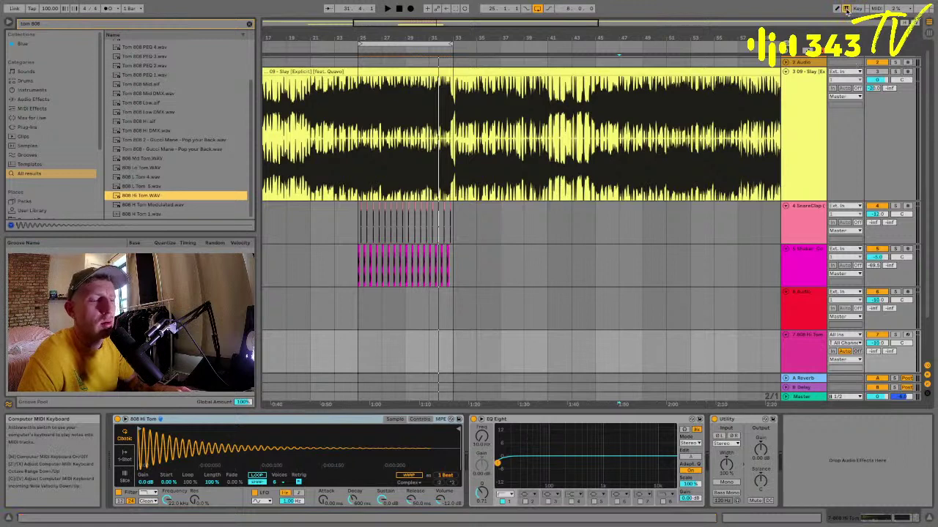
Arm the 808 Hi Tom track for recording and try out notes with the computer MIDI keyboard raised one octave.
click(908, 335)
key(a)
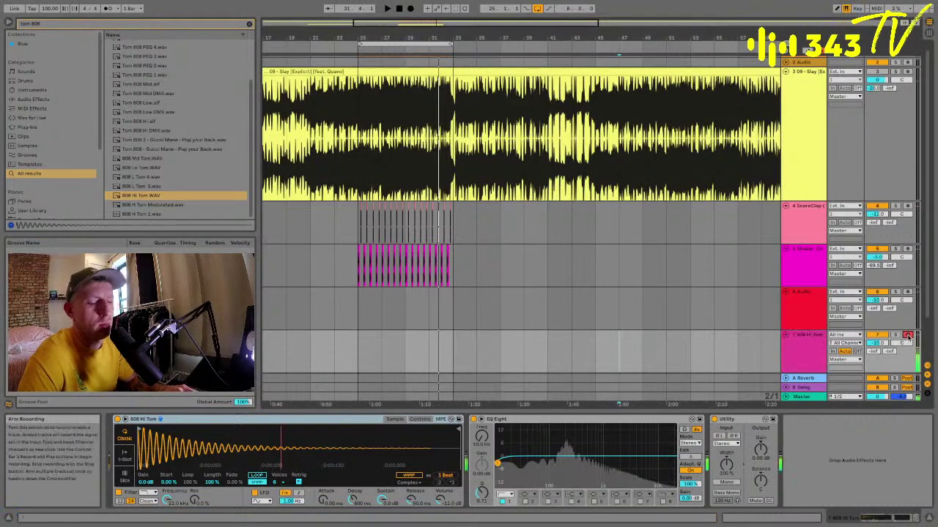
key(a)
key(x)
key(a)
key(d)
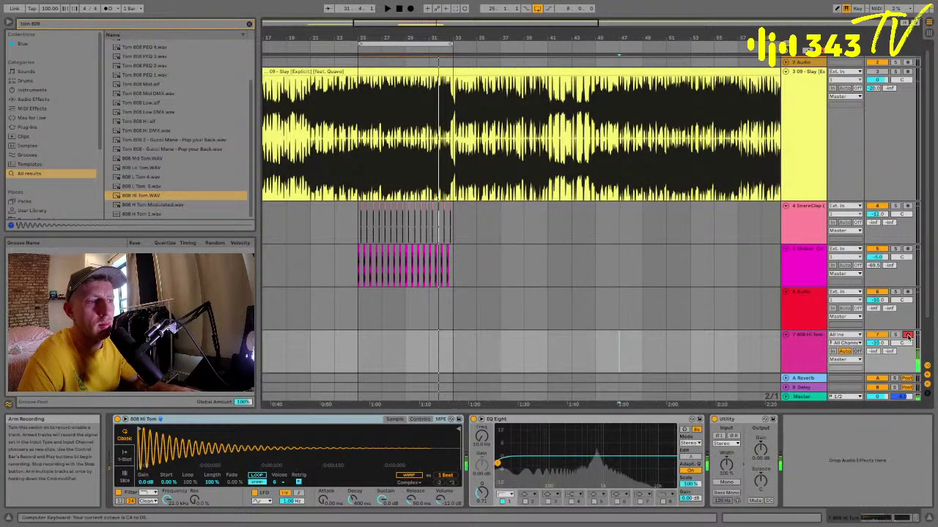
key(k)
key(a)
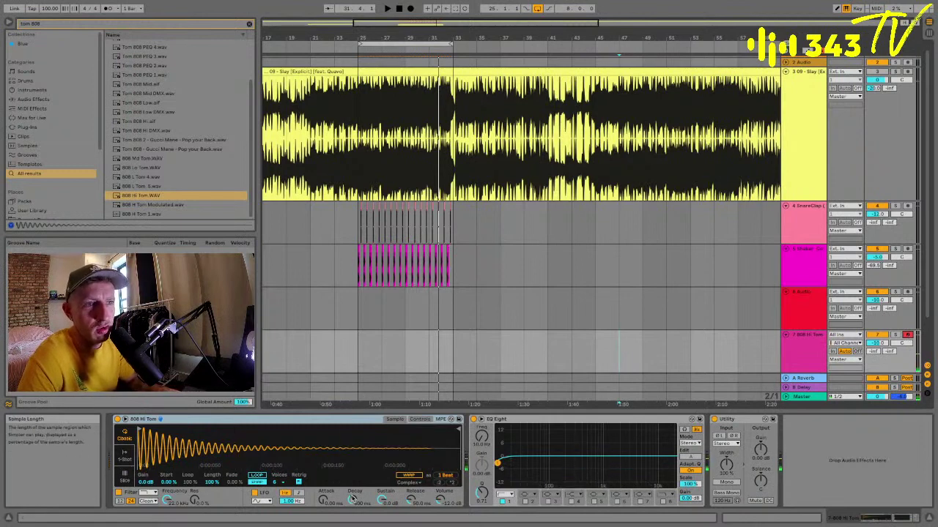
Tune the 808 Hi Tom instrument by setting its transpose to -4 st and its detune to +41 ct.
click(419, 419)
key(Up)
key(Up)
key(Up)
key(Up)
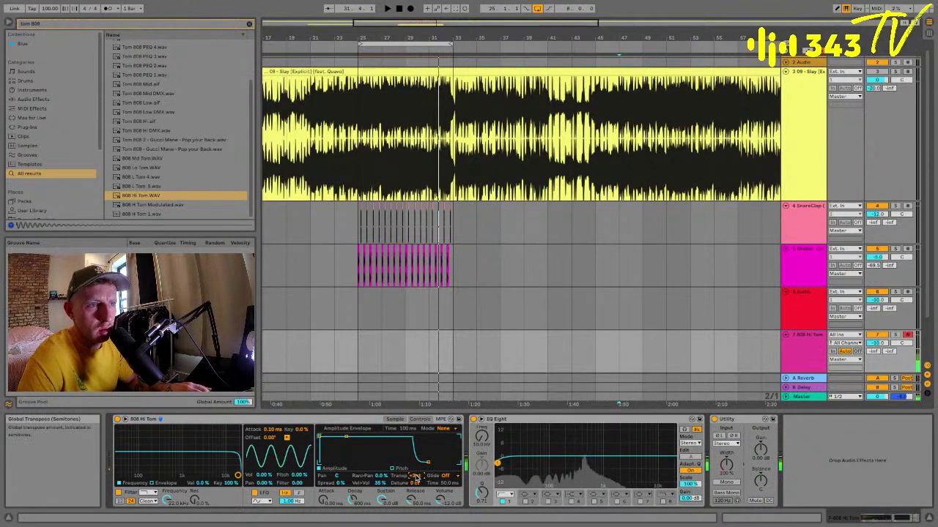
drag(416, 483, 416, 469)
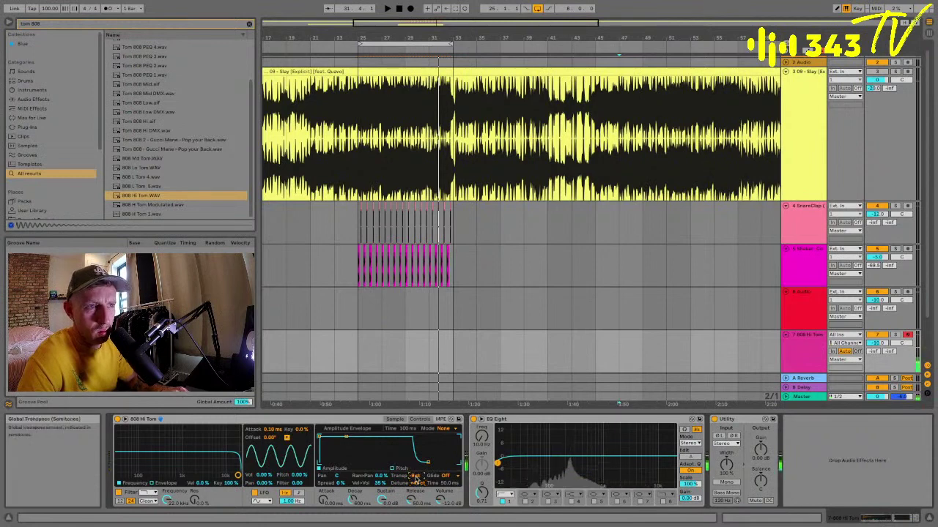
key(Up)
key(Up)
key(Up)
key(Up)
key(Up)
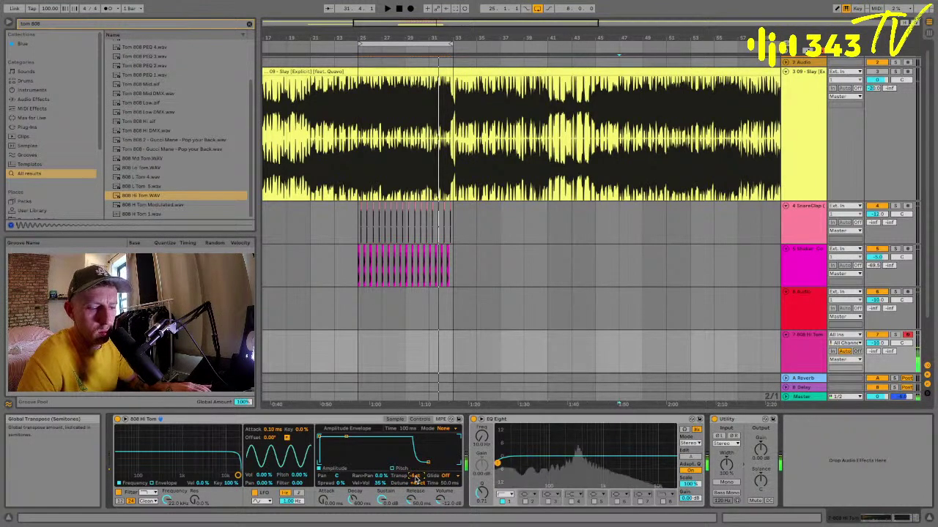
Find the Minor scale preset among the MIDI effects and place it before the instrument on the 808 Hi Tom track.
double_click(75, 24)
text(minor)
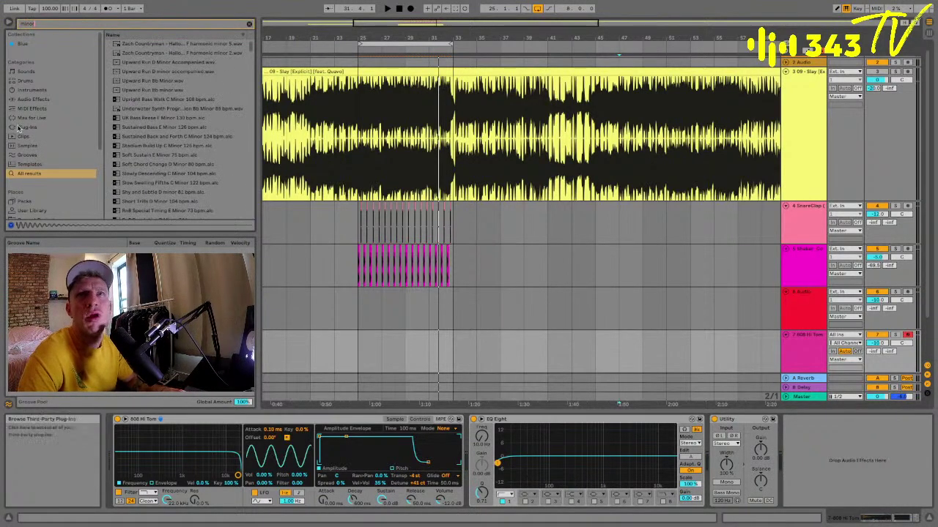
click(29, 109)
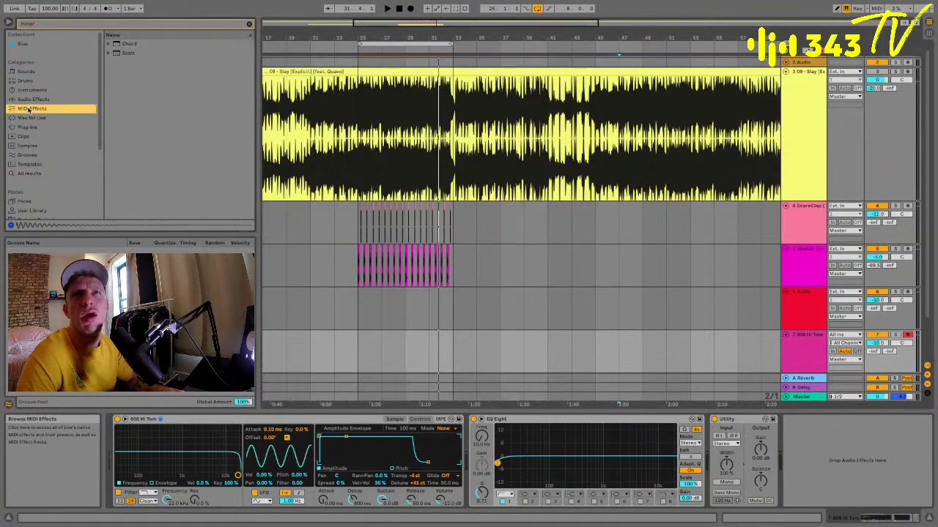
click(108, 54)
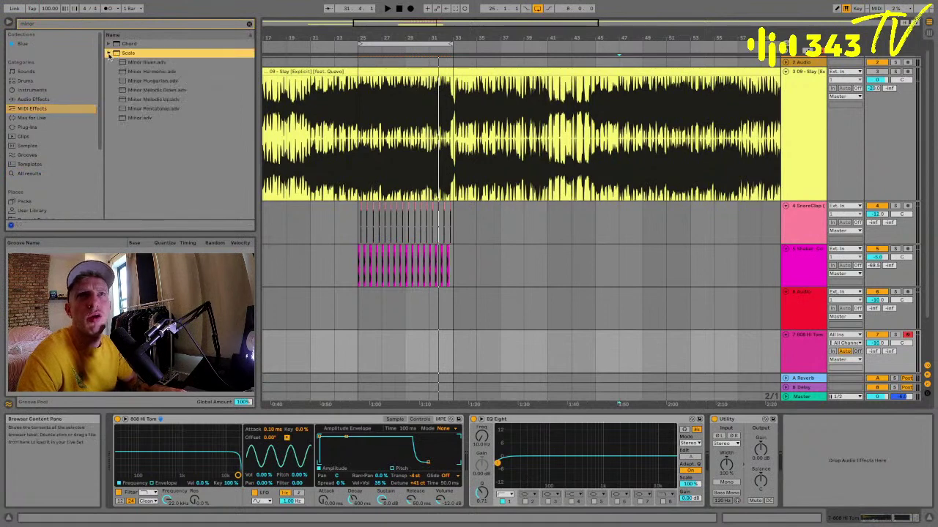
click(139, 119)
drag(139, 118, 125, 451)
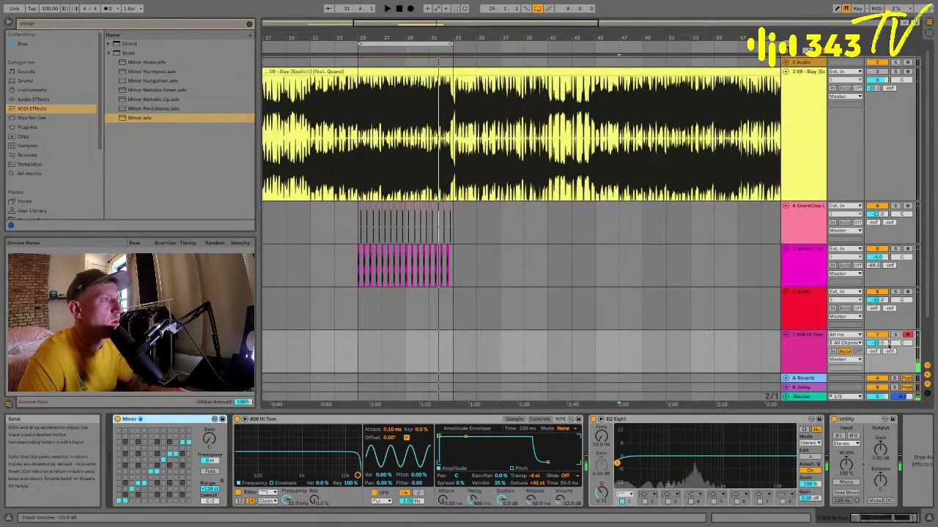
Raise the 808 Hi Tom track's volume, boost EQ band 3 about 7.31 dB near 375 Hz, and set its A Reverb send to -8.4 dB.
mouse_move(885, 343)
mouse_down()
mouse_move(873, 315)
mouse_move(873, 357)
mouse_up()
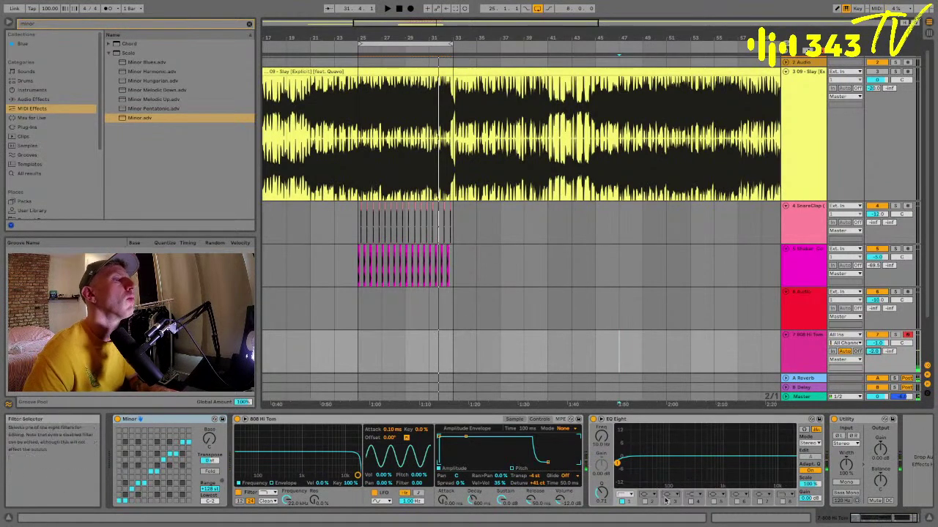
click(665, 500)
mouse_move(712, 456)
mouse_down()
mouse_move(722, 454)
mouse_move(691, 450)
mouse_move(700, 442)
mouse_up()
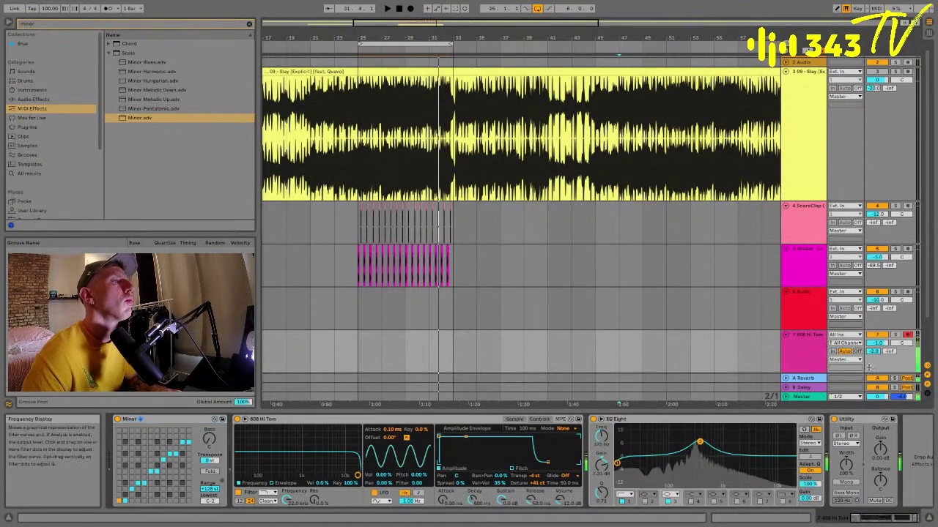
drag(874, 352, 873, 360)
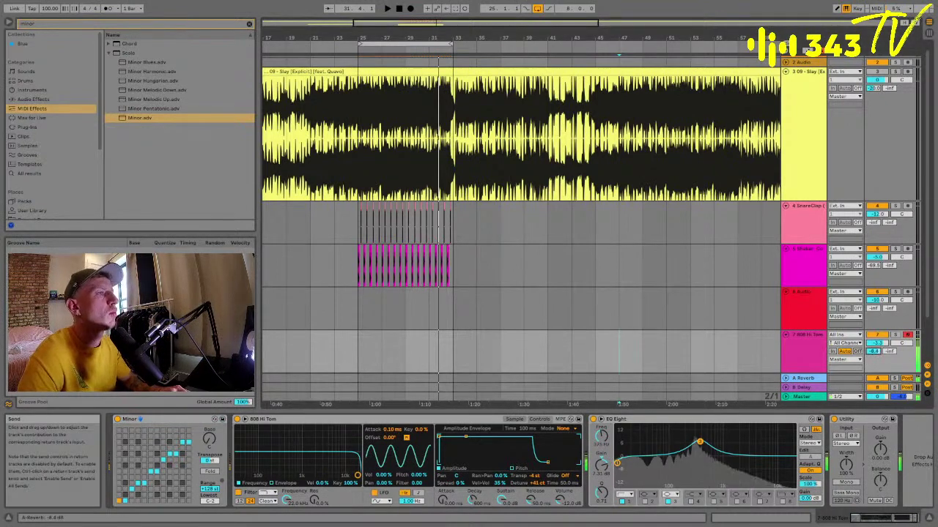
Record a four-bar MIDI pattern on the 808 Hi Tom track from bar 25, with the track volume lowered to -6.3 dB.
key(space)
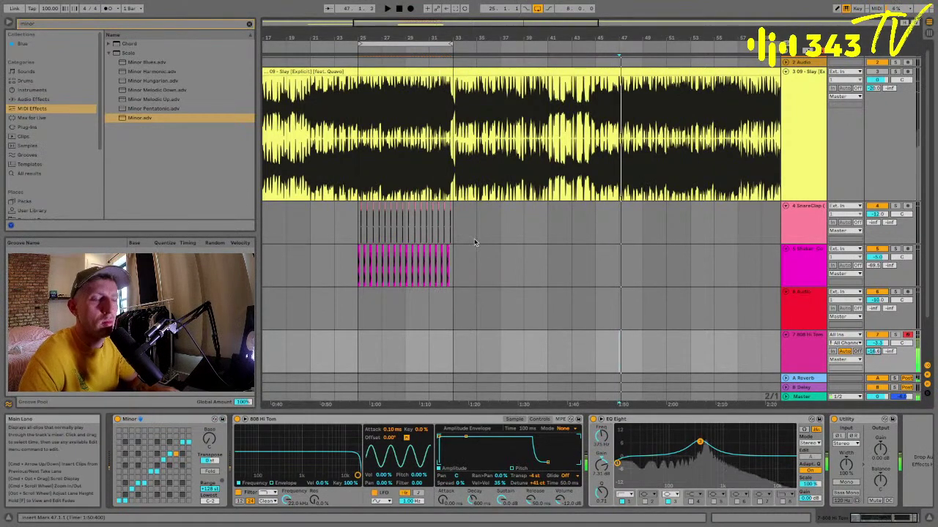
key(space)
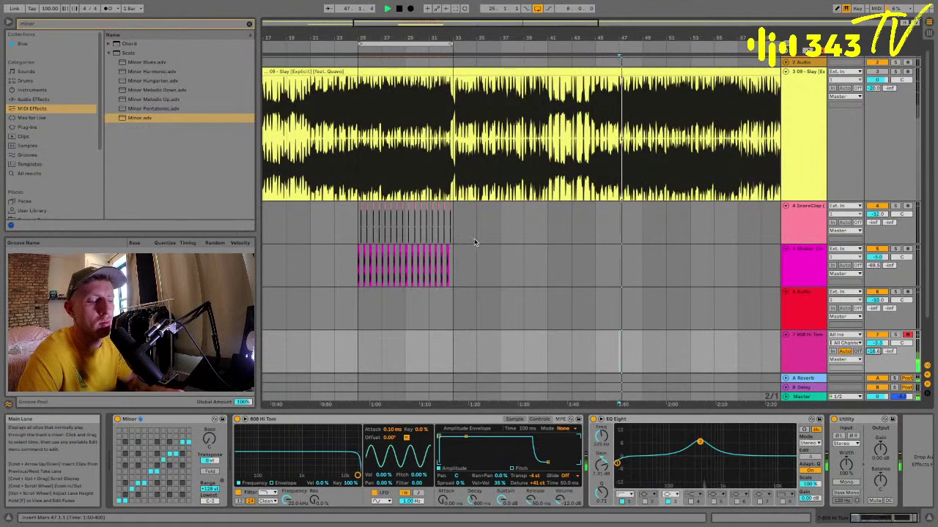
click(356, 310)
key(space)
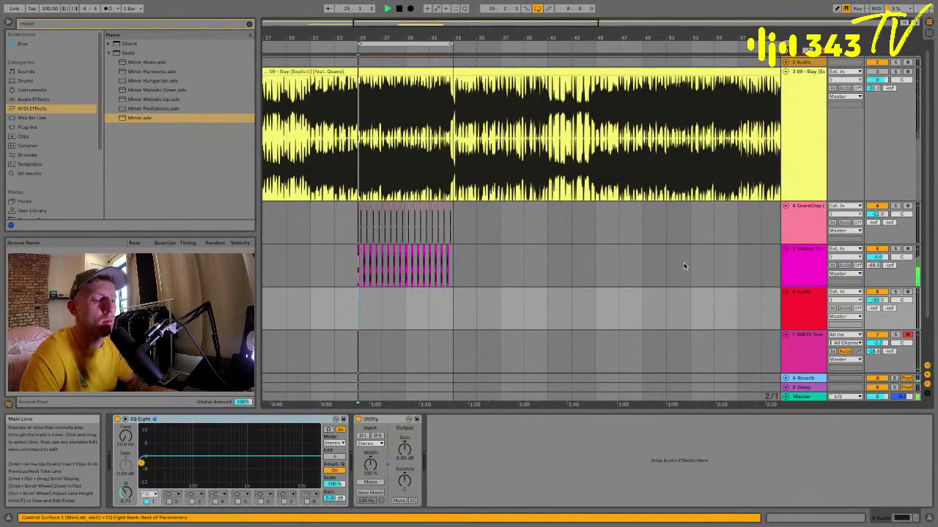
key(F9)
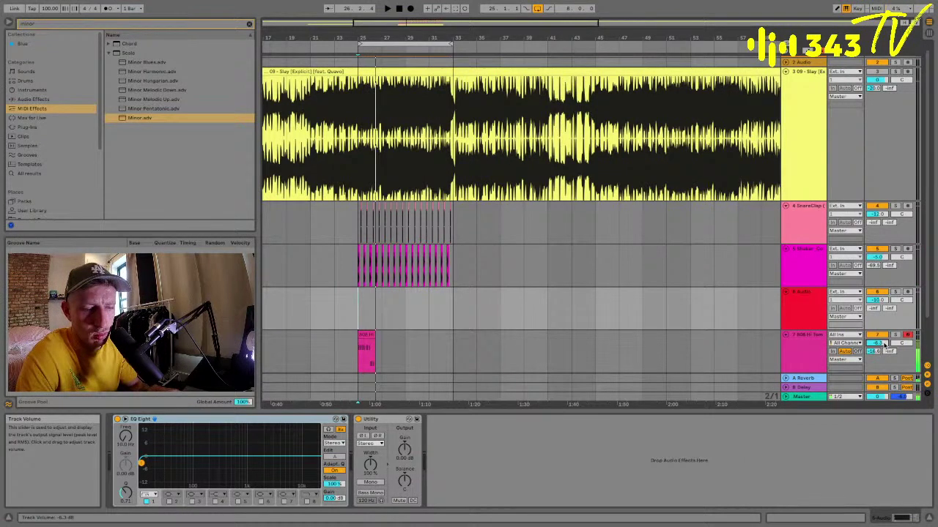
key(space)
key(space)
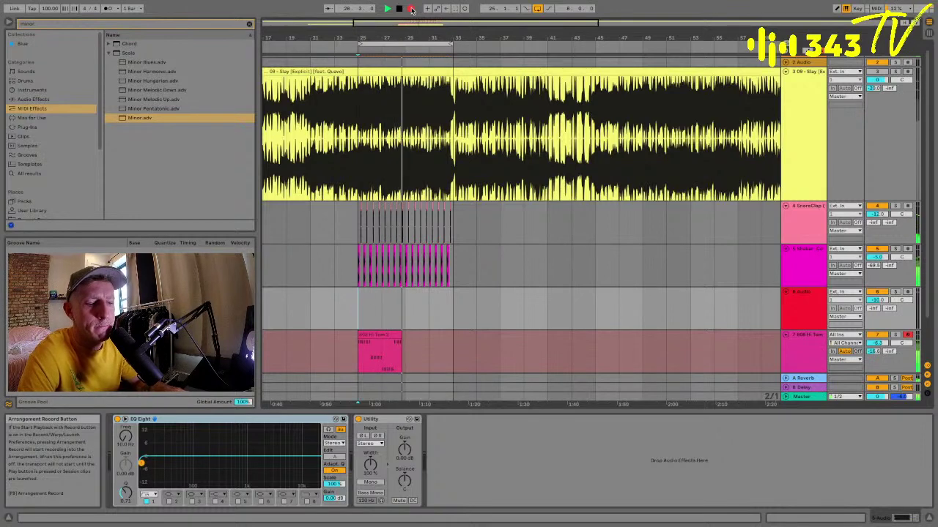
key(space)
Retune the 808 Hi Tom to transpose -3 st and detune -25 ct, then set its volume to -5.0 dB and A Reverb send to -6.0 dB.
click(382, 335)
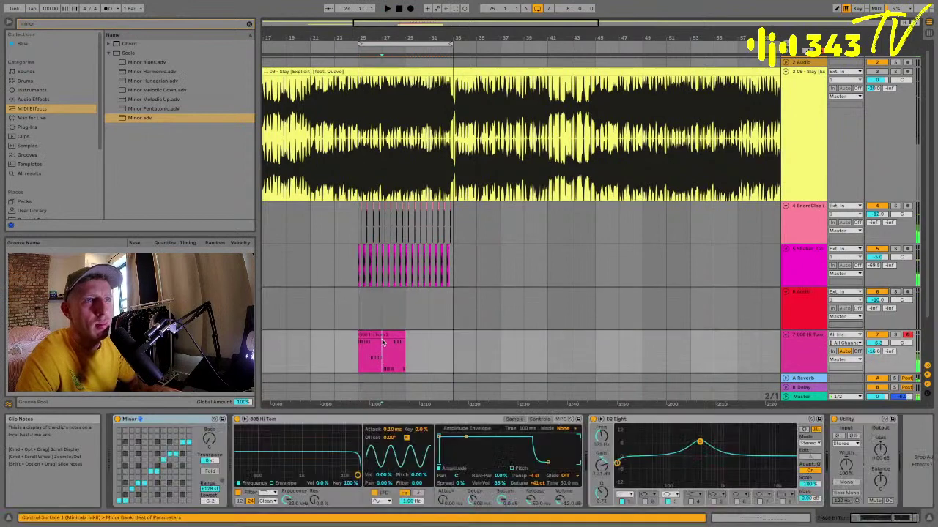
key(space)
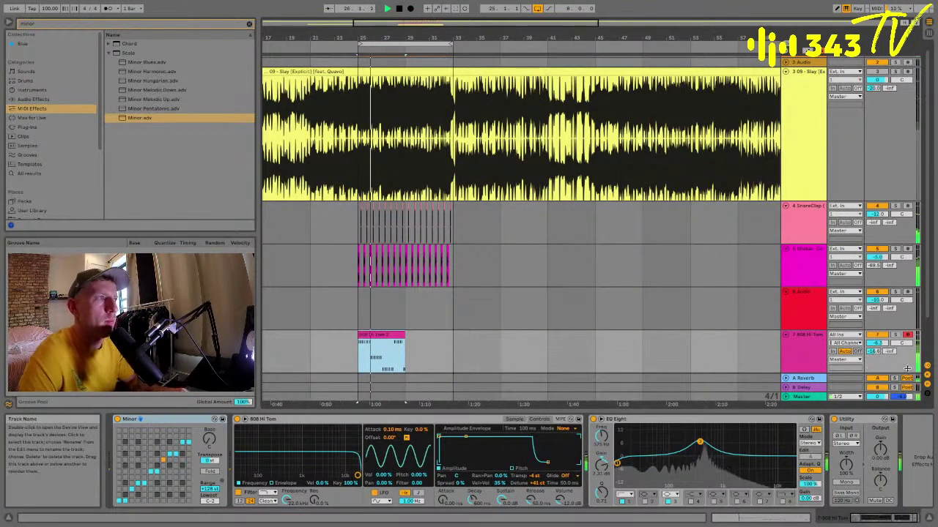
scroll(900, 60, up, 1)
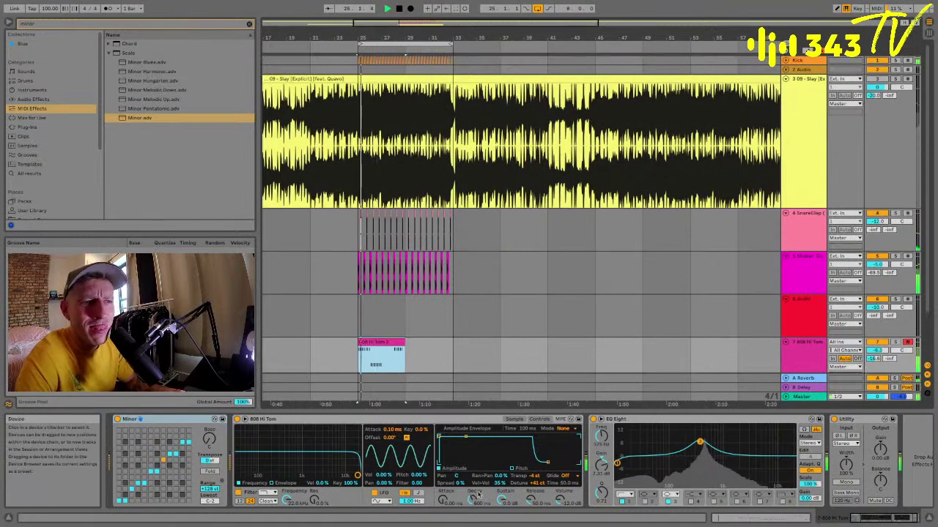
drag(537, 484, 537, 479)
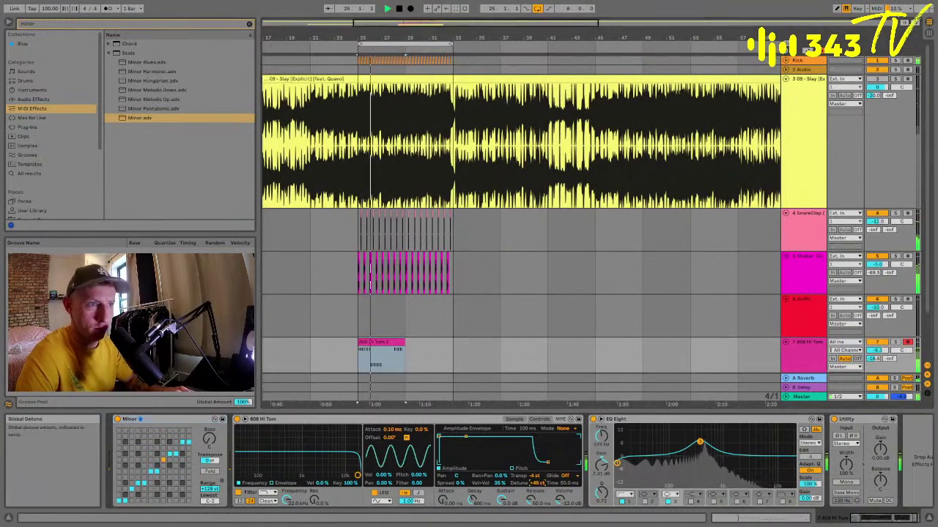
drag(535, 476, 536, 472)
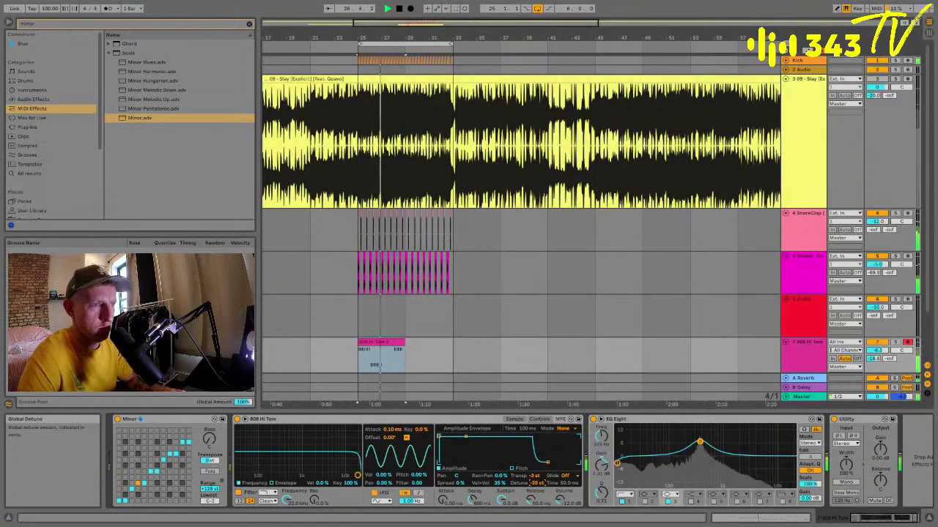
drag(537, 483, 538, 485)
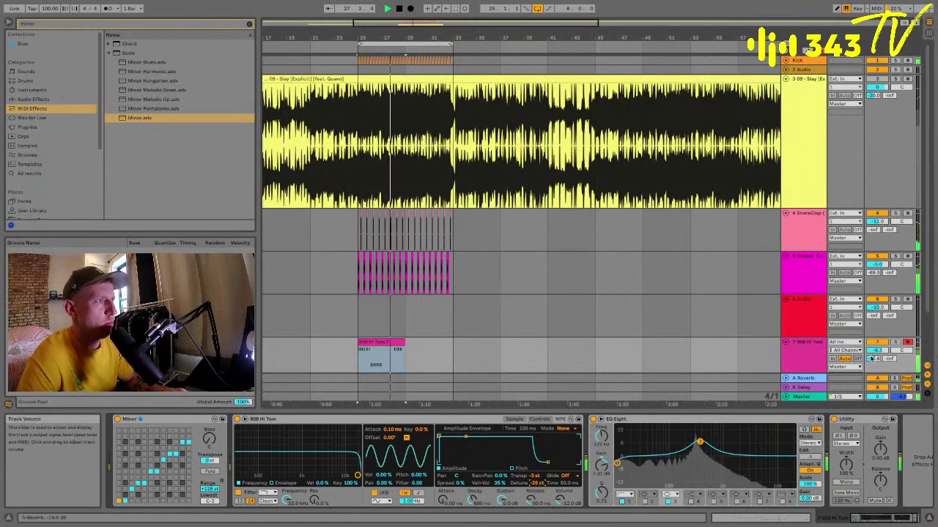
drag(871, 359, 882, 353)
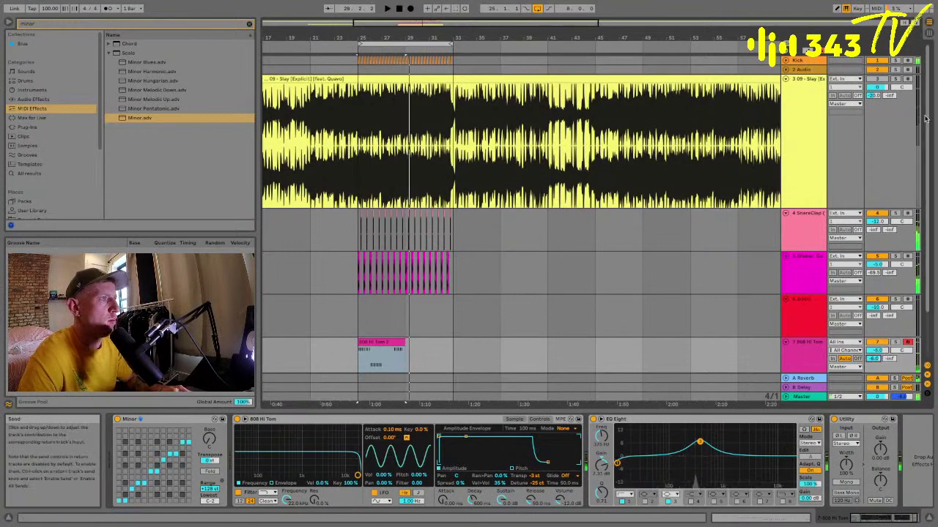
key(space)
Unmute the song track and duplicate the 808 Hi Tom clip directly after the original to fill the bars up to 33.
click(803, 117)
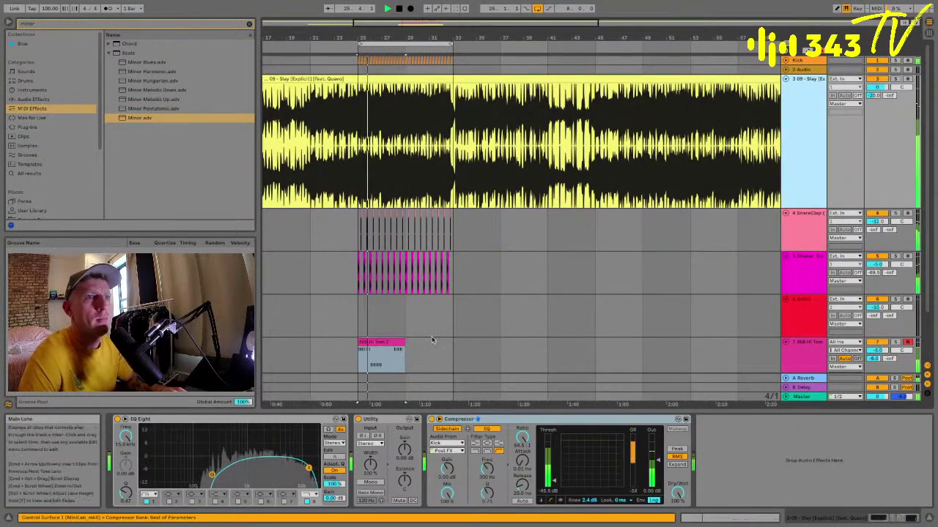
click(384, 355)
key(ctrl+d)
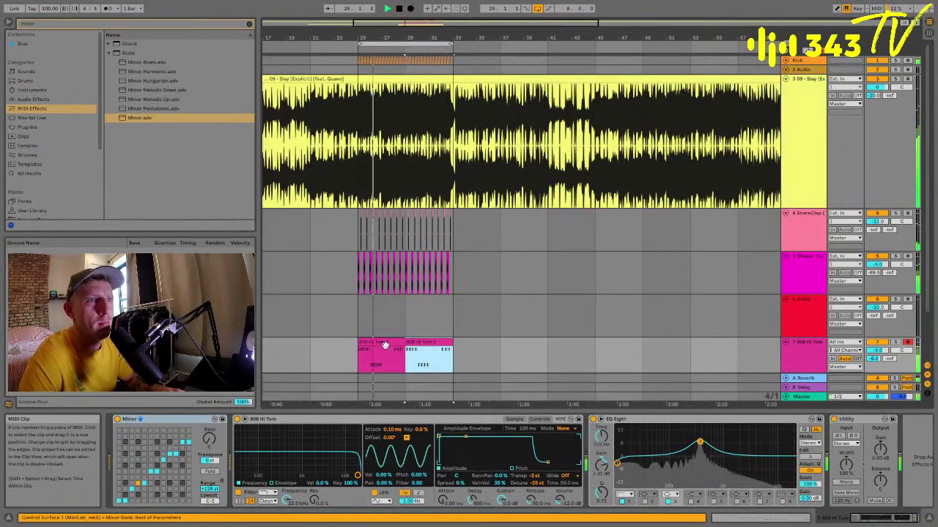
Fold all tracks except the song track and duplicate the time of bars 25 to 33 four times across the arrangement.
alt+click(786, 213)
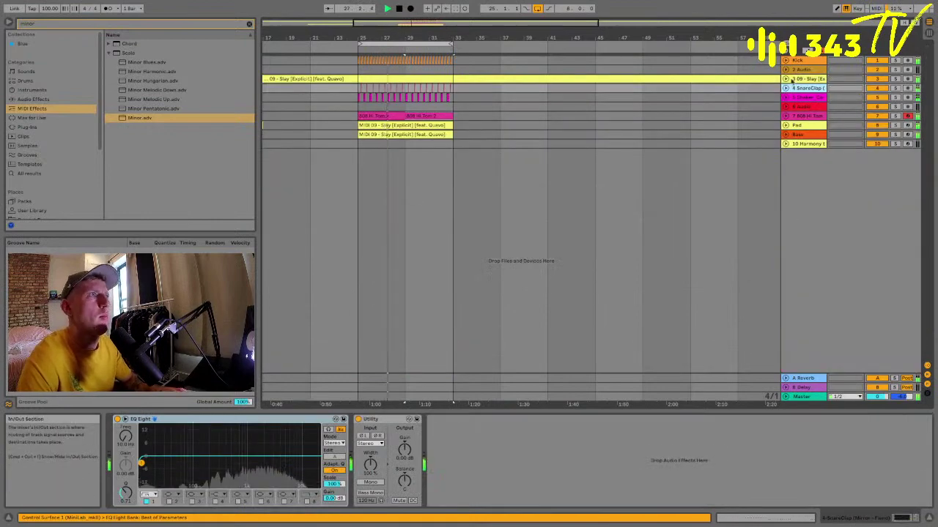
click(786, 79)
click(395, 234)
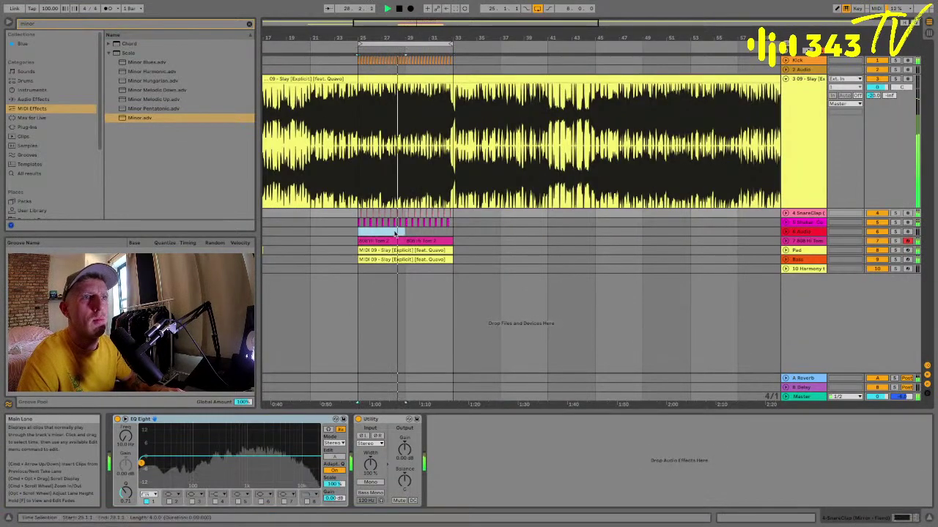
drag(395, 233, 455, 234)
key(super+shift+d)
key(super+shift+d)
key(super+shift+d)
key(super+shift+d)
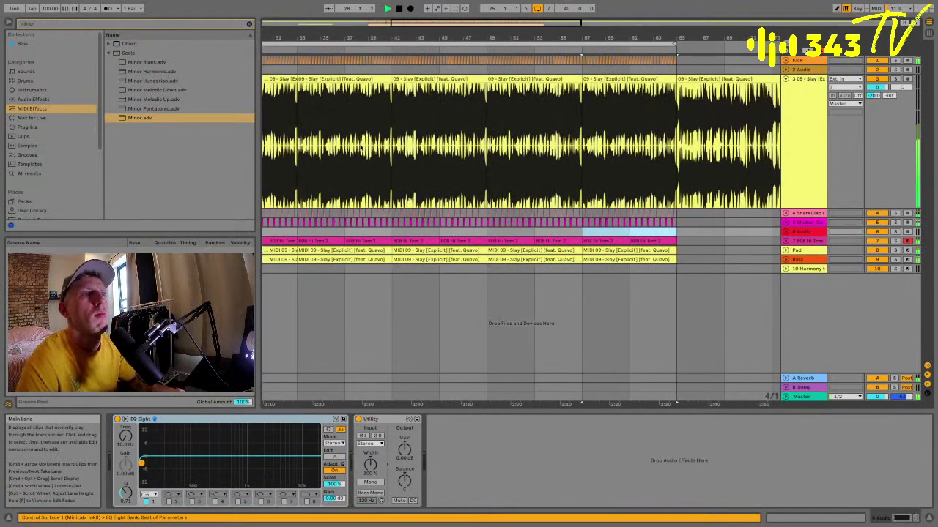
Extend the song clip from bar 33 to bar 65 over its repeated copies so the song runs on continuously.
scroll(433, 44, left, 8)
drag(432, 38, 432, 10)
drag(410, 79, 559, 78)
click(420, 98)
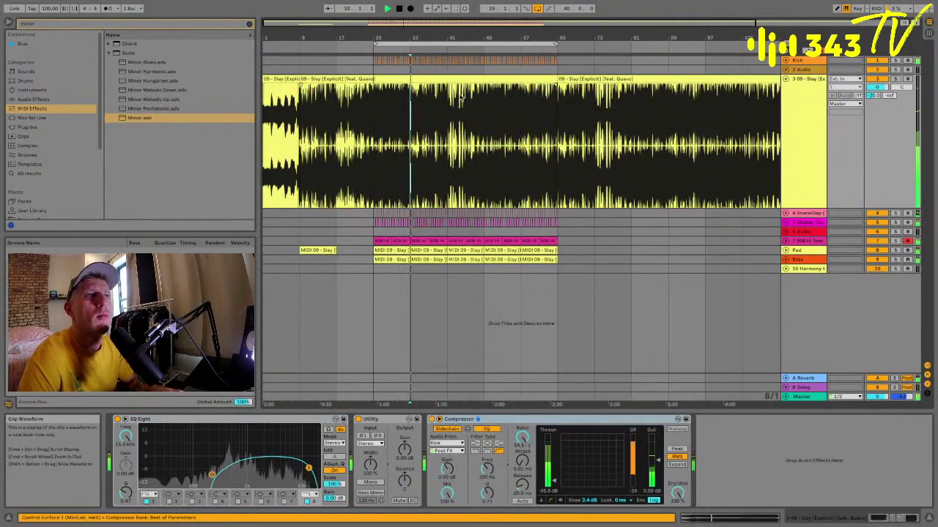
click(447, 98)
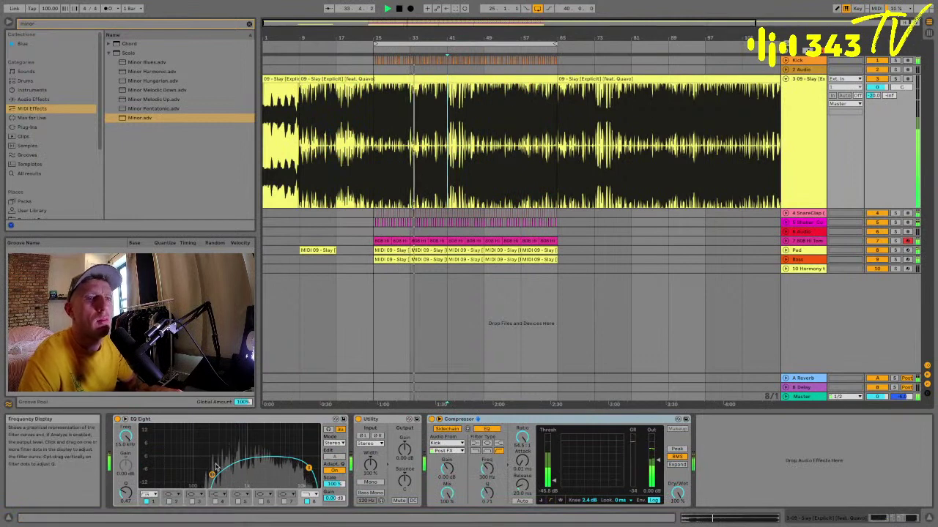
Narrow the song's EQ Eight band by setting the low cut to about 138 Hz and pulling the high cut down to around 2 kHz.
drag(212, 474, 203, 471)
drag(309, 468, 260, 457)
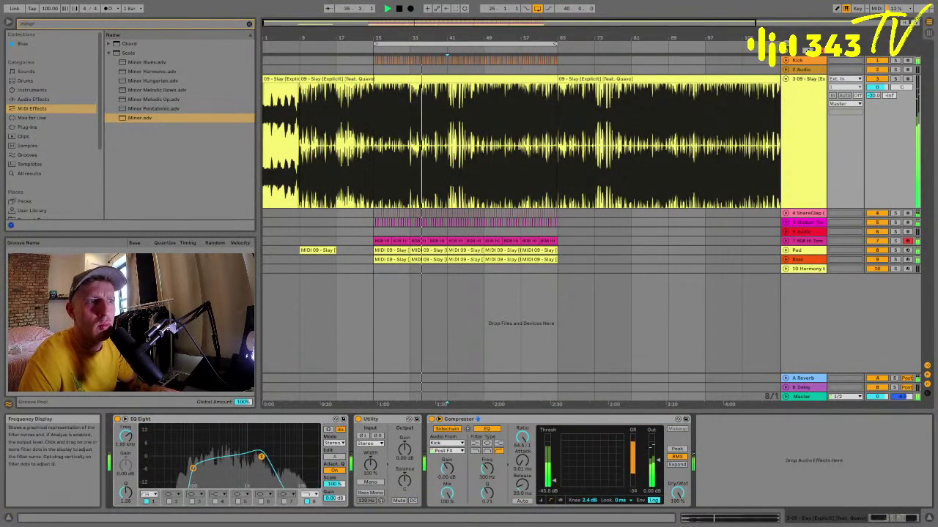
drag(192, 468, 199, 474)
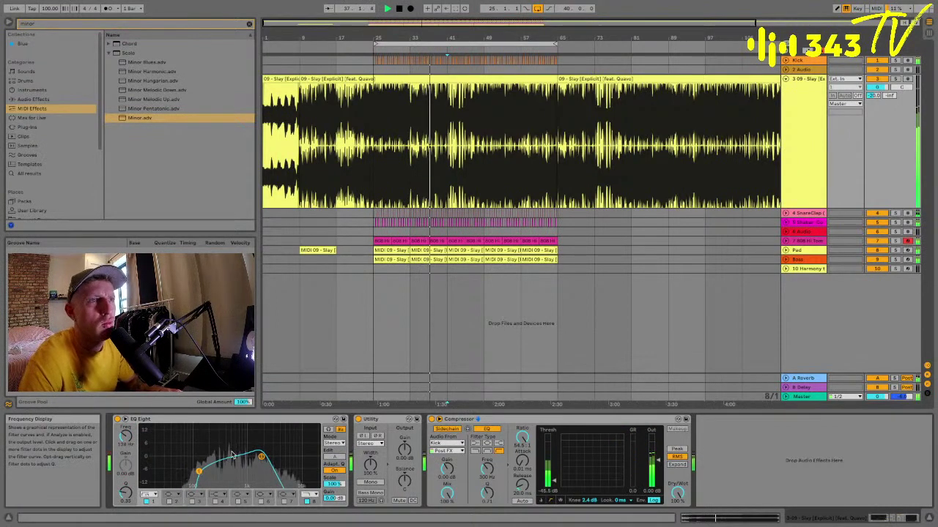
Unfold all tracks and loop the eight bars from bar 37 to bar 45.
click(652, 243)
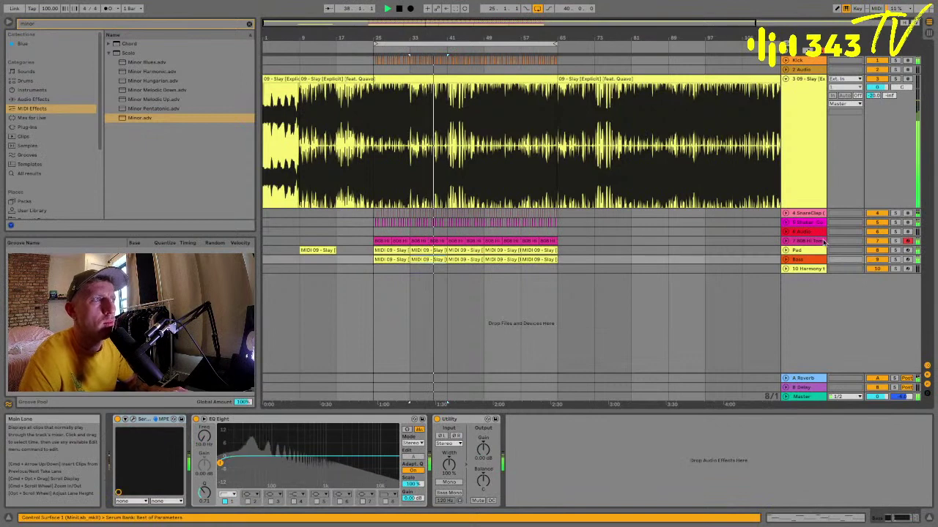
alt+click(786, 241)
click(424, 241)
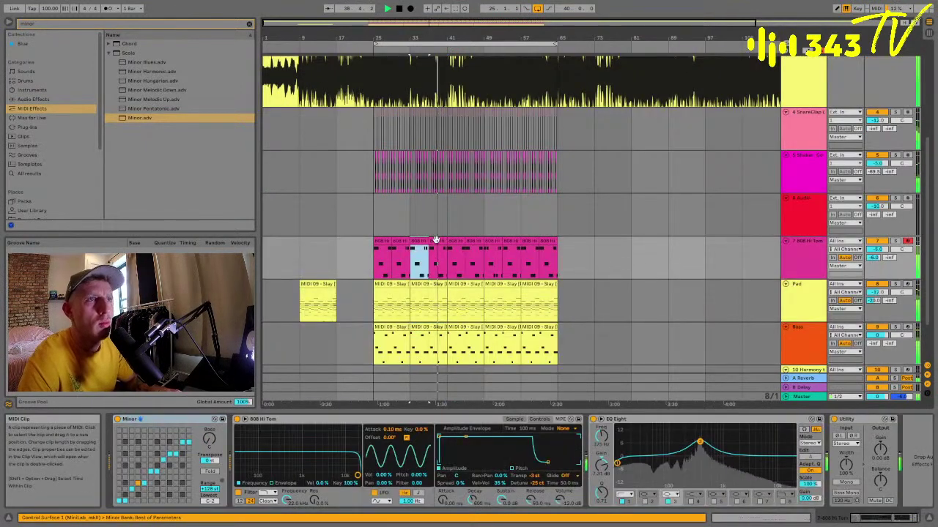
click(427, 217)
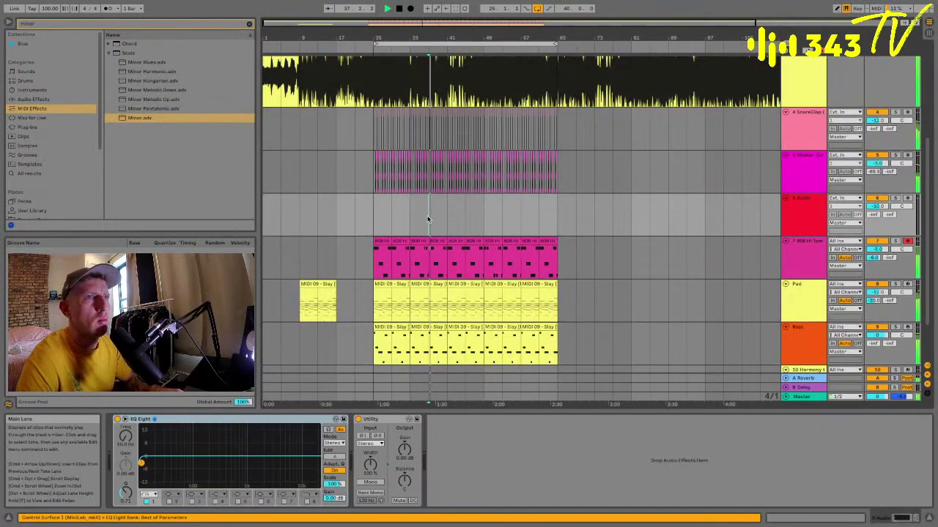
click(430, 218)
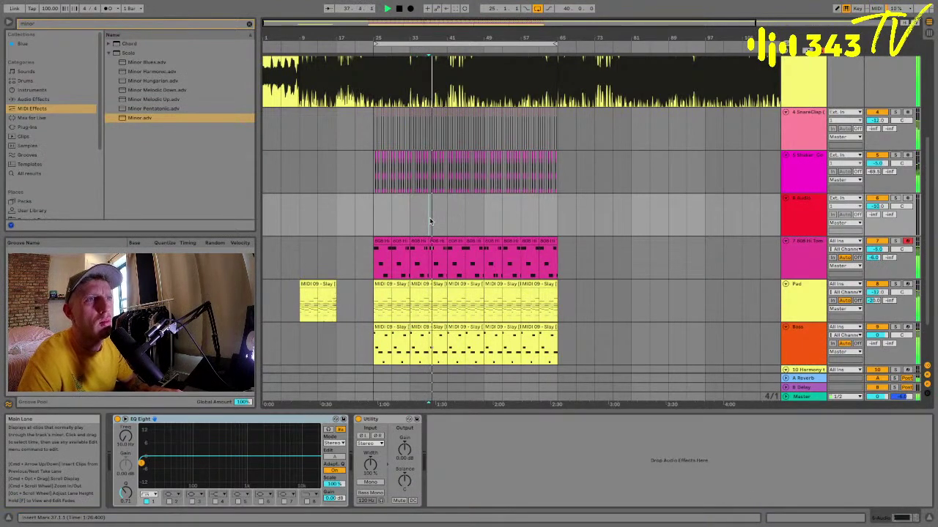
key(super+l)
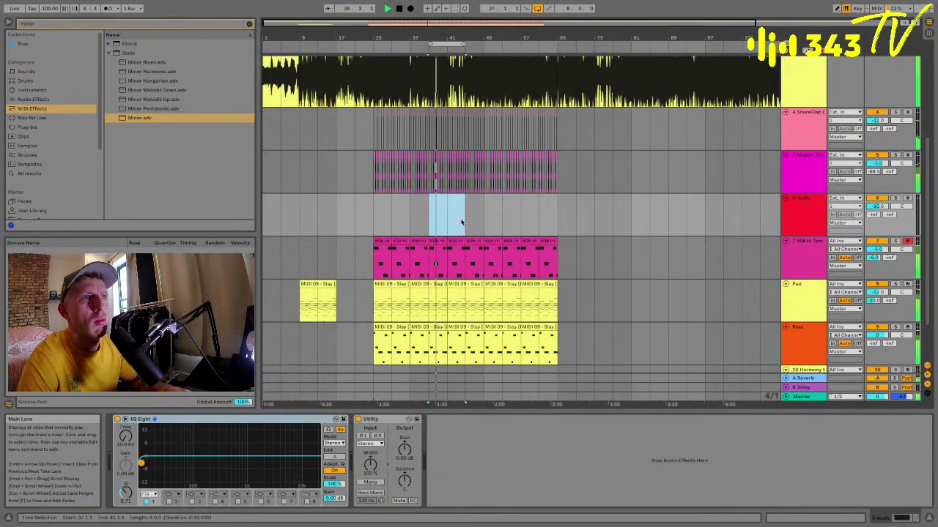
On the song track, set the compressor's sidechain EQ frequency to 430 Hz and leave EQ Eight with only a low cut at about 79.3 Hz.
scroll(461, 222, up, 5)
alt+click(785, 103)
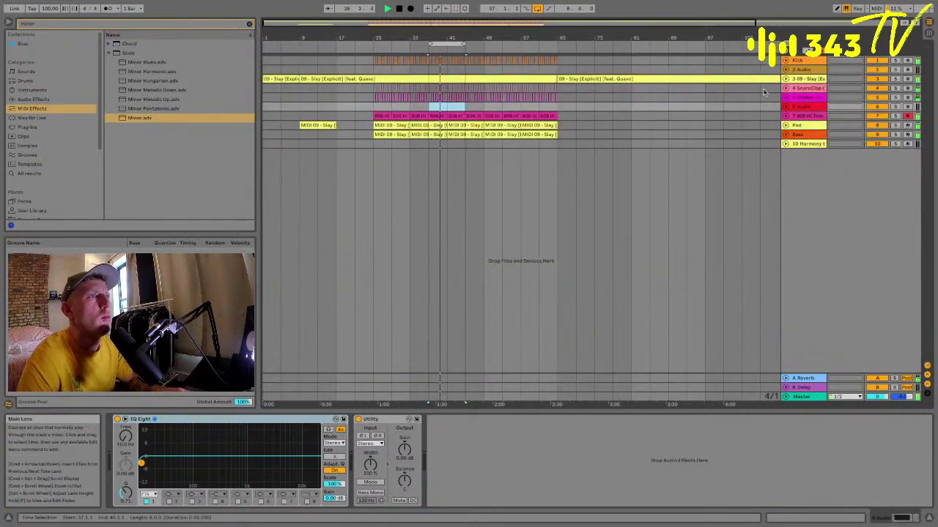
click(785, 79)
click(805, 123)
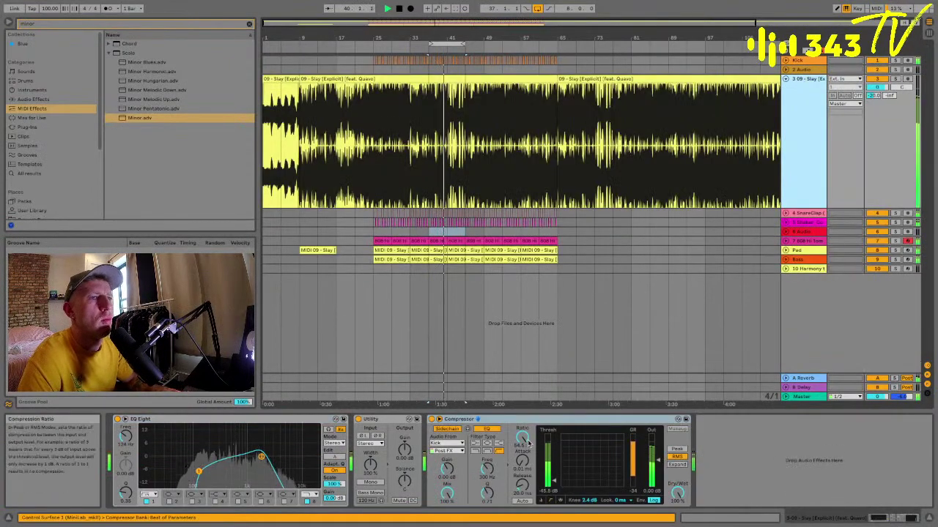
click(483, 475)
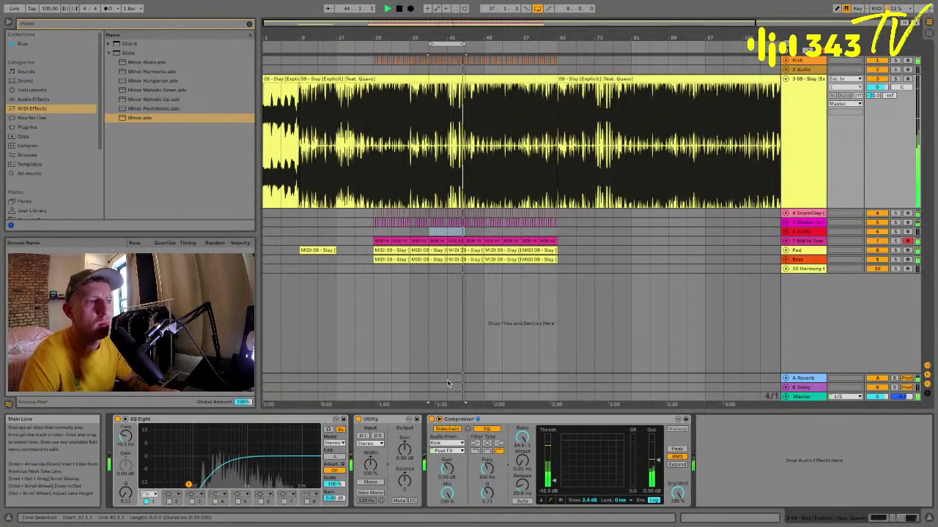
Lengthen the loop from bar 37 to 12 bars and replay the section from bar 37.
right_click(787, 79)
click(465, 43)
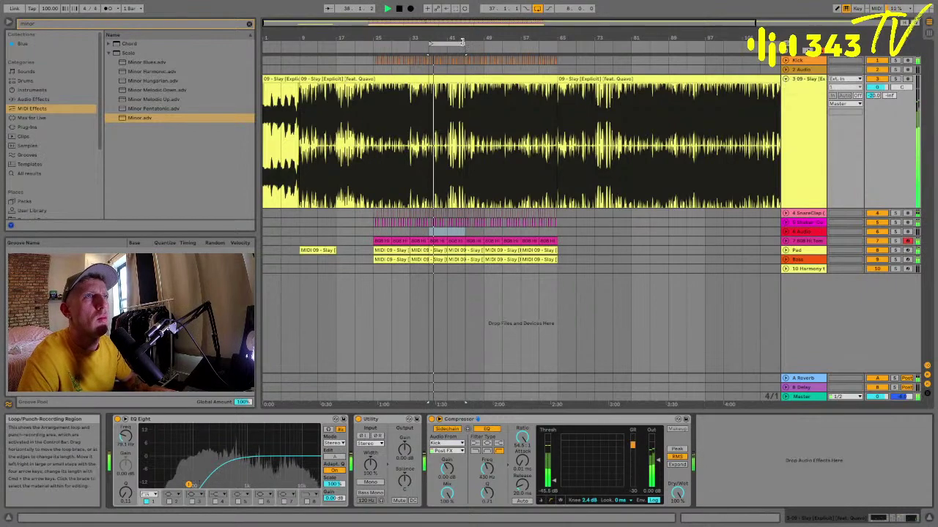
drag(466, 43, 482, 42)
drag(427, 37, 427, 80)
click(436, 140)
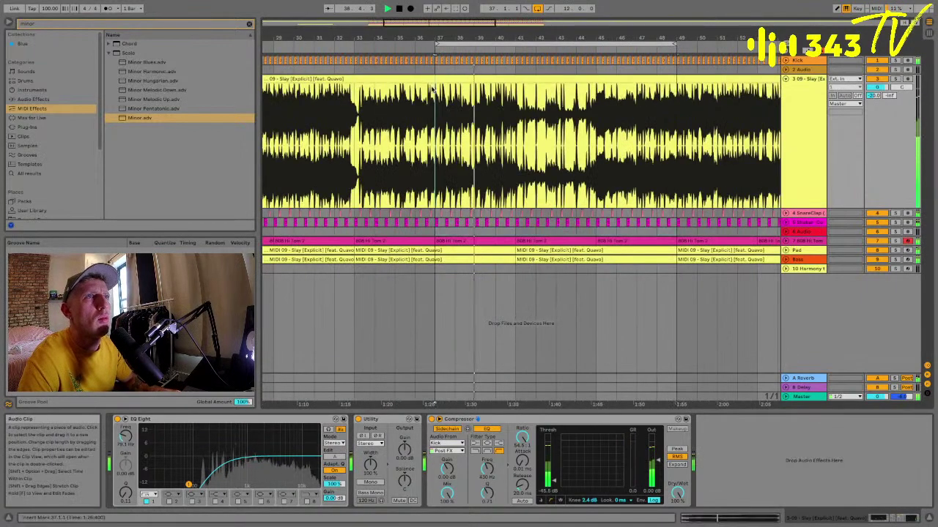
key(space)
key(space)
Insert two new audio tracks below the song track, then mute and fold the song track.
click(784, 135)
key(ctrl+t)
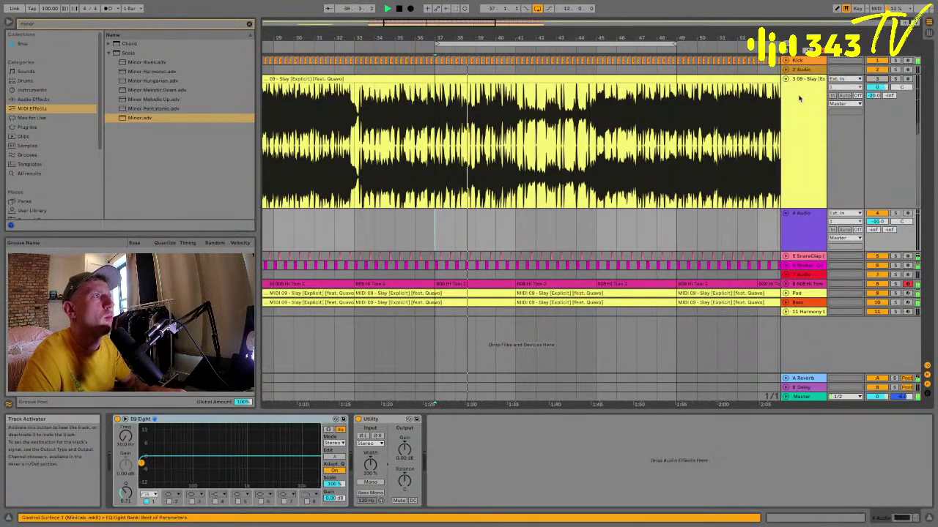
click(786, 78)
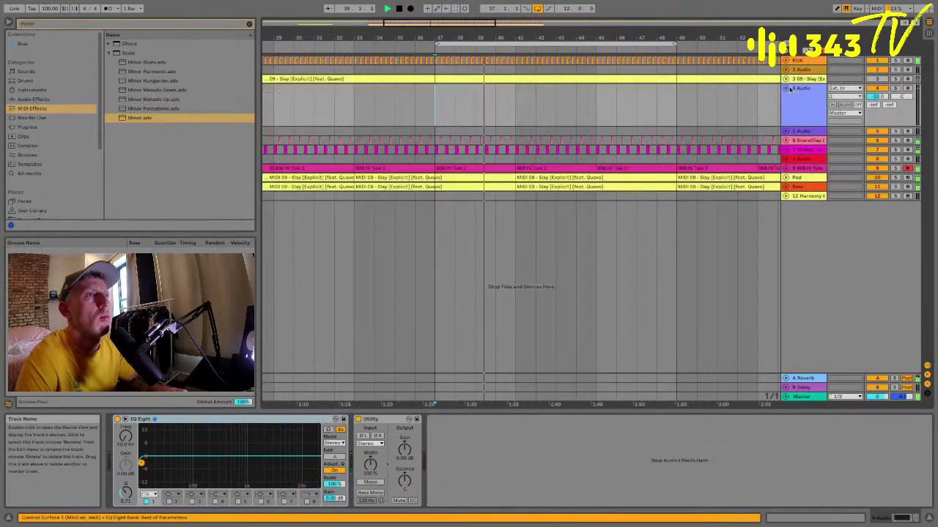
Search the whole browser library for "808" and preview the WM_808_02_C.wav sample.
drag(503, 38, 503, 32)
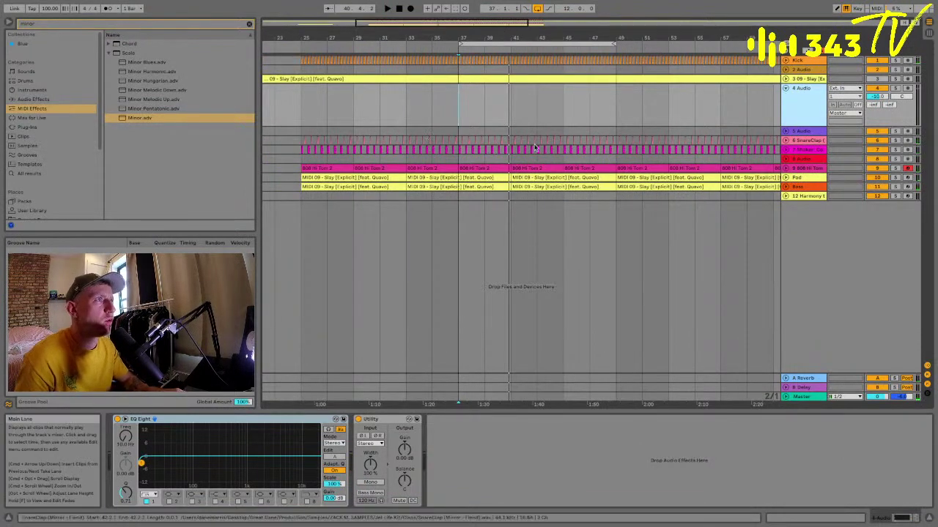
click(135, 24)
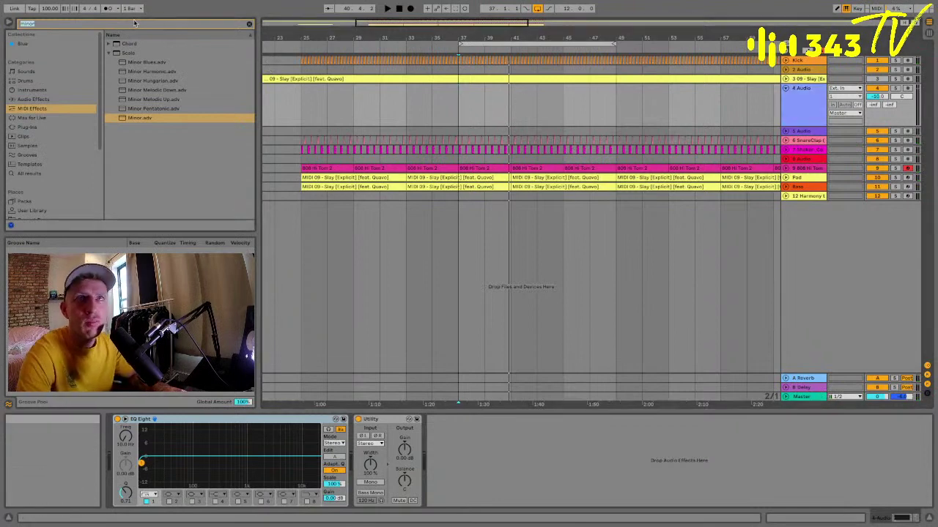
text(808)
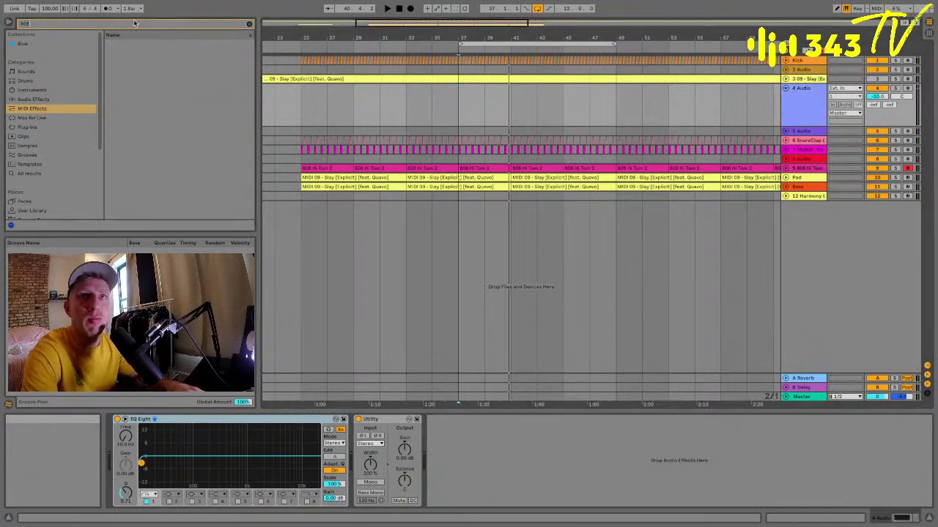
click(46, 178)
click(154, 147)
click(154, 147)
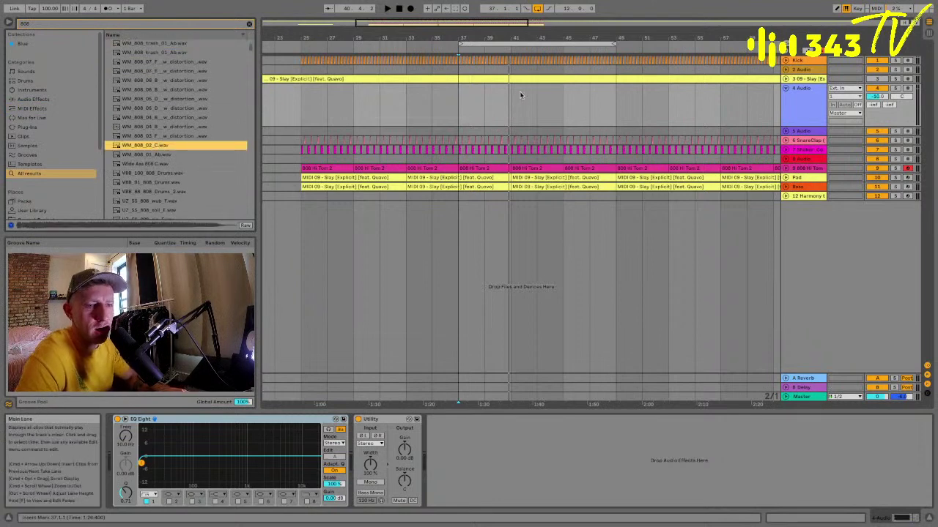
Audition further 808 samples, including VBB_100_808_Drums.wav, UZ_SS_808_fall.wav and UZ_SS_808_sin_F.wav, to find a bass sound.
drag(517, 36, 517, 56)
click(799, 120)
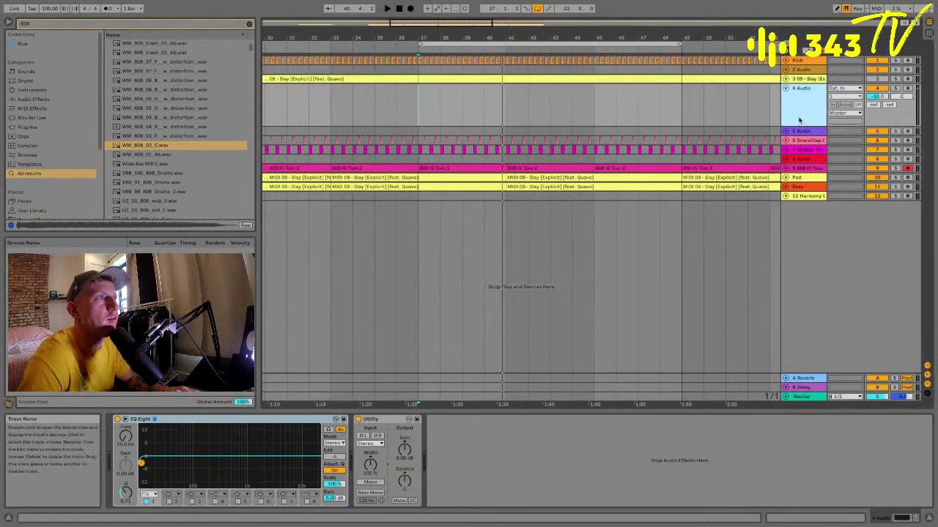
scroll(168, 155, down, 3)
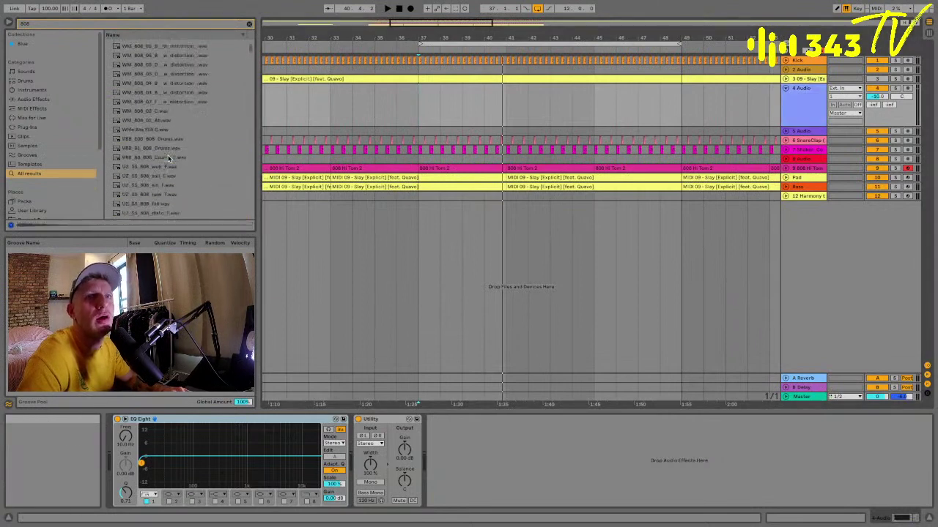
scroll(168, 157, up, 2)
click(168, 158)
scroll(168, 169, up, 3)
scroll(167, 198, down, 6)
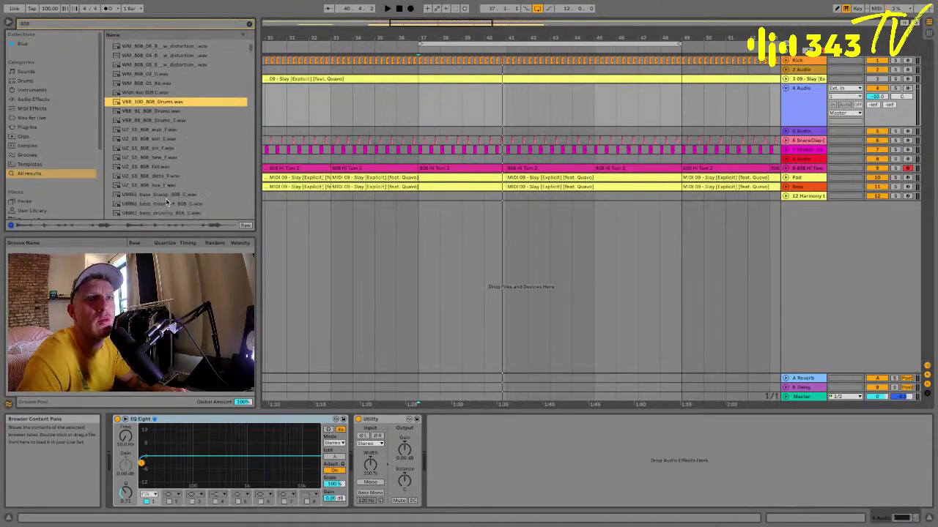
click(167, 203)
scroll(167, 203, down, 6)
scroll(167, 203, up, 2)
click(154, 143)
click(153, 134)
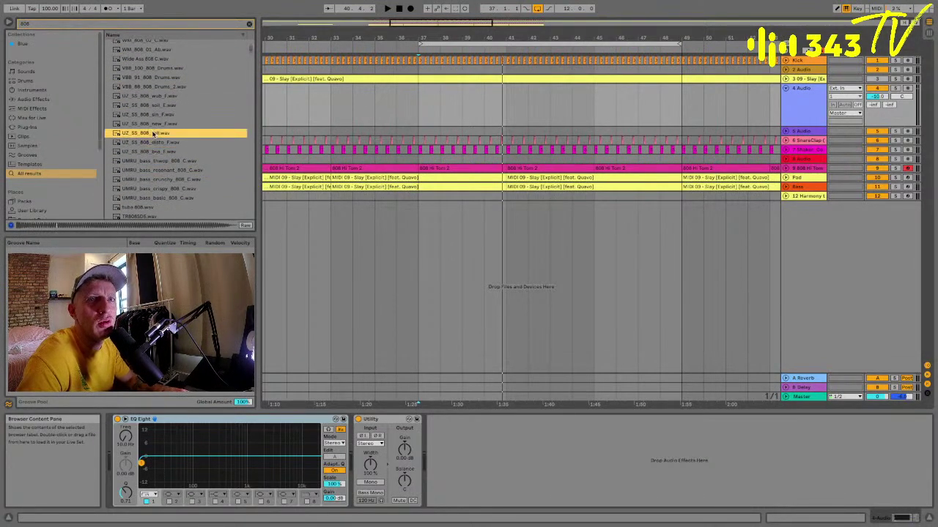
click(151, 123)
click(150, 115)
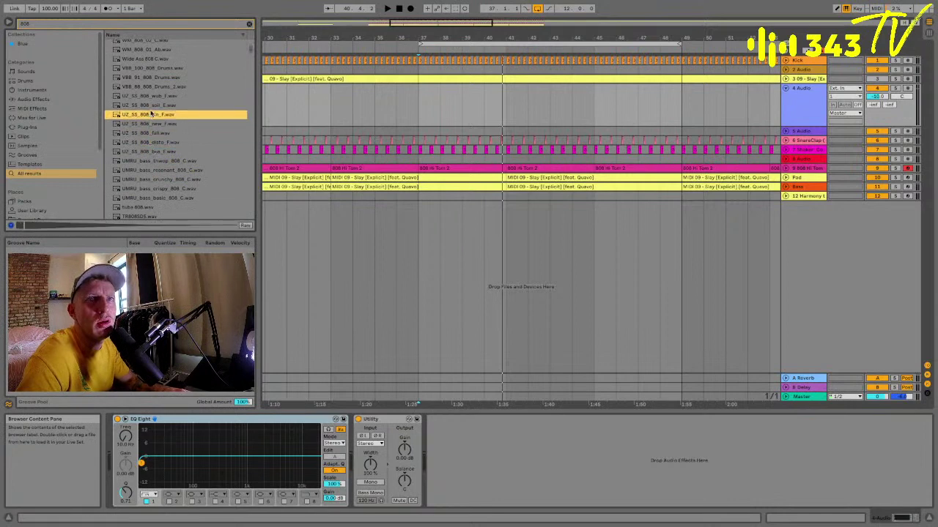
Place UZ_SS_808_sin_F.wav on track 4 at bar 37, turn off its warping and solo the track.
drag(151, 115, 427, 89)
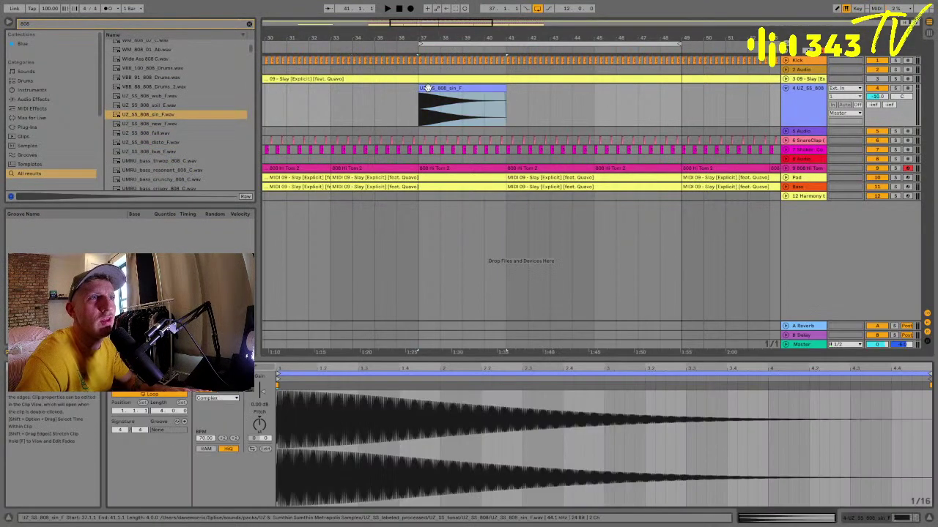
click(207, 391)
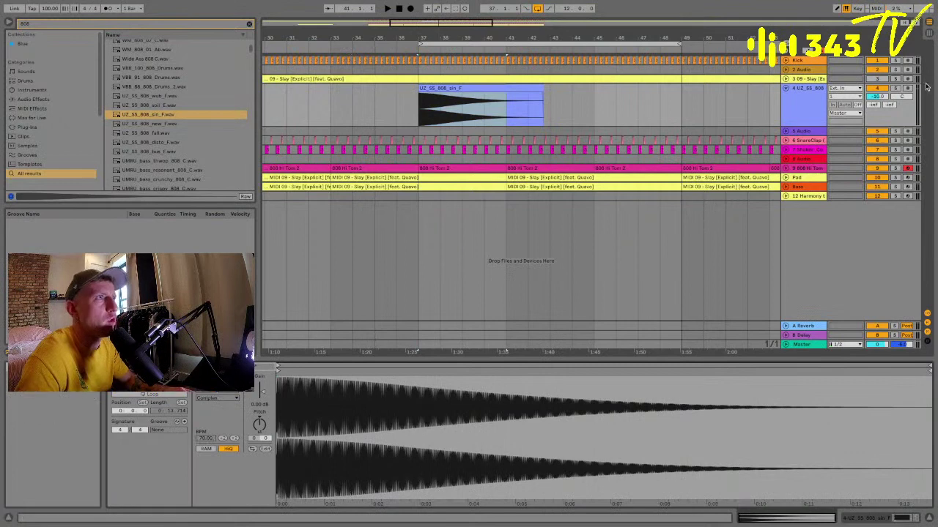
click(894, 88)
click(282, 430)
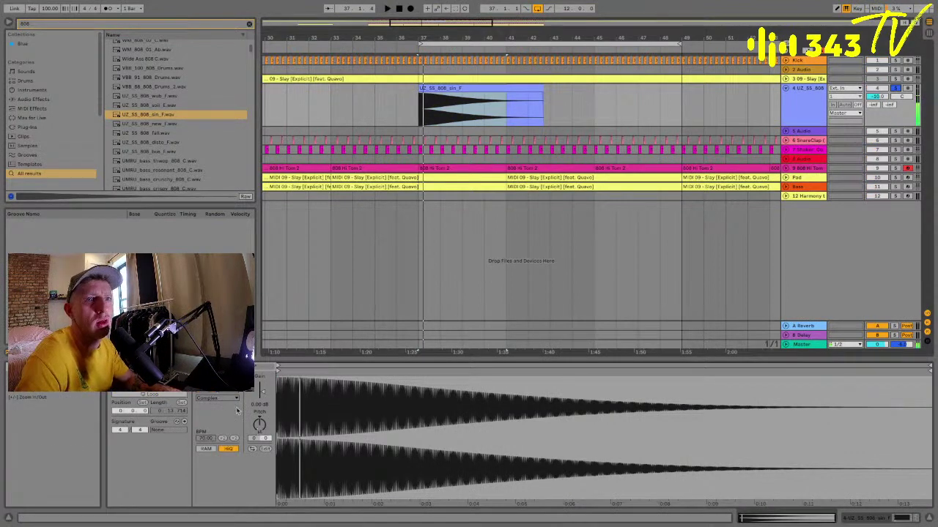
Try transposing the 808 clip up 18 semitones and compare it with the soloed Bass track.
drag(260, 427, 260, 427)
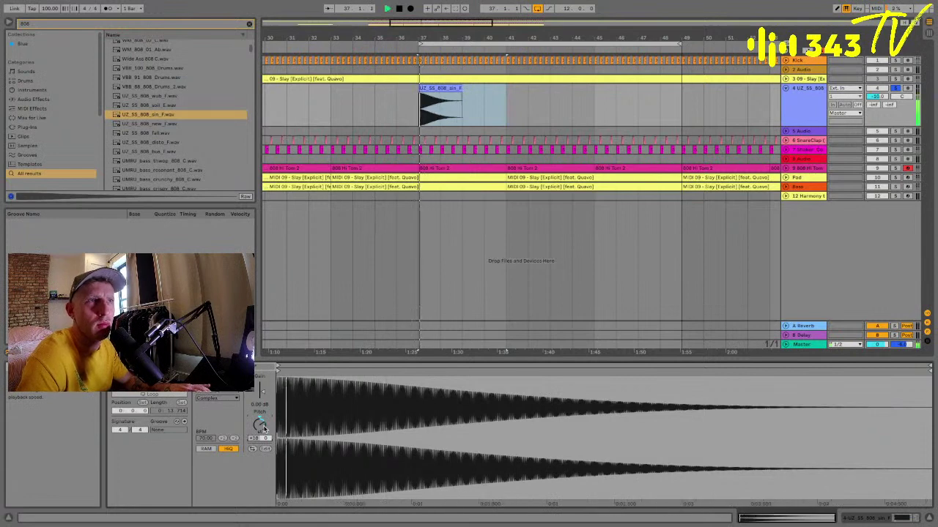
click(895, 89)
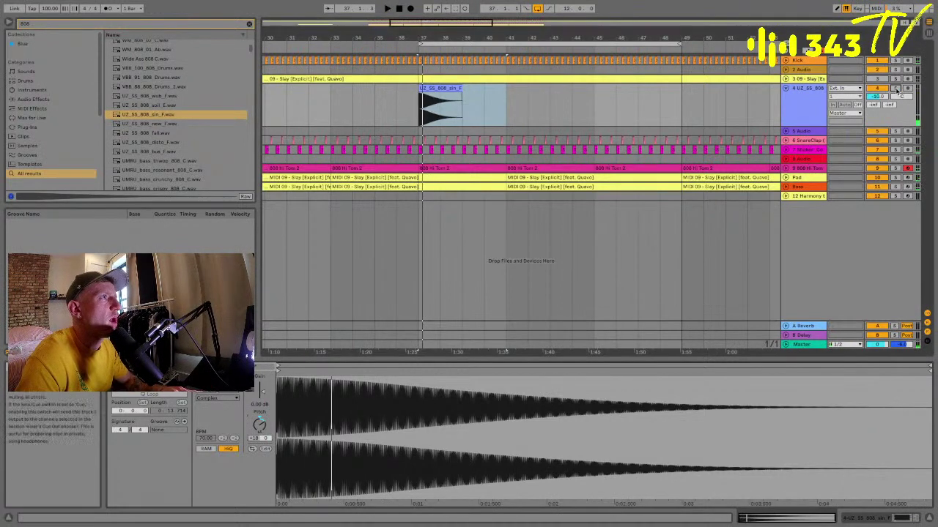
click(895, 187)
key(space)
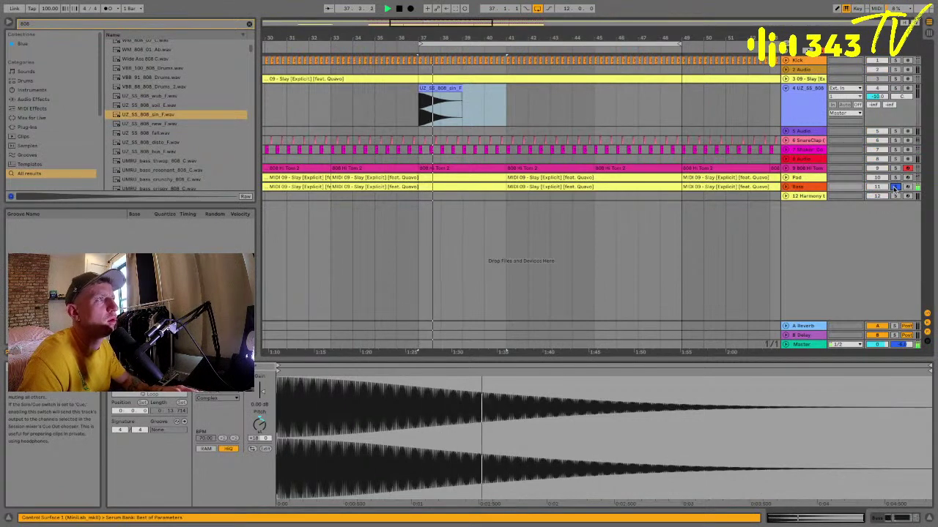
click(894, 188)
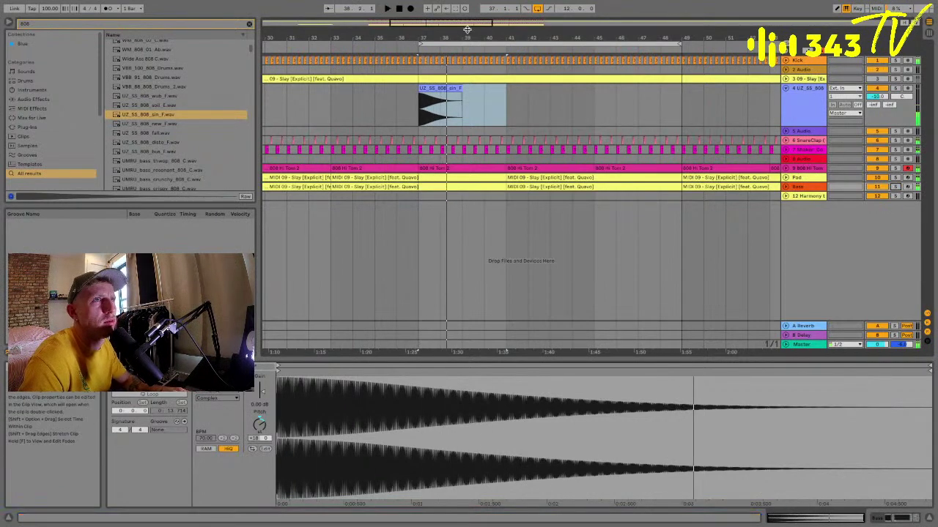
drag(467, 29, 437, 35)
Solo the 808 track and set its clip's pitch to +7 semitones while listening from bar 37.
click(895, 88)
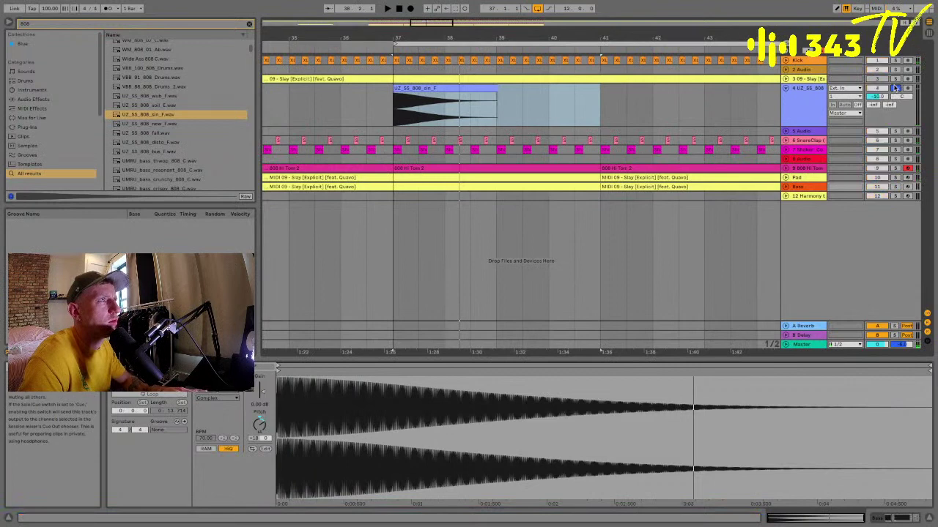
click(433, 88)
key(space)
drag(262, 435, 262, 429)
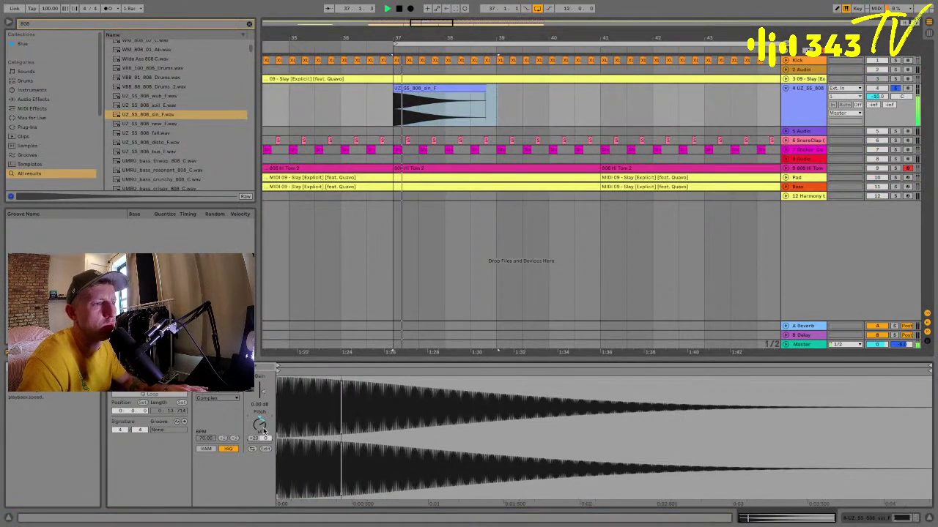
key(shift+Down)
key(space)
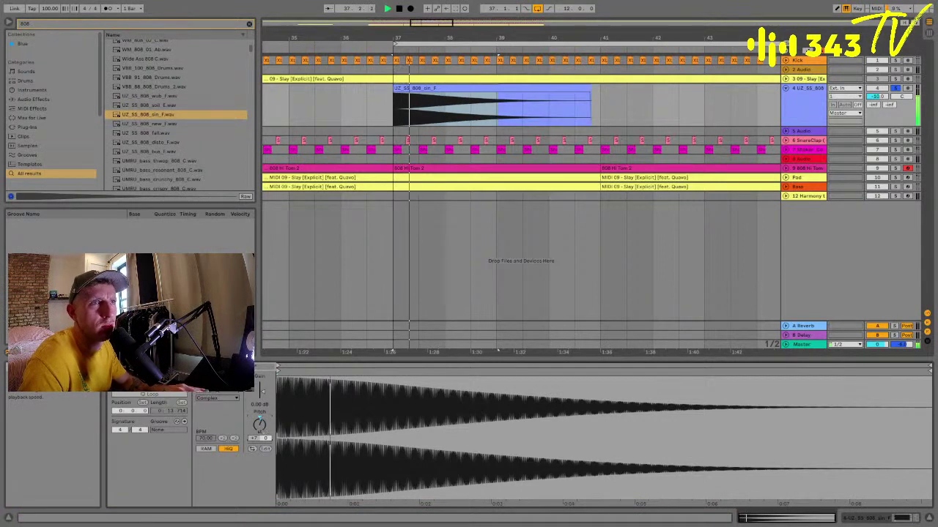
Move the Bass track directly below the 808 track and unfold it to show its notes.
drag(809, 188, 808, 129)
click(786, 132)
key(space)
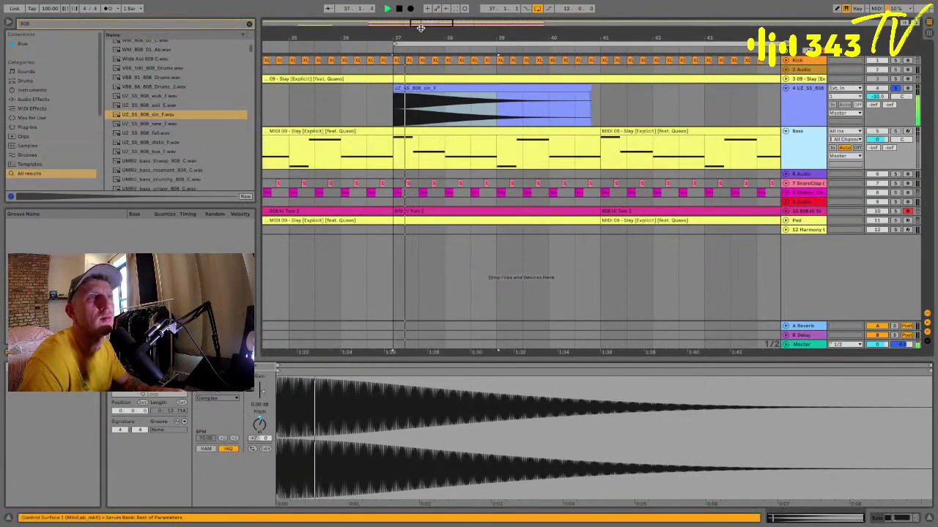
Split the 808 clip at 37.2.3, where the second bass note starts, and duplicate the first piece there.
drag(420, 32, 417, 53)
key(space)
key(space)
click(412, 120)
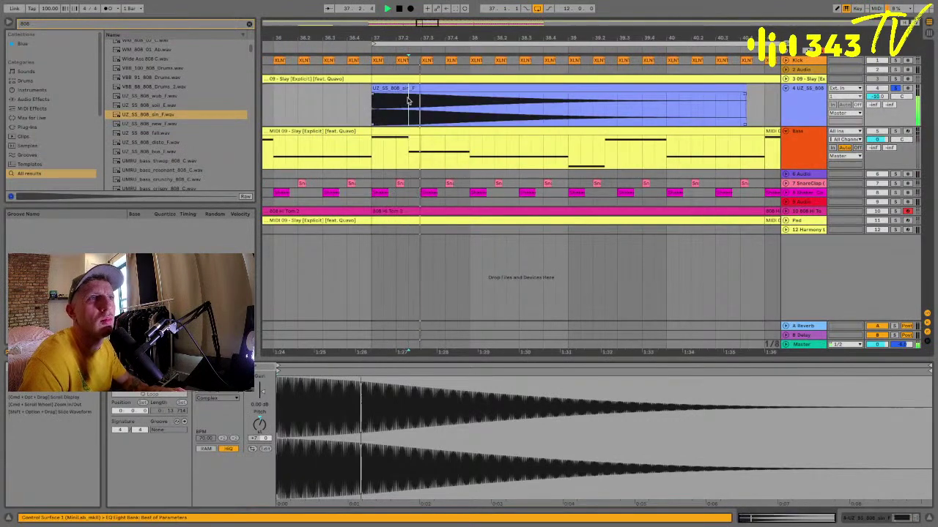
key(super+e)
click(402, 89)
key(space)
key(space)
key(super+d)
Retune the duplicated 808 piece by ear to match the second bass note.
key(space)
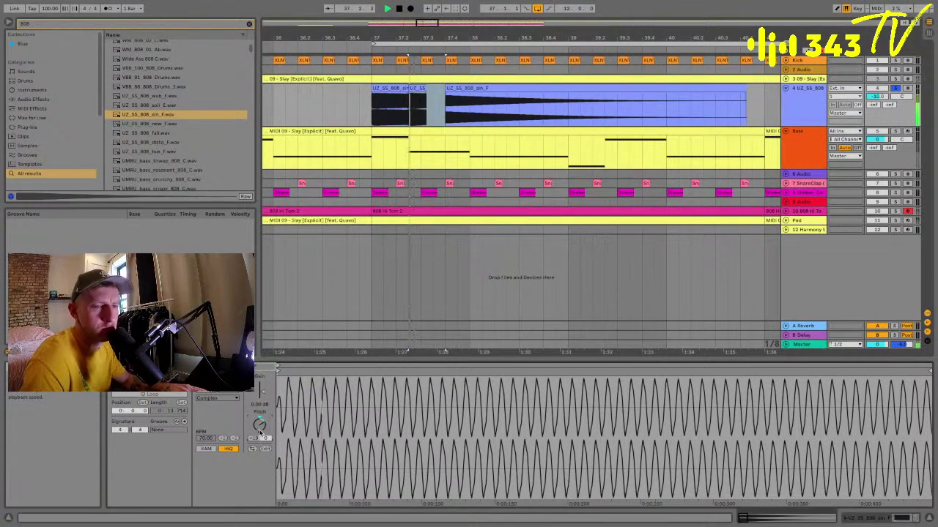
drag(260, 430, 260, 424)
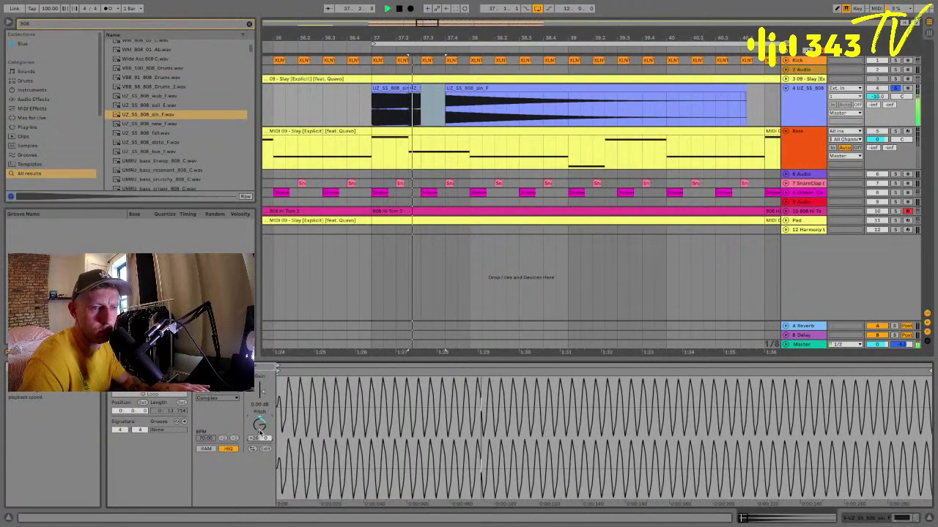
key(space)
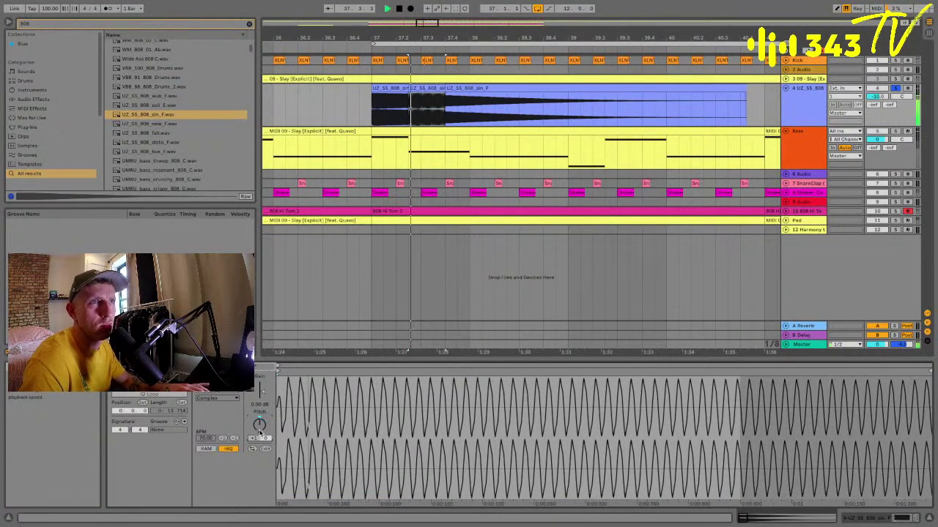
Extend the second 808 piece to bar 38 and duplicate it directly after.
click(378, 106)
drag(445, 87, 469, 87)
key(ctrl+d)
Set the pitch of the 808 piece at bar 38 to -1 semitone and trim it to one beat.
key(space)
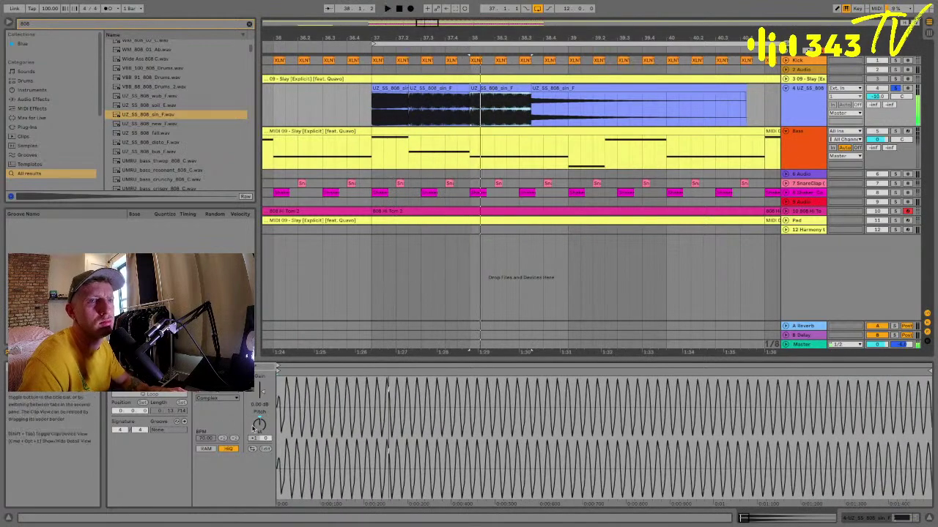
drag(258, 426, 258, 426)
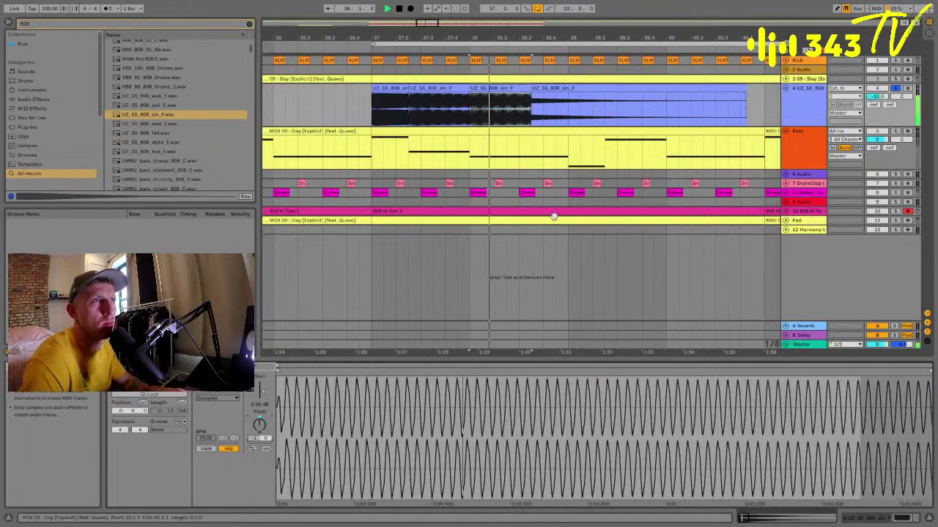
drag(532, 89, 495, 90)
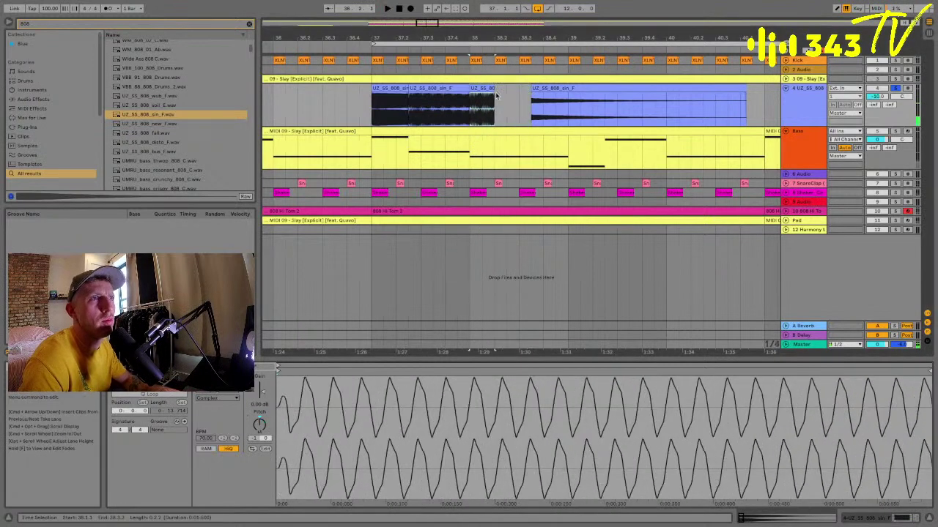
Trim the first 808 piece at bar 37 to one beat and duplicate it directly after.
click(398, 88)
key(space)
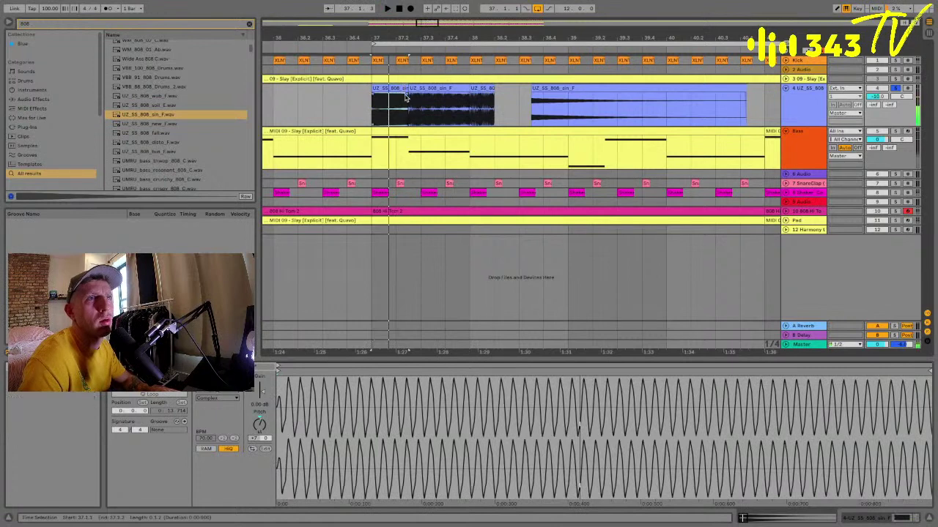
click(409, 89)
key(space)
drag(406, 89, 395, 89)
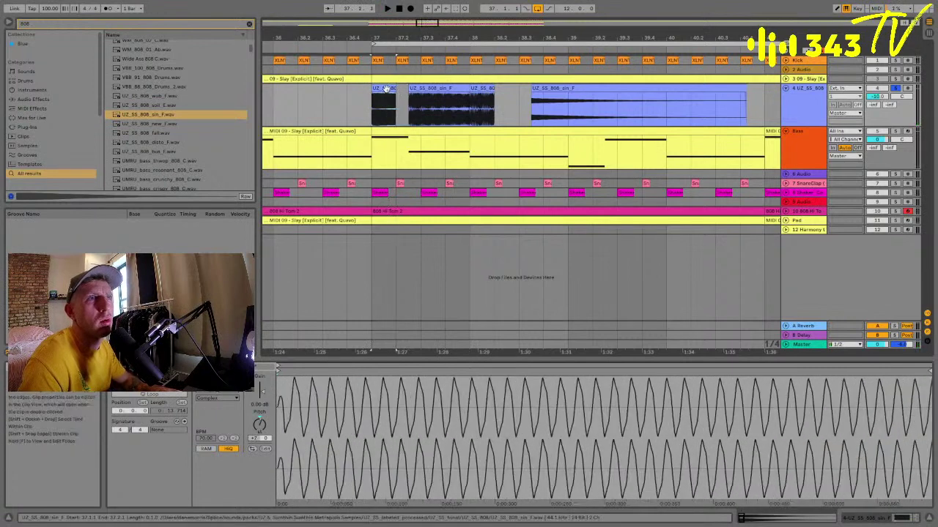
key(super+d)
click(385, 89)
key(space)
key(super+z)
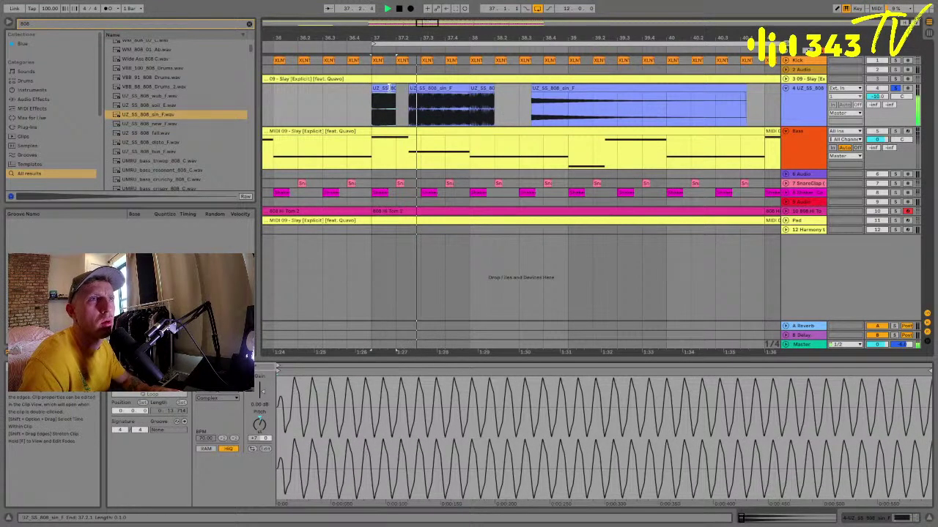
key(super+d)
key(space)
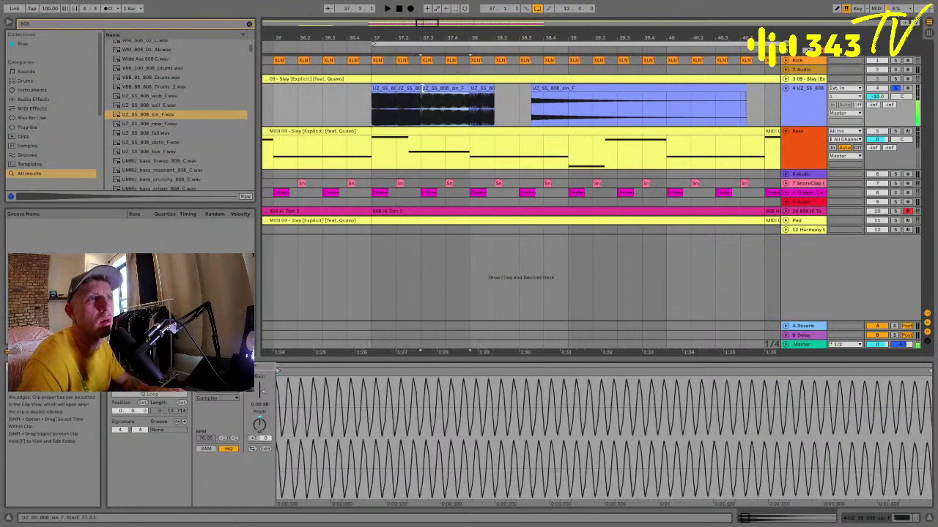
Fit the duplicated first-note piece into the half beat up to 37.2.3, restoring the second-note piece's start there.
click(416, 88)
key(space)
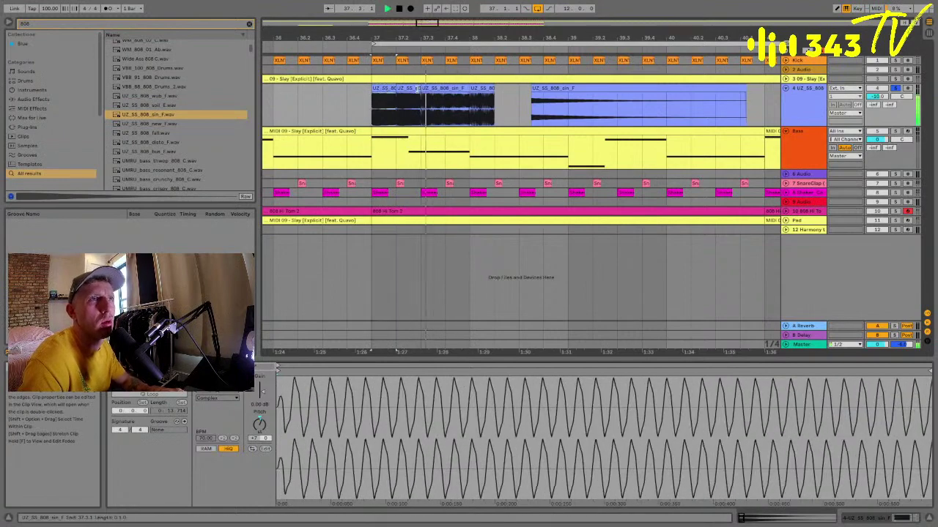
click(415, 95)
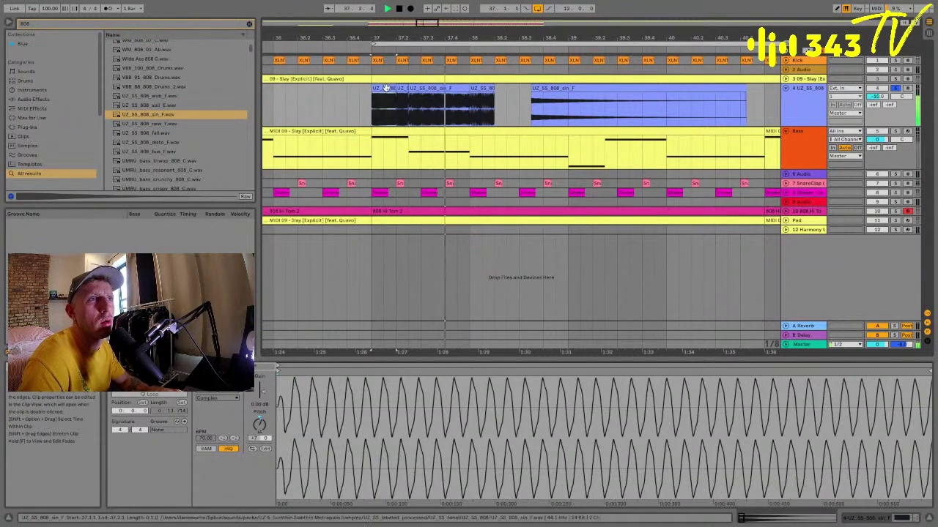
Shorten the second-note 808 piece to end at 37.3 and fill up to bar 38 with one-beat copies.
key(super+z)
key(super+z)
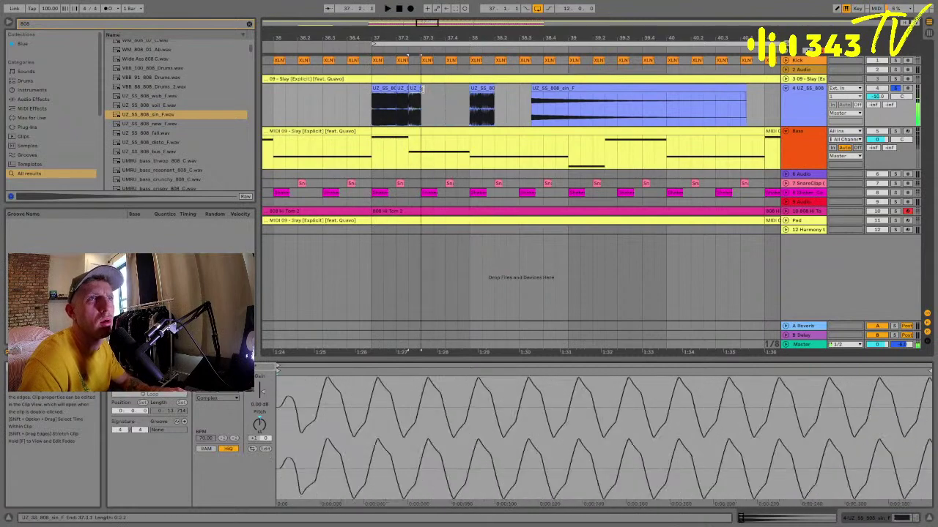
drag(432, 88, 446, 89)
key(super+d)
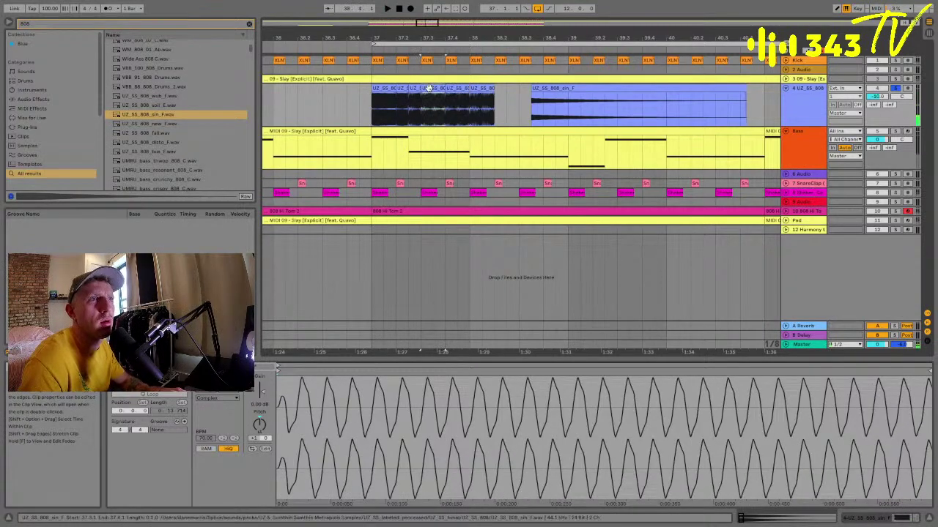
Fill bar 38 with one-beat copies of the 808 piece, up to bar 39.
key(super+d)
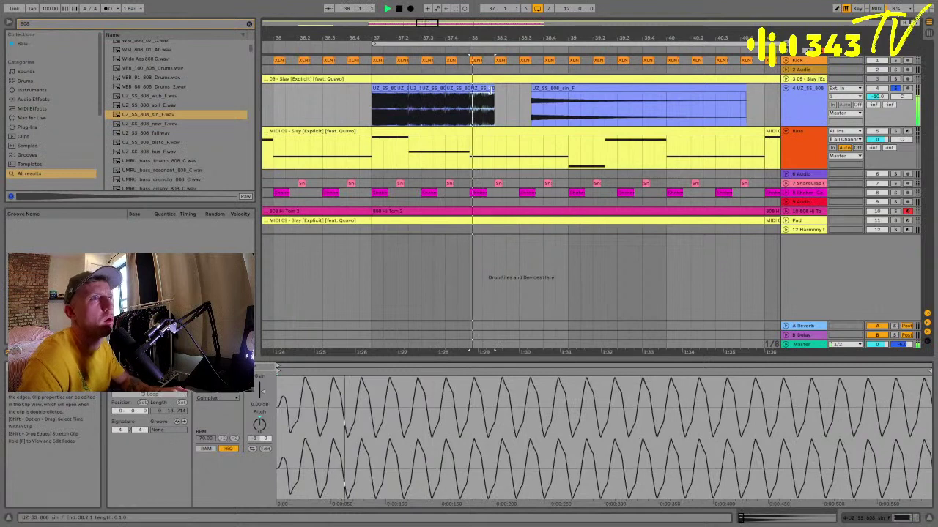
key(super+d)
key(super+d)
key(super+d)
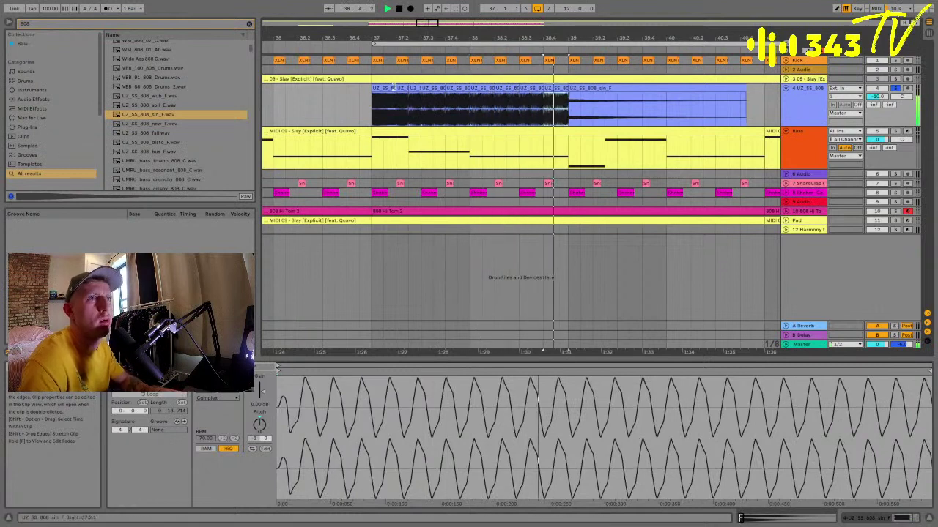
Duplicate all 808 pieces of the two-bar pattern from bar 37 to 39 repeatedly, filling the track up to bar 49.
click(384, 88)
shift+click(552, 88)
key(space)
key(space)
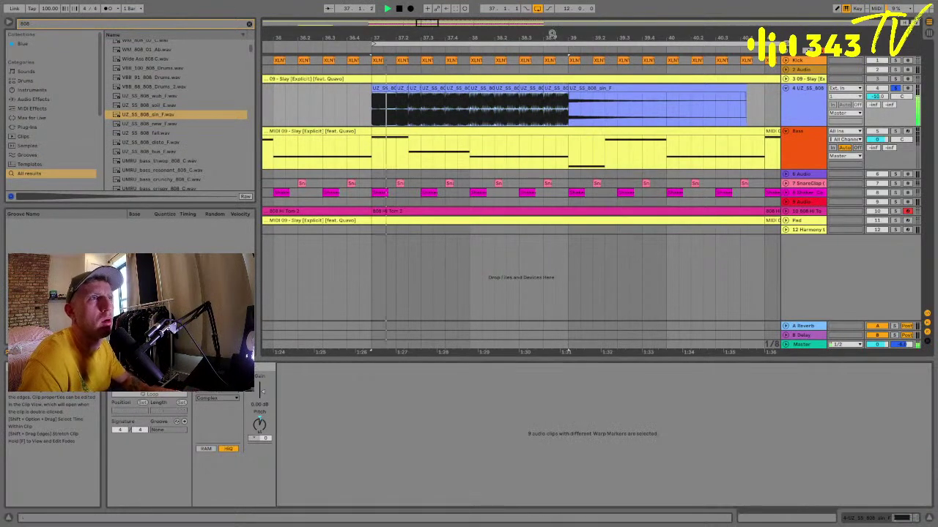
drag(552, 34, 549, 18)
click(499, 87)
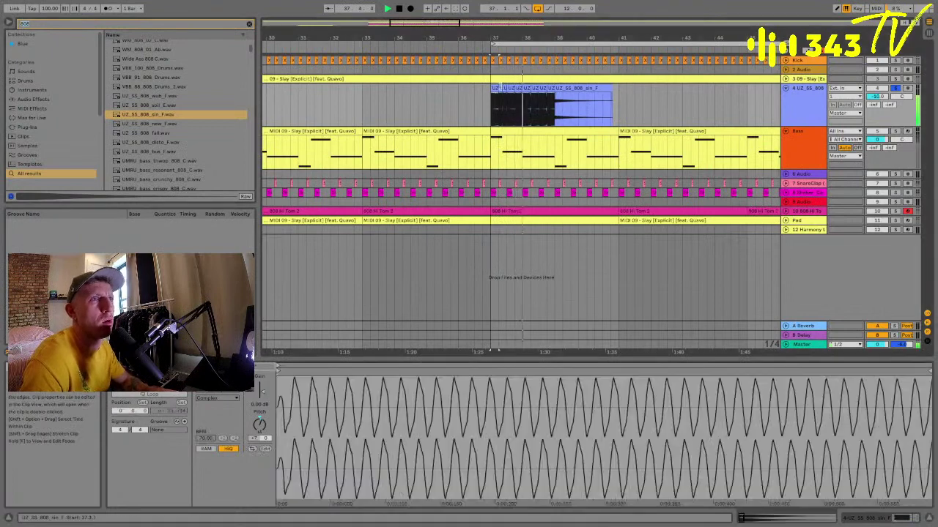
shift+click(550, 88)
key(super+d)
key(super+d)
key(super+d)
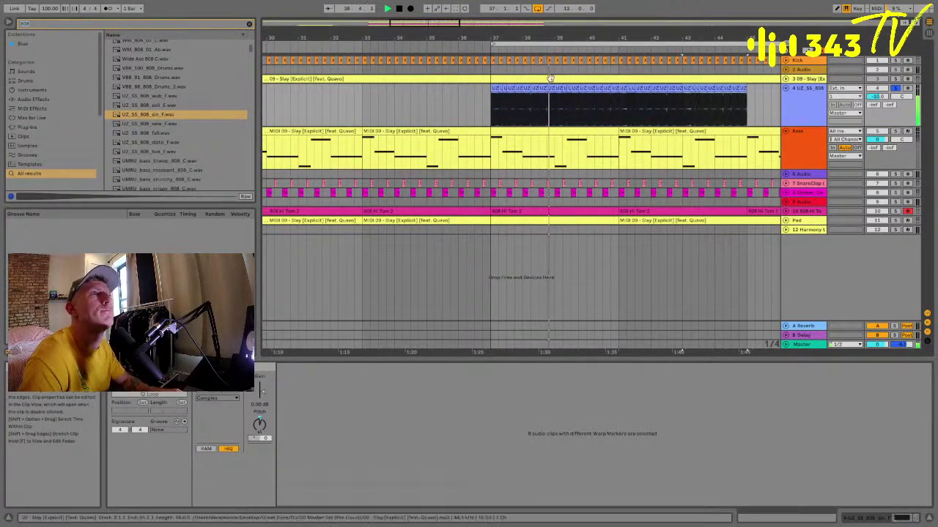
drag(552, 37, 545, 19)
key(super+d)
key(super+d)
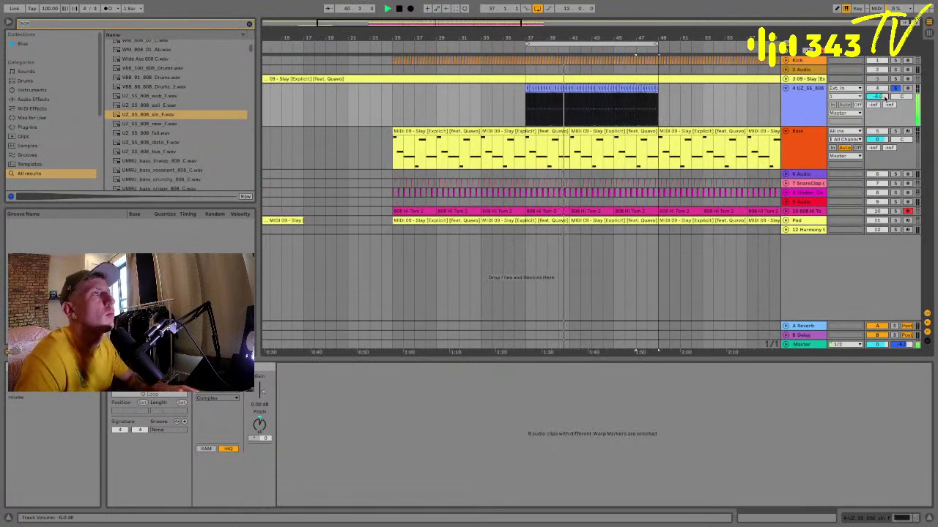
Raise the low cut in the Bass track's EQ Eight to just above 100 Hz.
click(806, 154)
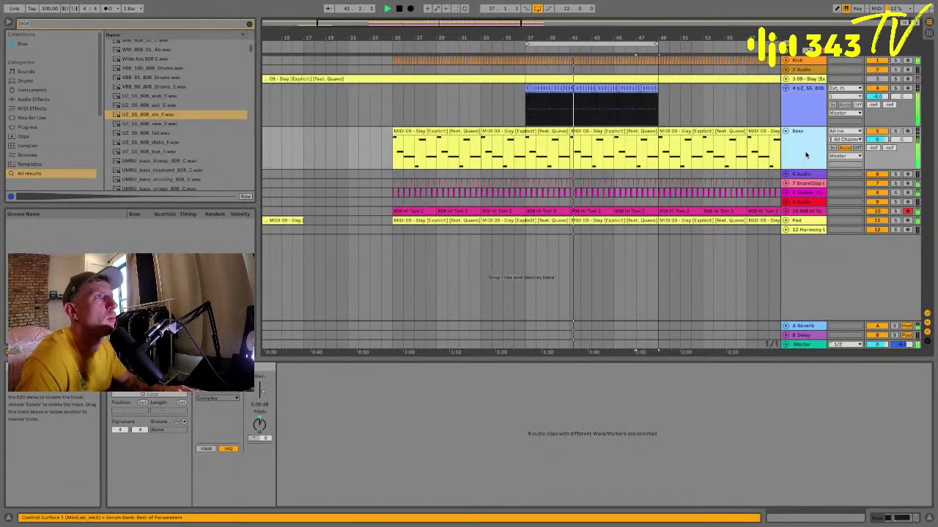
click(895, 518)
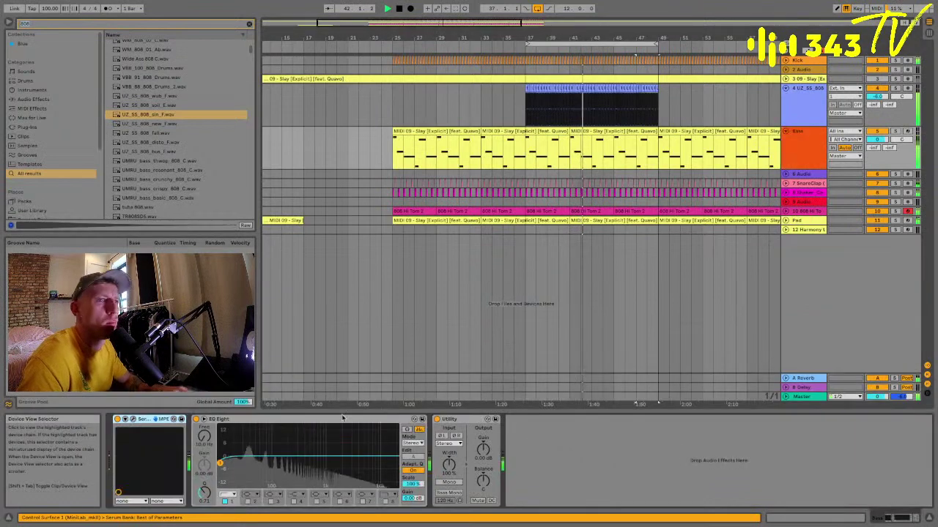
drag(219, 462, 278, 466)
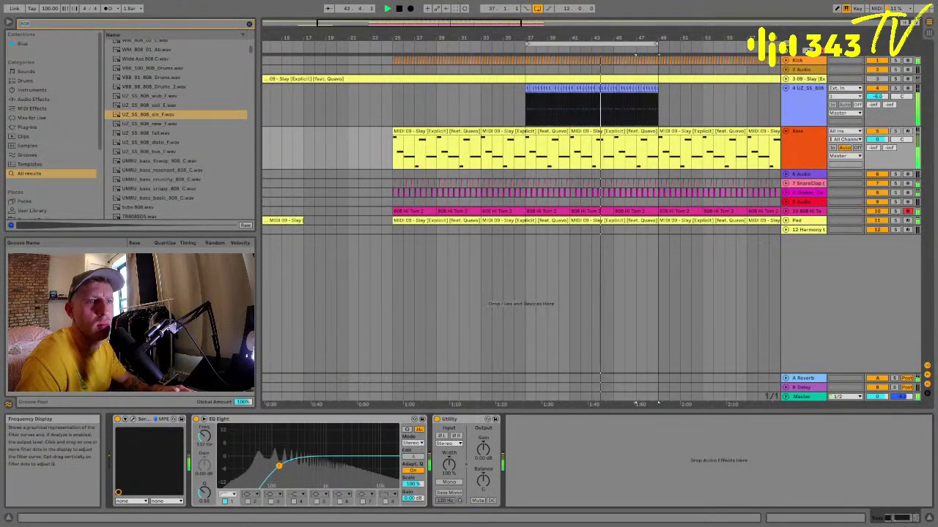
Find the Compressor effect in the browser and add it to the end of the 808 track's device chain.
click(810, 89)
click(879, 97)
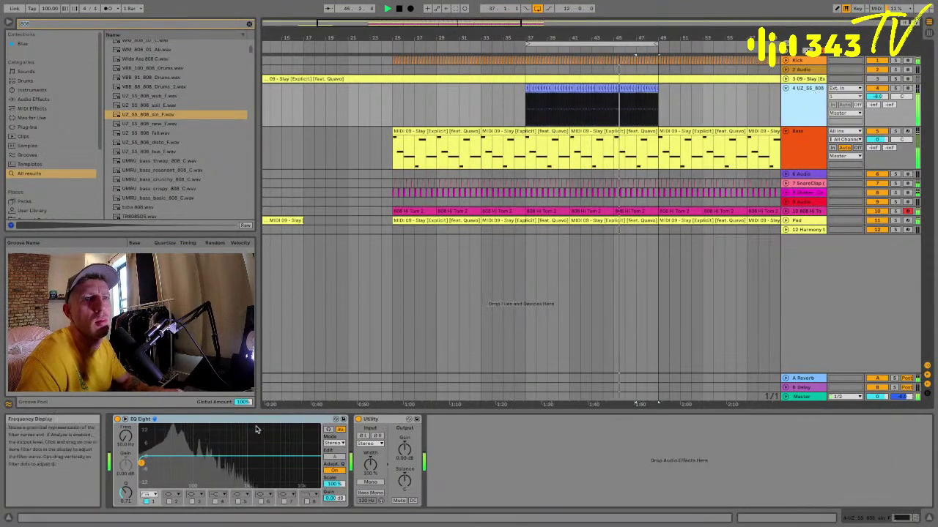
click(789, 154)
click(803, 203)
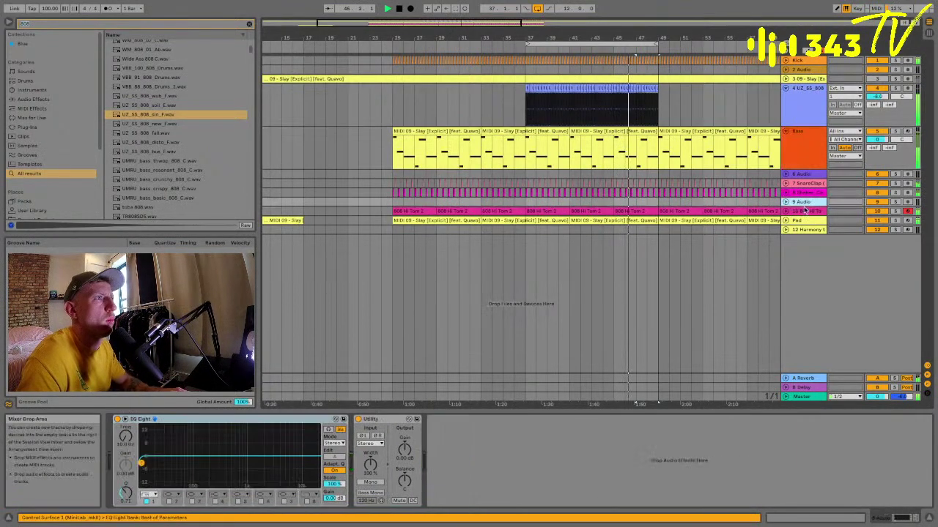
click(806, 99)
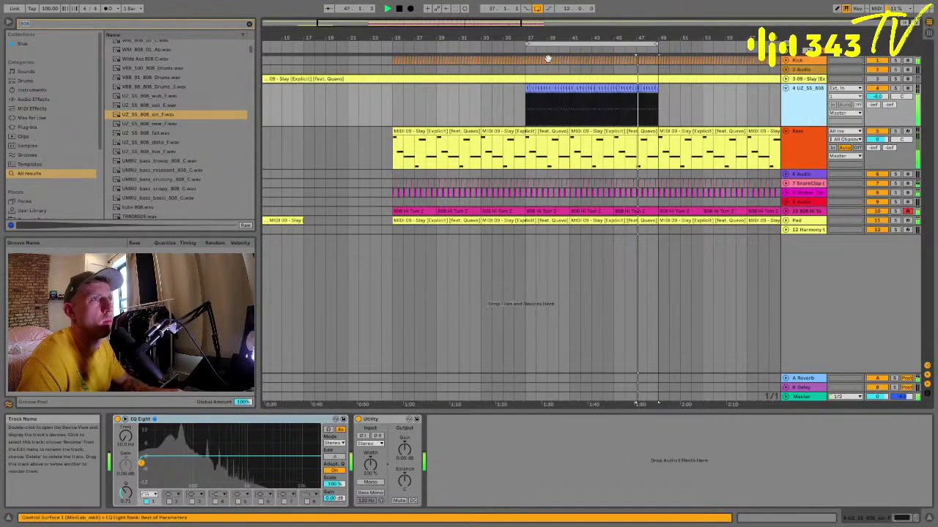
click(189, 24)
text(compre)
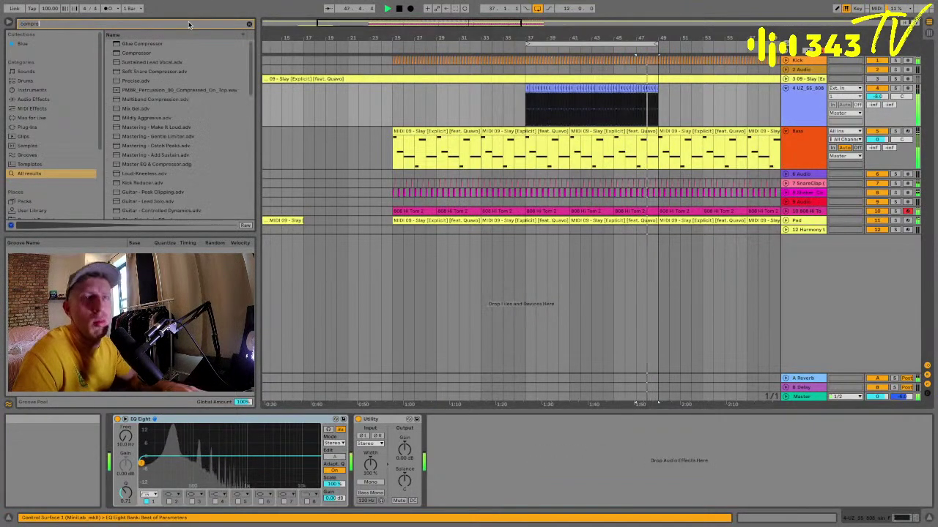
text(s)
double_click(136, 52)
Sidechain the 808 track's Compressor to the Kick and set a threshold of about -39.4 dB with an infinite ratio.
click(439, 419)
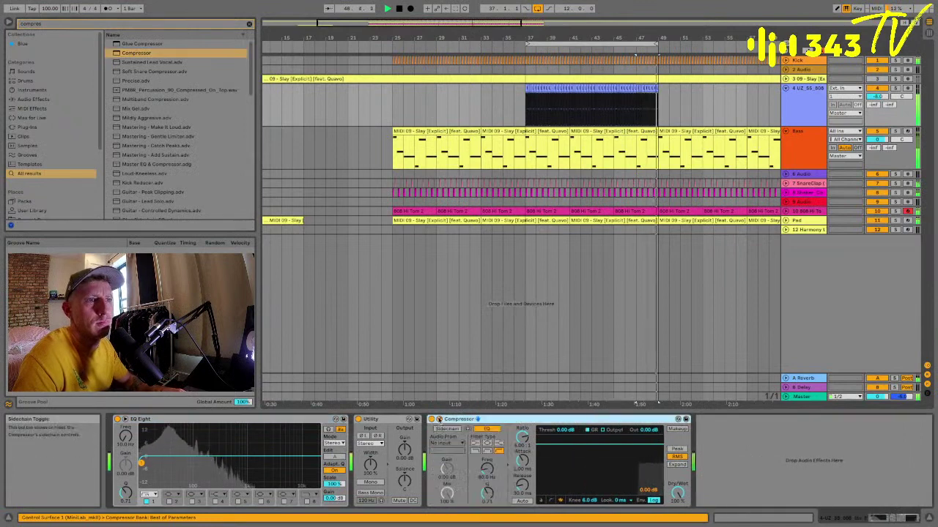
click(447, 429)
click(447, 442)
click(451, 343)
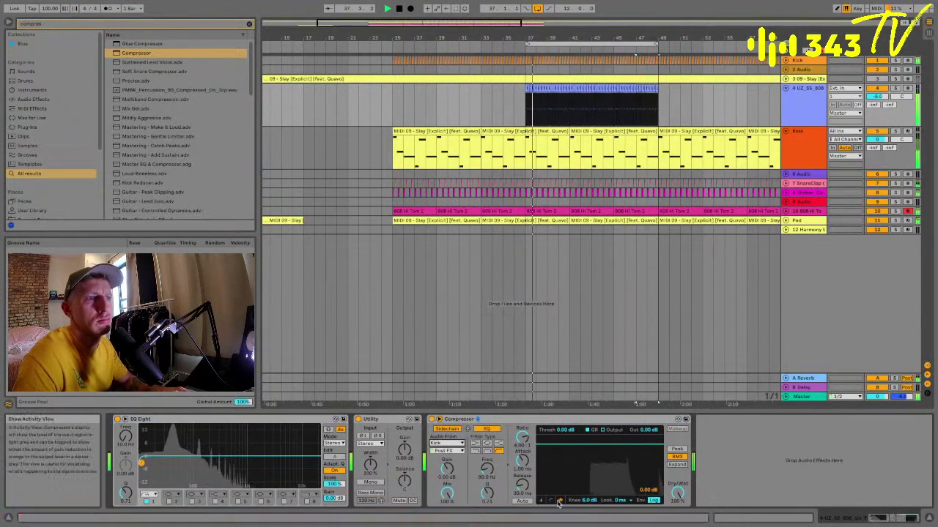
click(559, 501)
drag(623, 437, 564, 487)
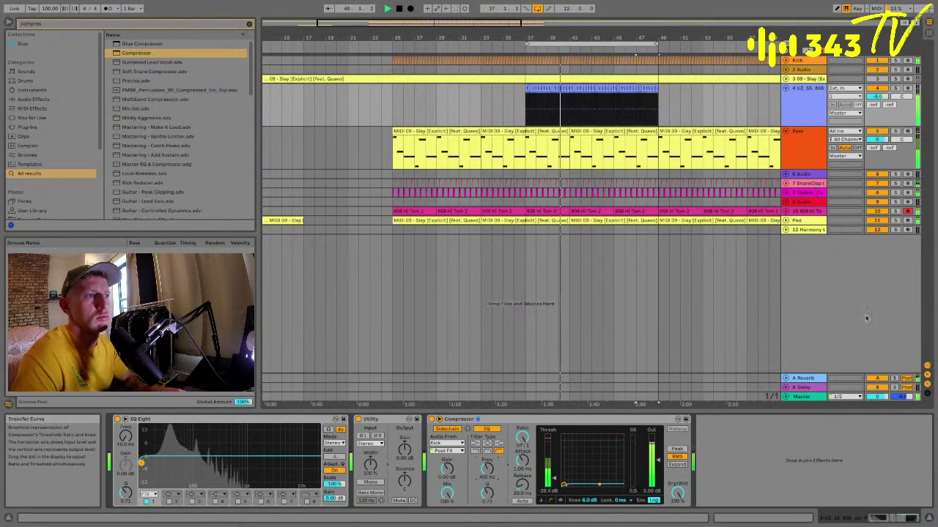
Solo the 808 track and insert a Saturator between its EQ Eight and Utility.
click(896, 88)
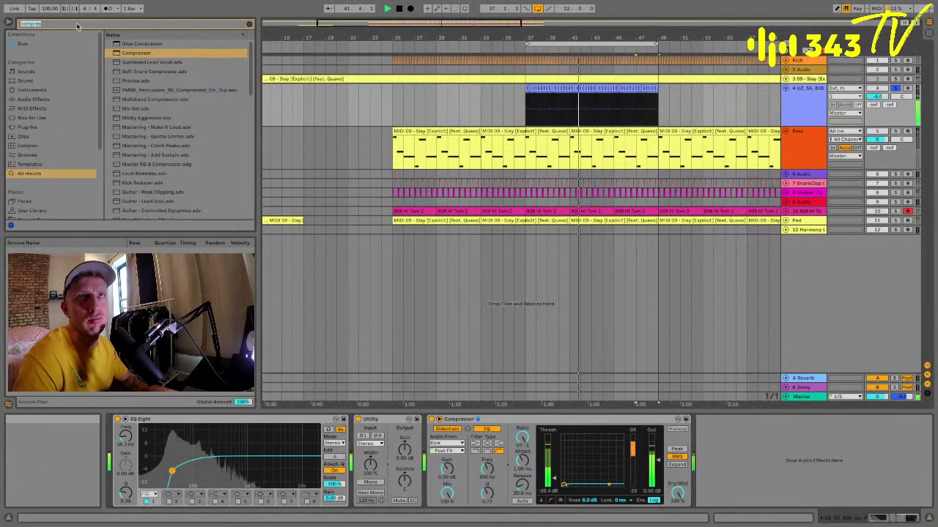
key(BackSpace)
key(BackSpace)
key(BackSpace)
key(BackSpace)
key(BackSpace)
key(BackSpace)
key(BackSpace)
text(sa)
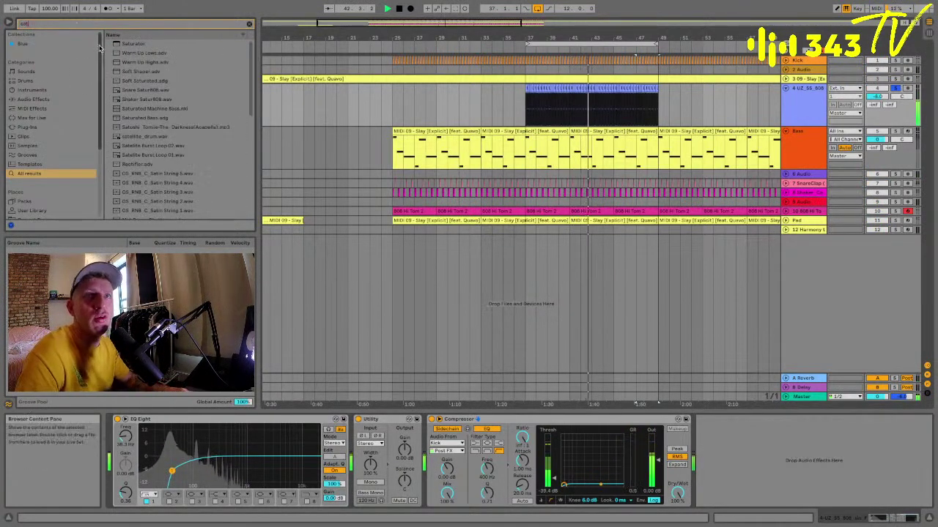
text(t)
drag(133, 43, 366, 460)
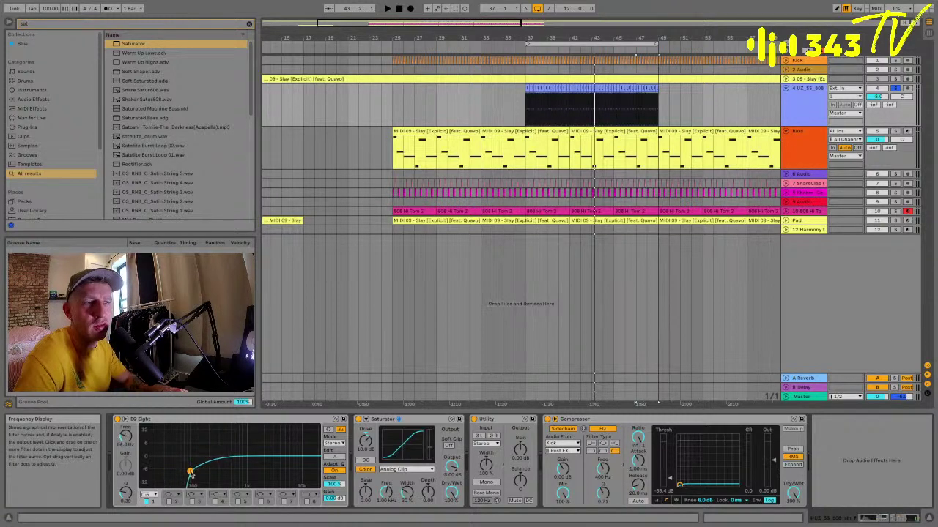
Loop playback from bar 37 and enable band 8 of the 808 track's EQ Eight as a high cut at about 240 Hz.
drag(545, 33, 545, 73)
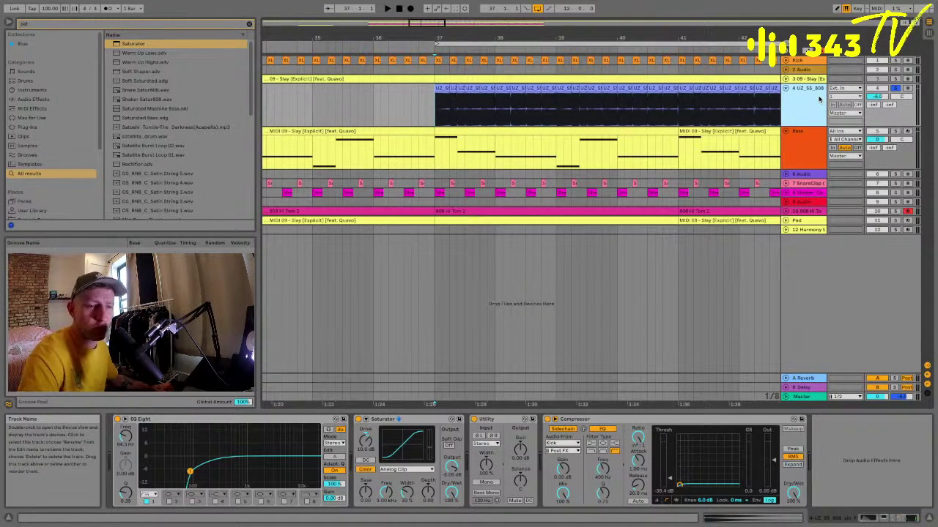
key(space)
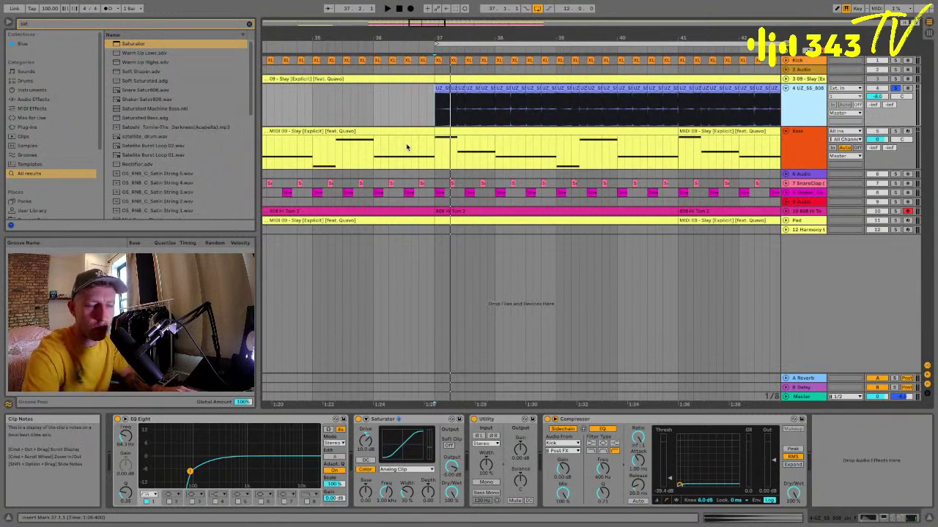
key(space)
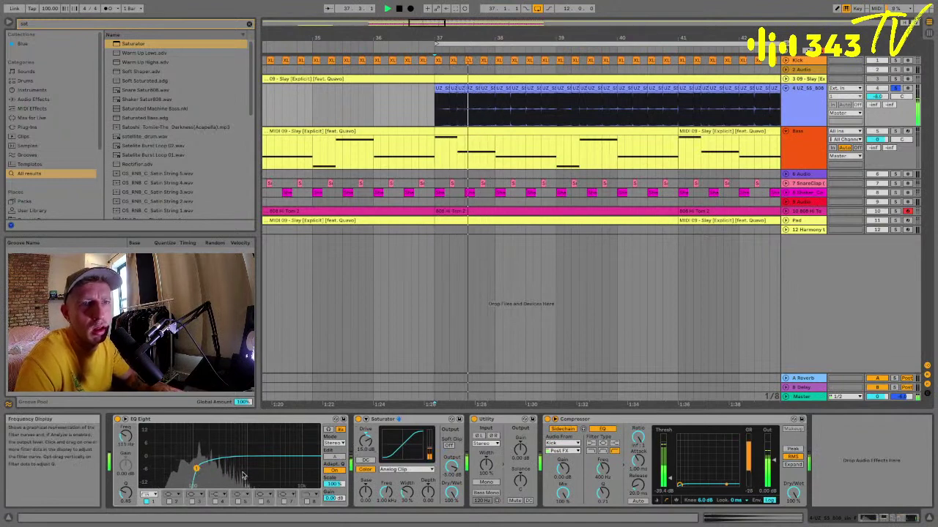
click(307, 502)
drag(314, 464, 222, 463)
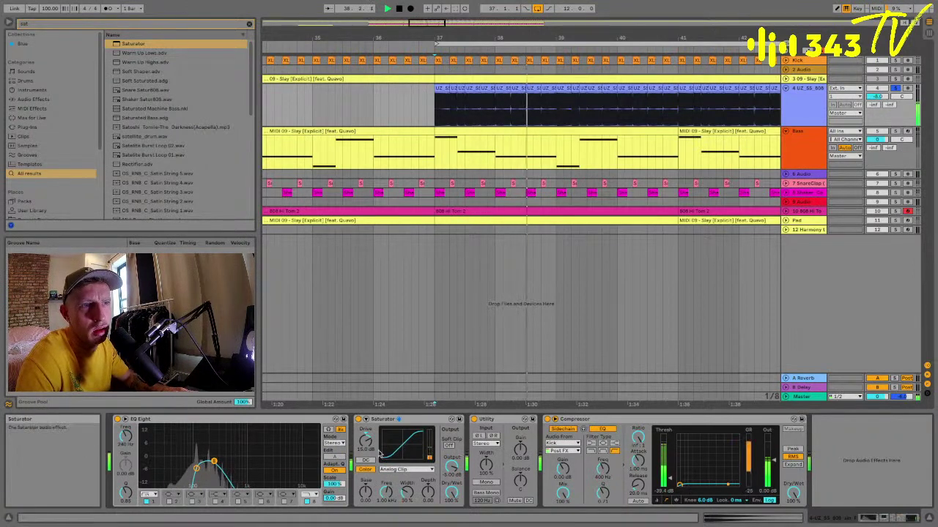
Try Hard Curve on the 808 track's Saturator, adjust its Color Base and Freq, and settle on Medium Curve.
click(406, 469)
click(390, 501)
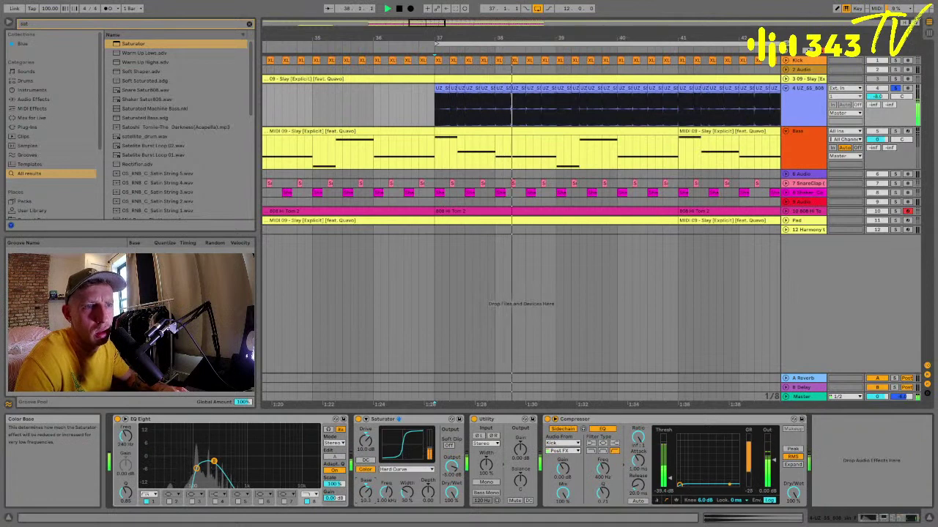
drag(368, 493, 387, 504)
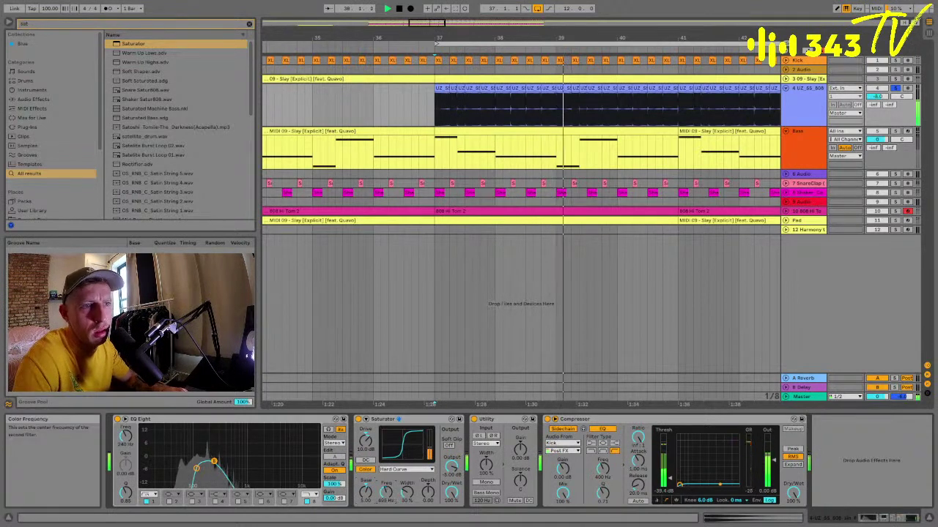
click(401, 470)
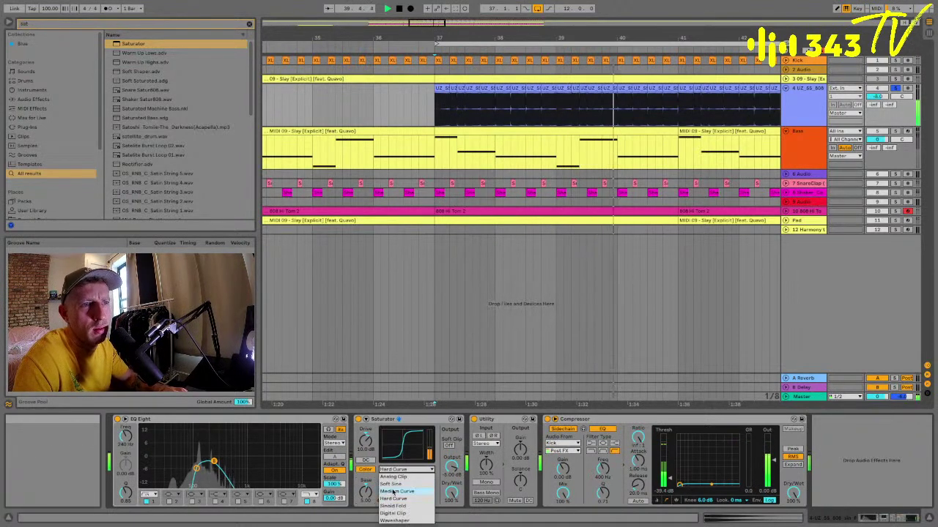
click(398, 492)
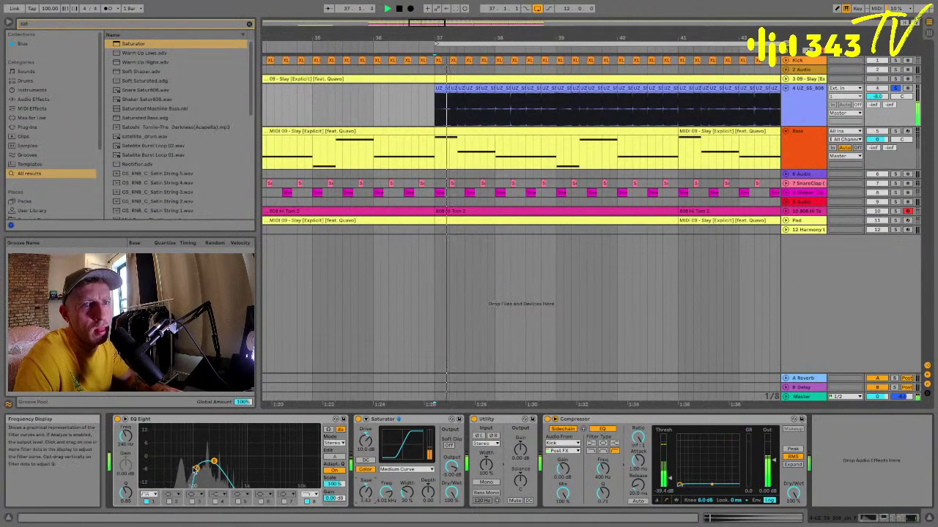
Lower the EQ Eight's high cut to about 135 Hz and place a copy of that EQ Eight after the Saturator.
mouse_move(196, 468)
mouse_down()
mouse_move(186, 472)
mouse_move(201, 455)
mouse_up()
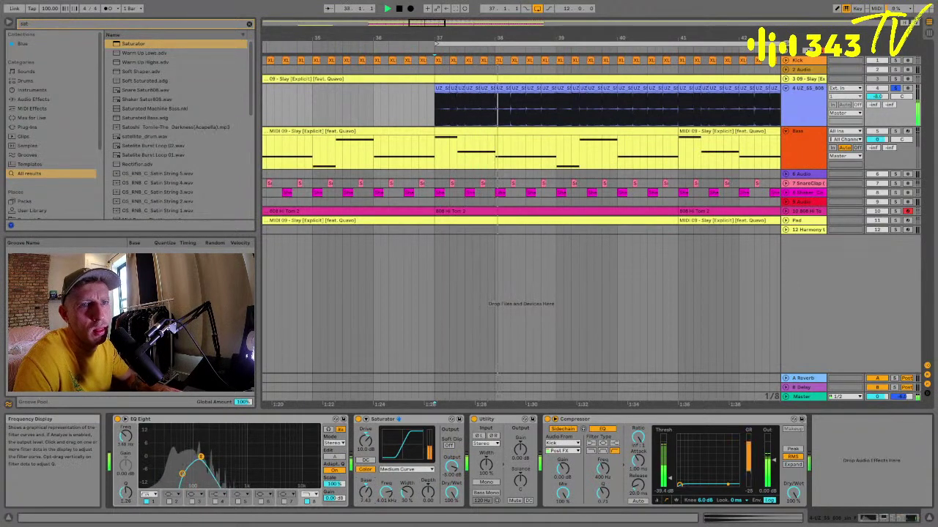
click(182, 421)
key(ctrl+d)
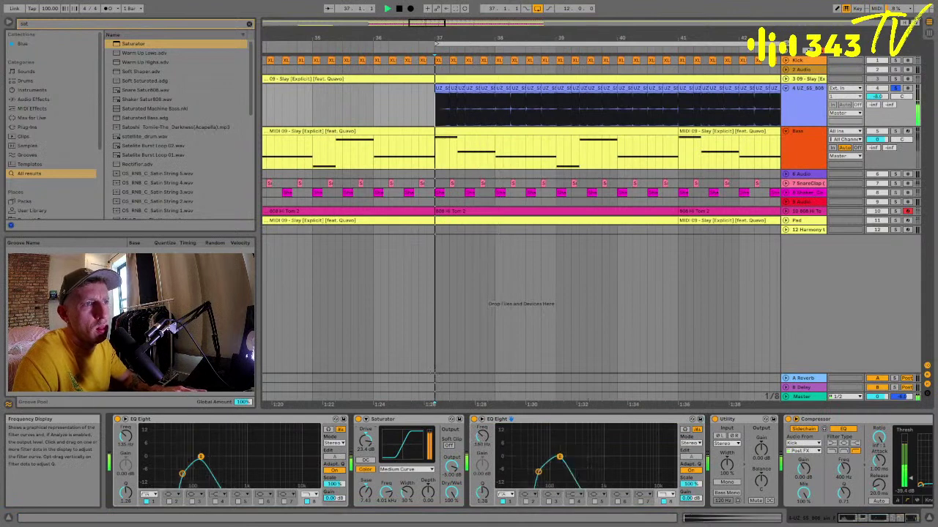
Reshape the pass band of the second EQ Eight by moving its low cut and raising its high cut.
drag(560, 457, 533, 461)
drag(591, 473, 583, 465)
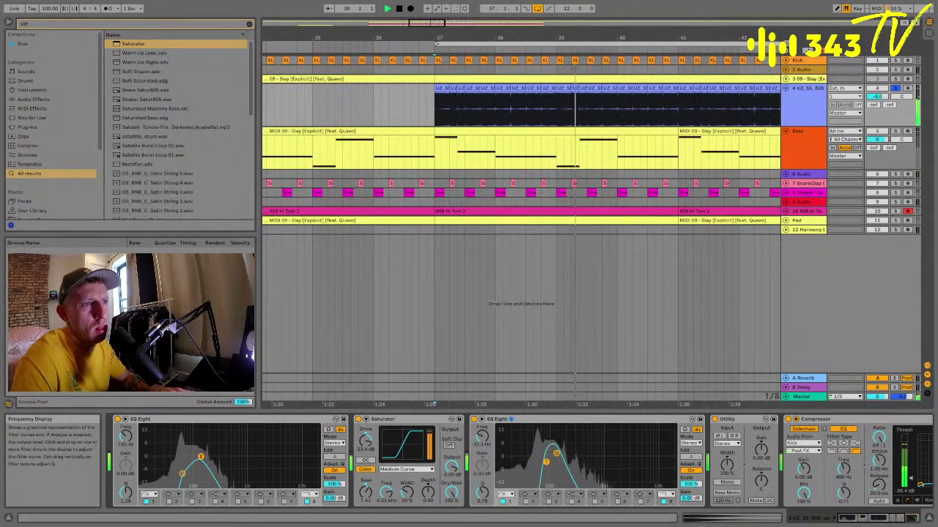
drag(561, 455, 570, 462)
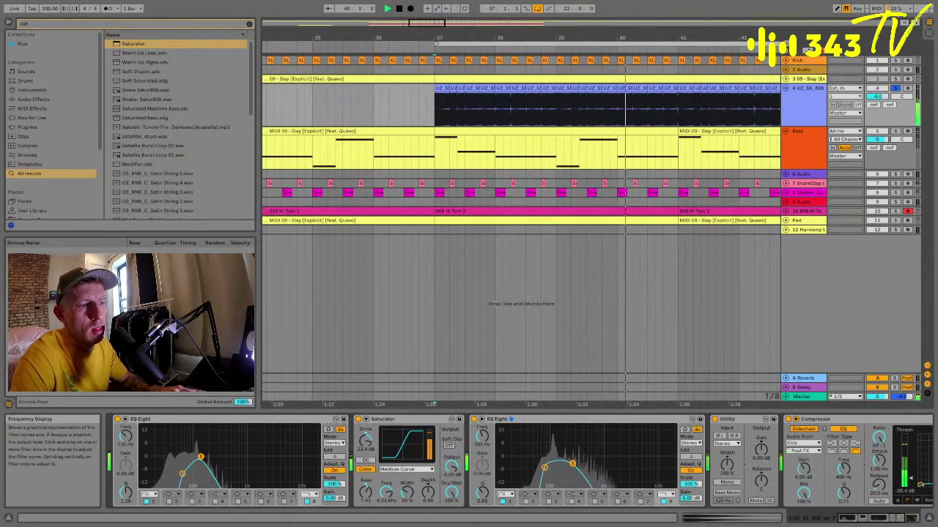
Reduce the drive of the 808 track's Saturator to 20 dB.
scroll(584, 461, right, 5)
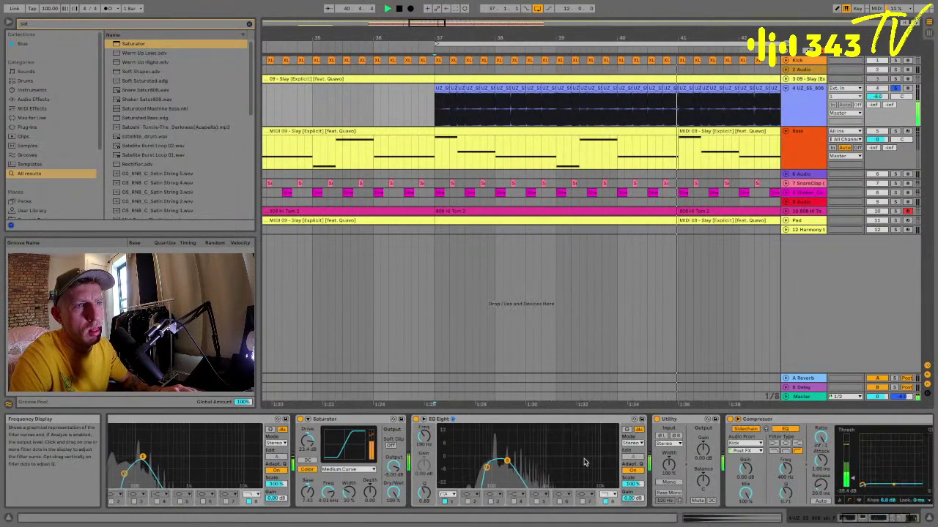
scroll(391, 427, left, 3)
drag(289, 441, 289, 449)
scroll(330, 453, left, 1)
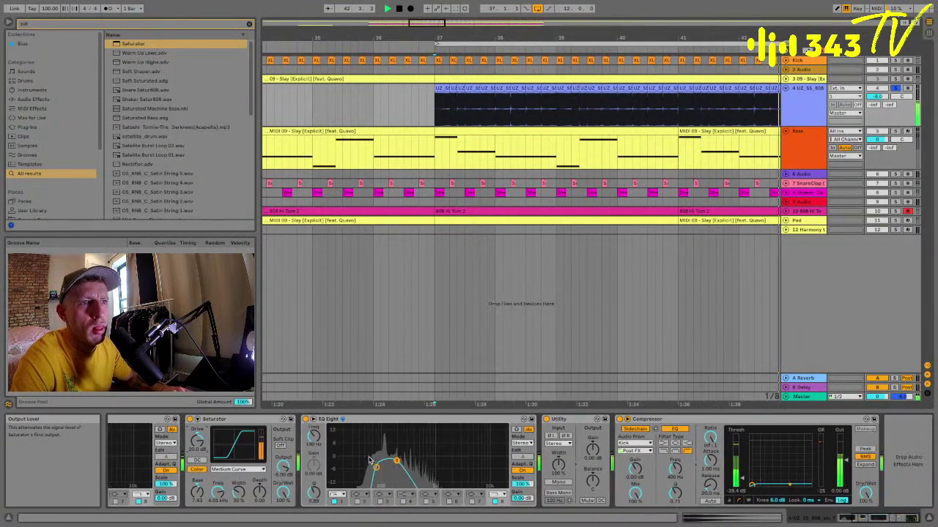
Add Erosion between the second EQ Eight and Utility, setting its frequency to about 18 kHz and its amount to about 114.
scroll(369, 461, right, 3)
click(117, 25)
text(ero)
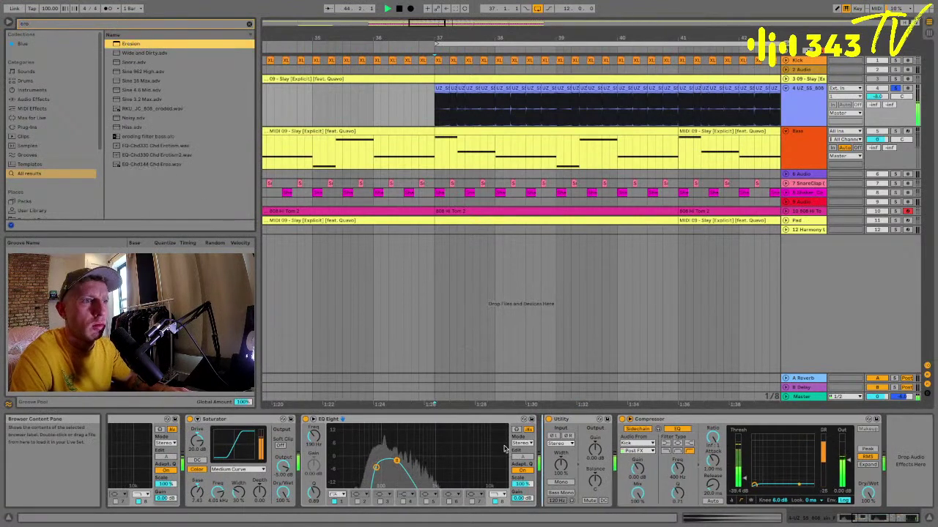
key(Return)
drag(613, 447, 614, 439)
scroll(614, 439, right, 3)
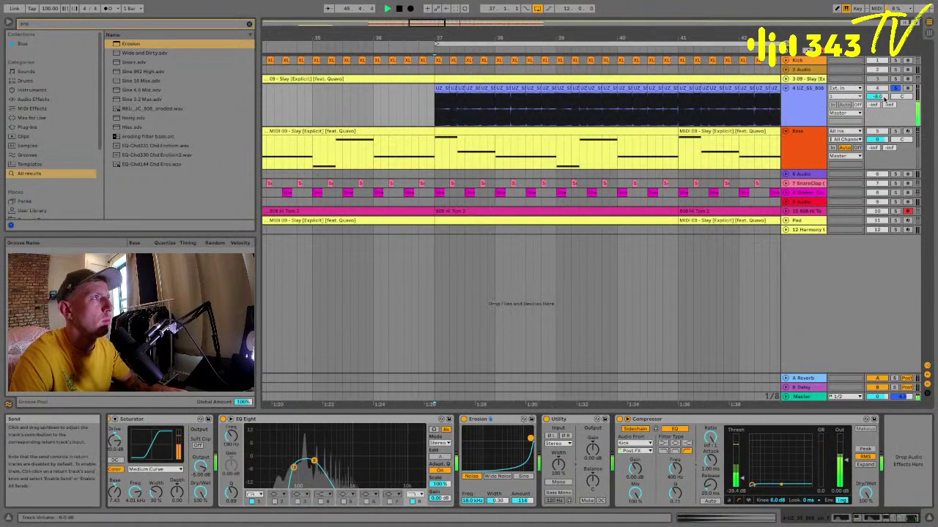
Raise the 808 track's volume to -5 dB.
drag(882, 97, 883, 98)
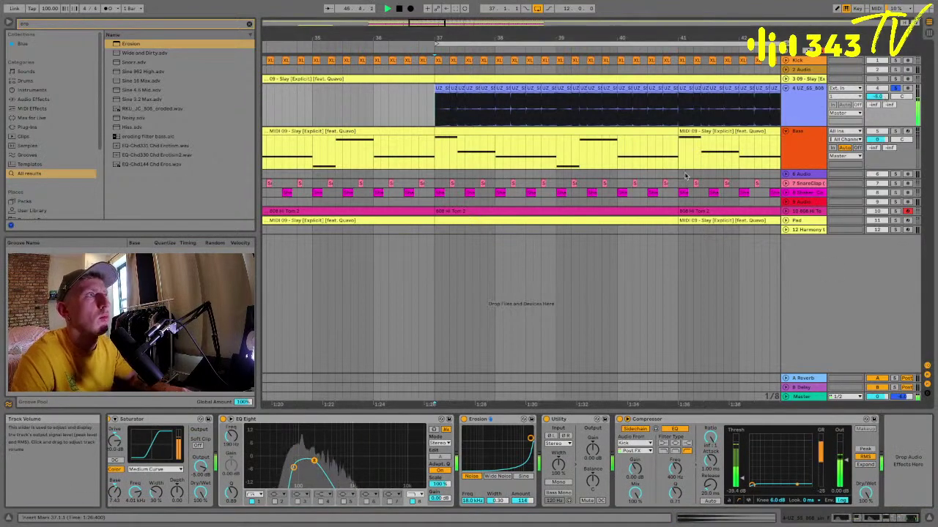
Group both EQ Eights, the Saturator and Erosion on the 808 track into an Audio Effect Rack and name its chain "Mids".
scroll(560, 440, left, 7)
click(235, 420)
key(space)
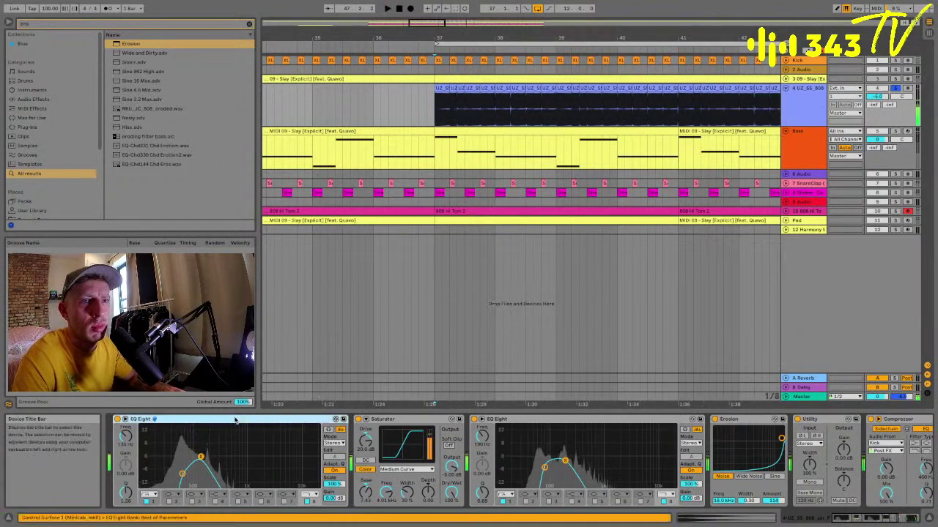
shift+click(421, 420)
click(542, 427)
click(748, 419)
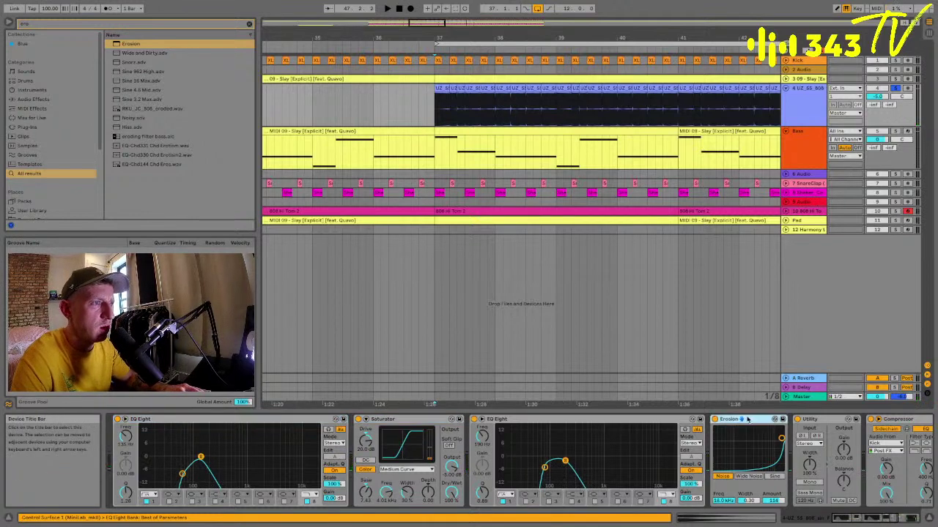
click(276, 420)
key(ctrl+g)
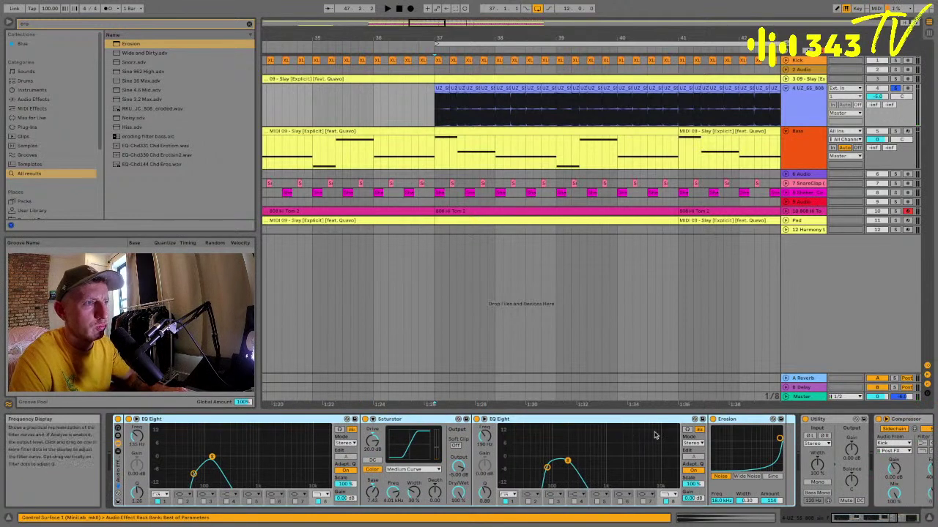
click(118, 451)
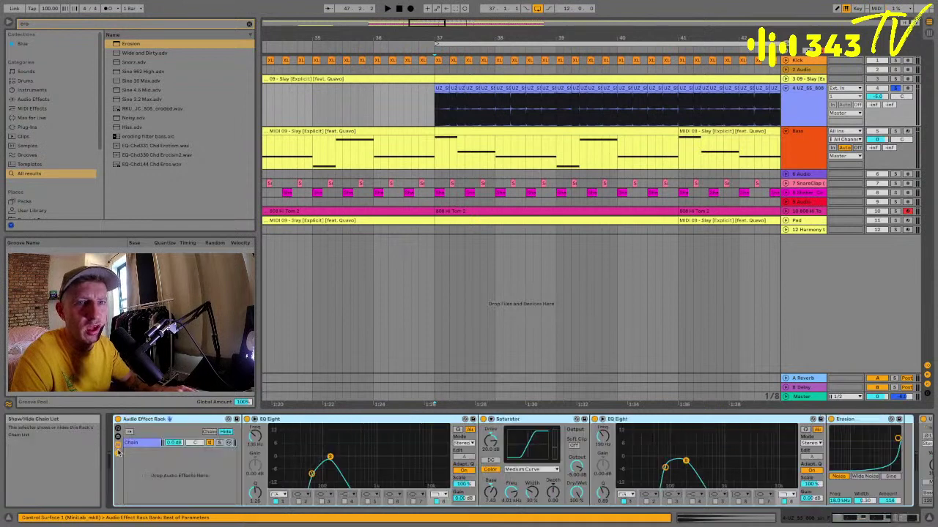
click(149, 448)
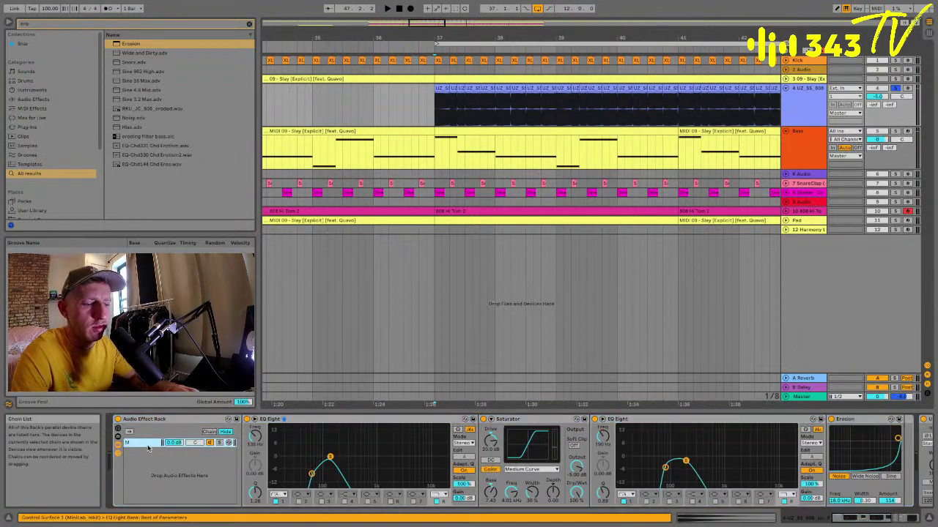
Add a second parallel chain holding a new EQ Eight to the rack and set its high cut to 100 Hz.
click(39, 26)
text(eq)
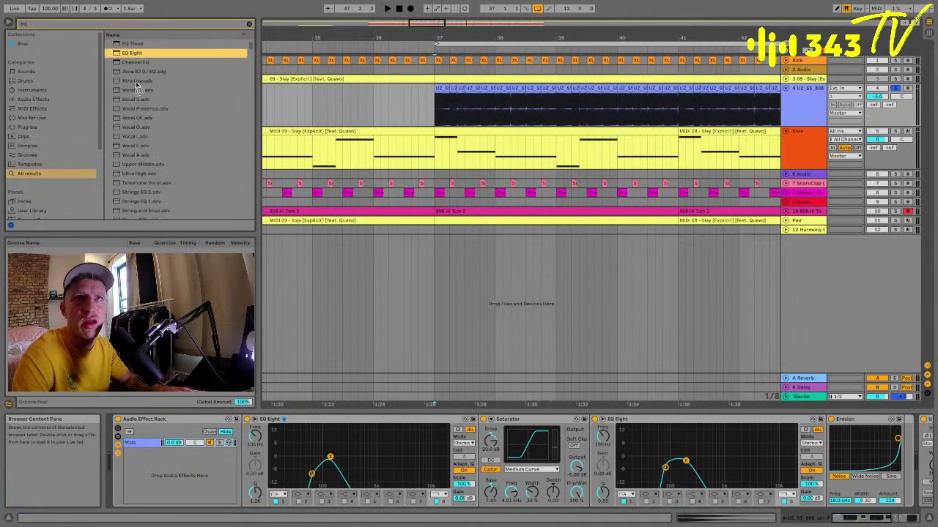
drag(178, 463, 212, 466)
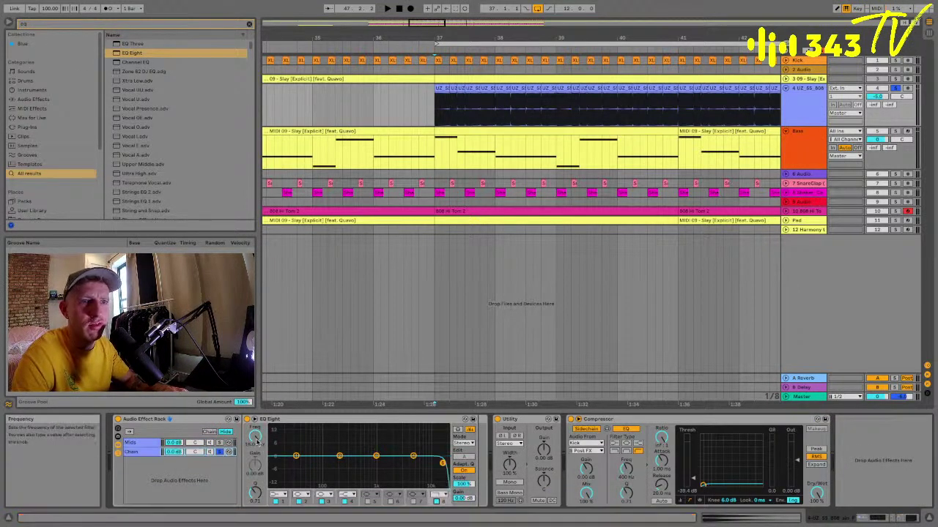
key(space)
drag(255, 437, 257, 443)
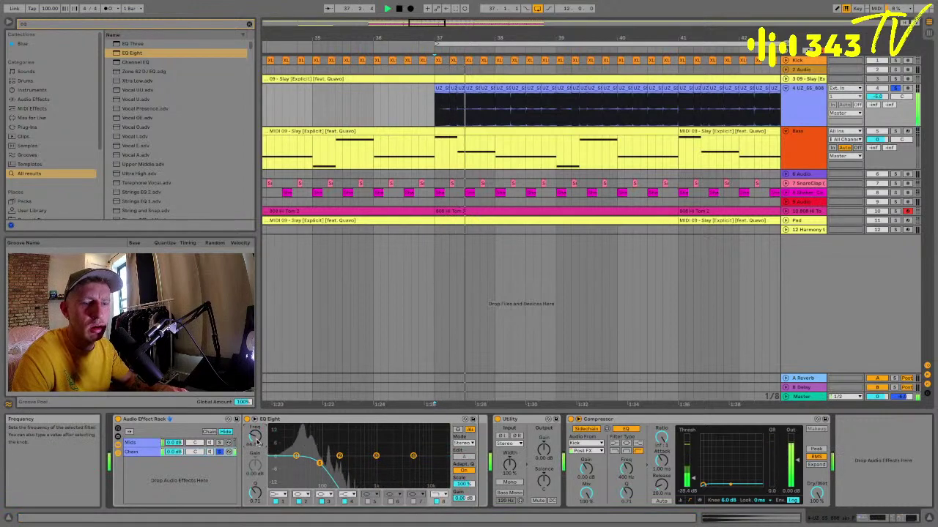
text(100)
key(Return)
Rename the rack's second chain as "sub".
click(147, 454)
key(super+r)
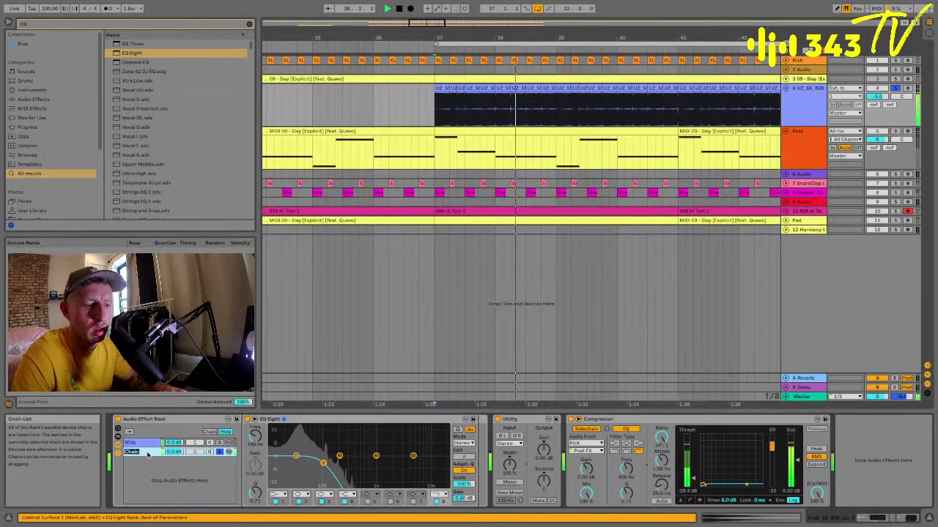
text(sub)
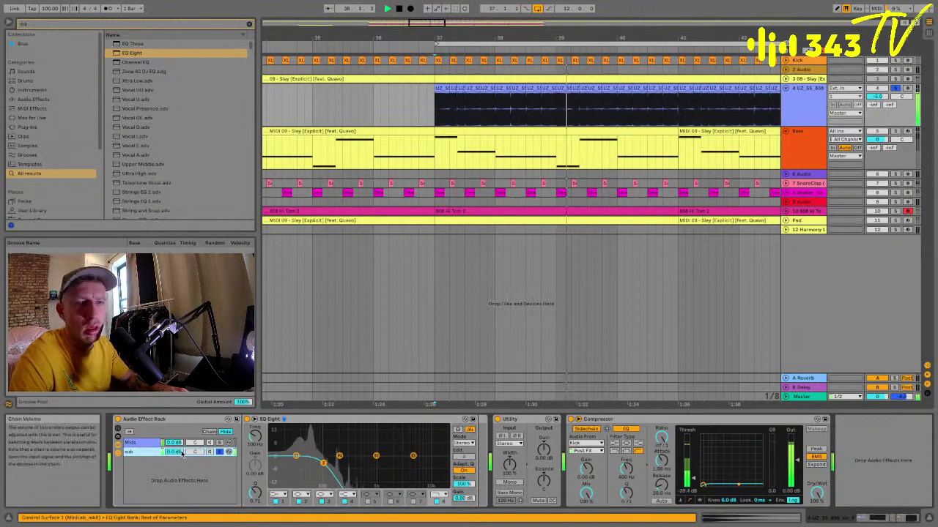
Unsolo the sub chain and balance the levels: 808 track at 0 dB, sub chain at -10 dB and Mids chain at -4 dB.
drag(174, 452, 176, 457)
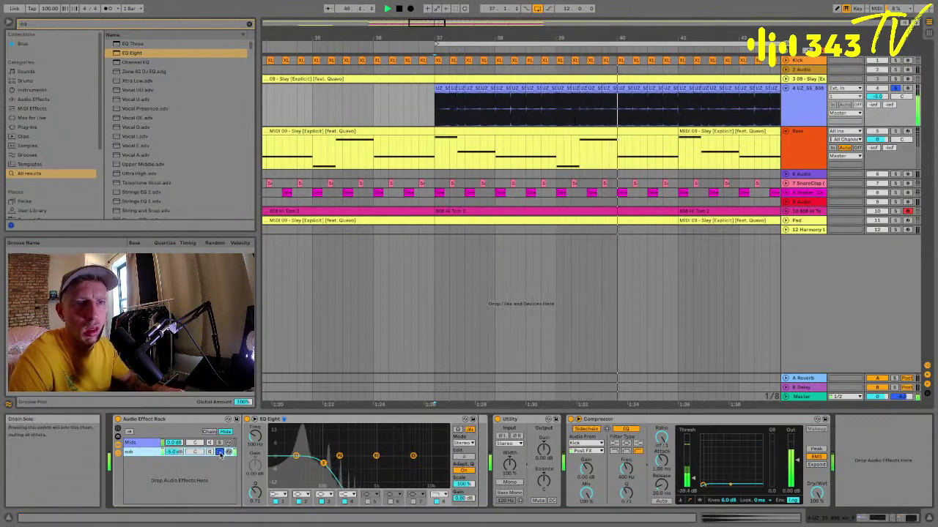
click(220, 453)
key(space)
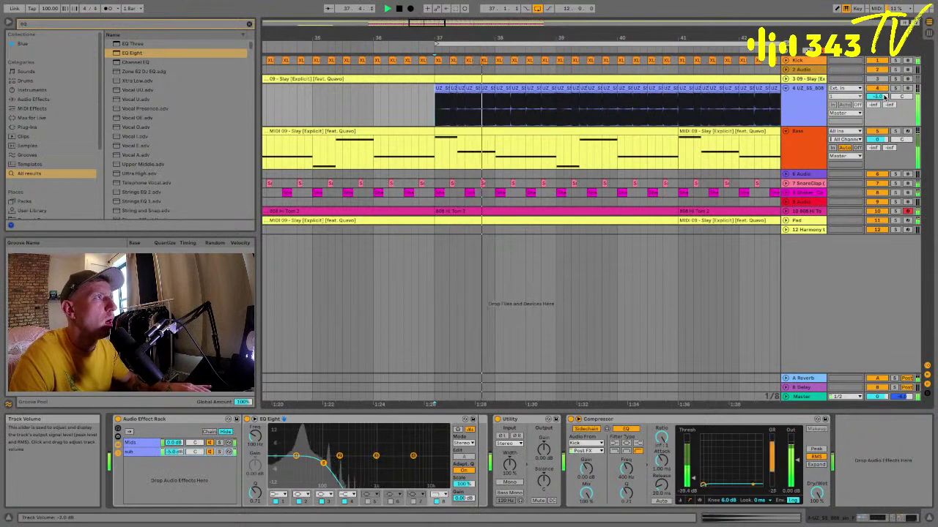
drag(174, 452, 174, 454)
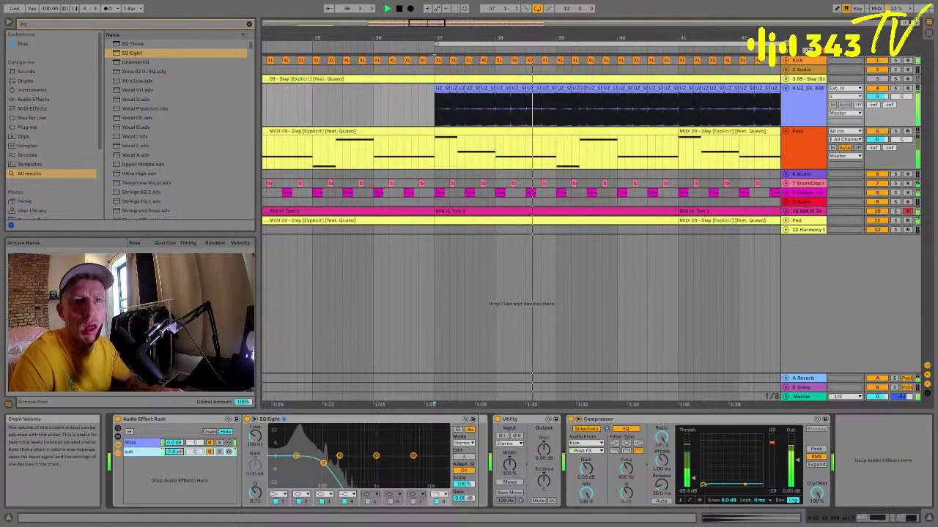
click(173, 444)
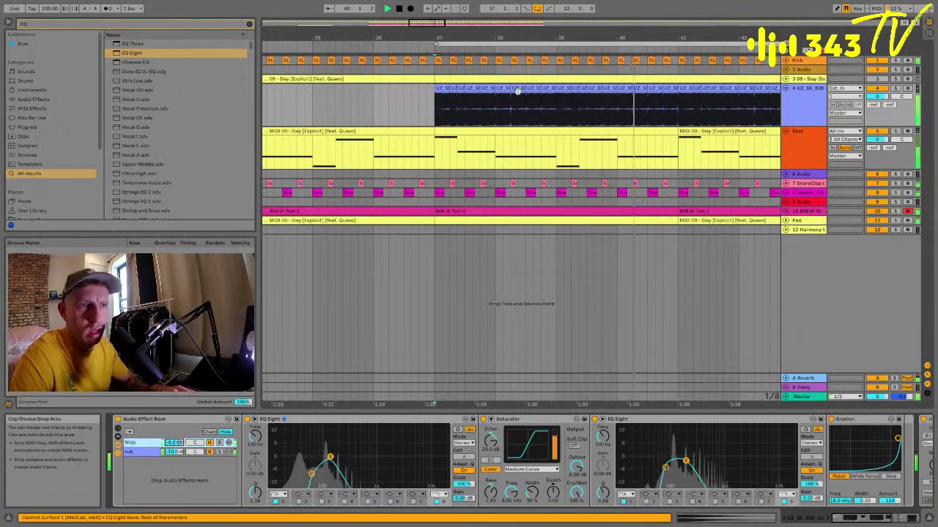
Collapse all tracks in the arrangement and show the Bass track's devices.
drag(474, 41, 474, 40)
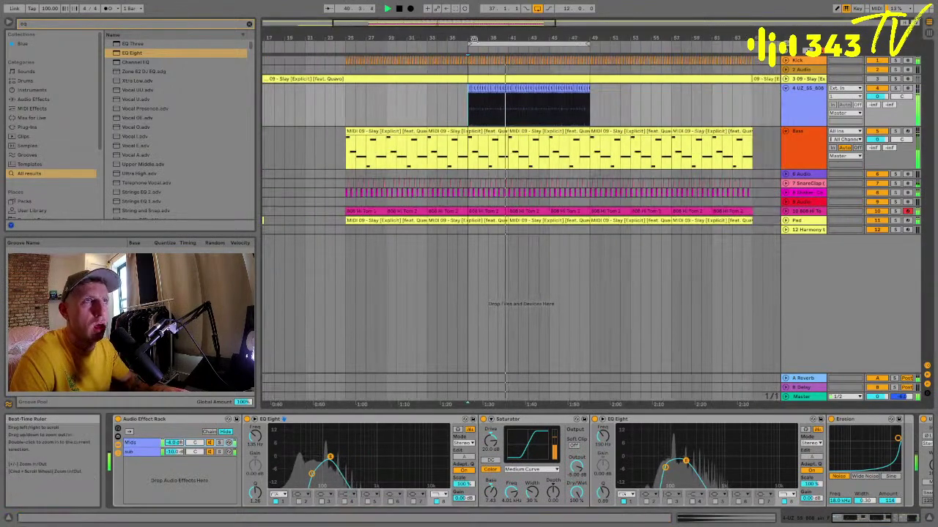
alt+click(792, 88)
click(795, 97)
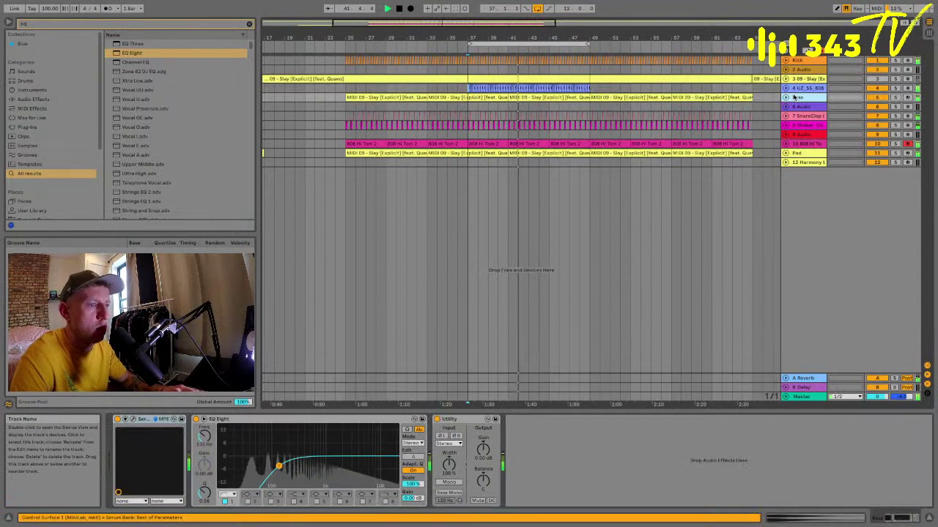